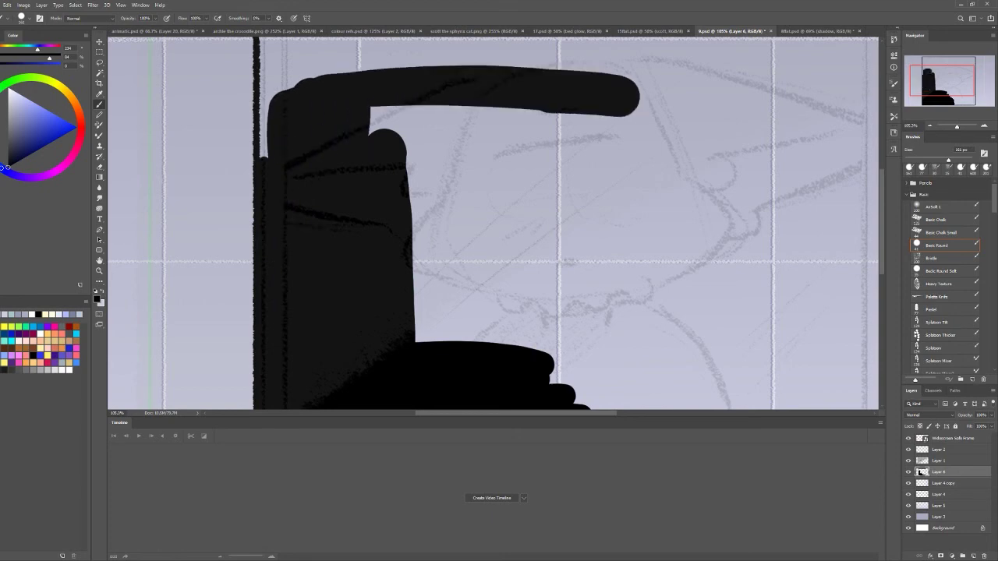
Fill the upper part of the cabinet silhouette with solid black on Layer 6, out to its outlined top and right edges
{"action": "scroll", "coordinate": [546, 234], "scroll_direction": "up", "scroll_amount": 3}
{"action": "mouse_move", "coordinate": [283, 61]}
{"action": "left_mouse_down"}
{"action": "mouse_move", "coordinate": [284, 206]}
{"action": "mouse_move", "coordinate": [320, 125]}
{"action": "mouse_move", "coordinate": [390, 61]}
{"action": "mouse_move", "coordinate": [347, 78]}
{"action": "left_mouse_up"}
{"action": "mouse_move", "coordinate": [292, 117]}
{"action": "left_mouse_down"}
{"action": "mouse_move", "coordinate": [460, 62]}
{"action": "mouse_move", "coordinate": [597, 68]}
{"action": "mouse_move", "coordinate": [335, 183]}
{"action": "mouse_move", "coordinate": [686, 168]}
{"action": "mouse_move", "coordinate": [850, 180]}
{"action": "left_mouse_up"}
{"action": "left_click_drag", "start_coordinate": [546, 234], "coordinate": [326, 337]}
{"action": "mouse_move", "coordinate": [623, 188]}
{"action": "left_mouse_down"}
{"action": "mouse_move", "coordinate": [386, 171]}
{"action": "mouse_move", "coordinate": [682, 164]}
{"action": "mouse_move", "coordinate": [675, 326]}
{"action": "mouse_move", "coordinate": [643, 234]}
{"action": "left_mouse_up"}
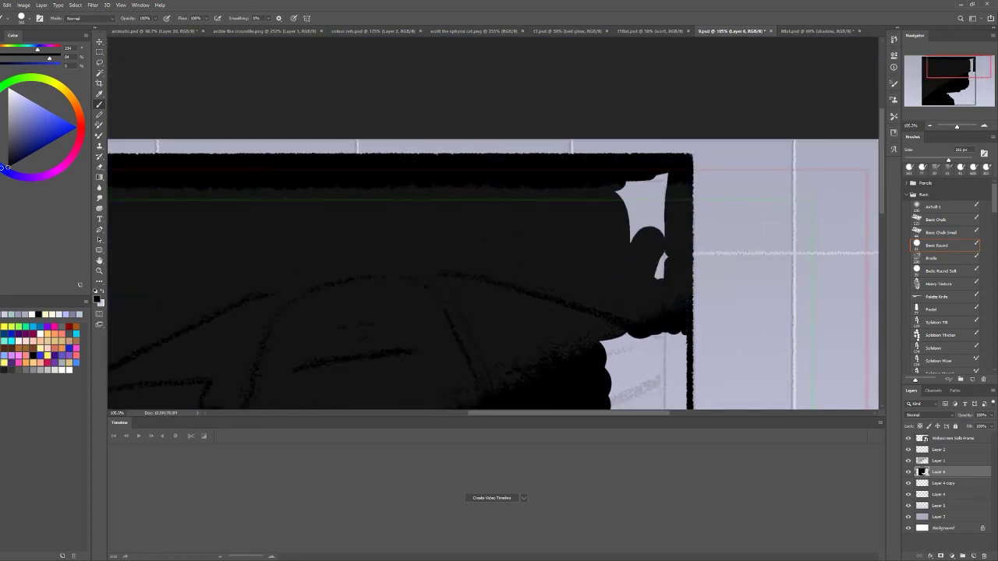
{"action": "left_click_drag", "start_coordinate": [659, 176], "coordinate": [624, 234]}
{"action": "left_click_drag", "start_coordinate": [624, 312], "coordinate": [581, 209]}
{"action": "mouse_move", "coordinate": [604, 234]}
{"action": "left_mouse_down"}
{"action": "mouse_move", "coordinate": [562, 382]}
{"action": "mouse_move", "coordinate": [612, 354]}
{"action": "left_mouse_up"}
{"action": "mouse_move", "coordinate": [643, 230]}
{"action": "left_mouse_down"}
{"action": "mouse_move", "coordinate": [632, 292]}
{"action": "mouse_move", "coordinate": [638, 398]}
{"action": "left_mouse_up"}
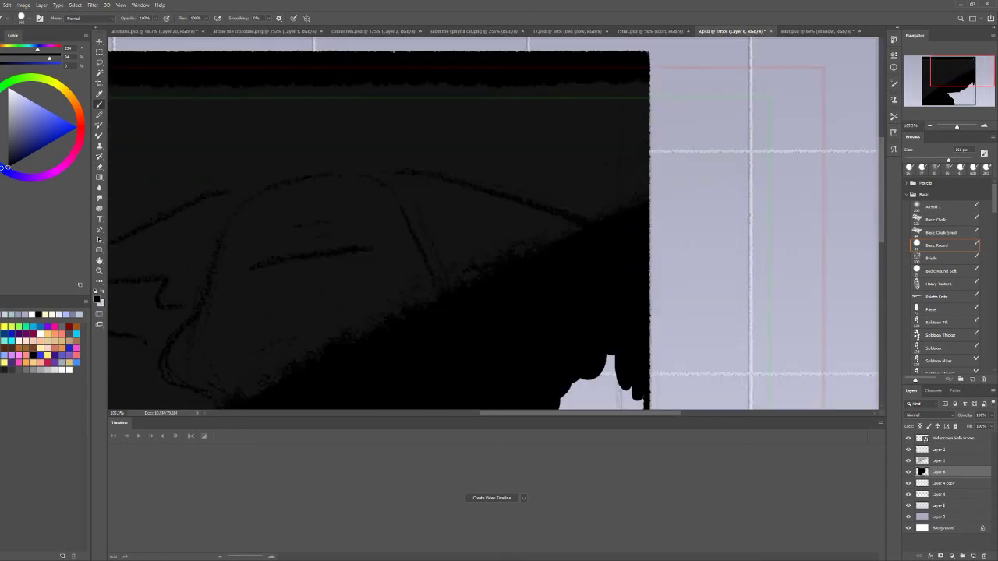
Fill the remaining gaps in the silhouette's lower-right area with black to complete the square
{"action": "scroll", "coordinate": [608, 311], "scroll_direction": "down", "scroll_amount": 3}
{"action": "left_click_drag", "start_coordinate": [327, 320], "coordinate": [581, 183]}
{"action": "left_click_drag", "start_coordinate": [546, 312], "coordinate": [616, 367]}
{"action": "left_click_drag", "start_coordinate": [635, 187], "coordinate": [636, 379]}
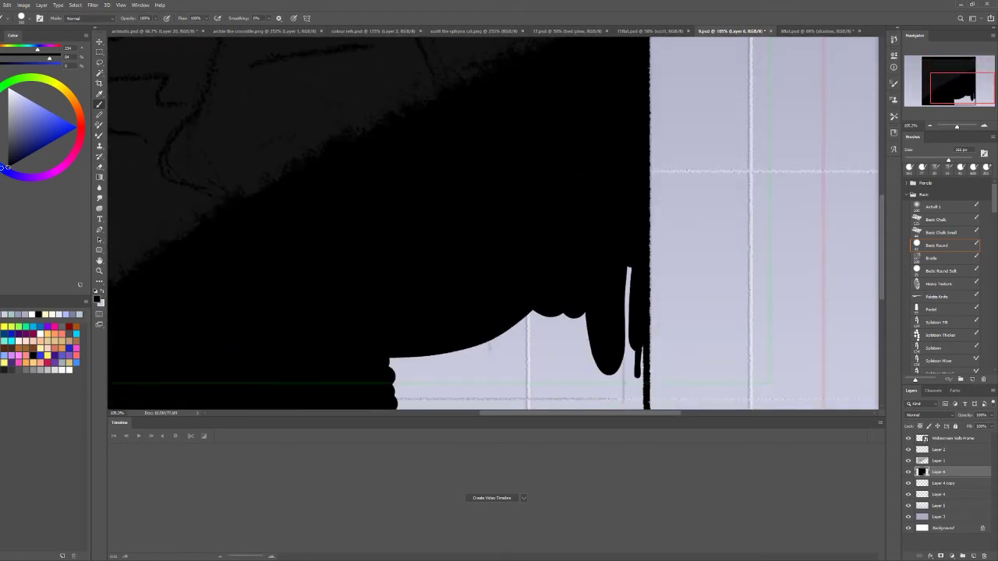
{"action": "left_click_drag", "start_coordinate": [628, 269], "coordinate": [612, 390]}
{"action": "scroll", "coordinate": [491, 312], "scroll_direction": "down", "scroll_amount": 2}
{"action": "left_click_drag", "start_coordinate": [390, 320], "coordinate": [577, 218]}
{"action": "mouse_move", "coordinate": [425, 324]}
{"action": "left_mouse_down"}
{"action": "mouse_move", "coordinate": [612, 221]}
{"action": "mouse_move", "coordinate": [577, 320]}
{"action": "mouse_move", "coordinate": [636, 296]}
{"action": "mouse_move", "coordinate": [633, 315]}
{"action": "left_mouse_up"}
{"action": "key", "text": "ctrl+0"}
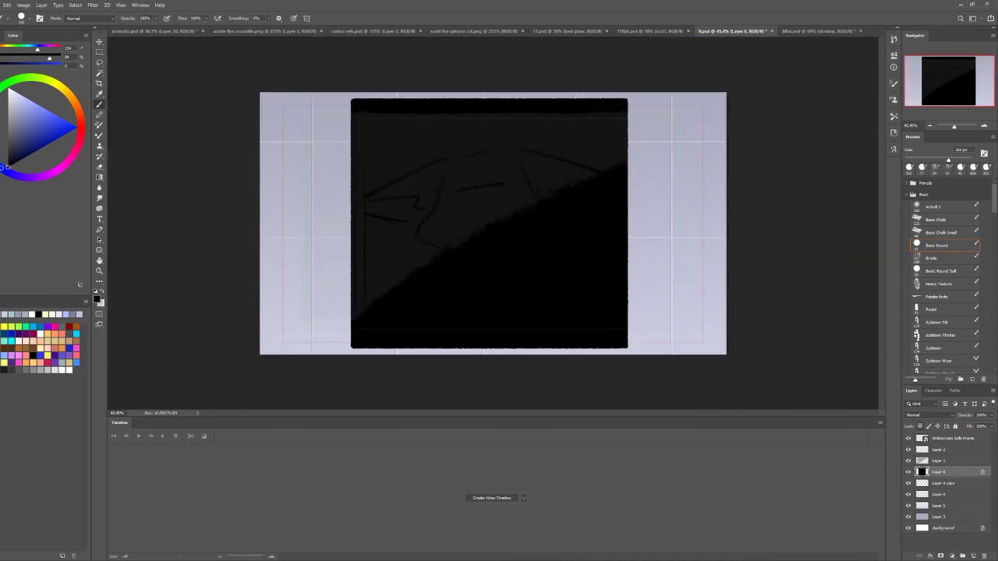
Check the finished bathroom painting for reference and recolor the black cabinet square a dark slate blue
{"action": "key", "text": "ctrl+Tab"}
{"action": "key", "text": "ctrl+0"}
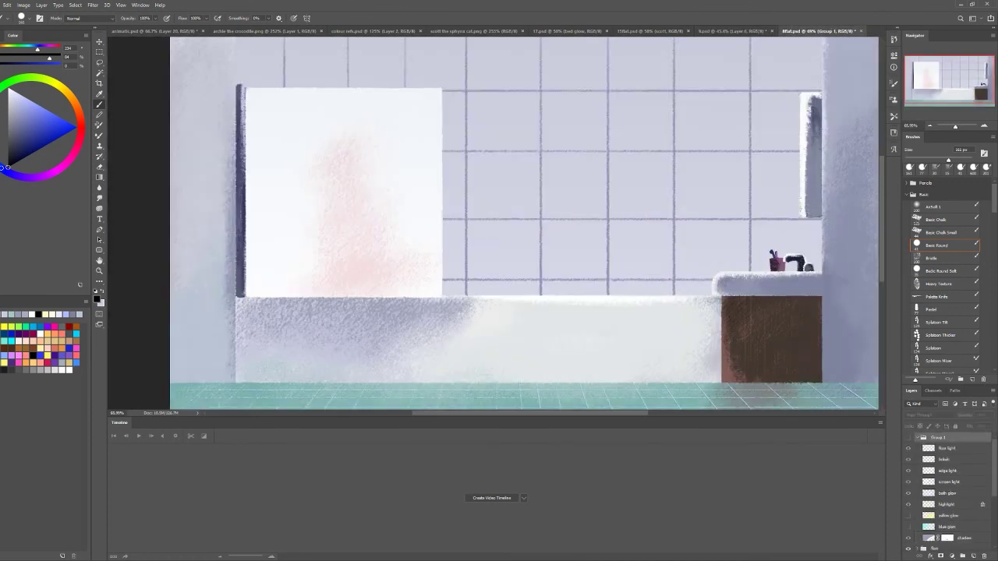
{"action": "key", "text": "ctrl+shift+Tab"}
{"action": "mouse_move", "coordinate": [385, 294]}
{"action": "left_mouse_down"}
{"action": "mouse_move", "coordinate": [387, 251]}
{"action": "mouse_move", "coordinate": [561, 125]}
{"action": "mouse_move", "coordinate": [608, 327]}
{"action": "left_mouse_up"}
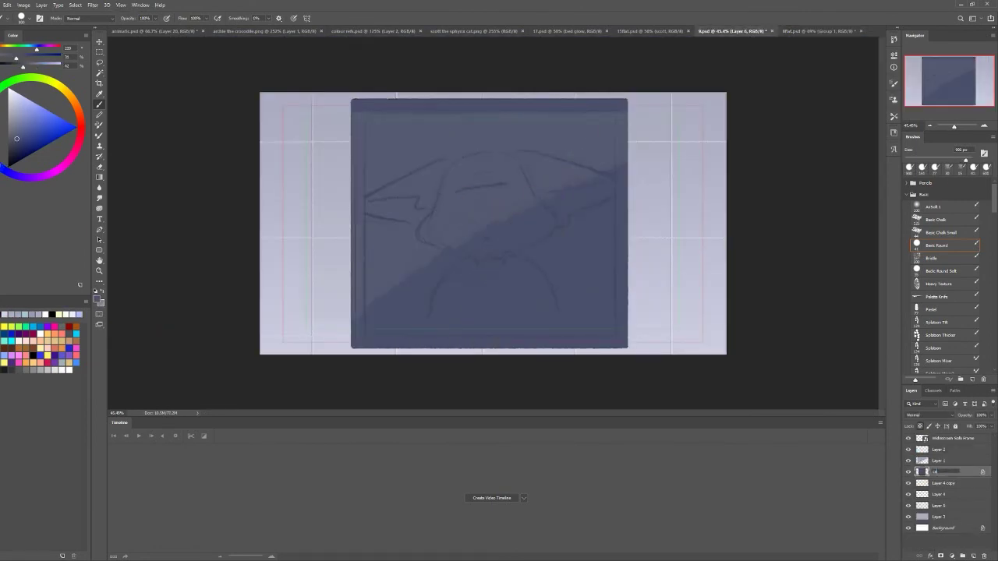
Name the square's layer cabinet and group the background layers below it as wall
{"action": "key", "text": "ctrl+g"}
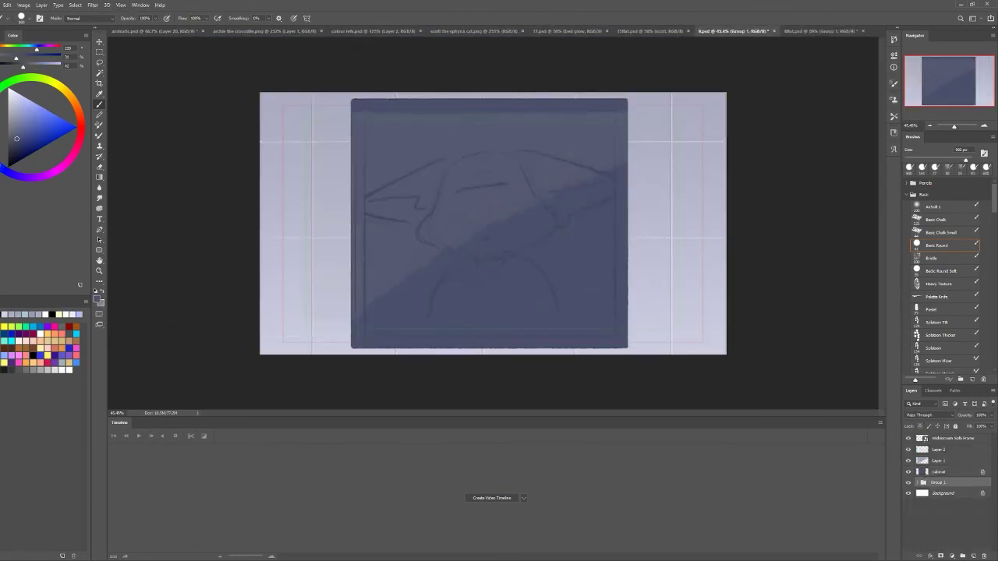
{"action": "type", "text": "wall"}
{"action": "key", "text": "Return"}
Lower the sketch layer's opacity and add a new empty layer between the sketch and the cabinet
{"action": "left_click", "coordinate": [939, 461]}
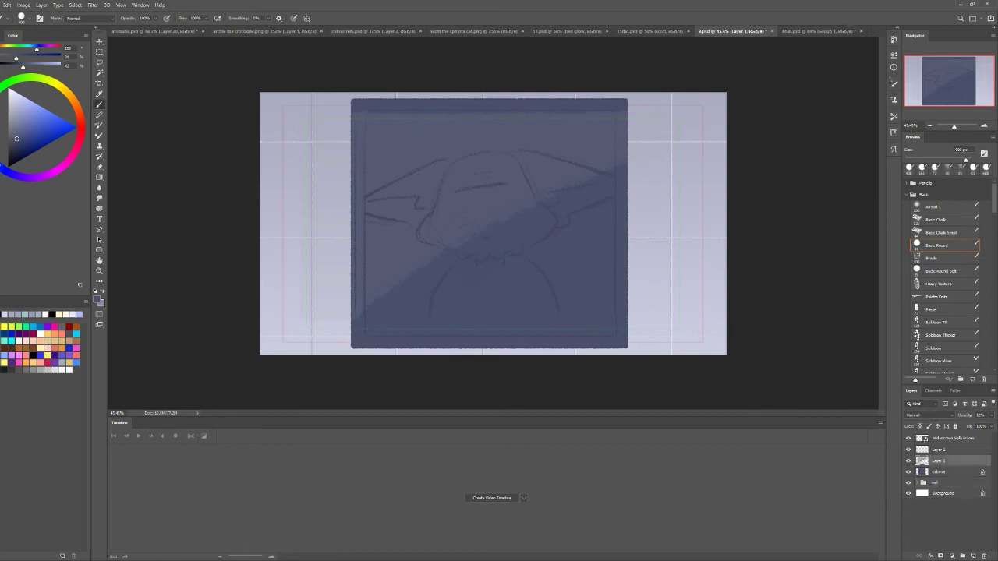
{"action": "key", "text": "ctrl+shift+alt+n"}
Select the cabinet layer, choose a textured Kyle's Drawing Box brush and hide the sketch layer
{"action": "scroll", "coordinate": [944, 273], "scroll_direction": "down", "scroll_amount": 10}
{"action": "key", "text": "alt+bracketleft"}
{"action": "key", "text": "alt+bracketleft"}
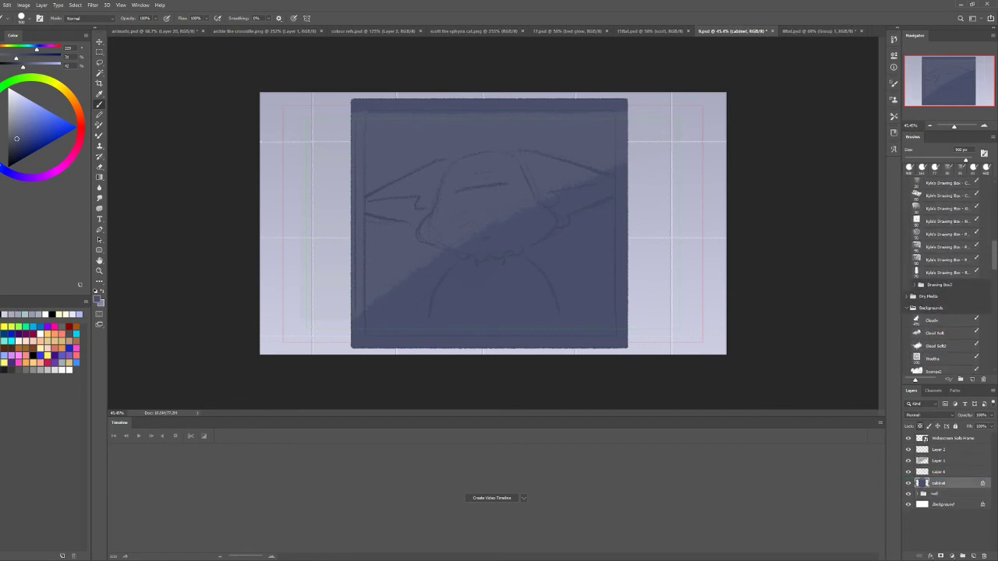
{"action": "scroll", "coordinate": [947, 248], "scroll_direction": "up", "scroll_amount": 5}
{"action": "left_click", "coordinate": [908, 461]}
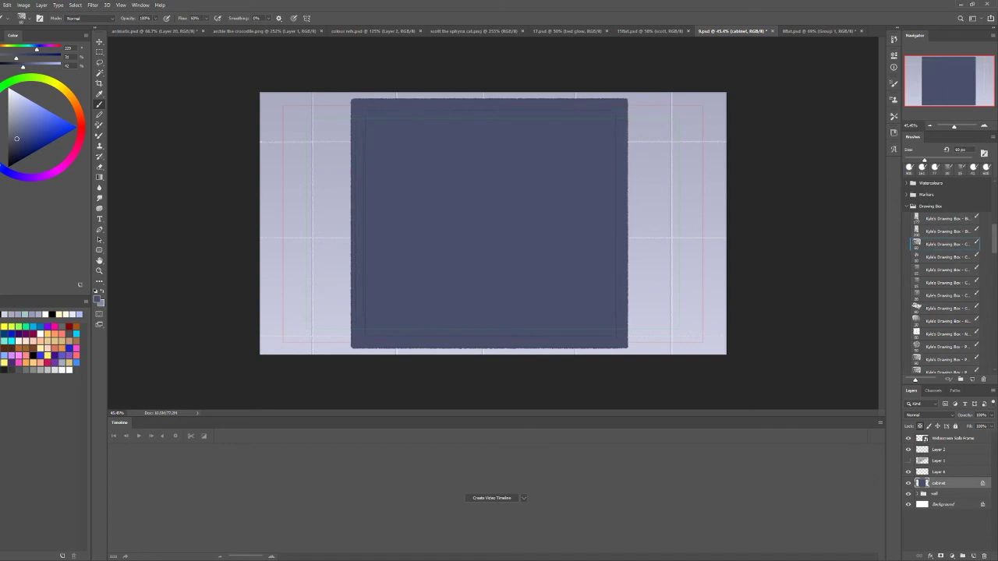
Paint a lighter grey-blue textured border along the cabinet's left, lower and right edges with a 125 px brush
{"action": "left_click", "coordinate": [343, 195], "text": "alt"}
{"action": "key", "text": "bracketright"}
{"action": "key", "text": "bracketright"}
{"action": "key", "text": "bracketright"}
{"action": "key", "text": "bracketright"}
{"action": "key", "text": "bracketright"}
{"action": "left_click_drag", "start_coordinate": [354, 113], "coordinate": [355, 300]}
{"action": "mouse_move", "coordinate": [356, 220]}
{"action": "left_mouse_down"}
{"action": "mouse_move", "coordinate": [357, 343]}
{"action": "mouse_move", "coordinate": [433, 343]}
{"action": "left_mouse_up"}
{"action": "mouse_move", "coordinate": [622, 101]}
{"action": "left_mouse_down"}
{"action": "mouse_move", "coordinate": [622, 335]}
{"action": "mouse_move", "coordinate": [421, 343]}
{"action": "mouse_move", "coordinate": [355, 288]}
{"action": "left_mouse_up"}
Reinforce the light border on the cabinet's left side and extend it along the right half of the upper edge
{"action": "left_click", "coordinate": [483, 234], "text": "alt"}
{"action": "left_click_drag", "start_coordinate": [355, 346], "coordinate": [355, 101]}
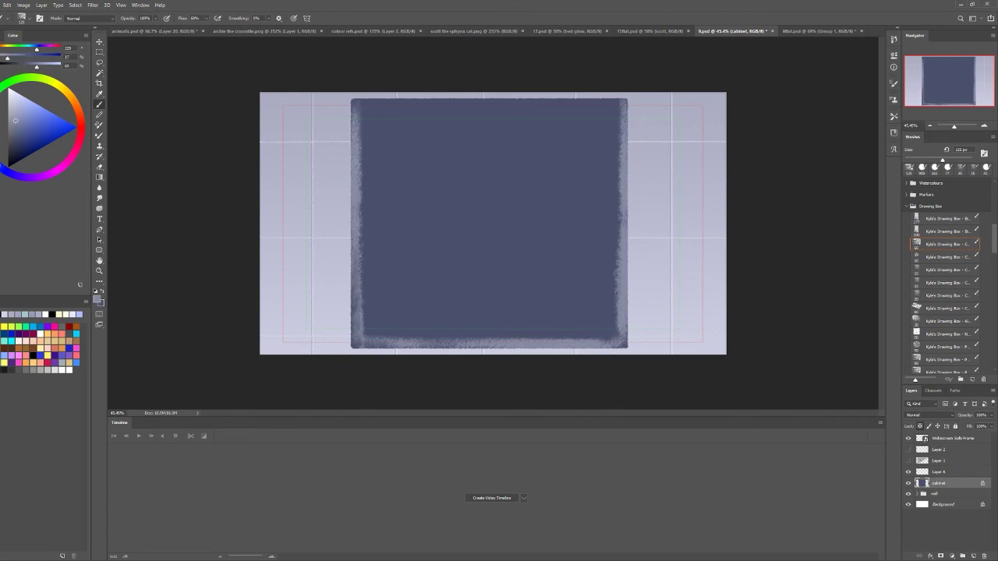
{"action": "left_click_drag", "start_coordinate": [627, 101], "coordinate": [484, 102]}
{"action": "left_click", "coordinate": [546, 156], "text": "alt"}
{"action": "left_click_drag", "start_coordinate": [607, 103], "coordinate": [575, 103]}
Check the bedroom painting for reference and brush light grey-blue texture across the middle of the cabinet with a 600 px brush
{"action": "key", "text": "ctrl+Tab"}
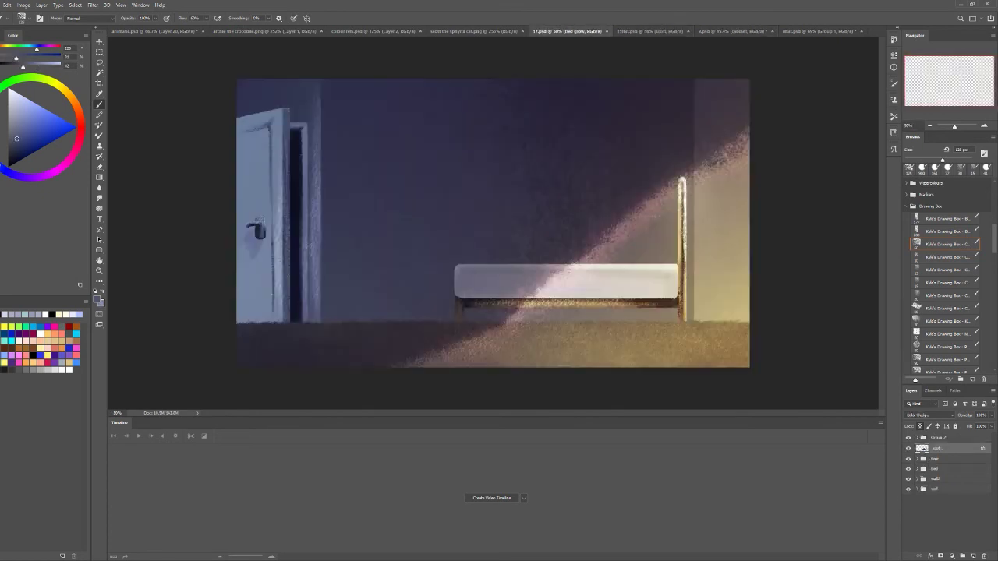
{"action": "key", "text": "ctrl+Tab"}
{"action": "key", "text": "ctrl+shift+Tab"}
{"action": "left_click", "coordinate": [366, 335], "text": "alt"}
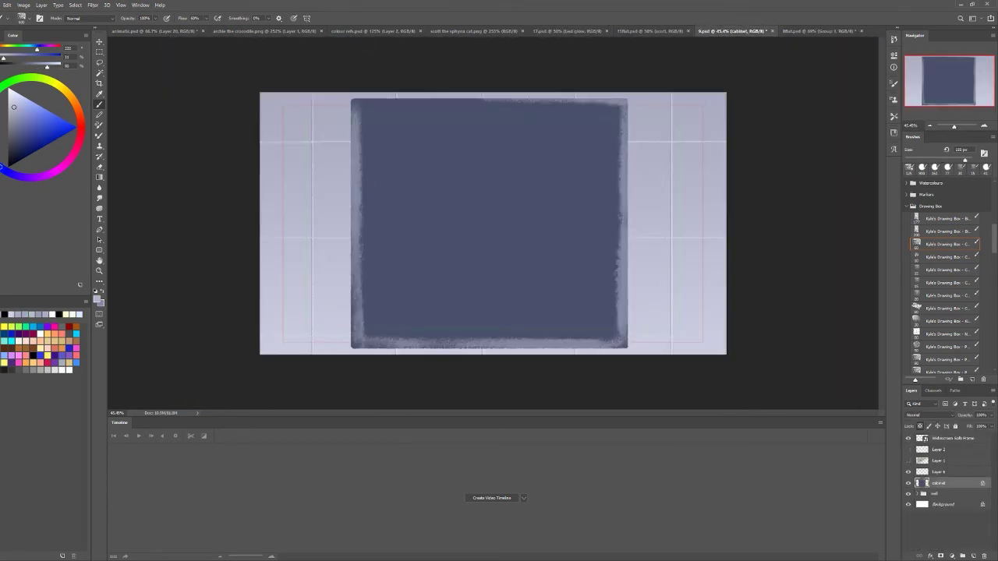
{"action": "mouse_move", "coordinate": [397, 265]}
{"action": "left_mouse_down"}
{"action": "mouse_move", "coordinate": [468, 249]}
{"action": "mouse_move", "coordinate": [483, 234]}
{"action": "left_mouse_up"}
{"action": "left_click_drag", "start_coordinate": [390, 218], "coordinate": [374, 320]}
{"action": "left_click_drag", "start_coordinate": [506, 227], "coordinate": [554, 249]}
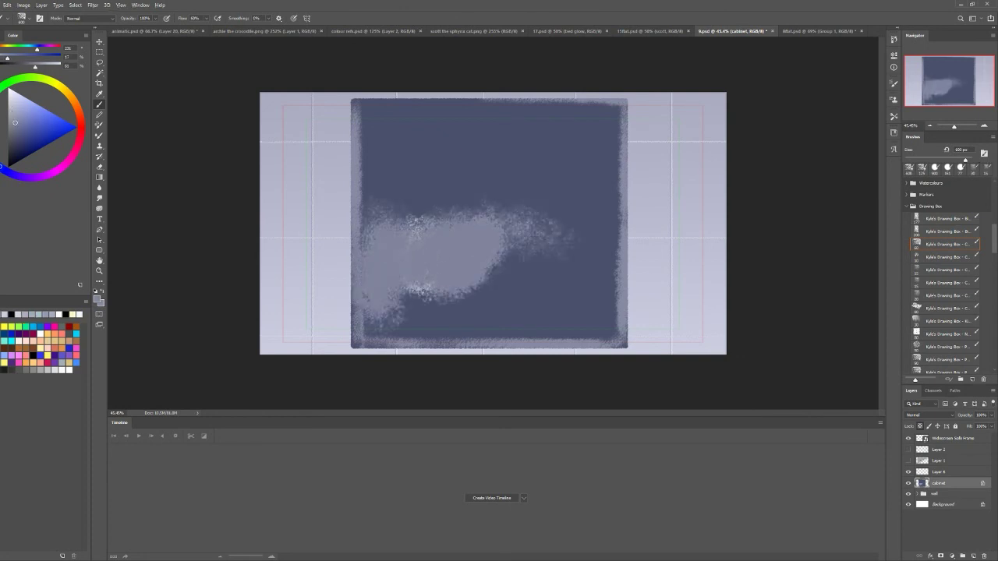
{"action": "left_click_drag", "start_coordinate": [468, 195], "coordinate": [538, 210]}
{"action": "left_click_drag", "start_coordinate": [398, 312], "coordinate": [461, 328]}
{"action": "mouse_move", "coordinate": [355, 265]}
{"action": "left_mouse_down"}
{"action": "mouse_move", "coordinate": [448, 202]}
{"action": "mouse_move", "coordinate": [612, 234]}
{"action": "left_mouse_up"}
{"action": "left_click_drag", "start_coordinate": [538, 199], "coordinate": [624, 273]}
Cover the cabinet's lower half with sampled grey-blue and blend lighter speckled texture along its sides
{"action": "left_click", "coordinate": [499, 265], "text": "alt"}
{"action": "left_click_drag", "start_coordinate": [500, 273], "coordinate": [542, 238]}
{"action": "mouse_move", "coordinate": [608, 234]}
{"action": "left_mouse_down"}
{"action": "mouse_move", "coordinate": [436, 312]}
{"action": "mouse_move", "coordinate": [538, 327]}
{"action": "mouse_move", "coordinate": [616, 280]}
{"action": "mouse_move", "coordinate": [390, 320]}
{"action": "left_mouse_up"}
{"action": "left_click_drag", "start_coordinate": [475, 331], "coordinate": [354, 343]}
{"action": "left_click_drag", "start_coordinate": [601, 296], "coordinate": [618, 282]}
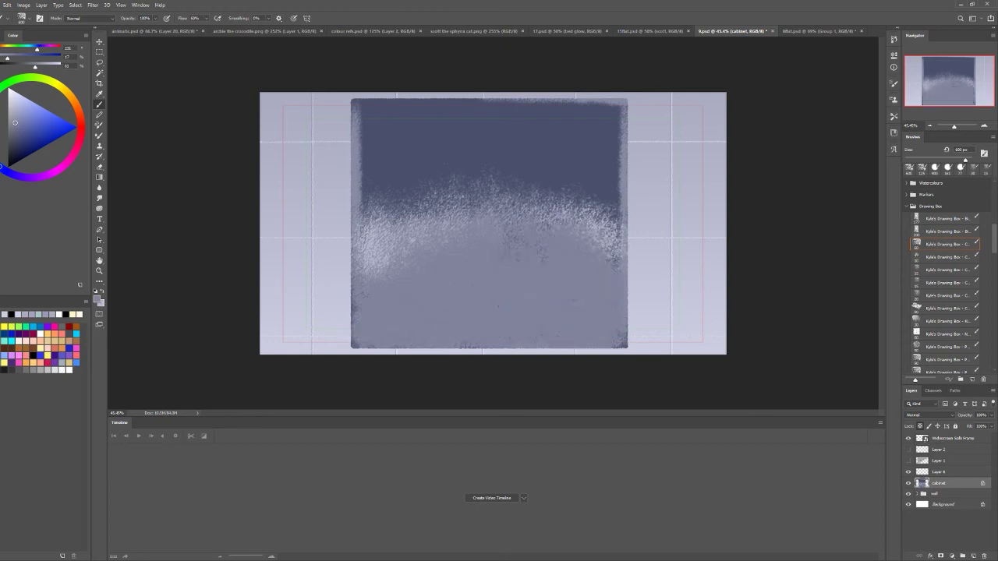
{"action": "left_click", "coordinate": [499, 305], "text": "alt"}
{"action": "left_click_drag", "start_coordinate": [359, 308], "coordinate": [414, 262]}
{"action": "left_click_drag", "start_coordinate": [550, 281], "coordinate": [620, 230]}
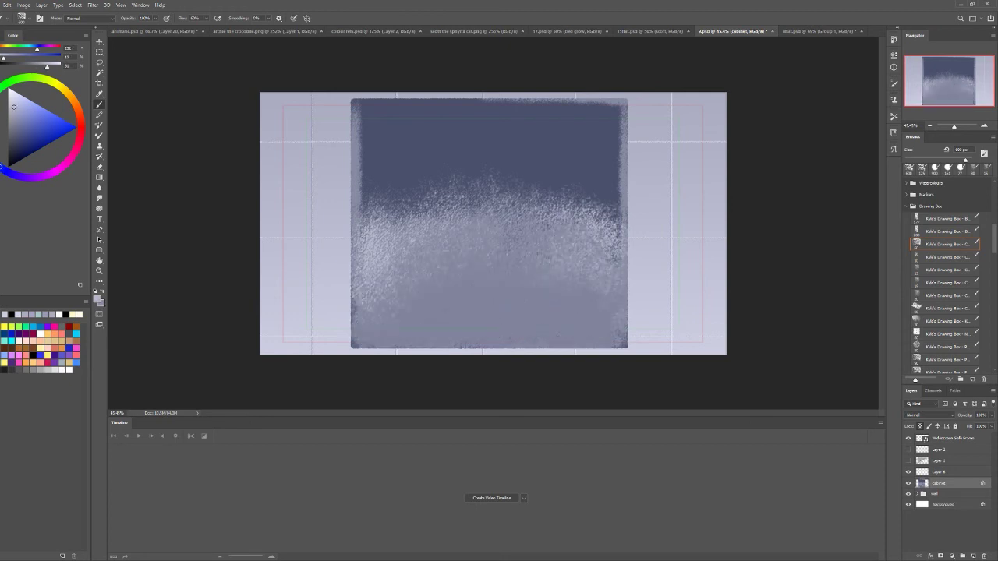
Lighten the cabinet's right and left edges with a smaller 200 px textured brush
{"action": "key", "text": "bracketleft"}
{"action": "key", "text": "bracketleft"}
{"action": "key", "text": "bracketleft"}
{"action": "key", "text": "bracketleft"}
{"action": "key", "text": "bracketleft"}
{"action": "left_click_drag", "start_coordinate": [620, 165], "coordinate": [622, 293]}
{"action": "left_click_drag", "start_coordinate": [356, 196], "coordinate": [356, 262]}
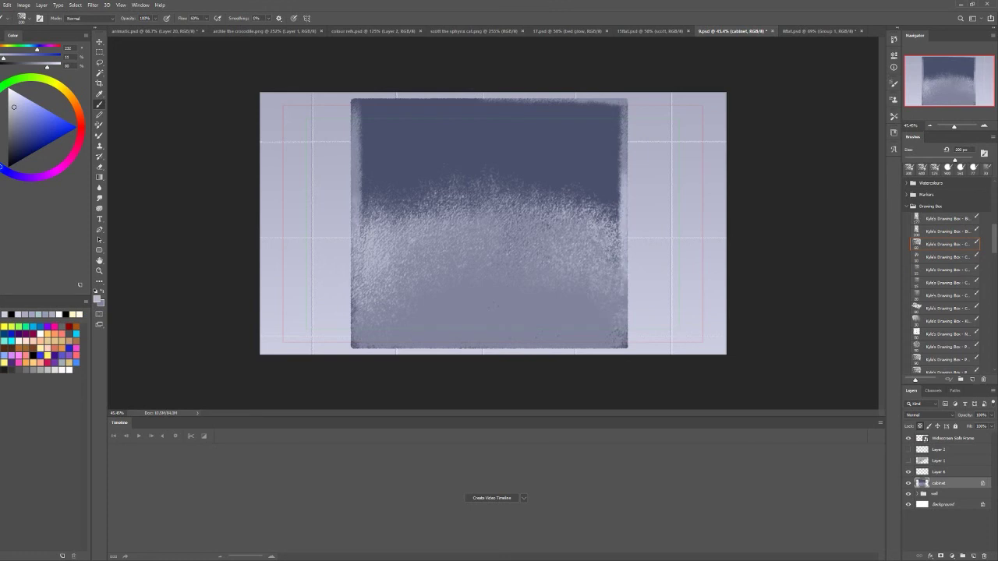
Darken the cabinet's lower edge and corners with a sampled dark blue, refining the line with a thinner brush
{"action": "left_click", "coordinate": [358, 343], "text": "alt"}
{"action": "left_click_drag", "start_coordinate": [352, 343], "coordinate": [623, 343]}
{"action": "left_click", "coordinate": [367, 343], "text": "alt"}
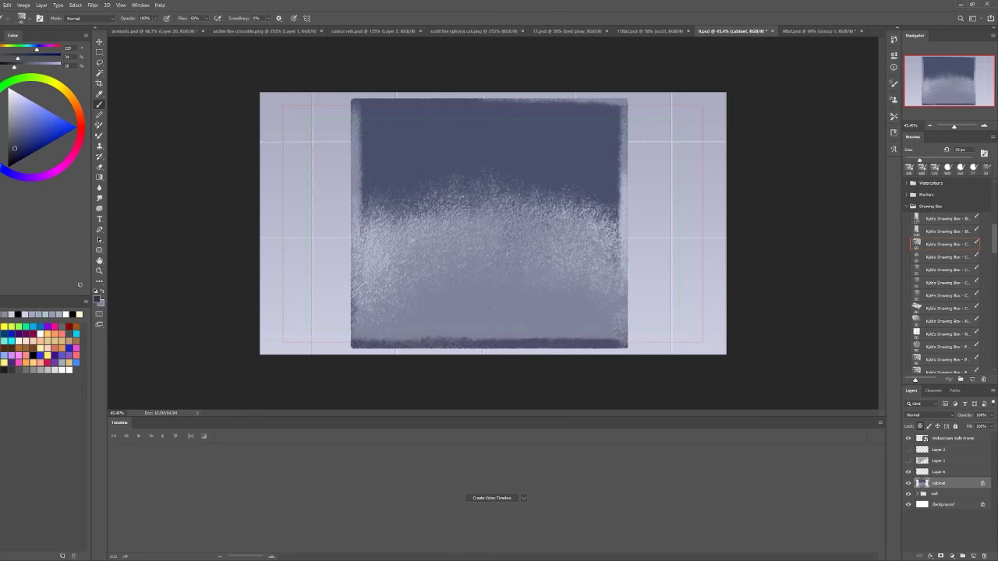
{"action": "key", "text": "bracketleft"}
{"action": "key", "text": "bracketleft"}
{"action": "key", "text": "bracketleft"}
{"action": "key", "text": "bracketleft"}
{"action": "key", "text": "bracketleft"}
{"action": "key", "text": "bracketleft"}
{"action": "key", "text": "bracketleft"}
{"action": "left_click_drag", "start_coordinate": [371, 343], "coordinate": [574, 342]}
{"action": "mouse_move", "coordinate": [500, 343]}
{"action": "left_mouse_down"}
{"action": "mouse_move", "coordinate": [616, 343]}
{"action": "mouse_move", "coordinate": [624, 268]}
{"action": "mouse_move", "coordinate": [621, 343]}
{"action": "left_mouse_up"}
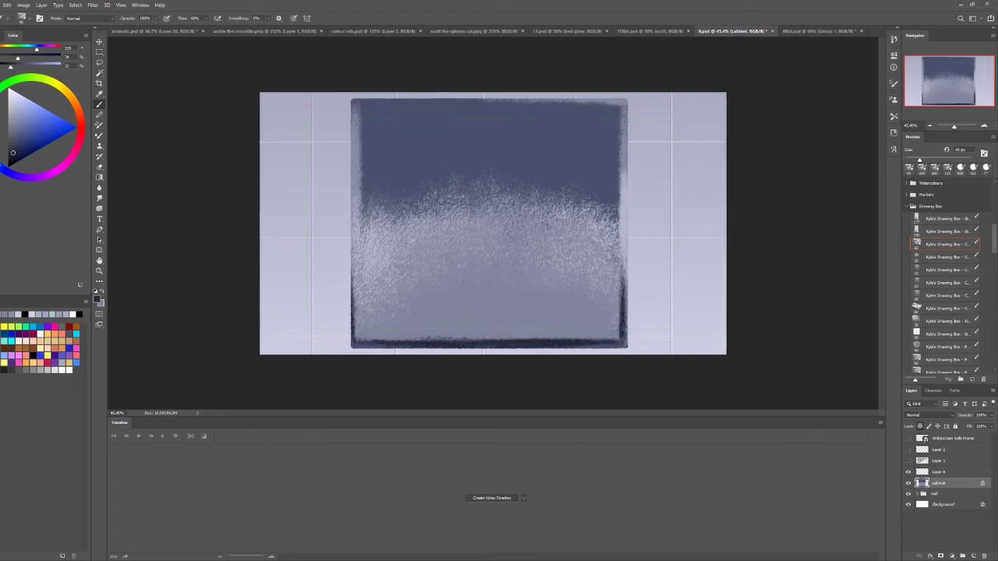
Add a new layer clipped to the cabinet and make white the painting color
{"action": "key", "text": "ctrl+shift+alt+n"}
{"action": "key", "text": "x"}
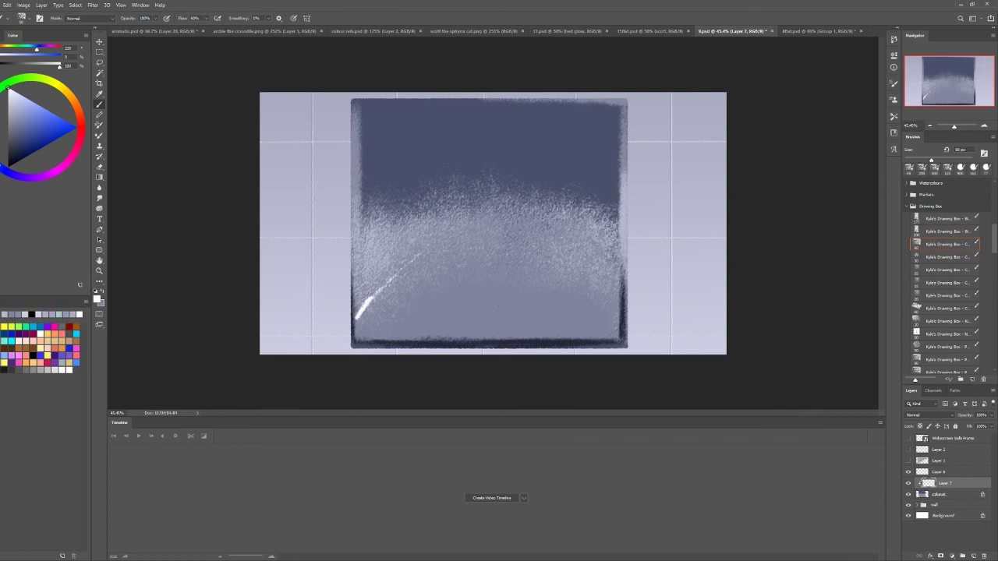
{"action": "key", "text": "bracketright"}
{"action": "key", "text": "bracketright"}
{"action": "key", "text": "bracketright"}
{"action": "key", "text": "bracketright"}
{"action": "key", "text": "bracketright"}
{"action": "key", "text": "bracketright"}
{"action": "key", "text": "bracketright"}
{"action": "mouse_move", "coordinate": [611, 103]}
{"action": "left_mouse_down"}
{"action": "mouse_move", "coordinate": [378, 304]}
{"action": "mouse_move", "coordinate": [357, 337]}
{"action": "mouse_move", "coordinate": [617, 105]}
{"action": "mouse_move", "coordinate": [421, 281]}
{"action": "mouse_move", "coordinate": [359, 319]}
{"action": "mouse_move", "coordinate": [355, 188]}
{"action": "mouse_move", "coordinate": [357, 340]}
{"action": "left_mouse_up"}
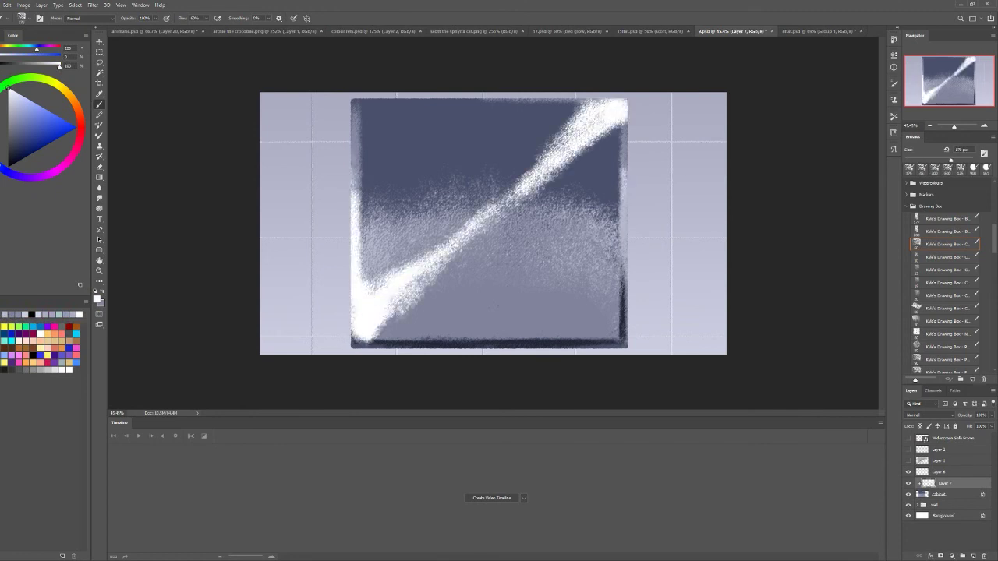
{"action": "key", "text": "ctrl+z"}
{"action": "key", "text": "ctrl+z"}
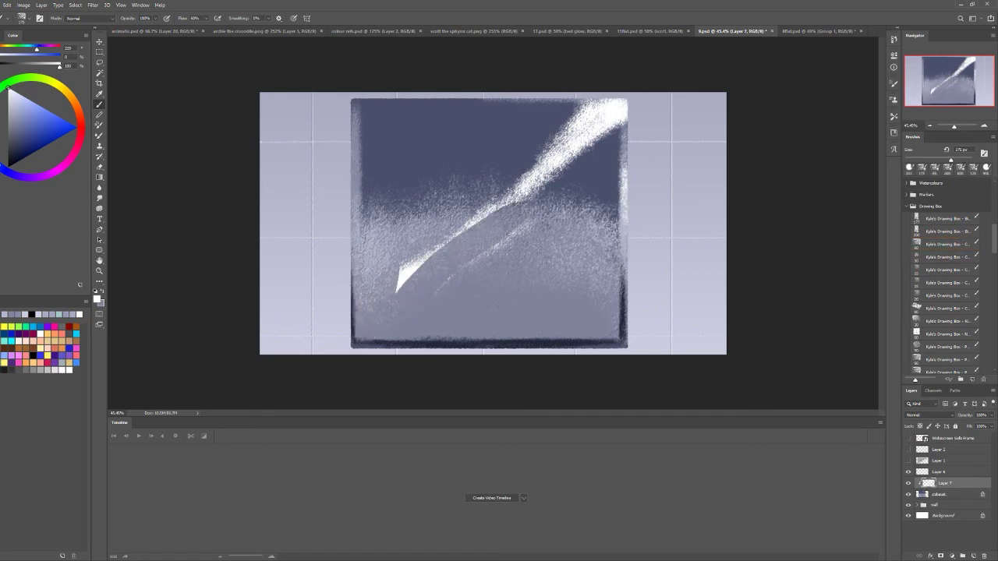
{"action": "key", "text": "ctrl+z"}
Paint a broad white diagonal light streak across the cabinet, reduce its layer opacity and try out different blend modes
{"action": "mouse_move", "coordinate": [620, 103]}
{"action": "left_mouse_down"}
{"action": "mouse_move", "coordinate": [356, 335]}
{"action": "mouse_move", "coordinate": [600, 140]}
{"action": "mouse_move", "coordinate": [355, 328]}
{"action": "left_mouse_up"}
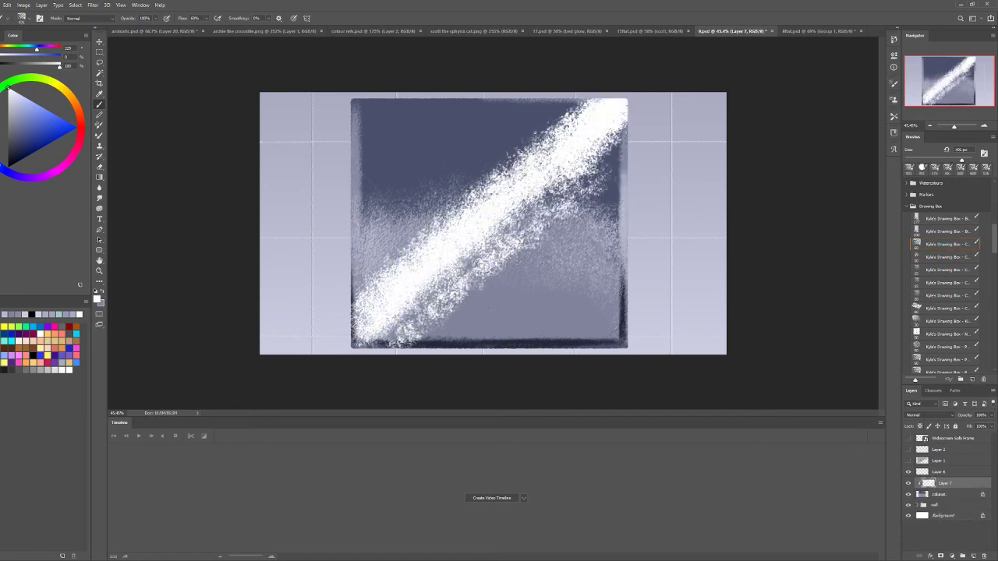
{"action": "key", "text": "shift+alt+b"}
{"action": "key", "text": "shift+plus"}
{"action": "key", "text": "shift+plus"}
{"action": "key", "text": "shift+plus"}
{"action": "key", "text": "shift+plus"}
{"action": "key", "text": "shift+plus"}
{"action": "key", "text": "shift+plus"}
{"action": "key", "text": "shift+plus"}
{"action": "key", "text": "shift+plus"}
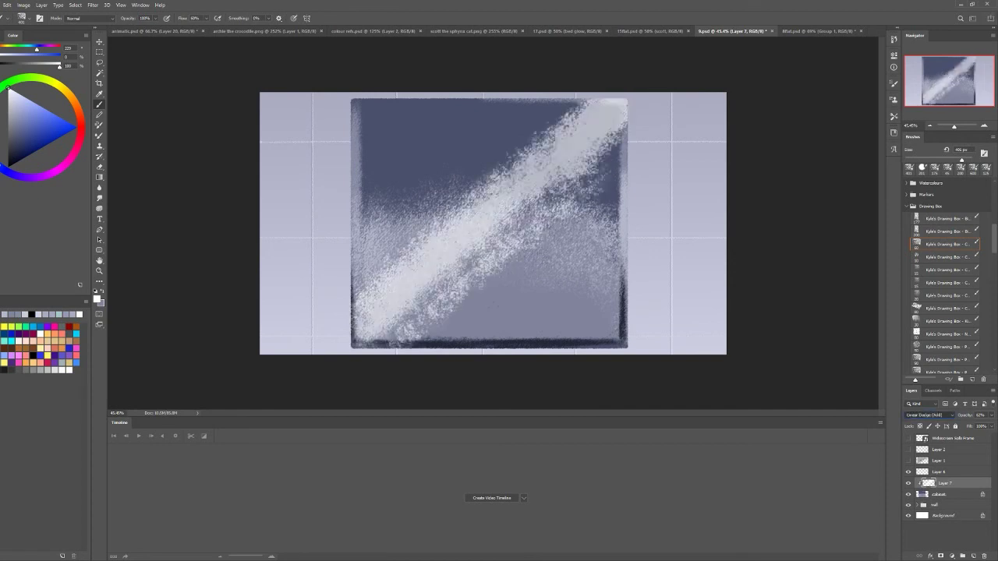
{"action": "key", "text": "shift+plus"}
{"action": "key", "text": "shift+plus"}
{"action": "key", "text": "shift+plus"}
{"action": "key", "text": "shift+plus"}
{"action": "key", "text": "shift+plus"}
{"action": "key", "text": "shift+plus"}
{"action": "key", "text": "shift+plus"}
{"action": "key", "text": "shift+plus"}
{"action": "key", "text": "shift+plus"}
{"action": "key", "text": "shift+plus"}
{"action": "key", "text": "shift+plus"}
{"action": "key", "text": "shift+plus"}
{"action": "key", "text": "shift+plus"}
{"action": "key", "text": "shift+plus"}
{"action": "key", "text": "shift+plus"}
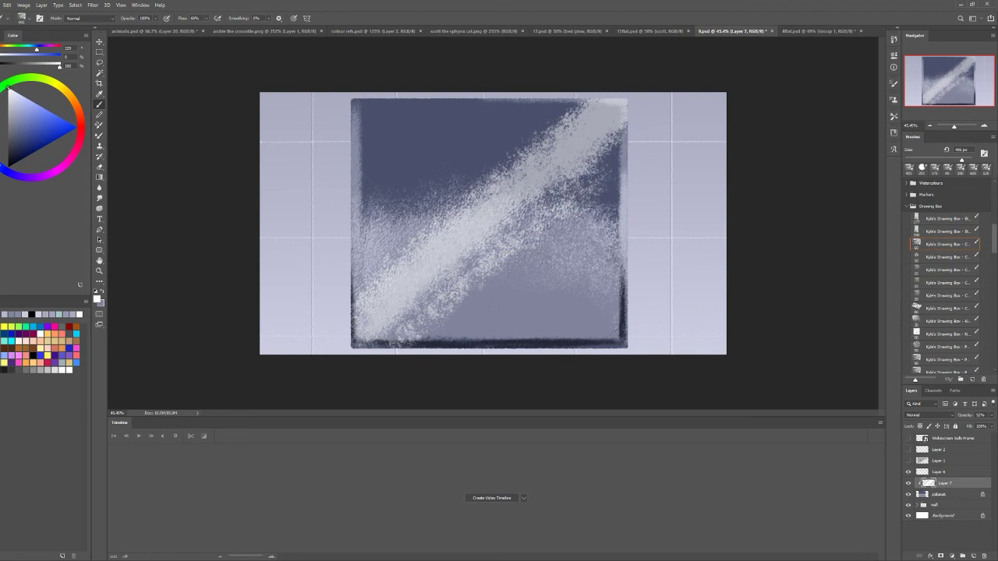
Add a new layer beneath the cabinet layer and show the sketch layer
{"action": "key", "text": "ctrl+alt+z"}
{"action": "key", "text": "ctrl+alt+z"}
{"action": "key", "text": "ctrl+alt+z"}
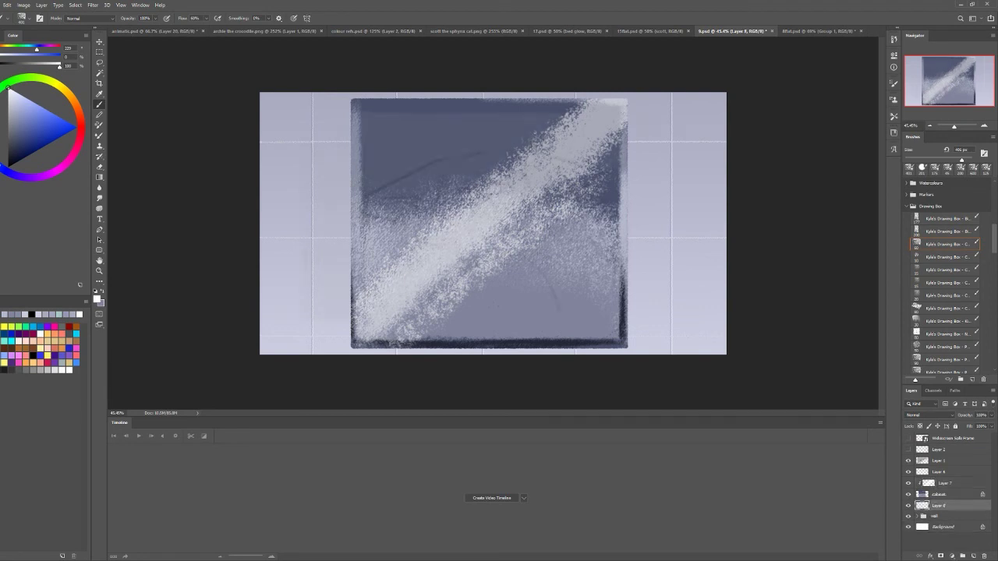
Examine the bedroom paintings in the other open documents as lighting reference
{"action": "key", "text": "ctrl+shift+Tab"}
{"action": "key", "text": "ctrl+shift+Tab"}
{"action": "key", "text": "ctrl+shift+Tab"}
{"action": "key", "text": "ctrl+shift+Tab"}
{"action": "key", "text": "ctrl+shift+Tab"}
{"action": "key", "text": "ctrl+shift+Tab"}
{"action": "key", "text": "ctrl+shift+Tab"}
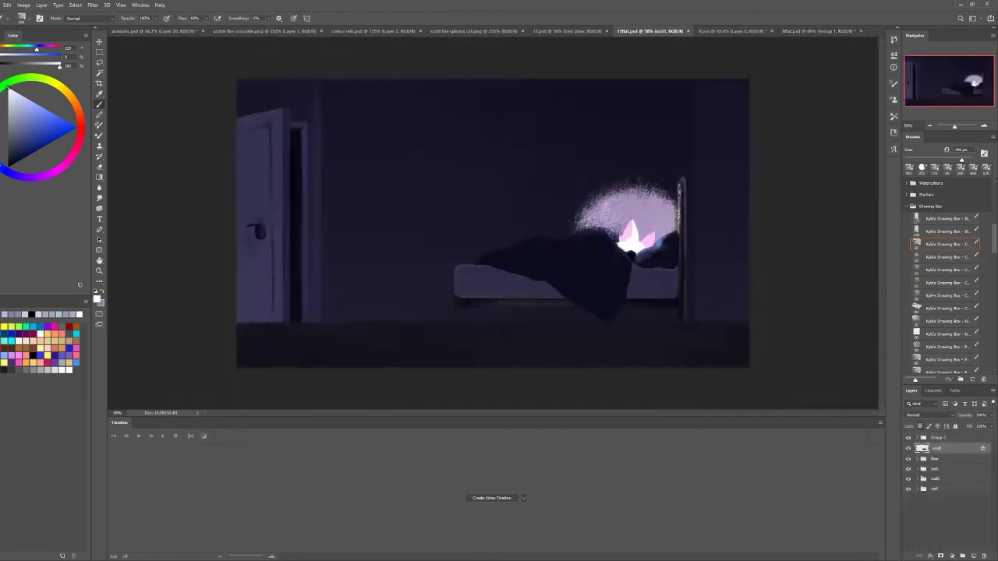
{"action": "key", "text": "ctrl+shift+Tab"}
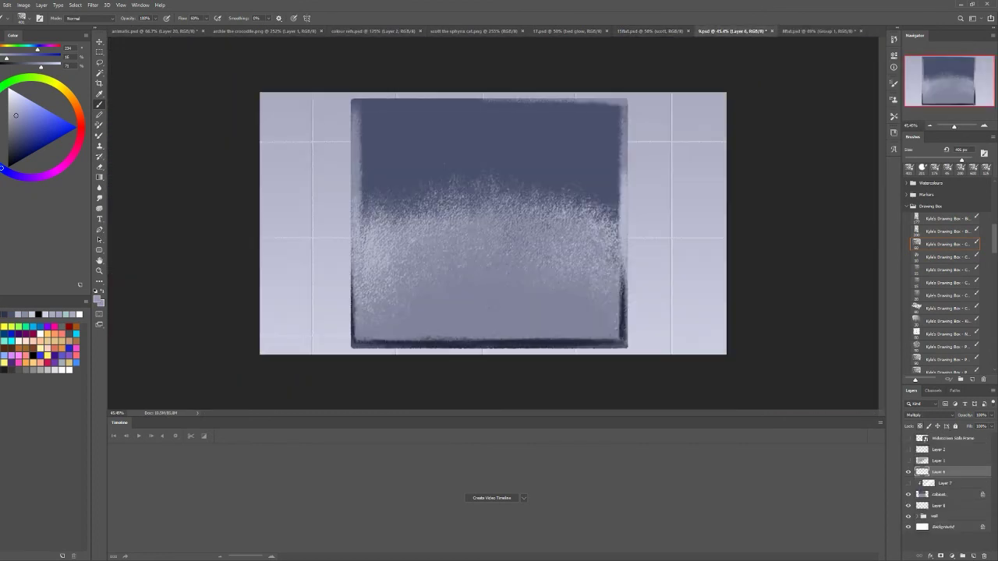
Paint a grey-blue shadow over the upper-left half of the scene on the Multiply layer, ending in a diagonal edge
{"action": "mouse_move", "coordinate": [516, 191]}
{"action": "left_mouse_down"}
{"action": "mouse_move", "coordinate": [690, 97]}
{"action": "mouse_move", "coordinate": [725, 92]}
{"action": "left_mouse_up"}
{"action": "mouse_move", "coordinate": [539, 180]}
{"action": "left_mouse_down"}
{"action": "mouse_move", "coordinate": [390, 335]}
{"action": "mouse_move", "coordinate": [344, 343]}
{"action": "mouse_move", "coordinate": [265, 234]}
{"action": "mouse_move", "coordinate": [468, 172]}
{"action": "left_mouse_up"}
{"action": "mouse_move", "coordinate": [537, 199]}
{"action": "left_mouse_down"}
{"action": "mouse_move", "coordinate": [593, 146]}
{"action": "mouse_move", "coordinate": [263, 107]}
{"action": "mouse_move", "coordinate": [357, 164]}
{"action": "mouse_move", "coordinate": [358, 96]}
{"action": "mouse_move", "coordinate": [421, 296]}
{"action": "mouse_move", "coordinate": [386, 350]}
{"action": "left_mouse_up"}
Refine the shadow's edge right of the cabinet and extend the shadow along the strip beneath the cabinet
{"action": "key", "text": "x"}
{"action": "key", "text": "bracketleft"}
{"action": "key", "text": "bracketleft"}
{"action": "key", "text": "bracketleft"}
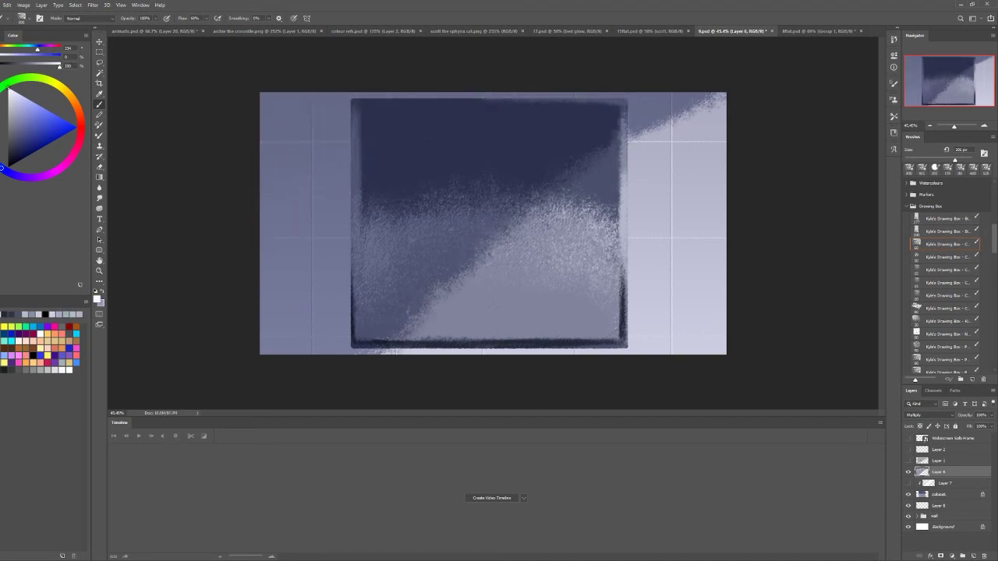
{"action": "left_click_drag", "start_coordinate": [635, 134], "coordinate": [668, 120]}
{"action": "left_click", "coordinate": [374, 348], "text": "alt"}
{"action": "left_click_drag", "start_coordinate": [374, 348], "coordinate": [605, 348]}
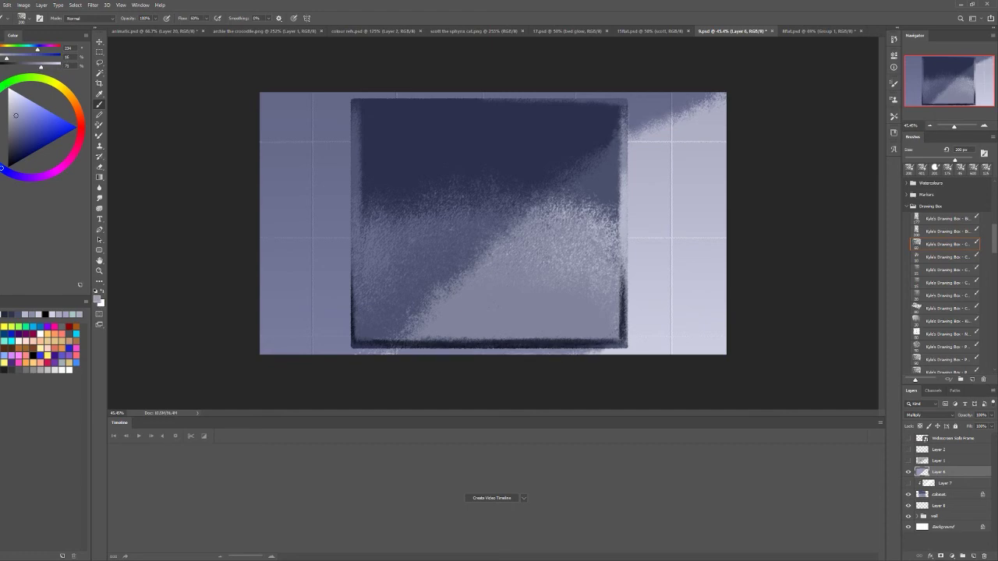
Add a new layer above the shadow and paint a white highlight down the cabinet's right edge and upper-right corner
{"action": "key", "text": "ctrl+alt+shift+n"}
{"action": "key", "text": "x"}
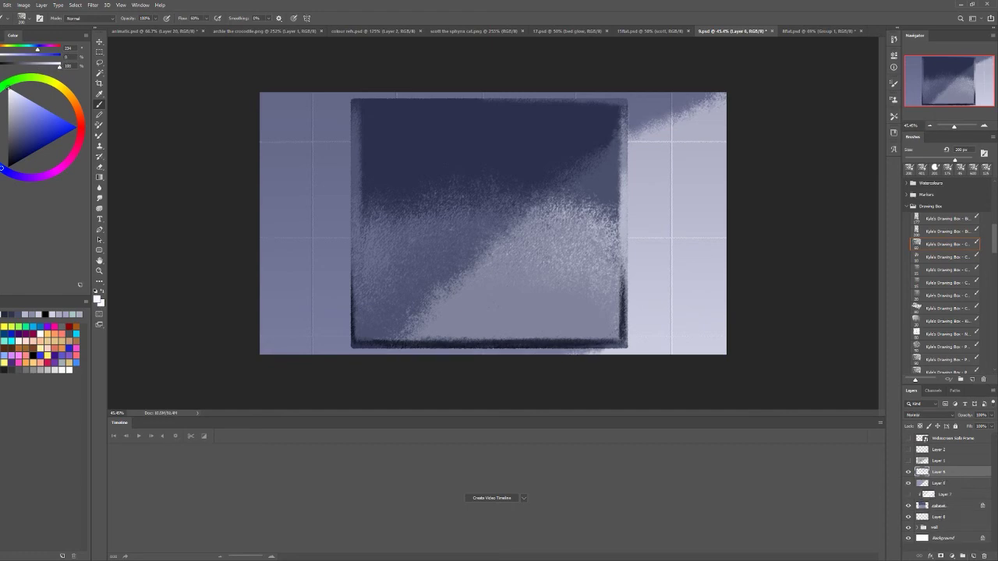
{"action": "key", "text": "bracketleft"}
{"action": "key", "text": "bracketleft"}
{"action": "key", "text": "bracketleft"}
{"action": "key", "text": "bracketleft"}
{"action": "key", "text": "bracketleft"}
{"action": "key", "text": "bracketleft"}
{"action": "left_click_drag", "start_coordinate": [618, 106], "coordinate": [618, 258]}
{"action": "mouse_move", "coordinate": [435, 100]}
{"action": "left_mouse_down"}
{"action": "mouse_move", "coordinate": [599, 101]}
{"action": "mouse_move", "coordinate": [624, 187]}
{"action": "mouse_move", "coordinate": [615, 335]}
{"action": "left_mouse_up"}
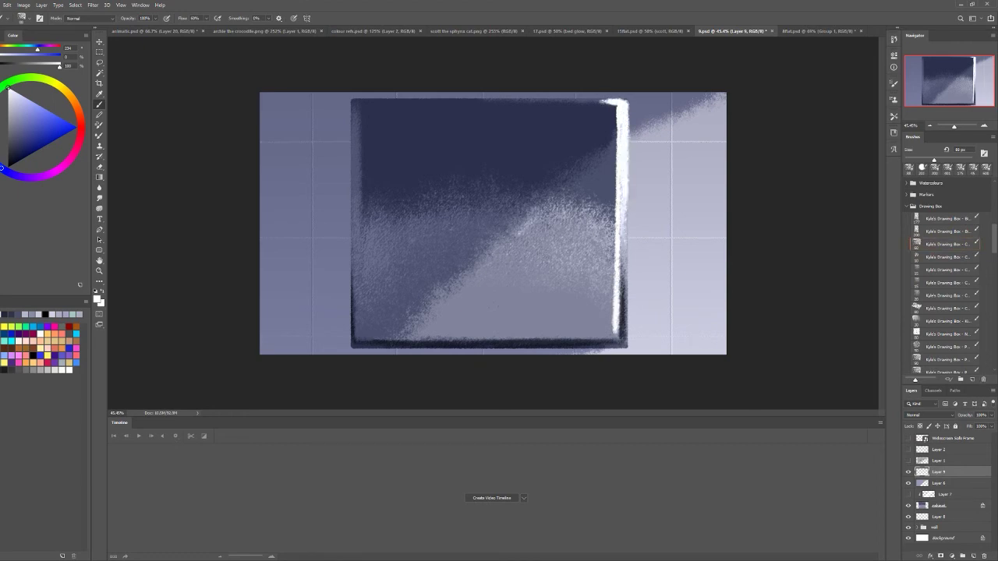
Brush faint white texture along the diagonal shadow edge near the cabinet's right side and undo the last stroke
{"action": "left_click_drag", "start_coordinate": [539, 218], "coordinate": [612, 156]}
{"action": "mouse_move", "coordinate": [565, 210]}
{"action": "left_mouse_down"}
{"action": "mouse_move", "coordinate": [612, 176]}
{"action": "mouse_move", "coordinate": [624, 325]}
{"action": "left_mouse_up"}
{"action": "key", "text": "ctrl+z"}
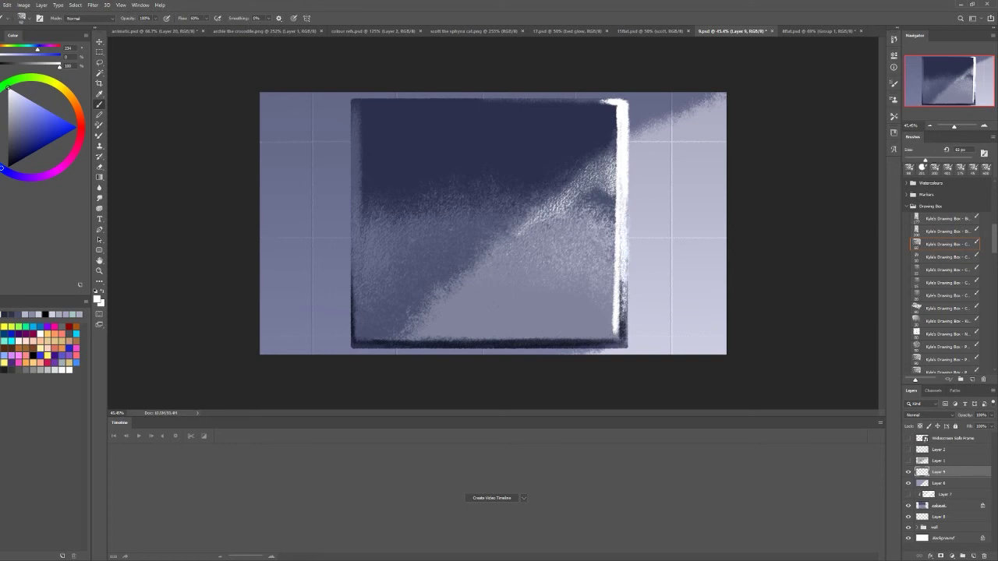
Paint thin white highlights along the right portions of the cabinet's lower and upper edges
{"action": "left_click_drag", "start_coordinate": [514, 338], "coordinate": [618, 335]}
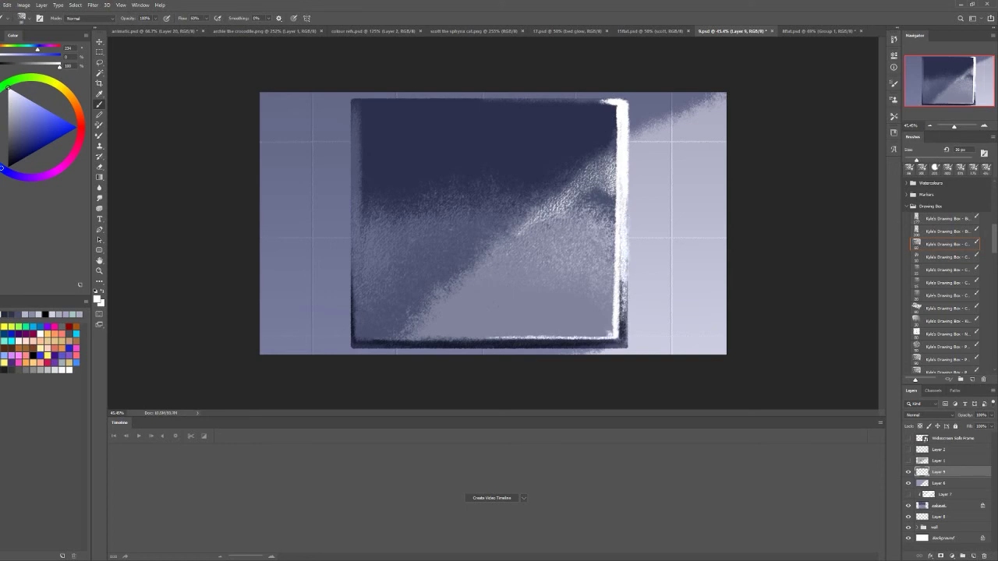
{"action": "left_click_drag", "start_coordinate": [468, 100], "coordinate": [605, 100]}
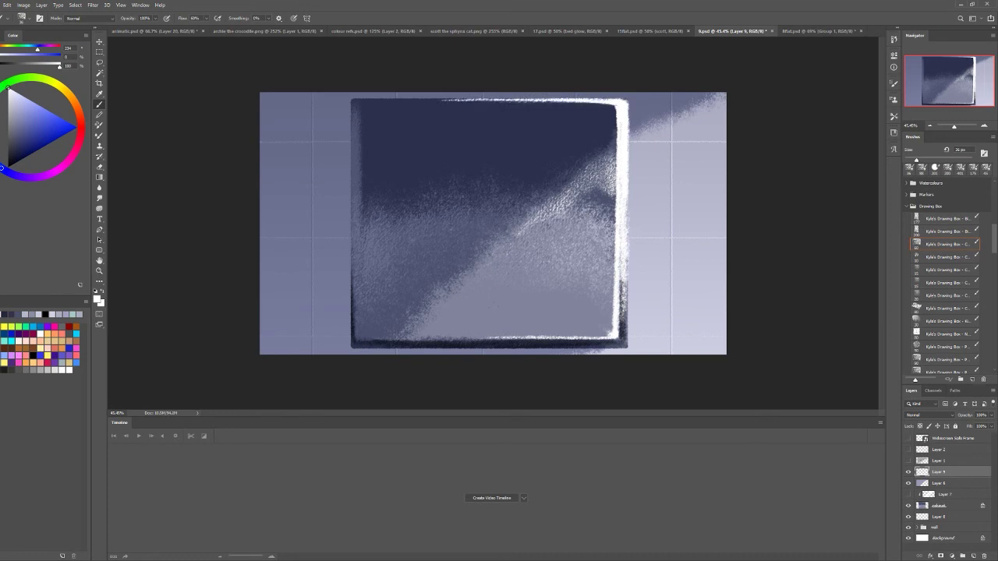
Brush a white highlight down the diagonal shadow edge towards the cabinet's lower-left corner and save the document
{"action": "left_click_drag", "start_coordinate": [518, 229], "coordinate": [432, 306]}
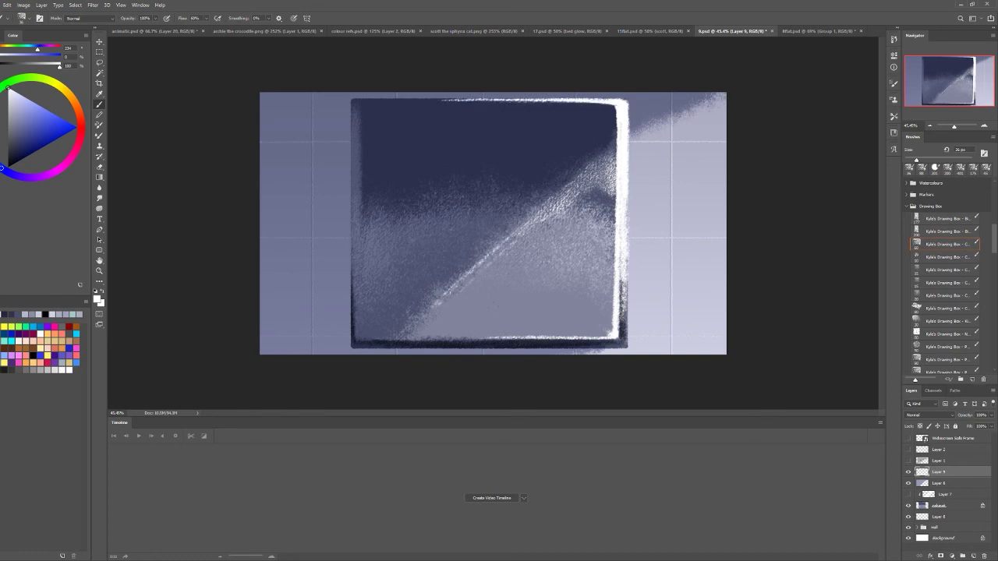
{"action": "key", "text": "ctrl+s"}
Add a Multiply layer beneath the cabinet, brush a soft shadow along the cabinet's left and lower sides, and reduce the layer's opacity
{"action": "key", "text": "ctrl+shift+n"}
{"action": "key", "text": "shift+alt+m"}
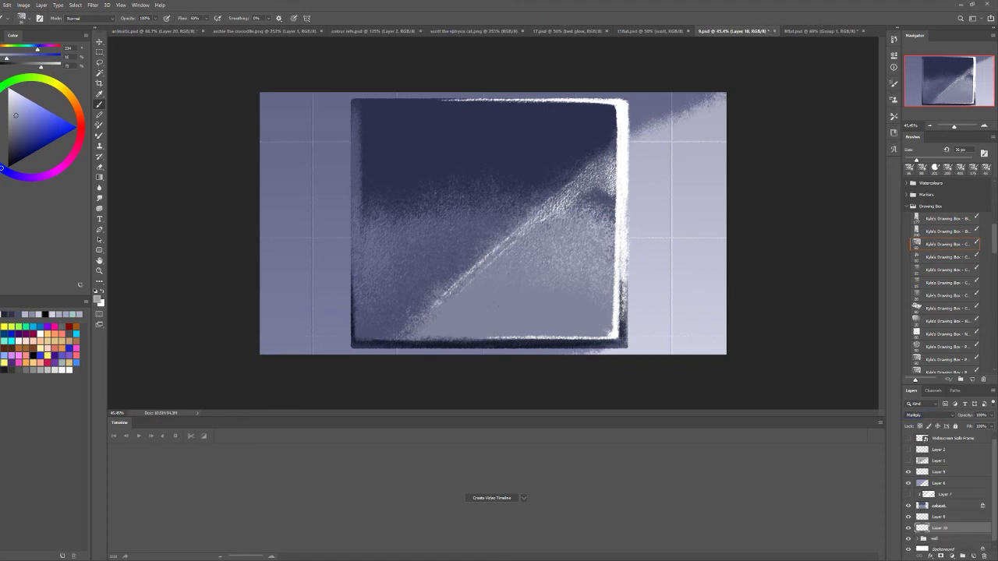
{"action": "mouse_move", "coordinate": [347, 106]}
{"action": "left_mouse_down"}
{"action": "mouse_move", "coordinate": [347, 345]}
{"action": "mouse_move", "coordinate": [591, 351]}
{"action": "left_mouse_up"}
{"action": "left_click_drag", "start_coordinate": [347, 343], "coordinate": [425, 353]}
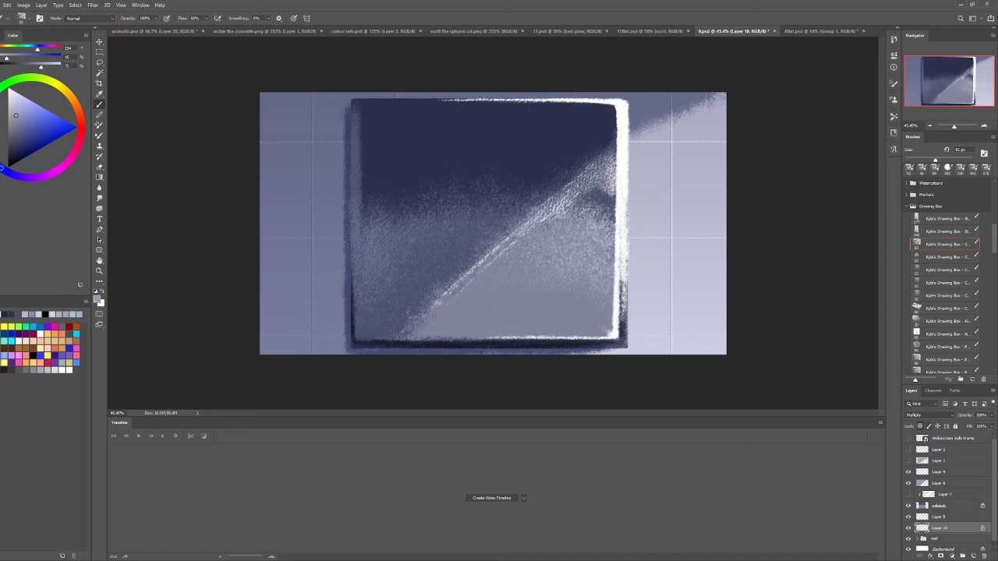
{"action": "mouse_move", "coordinate": [347, 164]}
{"action": "left_mouse_down"}
{"action": "mouse_move", "coordinate": [347, 264]}
{"action": "mouse_move", "coordinate": [549, 353]}
{"action": "left_mouse_up"}
{"action": "left_click_drag", "start_coordinate": [966, 415], "coordinate": [953, 414]}
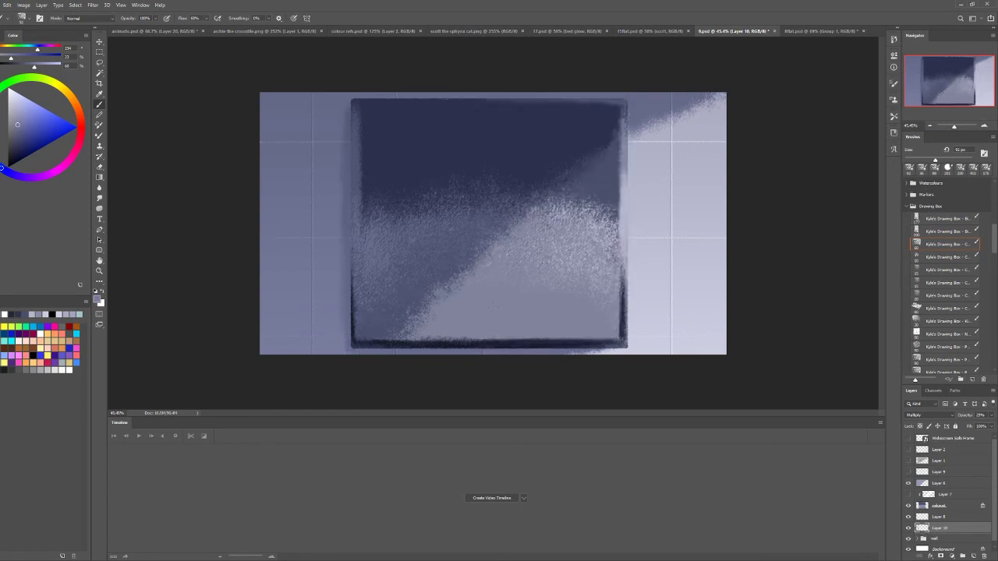
Group the highlight and shadow layers above the cabinet and add blue and yellow gradient layers, setting the yellow one to Overlay
{"action": "left_click", "coordinate": [940, 484]}
{"action": "left_click", "coordinate": [943, 505]}
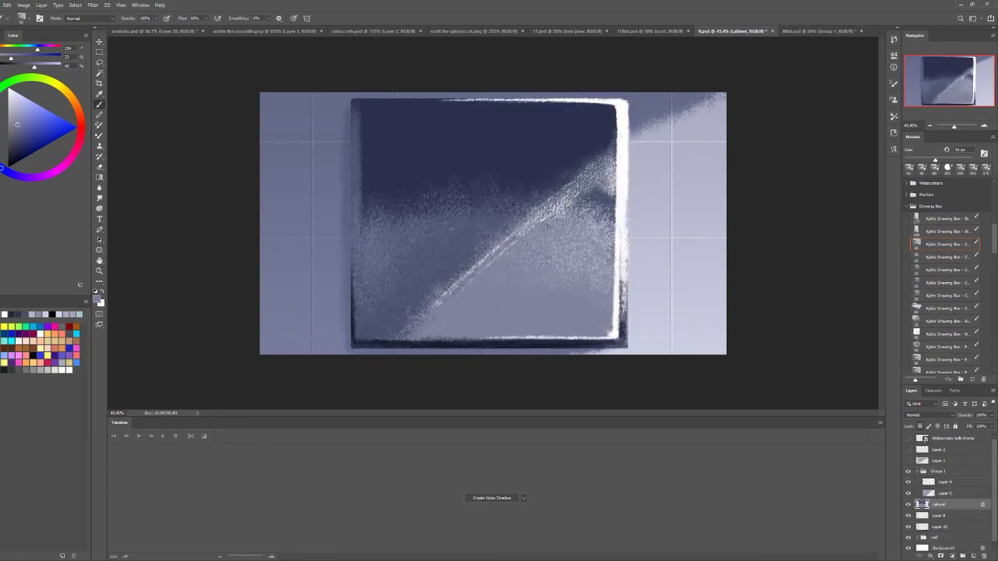
{"action": "key", "text": "F2"}
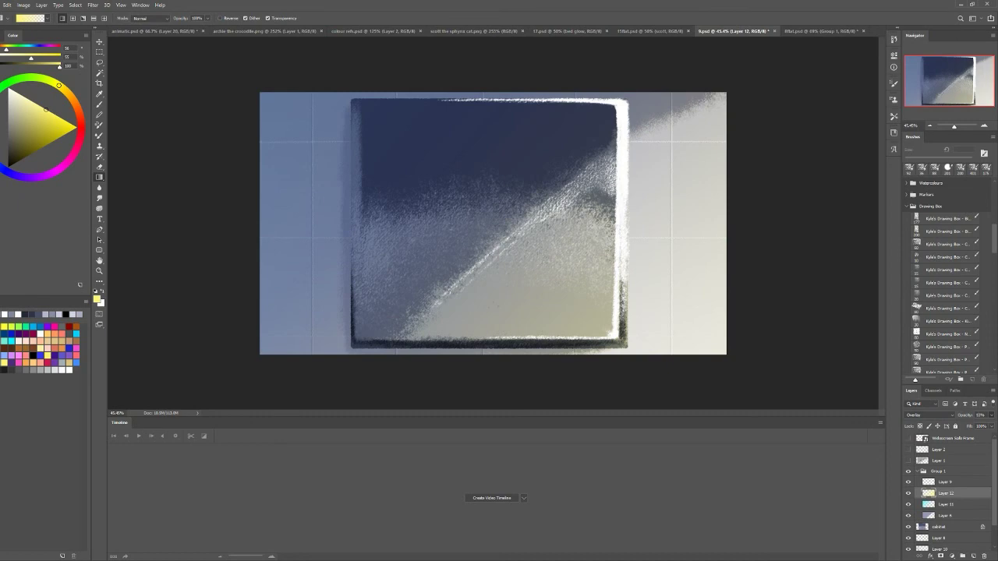
Check the glow layers' blend modes in the finished bathroom document and cycle the yellow gradient layer through other blend modes
{"action": "key", "text": "ctrl+Tab"}
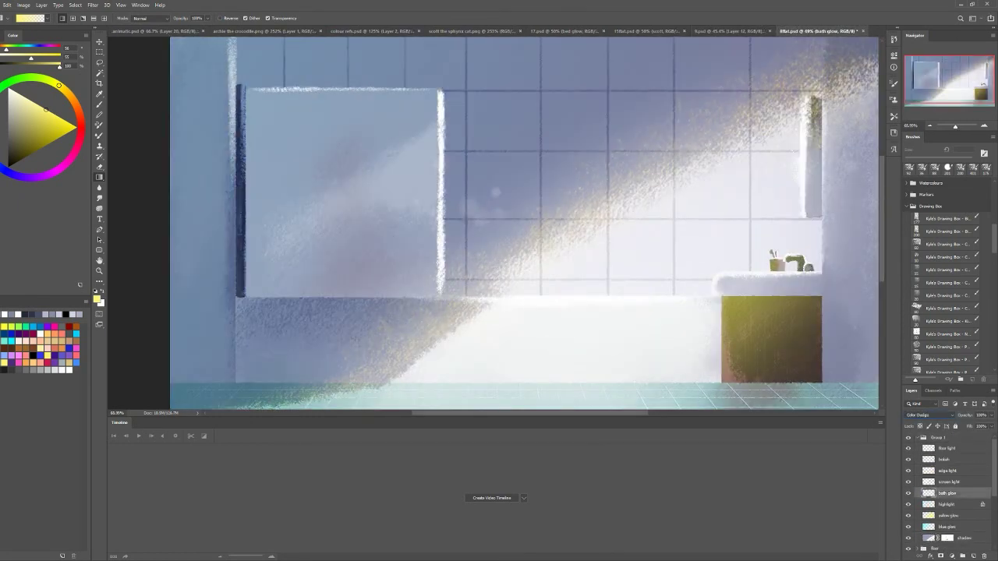
{"action": "left_click", "coordinate": [946, 505]}
{"action": "key", "text": "ctrl+shift+Tab"}
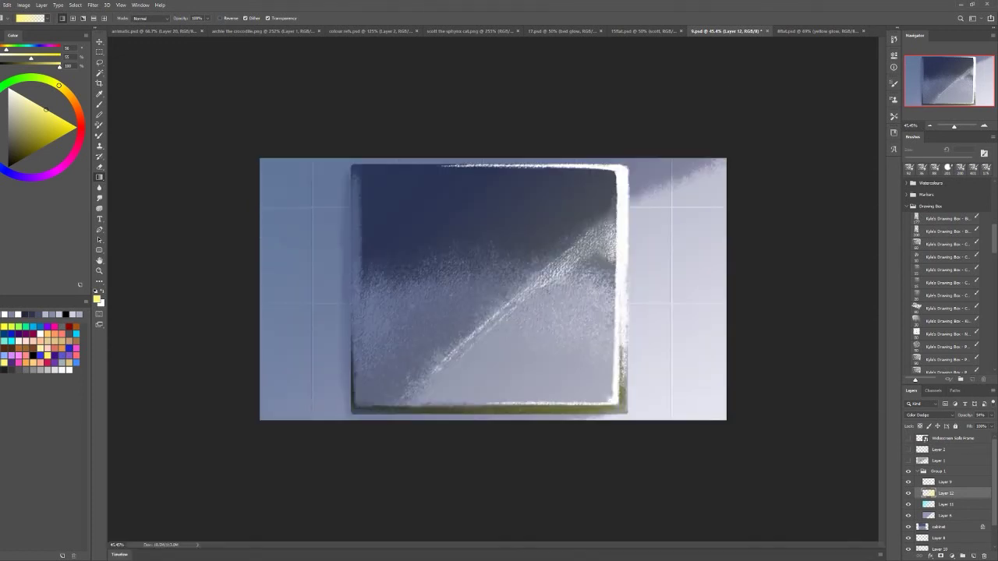
{"action": "key", "text": "shift+plus"}
{"action": "key", "text": "shift+plus"}
{"action": "key", "text": "shift+plus"}
Add a Color Dodge layer above the yellow gradient, airbrush a soft yellow glow along the diagonal light, and set its opacity to 79%
{"action": "key", "text": "ctrl+shift+alt+n"}
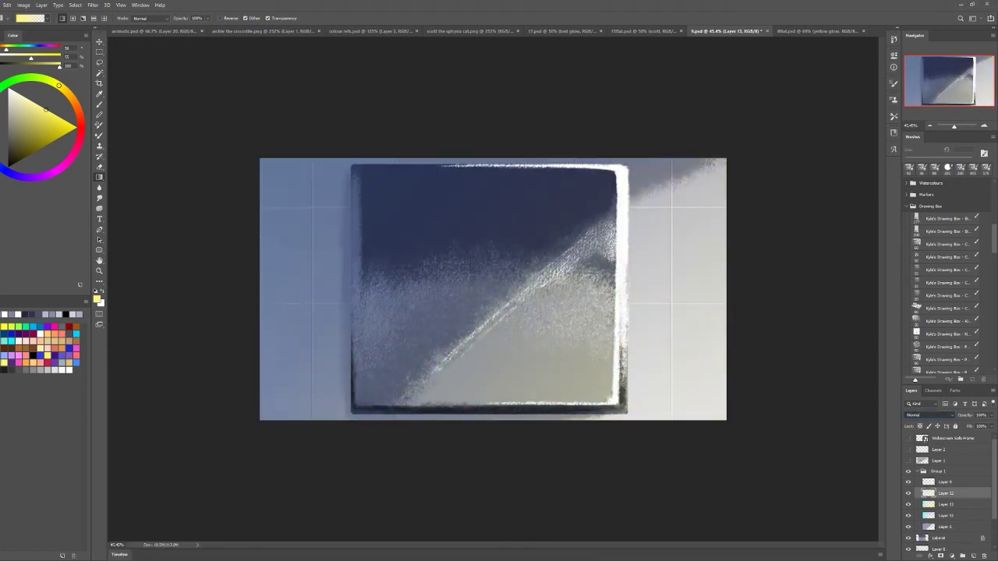
{"action": "key", "text": "b"}
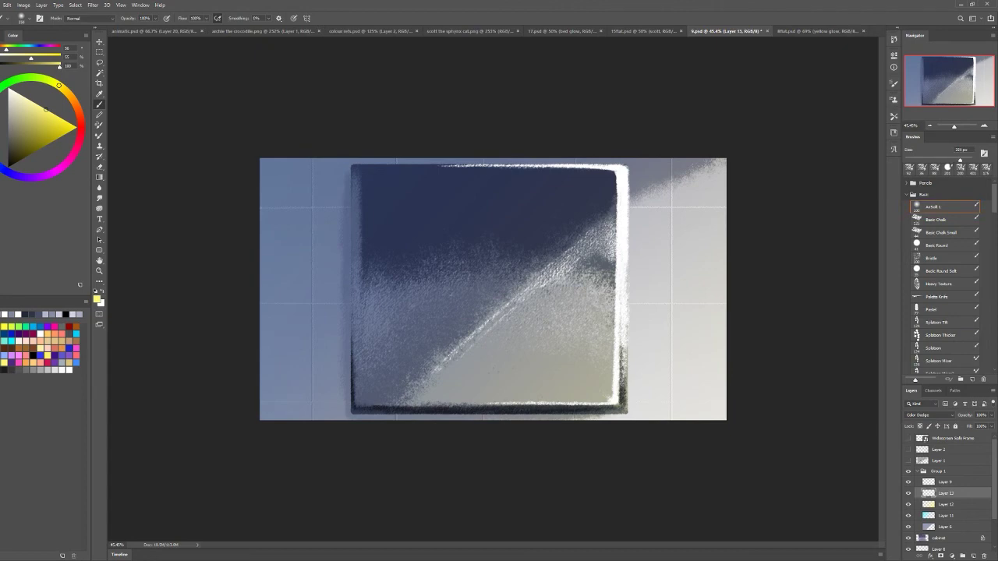
{"action": "mouse_move", "coordinate": [608, 195]}
{"action": "left_mouse_down"}
{"action": "mouse_move", "coordinate": [515, 367]}
{"action": "mouse_move", "coordinate": [612, 234]}
{"action": "left_mouse_up"}
{"action": "left_click_drag", "start_coordinate": [701, 172], "coordinate": [593, 281]}
{"action": "left_click_drag", "start_coordinate": [562, 312], "coordinate": [476, 398]}
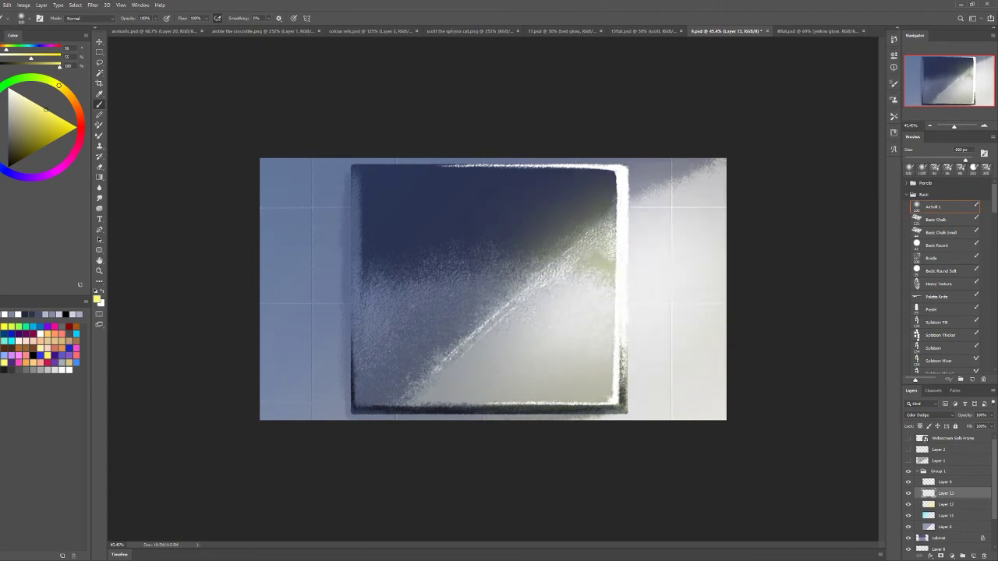
{"action": "key", "text": "7"}
{"action": "key", "text": "9"}
Add a layer above the glow and pick a Light-Bokeh brush with white to paint faint bokeh spots
{"action": "key", "text": "ctrl+shift+alt+n"}
{"action": "scroll", "coordinate": [944, 273], "scroll_direction": "down", "scroll_amount": 5}
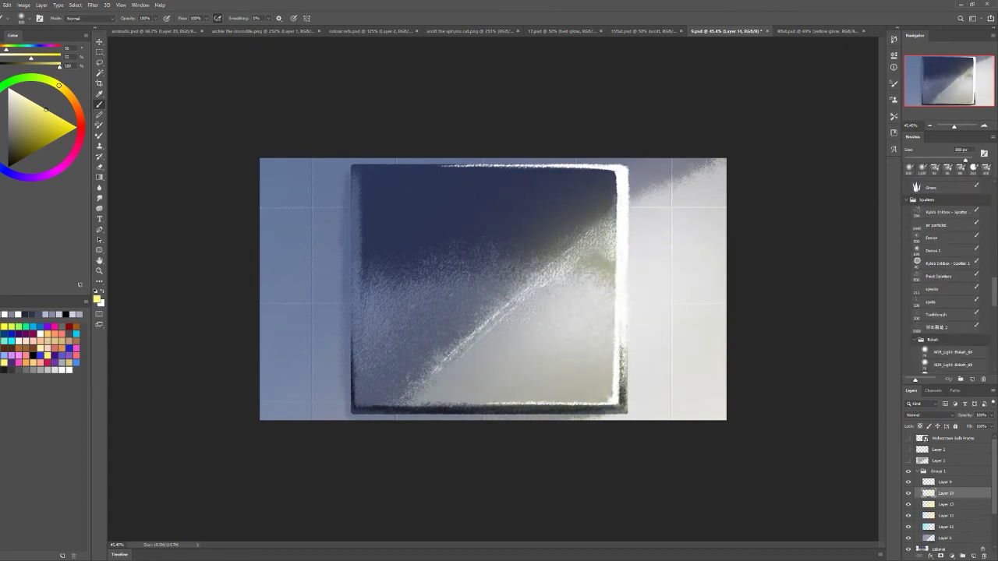
{"action": "left_click", "coordinate": [936, 238]}
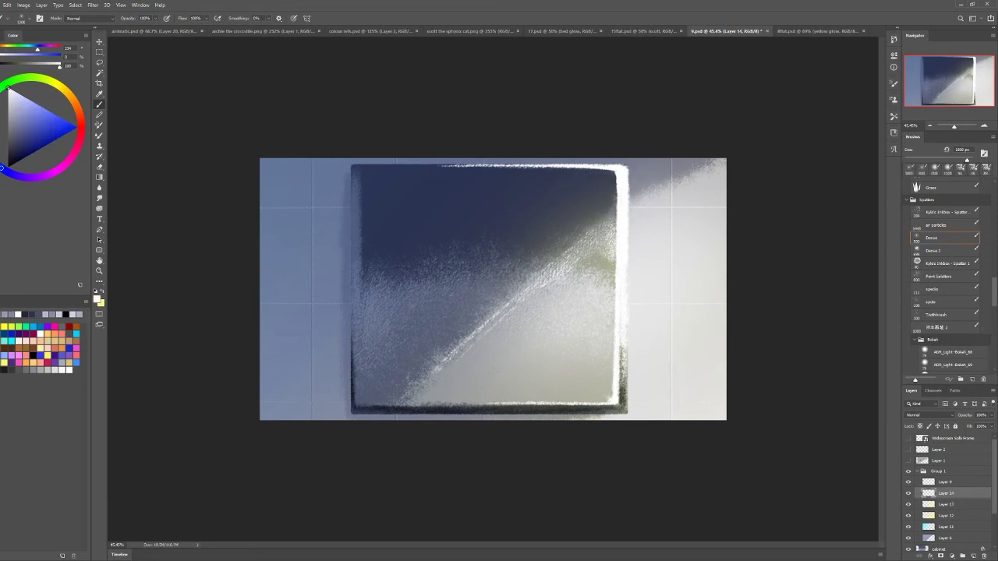
{"action": "scroll", "coordinate": [943, 273], "scroll_direction": "down", "scroll_amount": 2}
{"action": "left_click", "coordinate": [953, 313]}
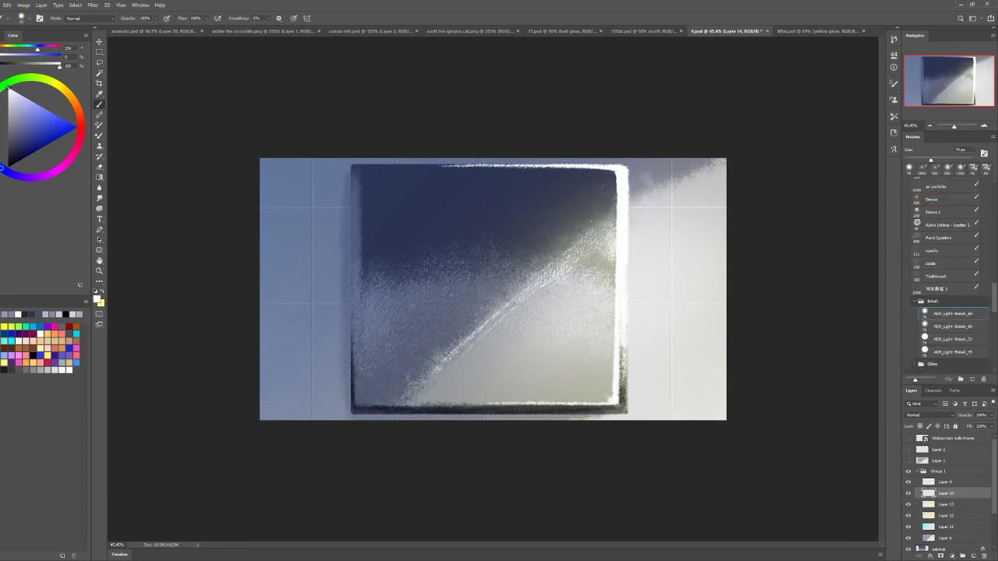
Name the lighting layers bokeh, yellow glow2, yellow glow, blue glow and shadow, and collapse their group
{"action": "key", "text": "Return"}
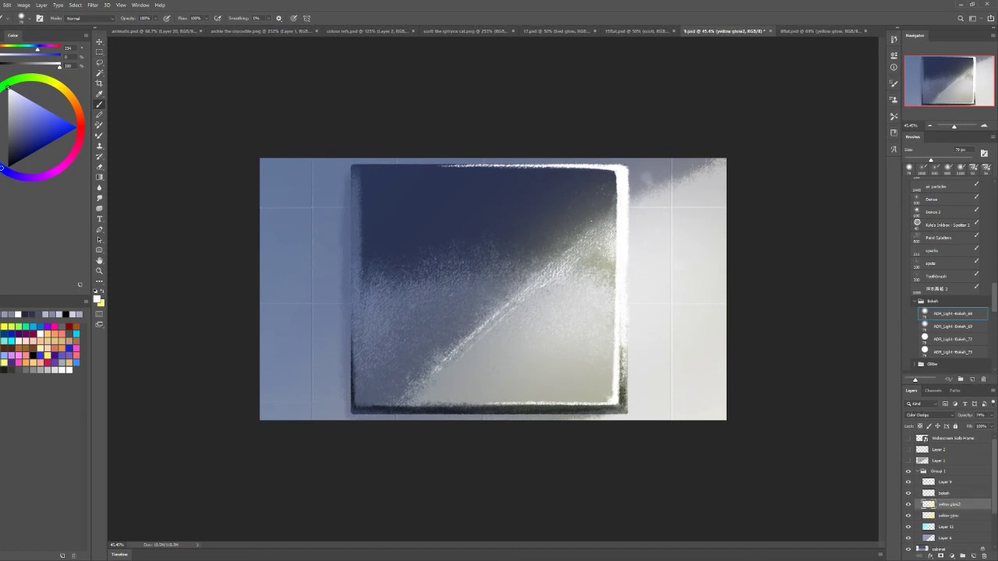
{"action": "left_click", "coordinate": [939, 471]}
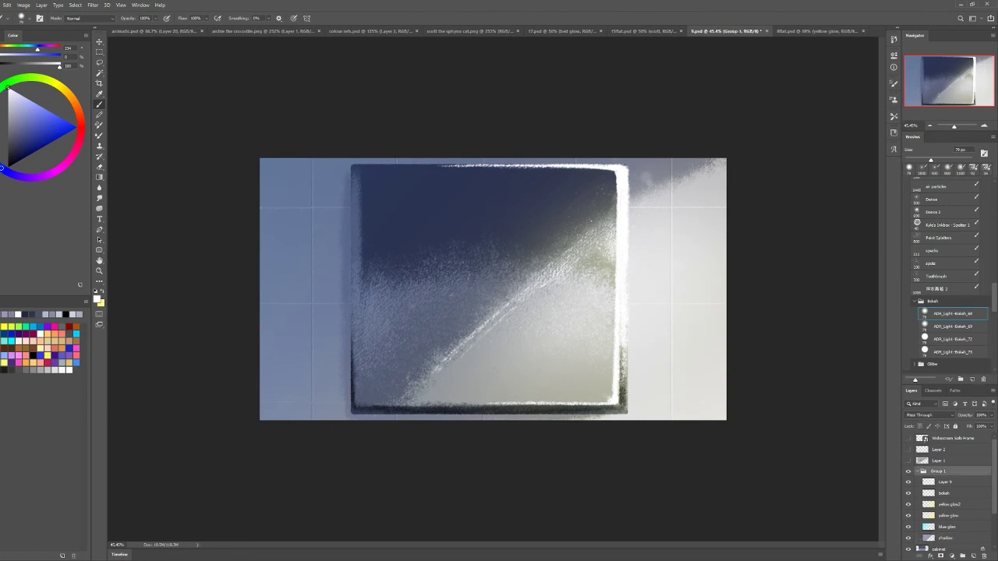
{"action": "left_click", "coordinate": [918, 471]}
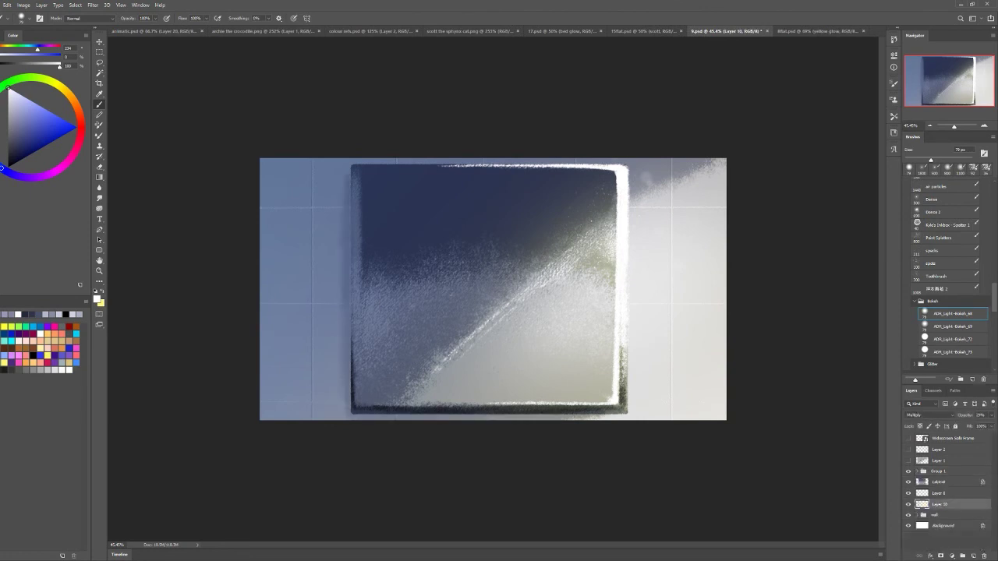
Hide the cabinet and everything above it, and rename the Multiply shadow layer as cabinet shadow
{"action": "left_click", "coordinate": [939, 492]}
{"action": "left_click_drag", "start_coordinate": [908, 472], "coordinate": [908, 482]}
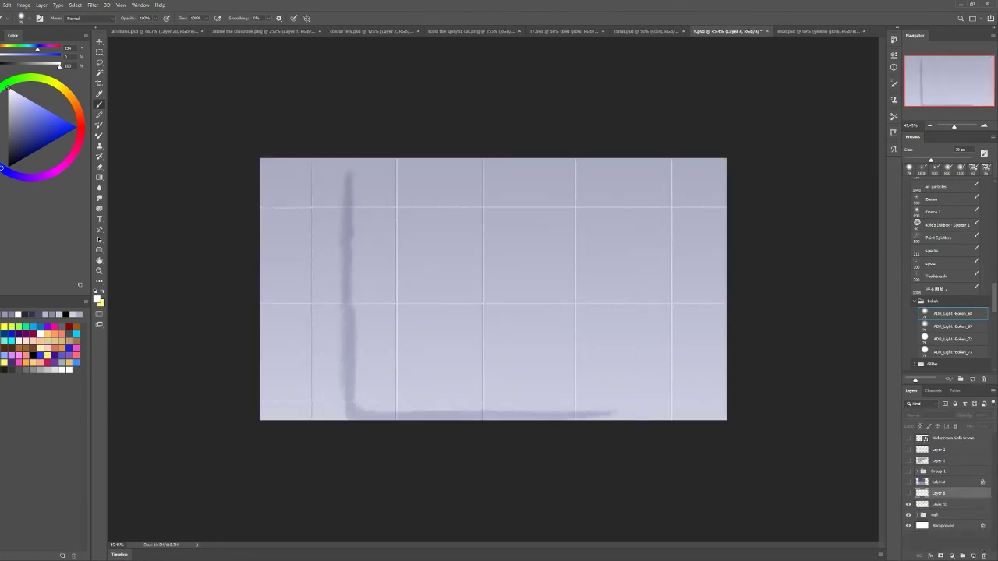
{"action": "left_click", "coordinate": [939, 504]}
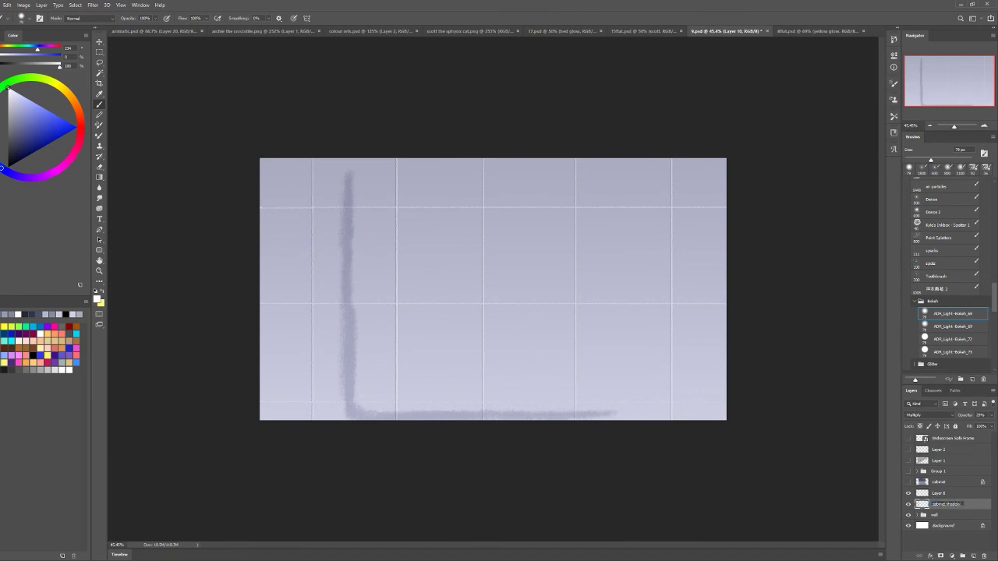
Show the cabinet and the lighting group again and merge Layer 8 down into the cabinet shadow layer
{"action": "left_click", "coordinate": [939, 493]}
{"action": "left_click", "coordinate": [908, 482]}
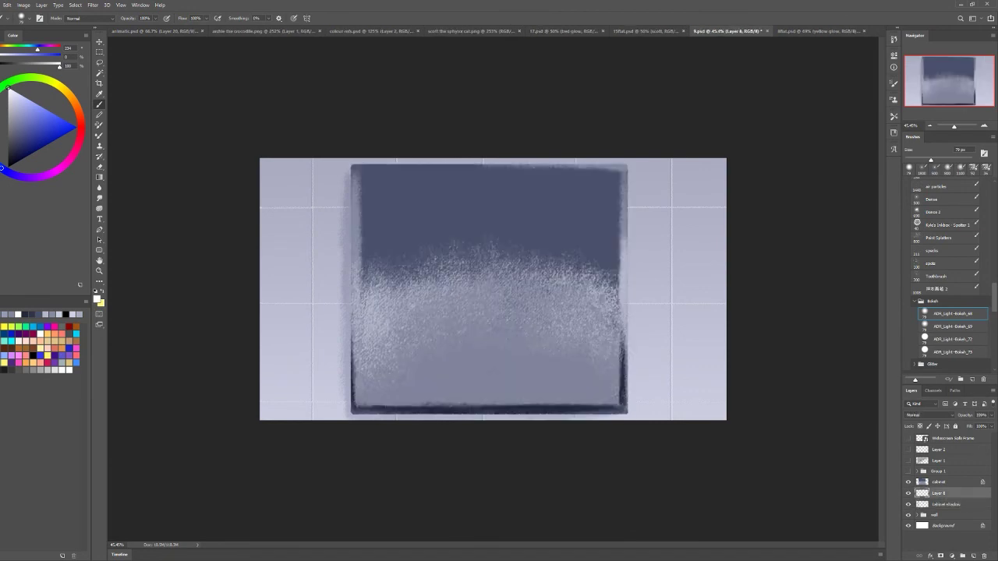
{"action": "key", "text": "ctrl+e"}
{"action": "left_click", "coordinate": [908, 471]}
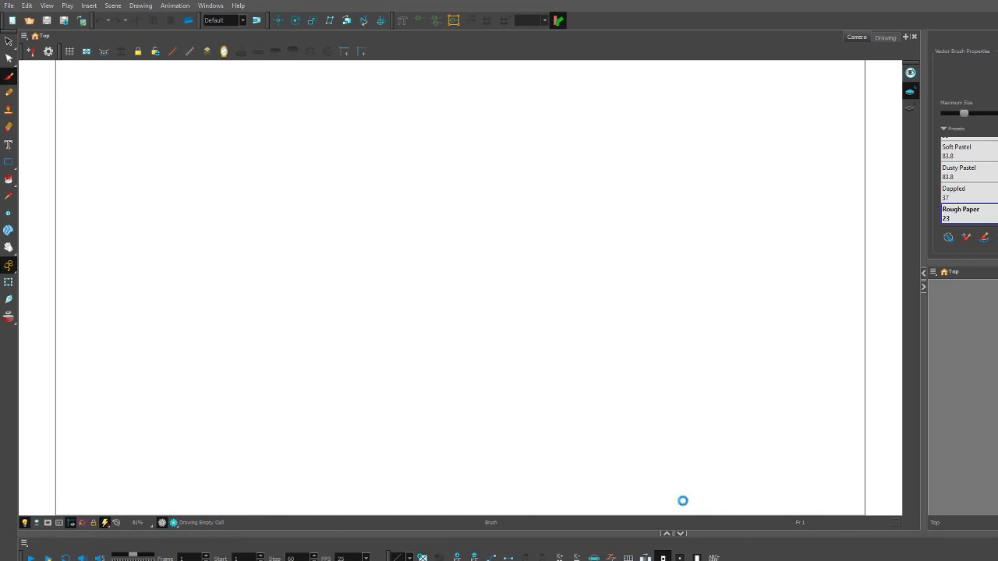
Switch to Toon Boom Harmony, place the bedroom background in the scene, and scale it down to fit the camera frame
{"action": "key", "text": "ctrl+v"}
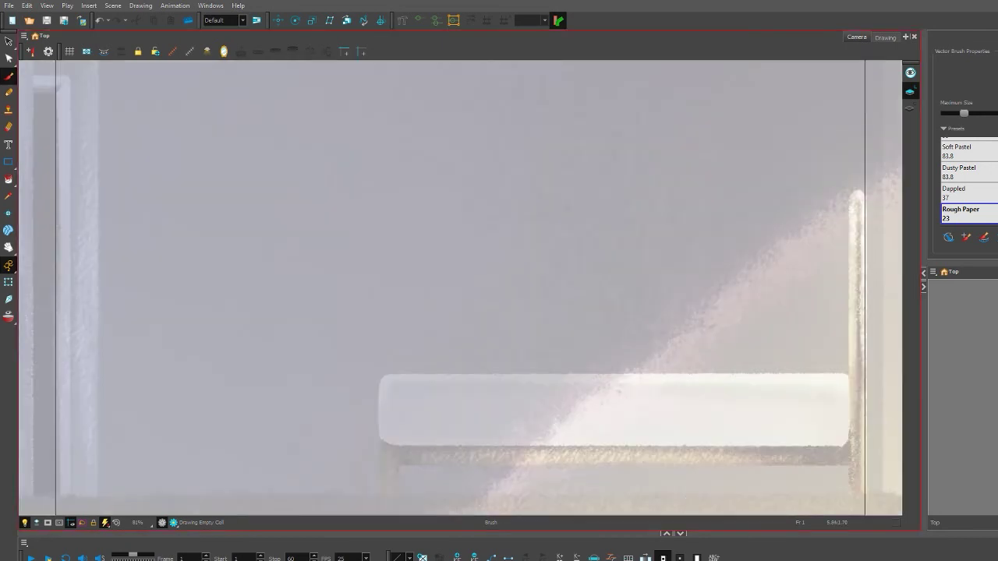
{"action": "key", "text": "2"}
{"action": "key", "text": "alt+s"}
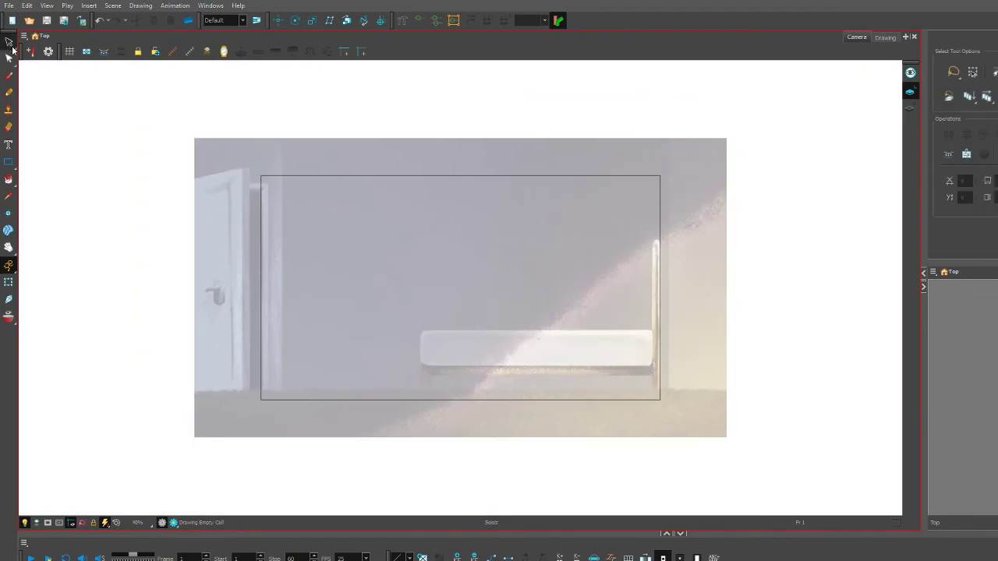
{"action": "key", "text": "shift+t"}
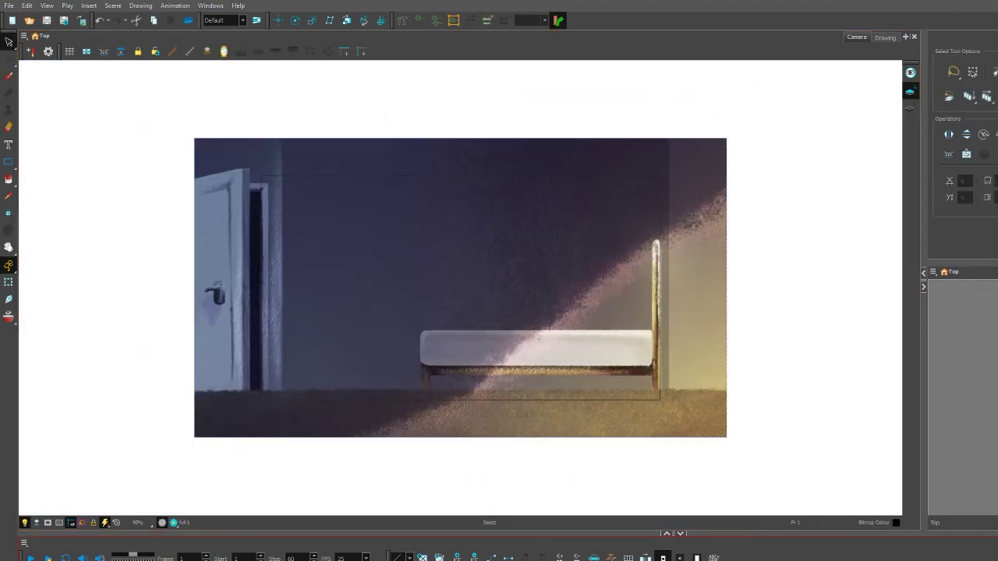
{"action": "left_click", "coordinate": [707, 140]}
{"action": "left_click_drag", "start_coordinate": [718, 137], "coordinate": [665, 178]}
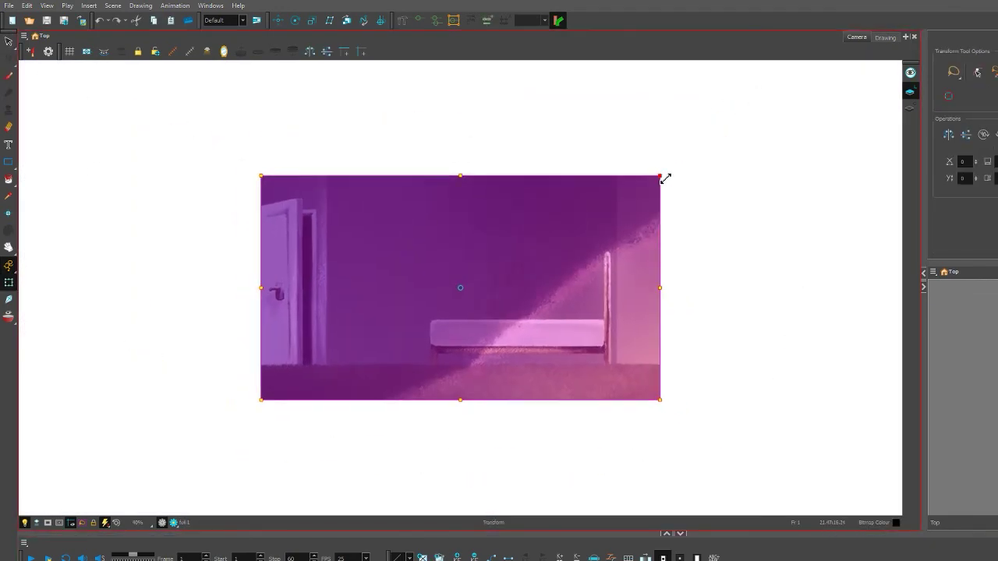
{"action": "key", "text": "Escape"}
With the Rough Paper brush, sketch the character's round head, pointed ears, arm and back above the headboard end of the bed
{"action": "left_click", "coordinate": [9, 72]}
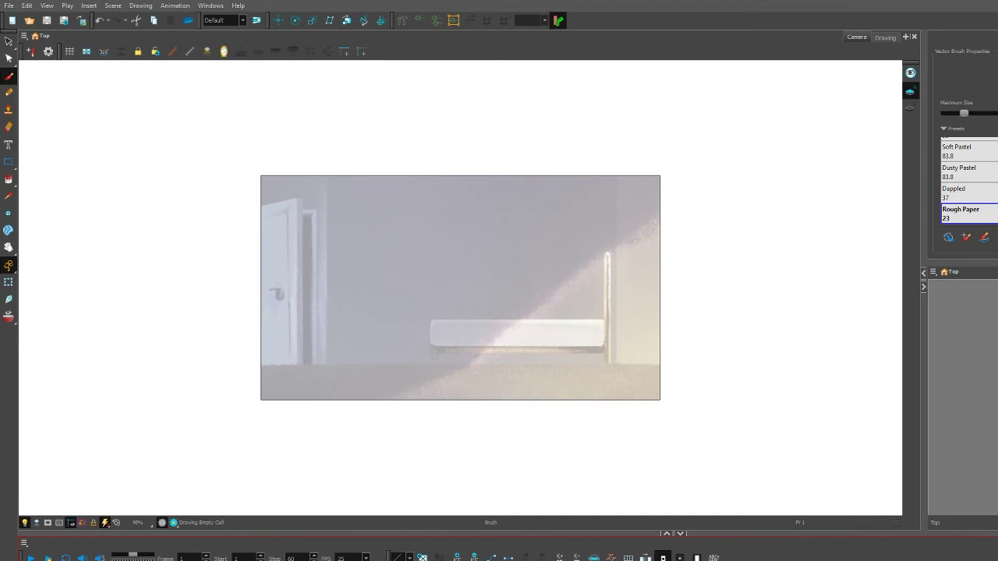
{"action": "left_click_drag", "start_coordinate": [569, 273], "coordinate": [580, 283]}
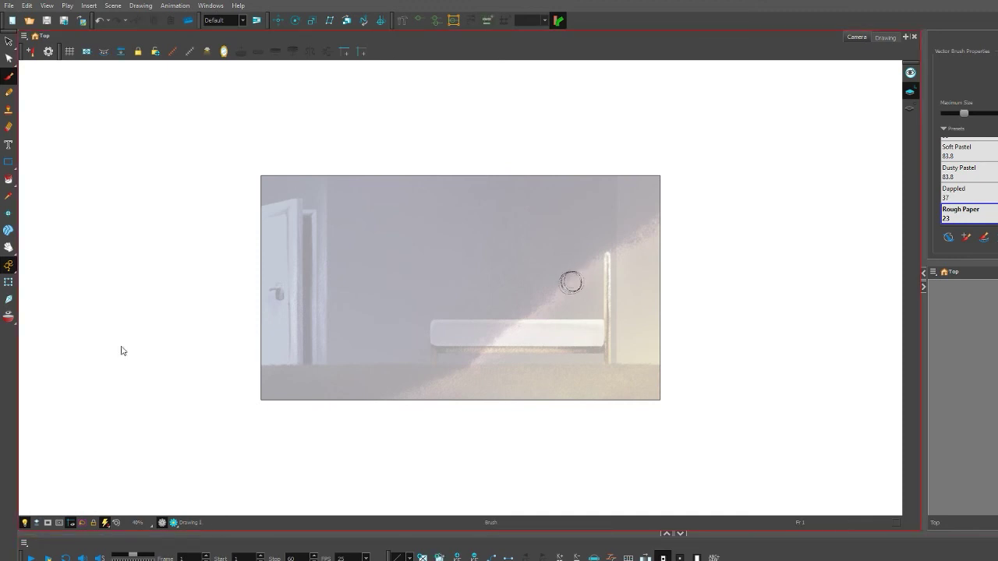
{"action": "key", "text": "2"}
{"action": "mouse_move", "coordinate": [716, 293]}
{"action": "left_mouse_down"}
{"action": "mouse_move", "coordinate": [725, 234]}
{"action": "mouse_move", "coordinate": [689, 248]}
{"action": "left_mouse_up"}
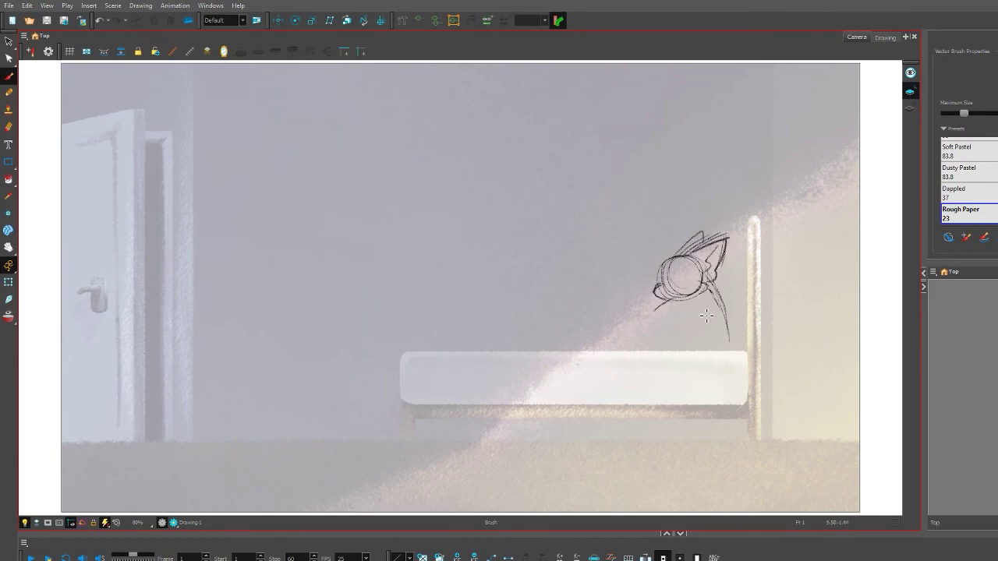
{"action": "mouse_move", "coordinate": [700, 298]}
{"action": "left_mouse_down"}
{"action": "mouse_move", "coordinate": [690, 324]}
{"action": "mouse_move", "coordinate": [733, 343]}
{"action": "left_mouse_up"}
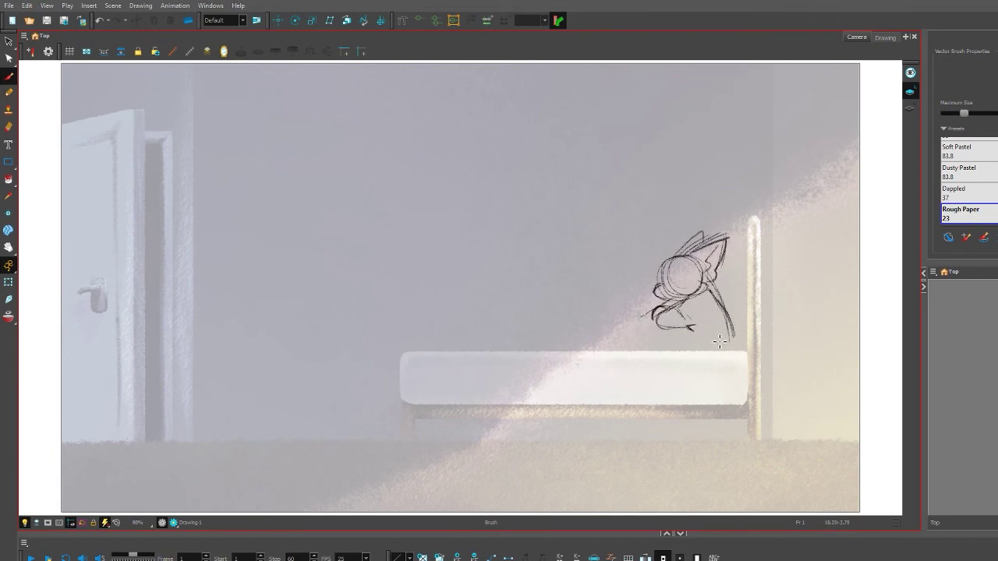
Sketch the blanket's outline draping over the bed and shift the whole character sketch slightly upward
{"action": "mouse_move", "coordinate": [658, 312]}
{"action": "left_mouse_down"}
{"action": "mouse_move", "coordinate": [572, 327]}
{"action": "mouse_move", "coordinate": [624, 327]}
{"action": "mouse_move", "coordinate": [525, 362]}
{"action": "mouse_move", "coordinate": [610, 435]}
{"action": "left_mouse_up"}
{"action": "mouse_move", "coordinate": [692, 331]}
{"action": "left_mouse_down"}
{"action": "mouse_move", "coordinate": [719, 356]}
{"action": "mouse_move", "coordinate": [624, 454]}
{"action": "mouse_move", "coordinate": [679, 409]}
{"action": "left_mouse_up"}
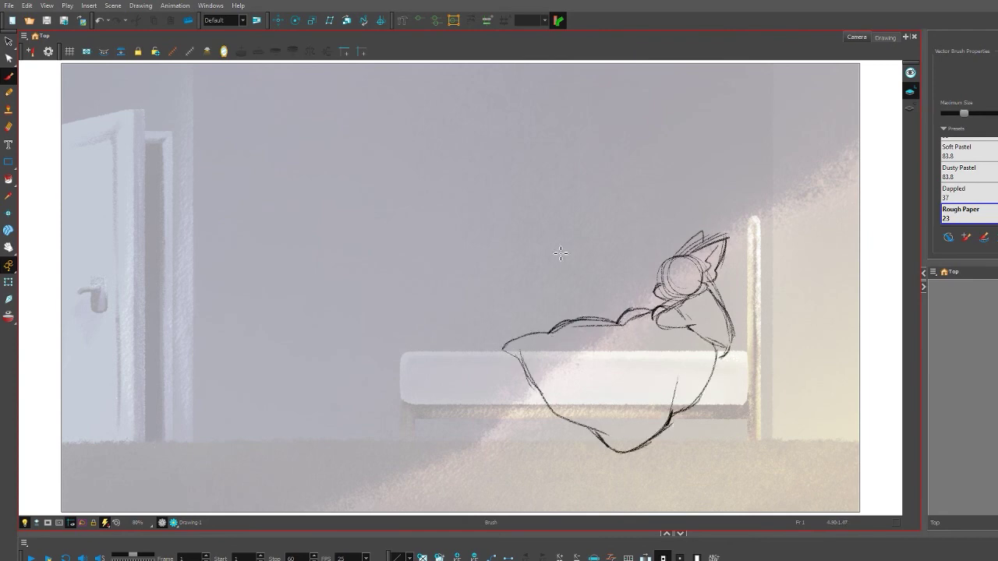
{"action": "key", "text": "alt+s"}
{"action": "mouse_move", "coordinate": [560, 253]}
{"action": "left_mouse_down"}
{"action": "mouse_move", "coordinate": [802, 263]}
{"action": "mouse_move", "coordinate": [782, 221]}
{"action": "left_mouse_up"}
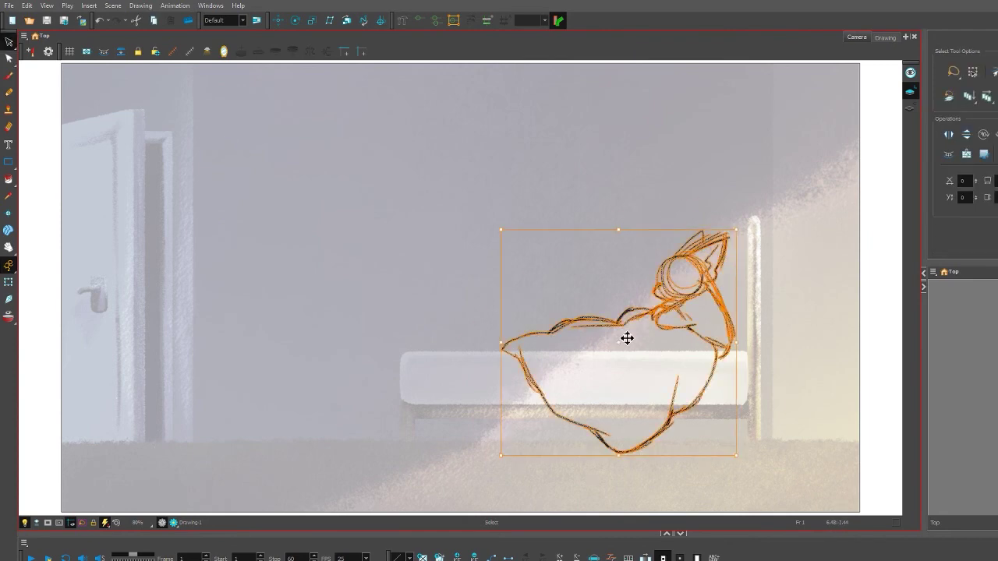
{"action": "left_click_drag", "start_coordinate": [627, 336], "coordinate": [629, 327]}
Strengthen the outlines of the blanket, arm and back with darker strokes, reshaping the blanket's left corner and right edge
{"action": "key", "text": "alt+b"}
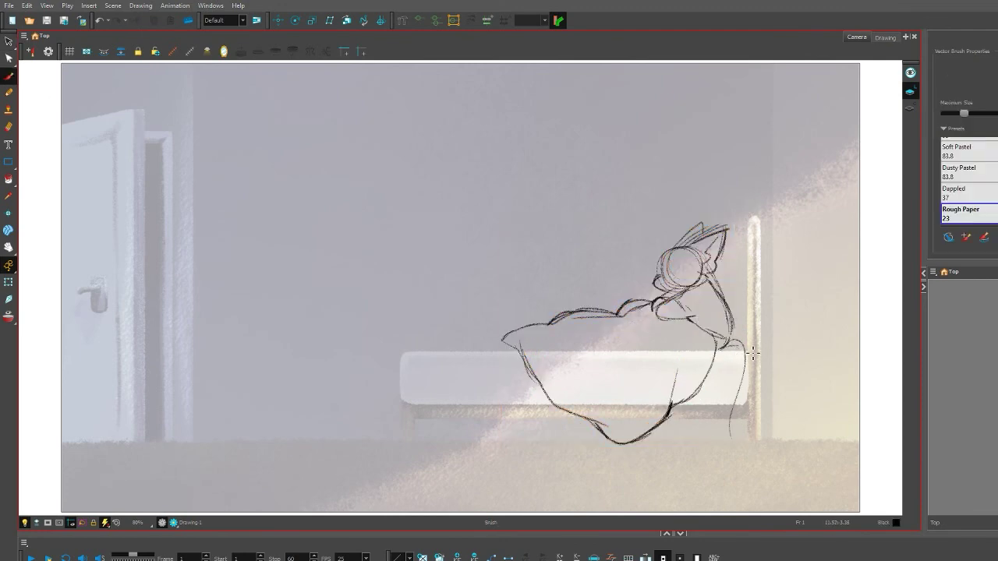
{"action": "left_click_drag", "start_coordinate": [735, 355], "coordinate": [672, 412]}
{"action": "left_click_drag", "start_coordinate": [689, 322], "coordinate": [671, 411]}
{"action": "mouse_move", "coordinate": [549, 320]}
{"action": "left_mouse_down"}
{"action": "mouse_move", "coordinate": [521, 323]}
{"action": "mouse_move", "coordinate": [493, 351]}
{"action": "left_mouse_up"}
{"action": "mouse_move", "coordinate": [511, 344]}
{"action": "left_mouse_down"}
{"action": "mouse_move", "coordinate": [549, 408]}
{"action": "mouse_move", "coordinate": [597, 425]}
{"action": "mouse_move", "coordinate": [672, 414]}
{"action": "left_mouse_up"}
{"action": "mouse_move", "coordinate": [557, 320]}
{"action": "left_mouse_down"}
{"action": "mouse_move", "coordinate": [633, 300]}
{"action": "mouse_move", "coordinate": [616, 310]}
{"action": "left_mouse_up"}
{"action": "left_click_drag", "start_coordinate": [713, 289], "coordinate": [739, 322]}
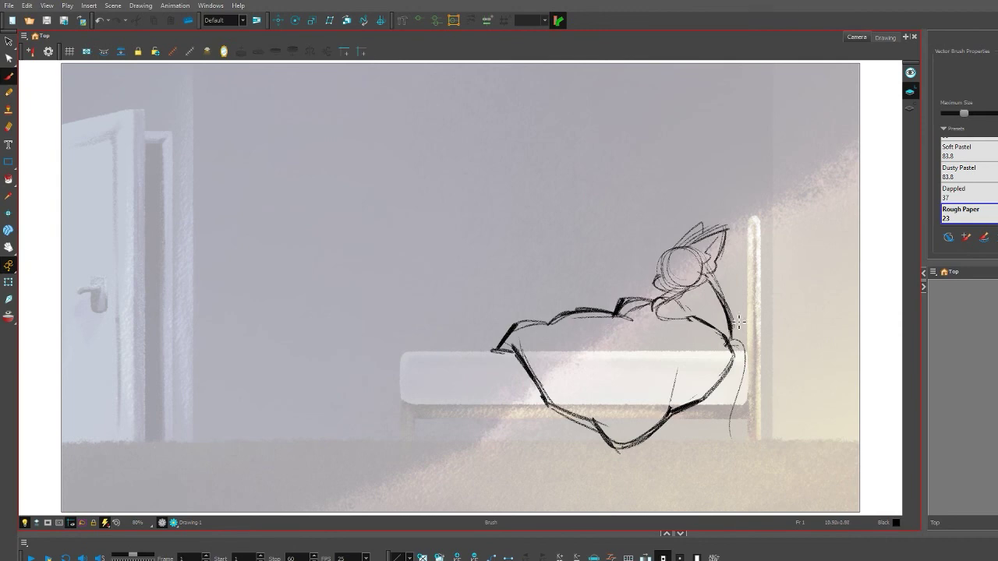
Rework the character's head and ears, erase the stray line behind the back, and go to frame 8
{"action": "mouse_move", "coordinate": [663, 280]}
{"action": "left_mouse_down"}
{"action": "mouse_move", "coordinate": [701, 231]}
{"action": "mouse_move", "coordinate": [691, 253]}
{"action": "mouse_move", "coordinate": [738, 222]}
{"action": "mouse_move", "coordinate": [716, 246]}
{"action": "left_mouse_up"}
{"action": "key", "text": "ctrl+z"}
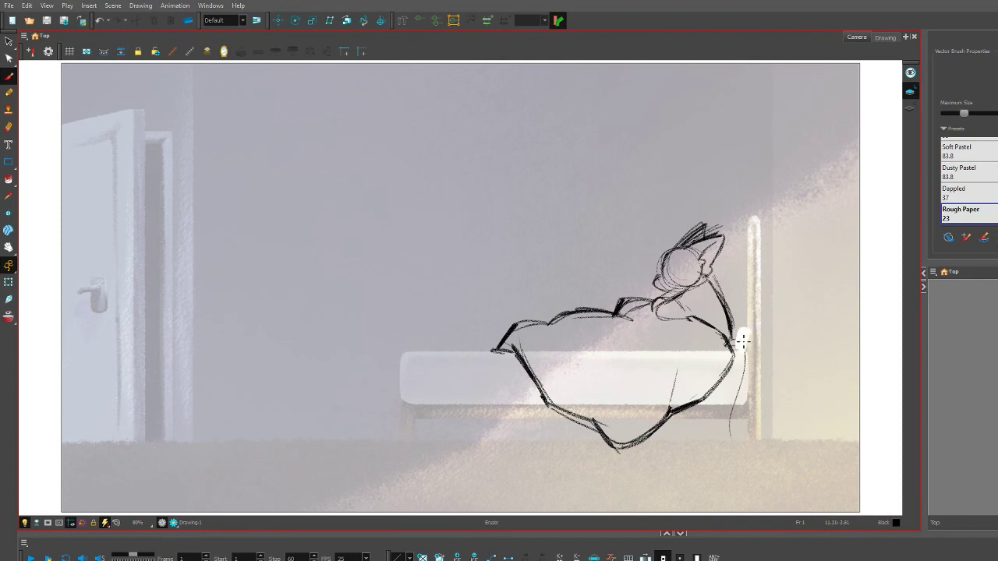
{"action": "left_click_drag", "start_coordinate": [741, 335], "coordinate": [735, 412]}
{"action": "key", "text": "Return"}
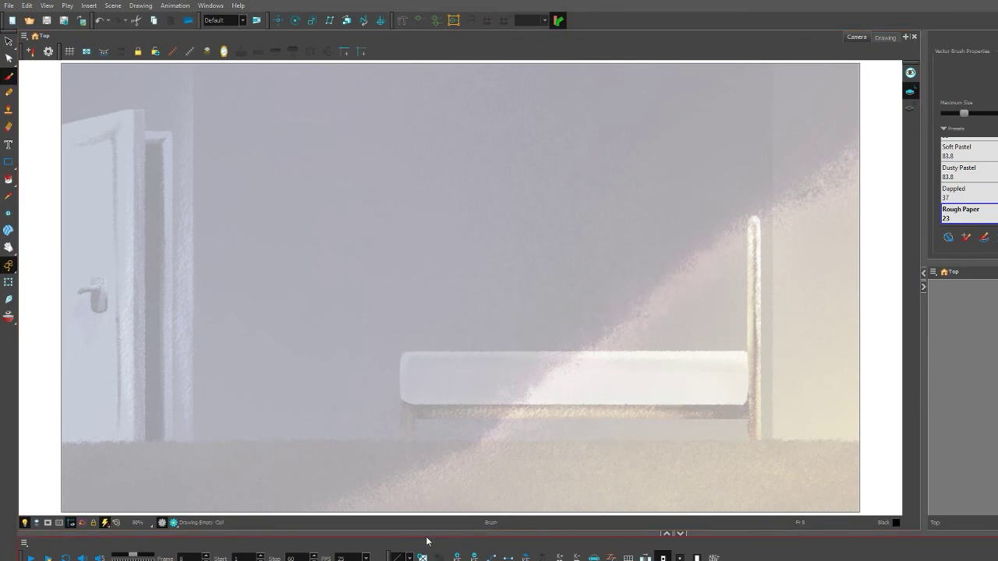
On frame 8, with onion skin shown, sketch the next pose with a lowered head, ears, arm, back and the full blanket outline
{"action": "left_click_drag", "start_coordinate": [657, 268], "coordinate": [655, 274]}
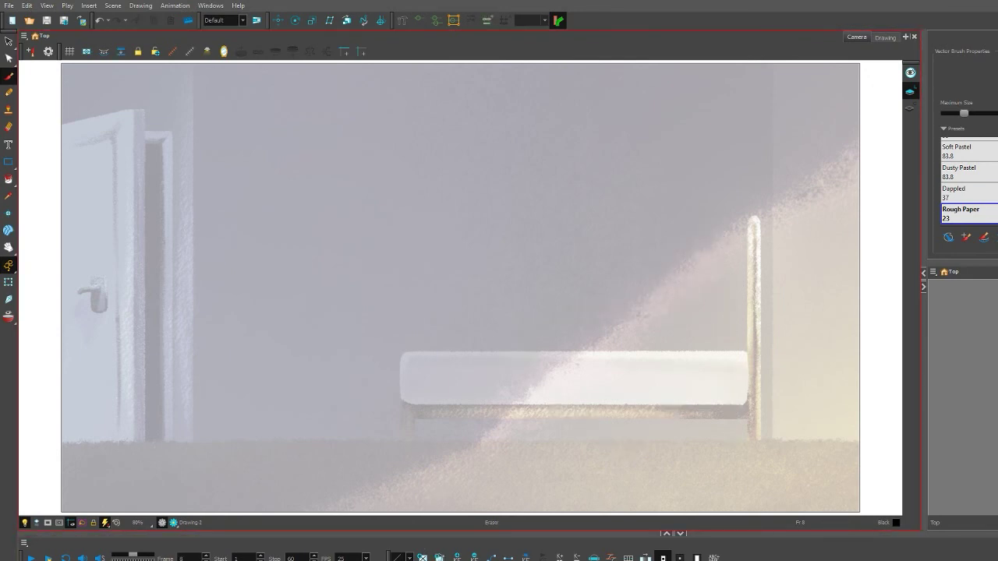
{"action": "key", "text": "alt+b"}
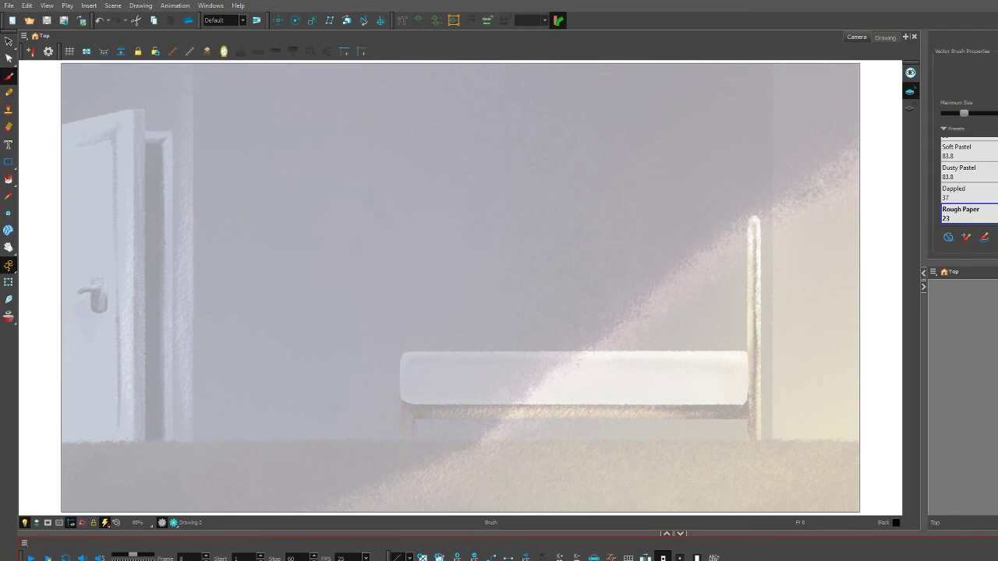
{"action": "key", "text": "ctrl+v"}
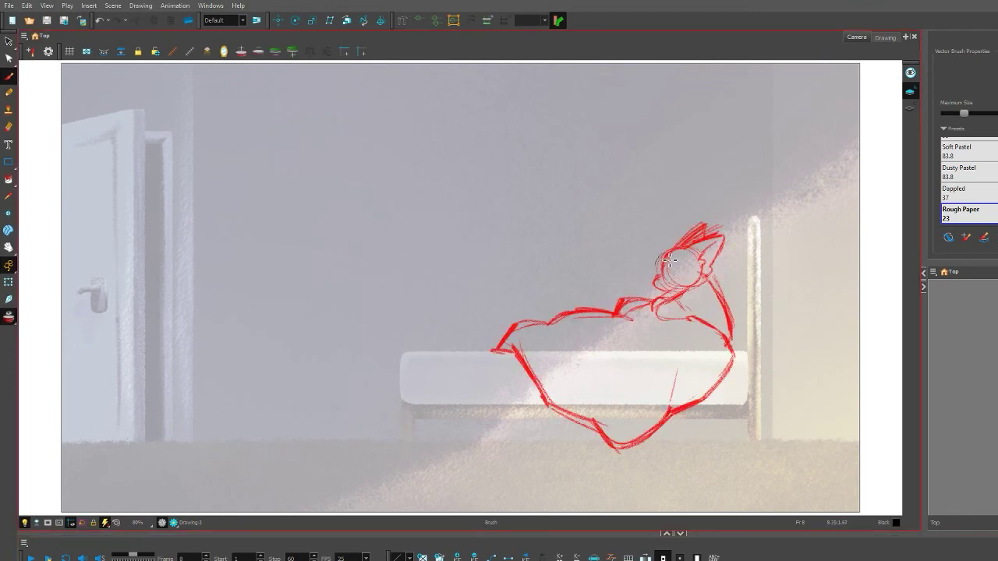
{"action": "key", "text": "2"}
{"action": "key", "text": "2"}
{"action": "mouse_move", "coordinate": [565, 207]}
{"action": "left_mouse_down"}
{"action": "mouse_move", "coordinate": [558, 242]}
{"action": "mouse_move", "coordinate": [600, 201]}
{"action": "mouse_move", "coordinate": [555, 231]}
{"action": "mouse_move", "coordinate": [612, 257]}
{"action": "mouse_move", "coordinate": [593, 179]}
{"action": "mouse_move", "coordinate": [606, 164]}
{"action": "mouse_move", "coordinate": [634, 227]}
{"action": "mouse_move", "coordinate": [616, 215]}
{"action": "mouse_move", "coordinate": [623, 262]}
{"action": "mouse_move", "coordinate": [671, 339]}
{"action": "mouse_move", "coordinate": [547, 305]}
{"action": "mouse_move", "coordinate": [556, 315]}
{"action": "mouse_move", "coordinate": [574, 291]}
{"action": "mouse_move", "coordinate": [575, 318]}
{"action": "mouse_move", "coordinate": [550, 296]}
{"action": "mouse_move", "coordinate": [400, 321]}
{"action": "left_mouse_up"}
{"action": "left_click_drag", "start_coordinate": [661, 284], "coordinate": [678, 374]}
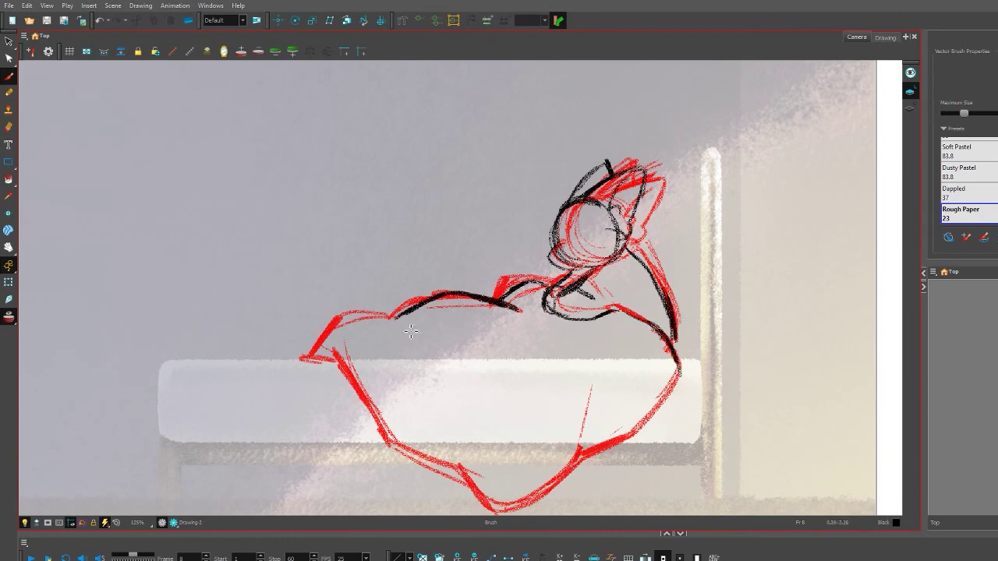
{"action": "mouse_move", "coordinate": [398, 314]}
{"action": "left_mouse_down"}
{"action": "mouse_move", "coordinate": [335, 363]}
{"action": "mouse_move", "coordinate": [392, 449]}
{"action": "mouse_move", "coordinate": [472, 485]}
{"action": "mouse_move", "coordinate": [585, 456]}
{"action": "left_mouse_up"}
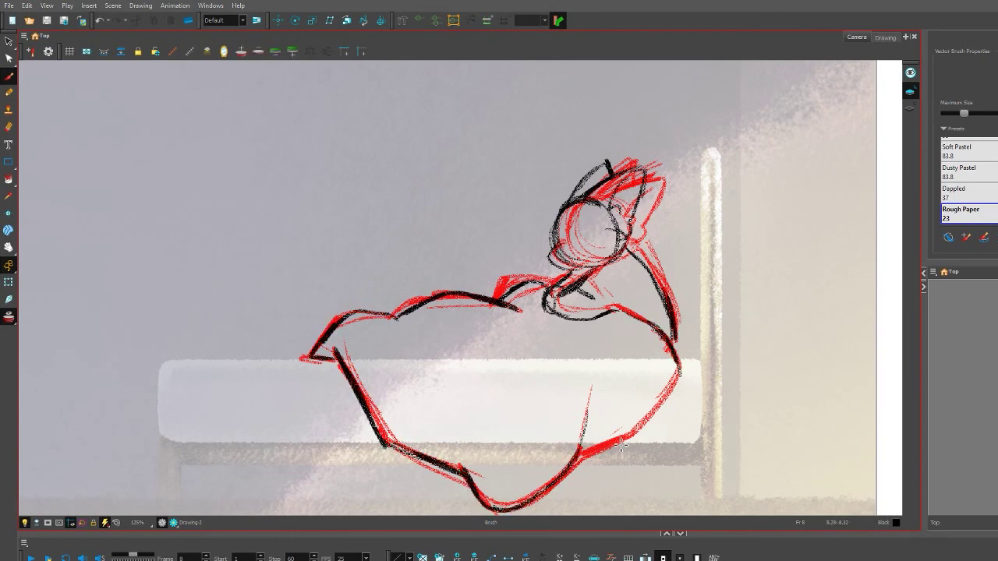
{"action": "mouse_move", "coordinate": [677, 363]}
{"action": "left_mouse_down"}
{"action": "mouse_move", "coordinate": [577, 460]}
{"action": "mouse_move", "coordinate": [628, 439]}
{"action": "left_mouse_up"}
On frame 10, rough in the character sitting up with a round head, sideways-pointing ears, torso and both arms spread
{"action": "key", "text": "period"}
{"action": "key", "text": "period"}
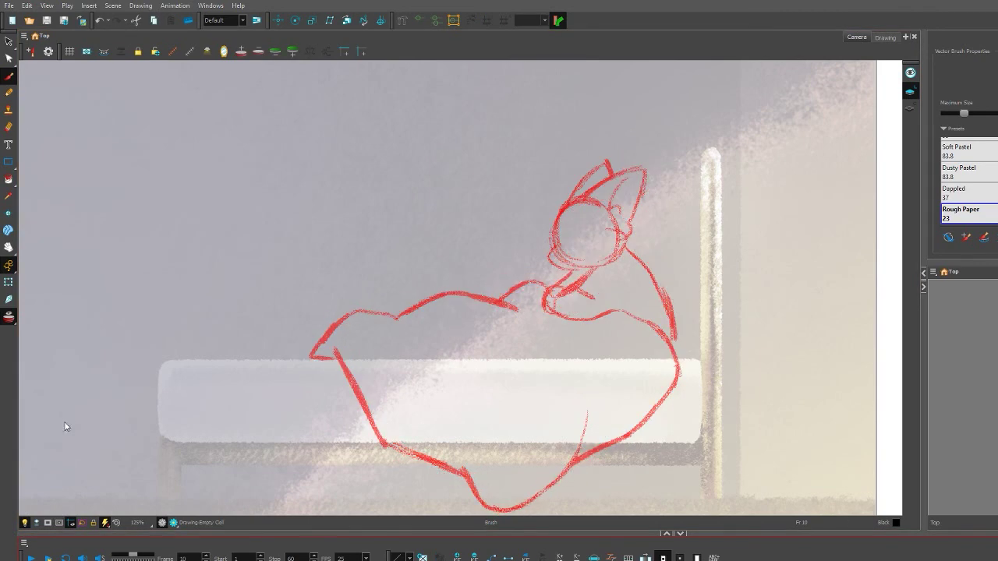
{"action": "left_click_drag", "start_coordinate": [523, 355], "coordinate": [550, 413]}
{"action": "key", "text": "alt+e"}
{"action": "mouse_move", "coordinate": [546, 366]}
{"action": "left_mouse_down"}
{"action": "mouse_move", "coordinate": [499, 383]}
{"action": "mouse_move", "coordinate": [550, 390]}
{"action": "left_mouse_up"}
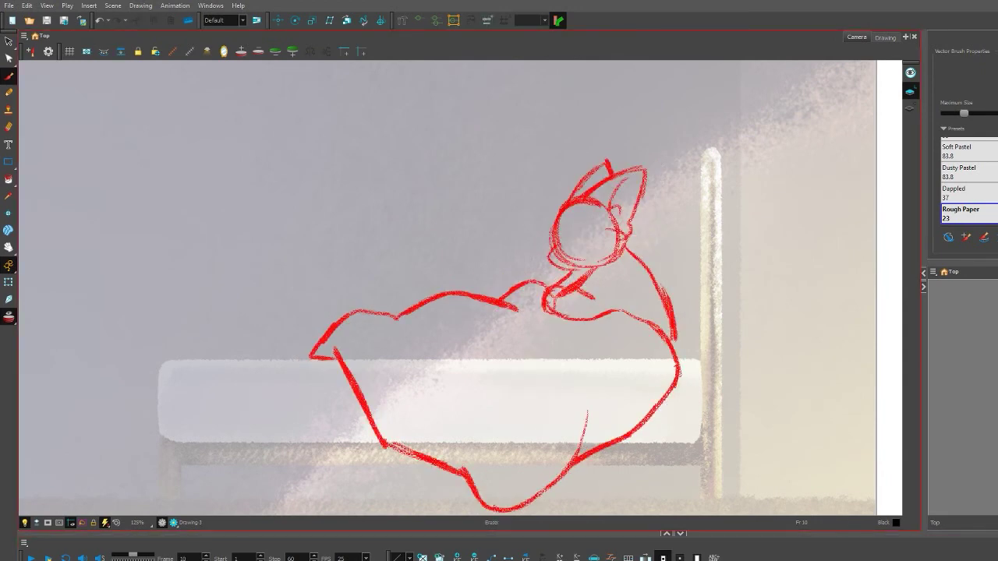
{"action": "left_click_drag", "start_coordinate": [596, 227], "coordinate": [585, 257]}
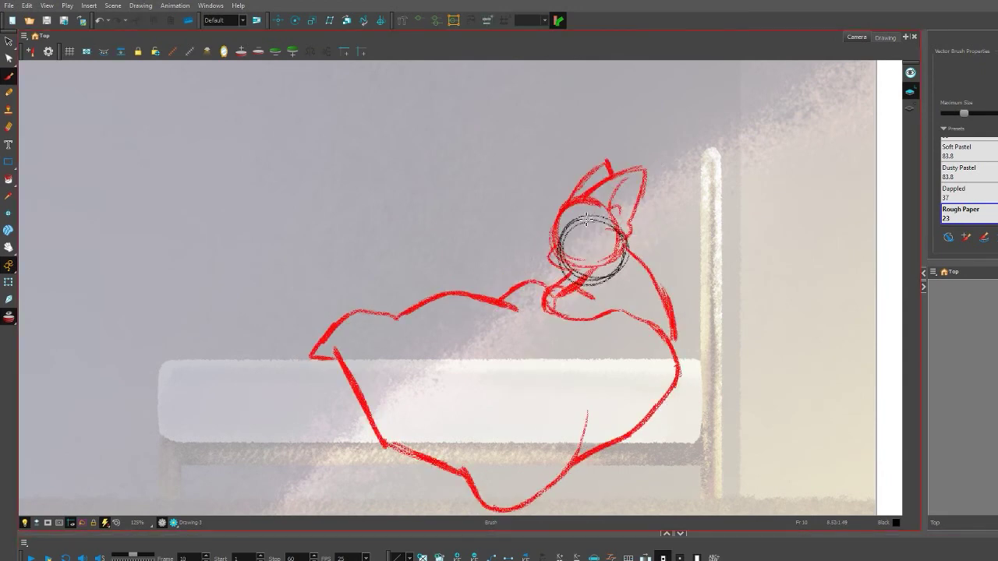
{"action": "left_click_drag", "start_coordinate": [526, 199], "coordinate": [679, 242]}
{"action": "left_click_drag", "start_coordinate": [630, 273], "coordinate": [669, 343]}
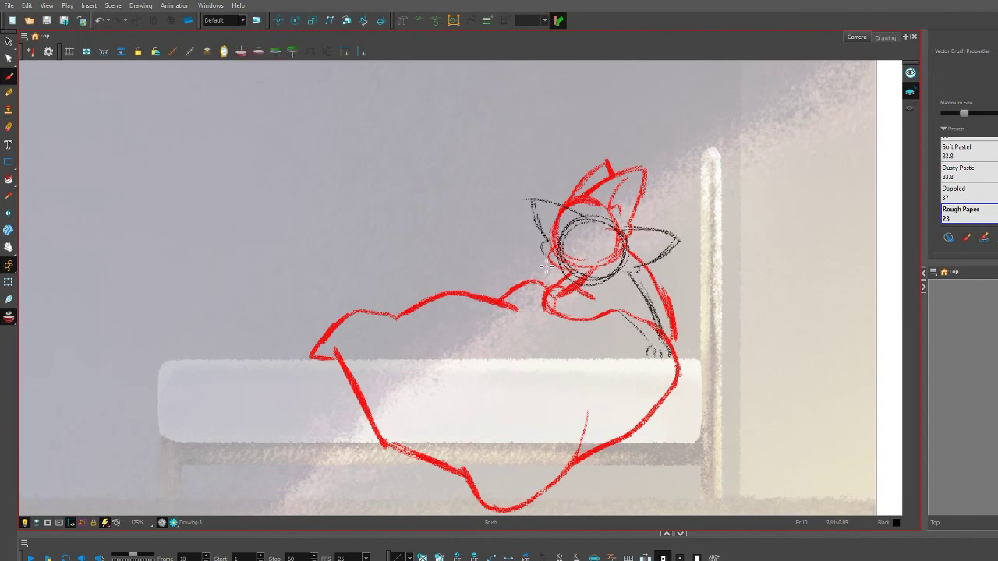
{"action": "mouse_move", "coordinate": [550, 269]}
{"action": "left_mouse_down"}
{"action": "mouse_move", "coordinate": [499, 301]}
{"action": "mouse_move", "coordinate": [538, 347]}
{"action": "left_mouse_up"}
{"action": "left_click_drag", "start_coordinate": [622, 311], "coordinate": [624, 360]}
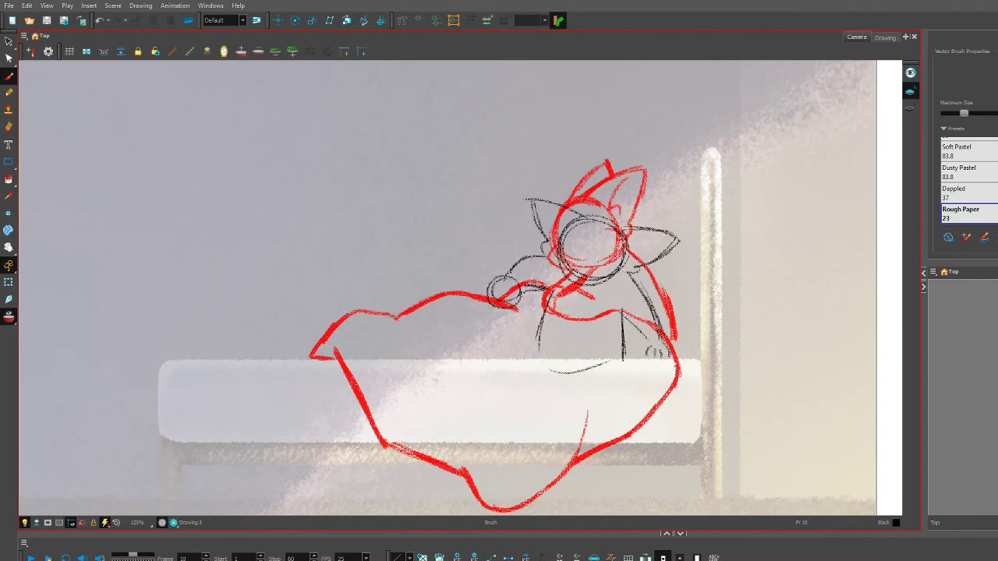
Sketch the character's two legs and feet hanging over the edge of the bed, with the shorts' hem
{"action": "mouse_move", "coordinate": [556, 341]}
{"action": "left_mouse_down"}
{"action": "mouse_move", "coordinate": [509, 352]}
{"action": "mouse_move", "coordinate": [546, 438]}
{"action": "left_mouse_up"}
{"action": "left_click_drag", "start_coordinate": [551, 421], "coordinate": [553, 444]}
{"action": "mouse_move", "coordinate": [566, 396]}
{"action": "left_mouse_down"}
{"action": "mouse_move", "coordinate": [550, 345]}
{"action": "mouse_move", "coordinate": [604, 378]}
{"action": "mouse_move", "coordinate": [599, 461]}
{"action": "left_mouse_up"}
{"action": "mouse_move", "coordinate": [586, 407]}
{"action": "left_mouse_down"}
{"action": "mouse_move", "coordinate": [585, 498]}
{"action": "mouse_move", "coordinate": [608, 511]}
{"action": "left_mouse_up"}
{"action": "left_click_drag", "start_coordinate": [577, 405], "coordinate": [632, 396]}
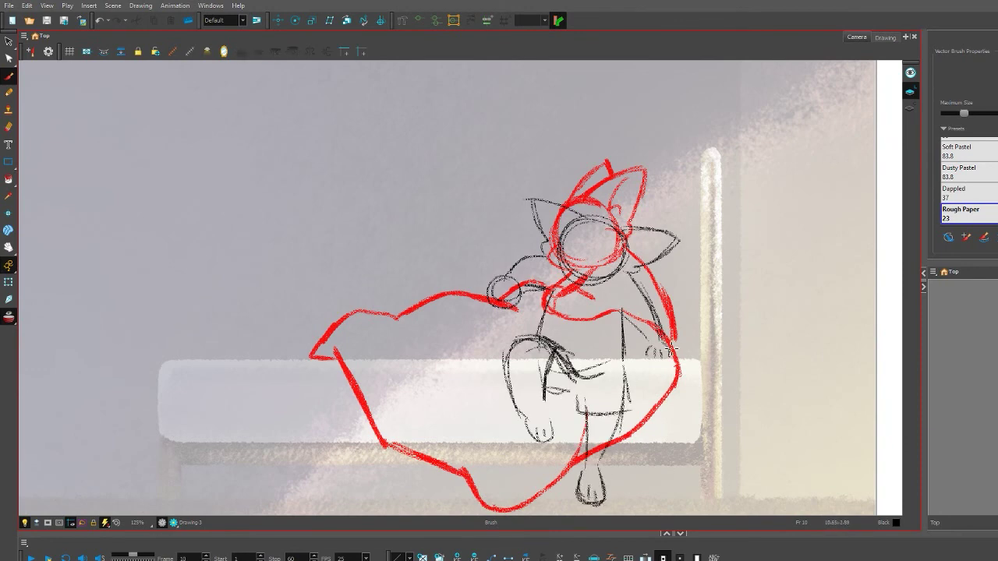
Erase the bent leg and redraw it smaller with its foot, reworking the resting arm and hand
{"action": "left_click_drag", "start_coordinate": [667, 343], "coordinate": [679, 354]}
{"action": "left_click_drag", "start_coordinate": [491, 336], "coordinate": [577, 390]}
{"action": "left_click_drag", "start_coordinate": [491, 366], "coordinate": [558, 449]}
{"action": "mouse_move", "coordinate": [631, 277]}
{"action": "left_mouse_down"}
{"action": "mouse_move", "coordinate": [659, 308]}
{"action": "mouse_move", "coordinate": [633, 319]}
{"action": "left_mouse_up"}
{"action": "mouse_move", "coordinate": [547, 273]}
{"action": "left_mouse_down"}
{"action": "mouse_move", "coordinate": [529, 345]}
{"action": "mouse_move", "coordinate": [612, 381]}
{"action": "left_mouse_up"}
{"action": "left_click_drag", "start_coordinate": [661, 332], "coordinate": [672, 345]}
{"action": "mouse_move", "coordinate": [521, 359]}
{"action": "left_mouse_down"}
{"action": "mouse_move", "coordinate": [507, 429]}
{"action": "mouse_move", "coordinate": [503, 421]}
{"action": "left_mouse_up"}
{"action": "left_click_drag", "start_coordinate": [536, 374], "coordinate": [555, 448]}
Erase the torso's left edge and redraw it down to the hip
{"action": "left_click_drag", "start_coordinate": [546, 311], "coordinate": [600, 371]}
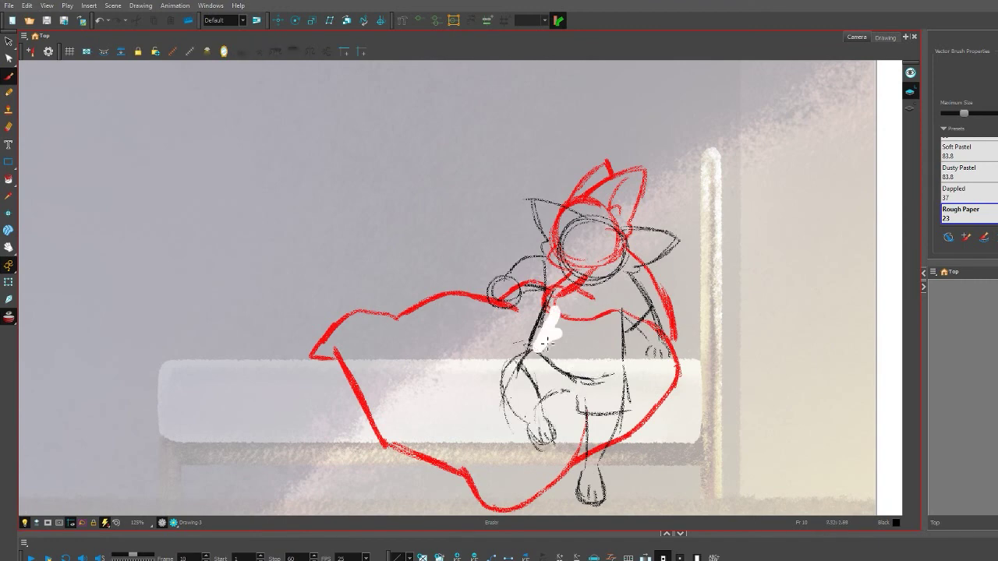
{"action": "left_click_drag", "start_coordinate": [550, 290], "coordinate": [528, 350]}
{"action": "left_click_drag", "start_coordinate": [528, 353], "coordinate": [559, 365]}
Sketch the blanket held open by the raised hand, sweeping across the bed and down to the floor
{"action": "left_click_drag", "start_coordinate": [511, 270], "coordinate": [441, 295]}
{"action": "left_click_drag", "start_coordinate": [505, 306], "coordinate": [496, 351]}
{"action": "left_click_drag", "start_coordinate": [542, 292], "coordinate": [516, 315]}
{"action": "left_click_drag", "start_coordinate": [510, 312], "coordinate": [443, 483]}
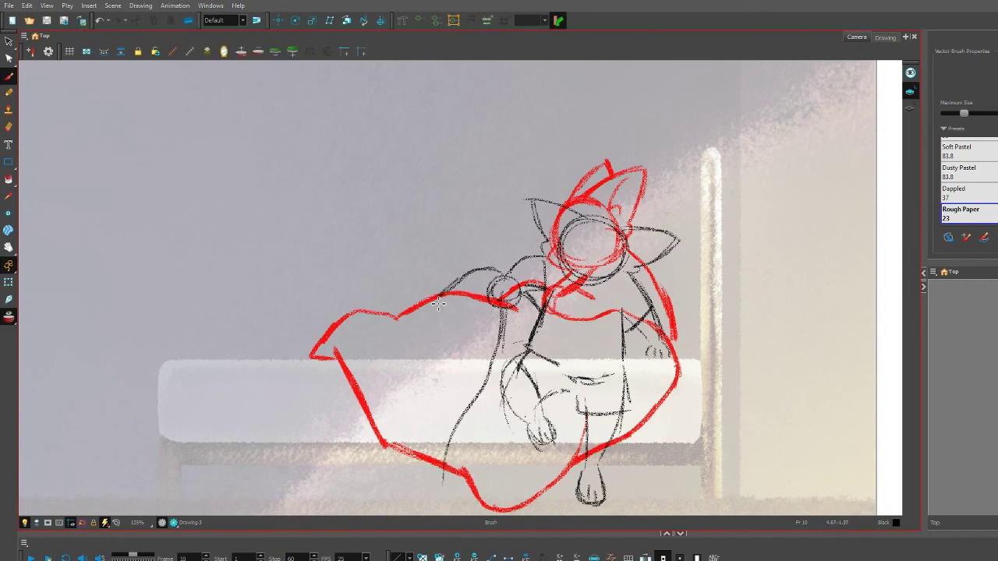
{"action": "mouse_move", "coordinate": [442, 293]}
{"action": "left_mouse_down"}
{"action": "mouse_move", "coordinate": [298, 342]}
{"action": "mouse_move", "coordinate": [370, 460]}
{"action": "left_mouse_up"}
{"action": "left_click_drag", "start_coordinate": [371, 460], "coordinate": [441, 497]}
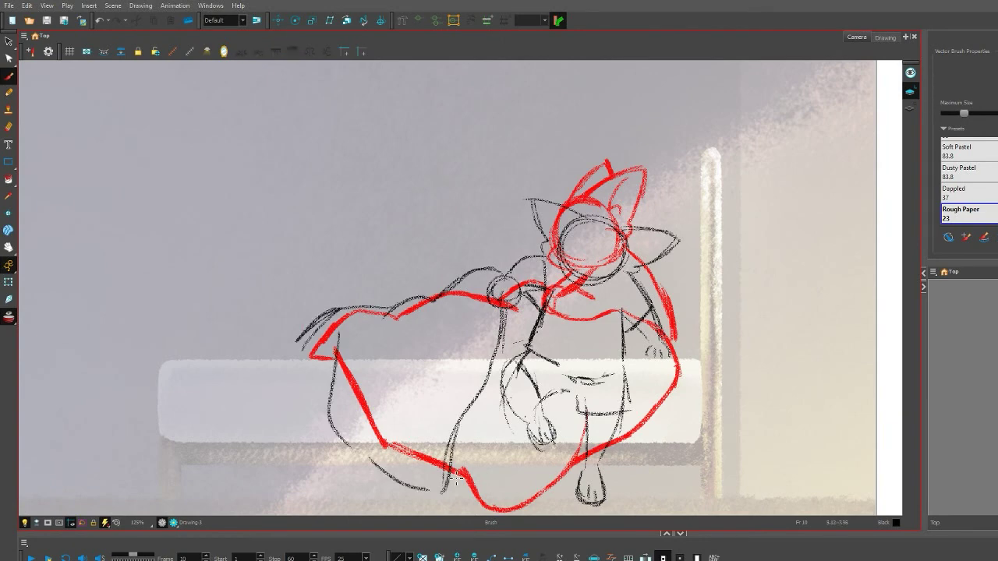
Add folds below the raised hand and strengthen the blanket's hanging edge and lower outline
{"action": "left_click_drag", "start_coordinate": [491, 290], "coordinate": [441, 344]}
{"action": "left_click_drag", "start_coordinate": [507, 312], "coordinate": [442, 503]}
{"action": "left_click_drag", "start_coordinate": [480, 359], "coordinate": [446, 496]}
{"action": "left_click_drag", "start_coordinate": [353, 401], "coordinate": [388, 477]}
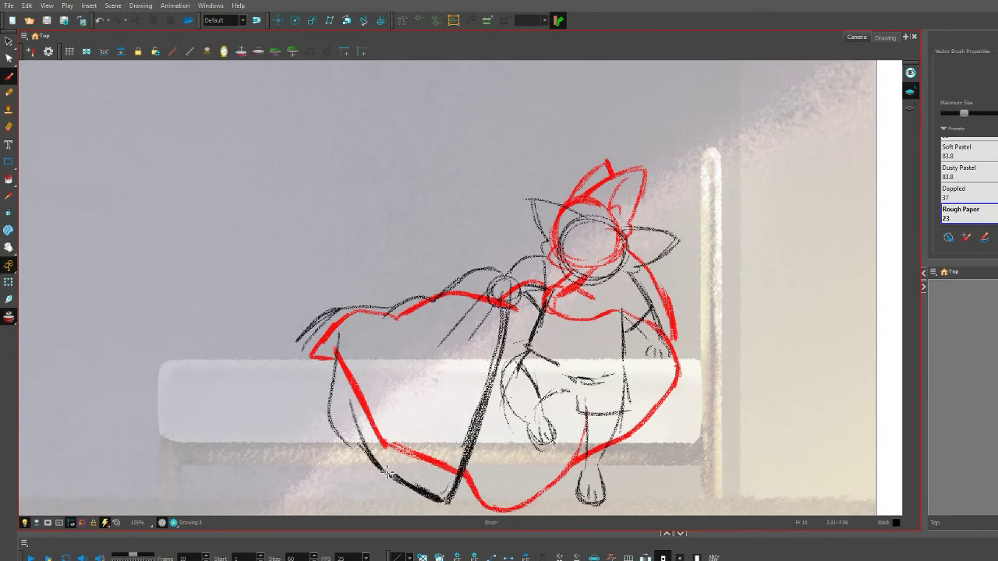
{"action": "left_click_drag", "start_coordinate": [340, 430], "coordinate": [441, 503]}
Darken the head, ears, torso and arms, define the resting hand and add a curved shape behind the arm
{"action": "mouse_move", "coordinate": [648, 343]}
{"action": "left_mouse_down"}
{"action": "mouse_move", "coordinate": [672, 357]}
{"action": "mouse_move", "coordinate": [652, 360]}
{"action": "left_mouse_up"}
{"action": "left_click_drag", "start_coordinate": [661, 302], "coordinate": [699, 340]}
{"action": "mouse_move", "coordinate": [561, 254]}
{"action": "left_mouse_down"}
{"action": "mouse_move", "coordinate": [592, 280]}
{"action": "mouse_move", "coordinate": [624, 225]}
{"action": "mouse_move", "coordinate": [577, 204]}
{"action": "mouse_move", "coordinate": [550, 258]}
{"action": "left_mouse_up"}
{"action": "mouse_move", "coordinate": [613, 234]}
{"action": "left_mouse_down"}
{"action": "mouse_move", "coordinate": [670, 226]}
{"action": "mouse_move", "coordinate": [629, 256]}
{"action": "left_mouse_up"}
{"action": "mouse_move", "coordinate": [573, 209]}
{"action": "left_mouse_down"}
{"action": "mouse_move", "coordinate": [536, 204]}
{"action": "mouse_move", "coordinate": [544, 302]}
{"action": "left_mouse_up"}
{"action": "left_click_drag", "start_coordinate": [546, 252], "coordinate": [533, 350]}
{"action": "left_click_drag", "start_coordinate": [622, 312], "coordinate": [624, 343]}
{"action": "left_click_drag", "start_coordinate": [553, 273], "coordinate": [624, 285]}
{"action": "left_click_drag", "start_coordinate": [671, 262], "coordinate": [625, 280]}
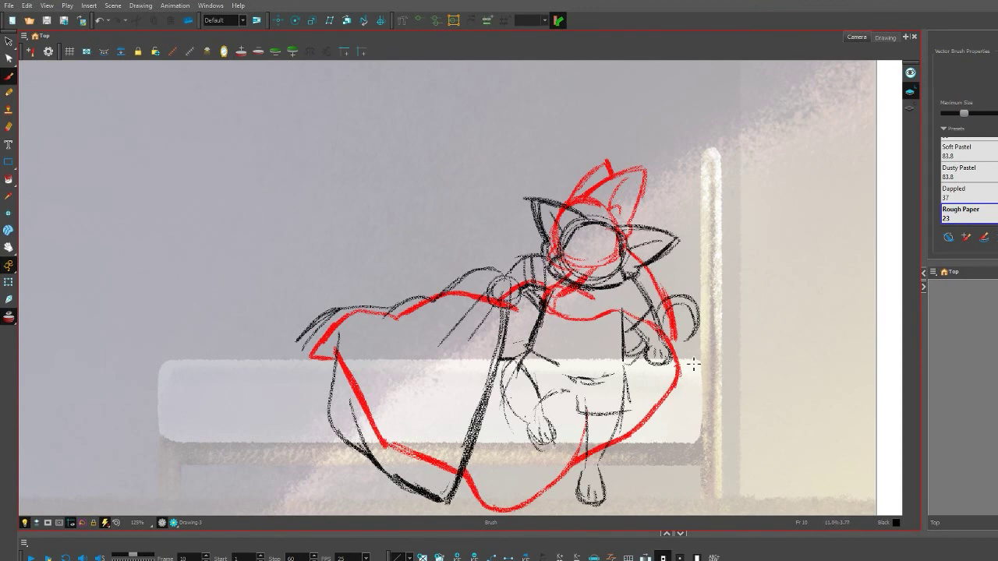
Draw a curved arrow pointing downward above the character's left ear
{"action": "left_click_drag", "start_coordinate": [534, 136], "coordinate": [511, 200]}
{"action": "left_click_drag", "start_coordinate": [492, 170], "coordinate": [516, 201]}
{"action": "left_click_drag", "start_coordinate": [505, 151], "coordinate": [499, 195]}
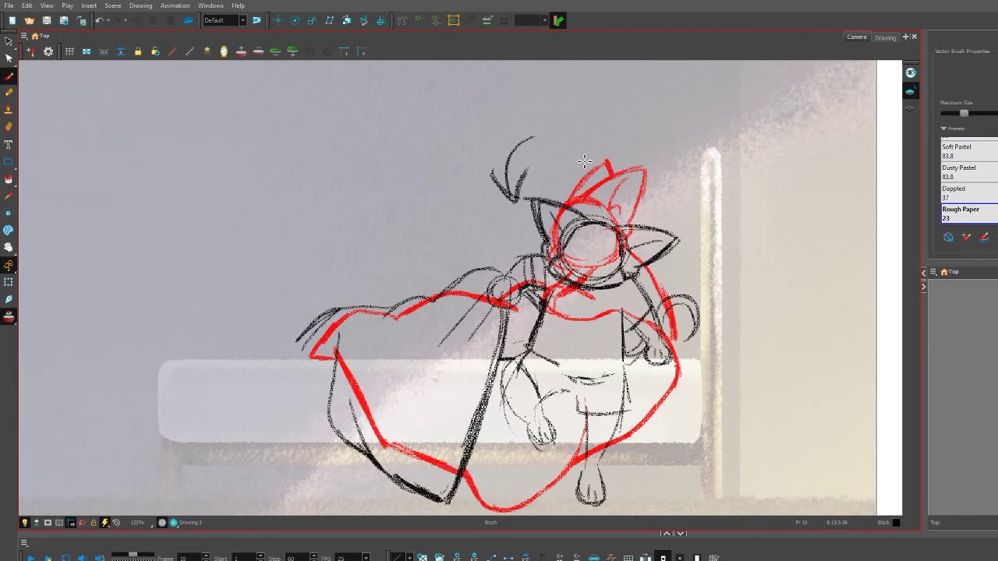
On frame 15, sketch the in-between pose's head, both round hands and the bent arm between the onion-skinned drawings
{"action": "key", "text": "period"}
{"action": "key", "text": "period"}
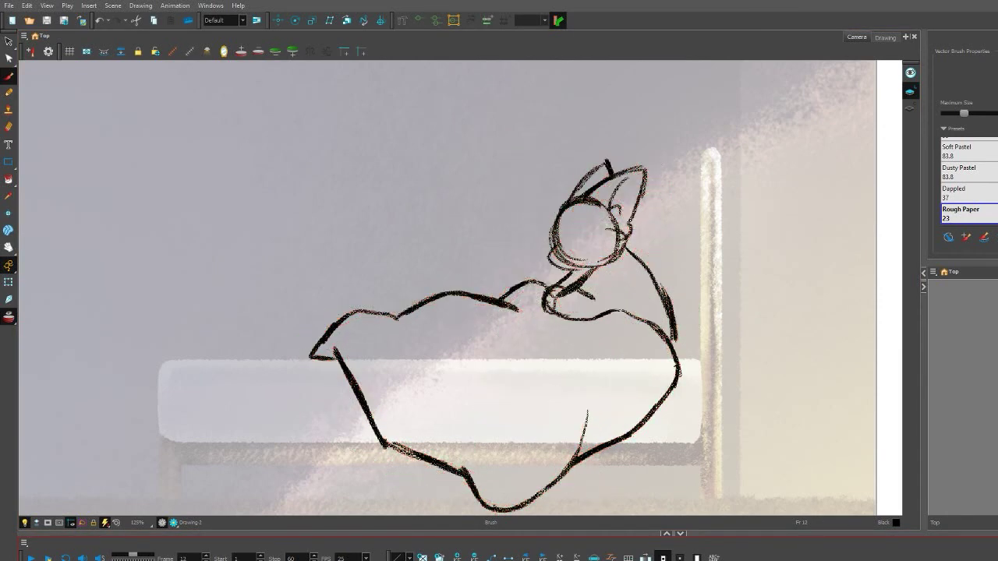
{"action": "key", "text": "period"}
{"action": "key", "text": "period"}
{"action": "key", "text": "period"}
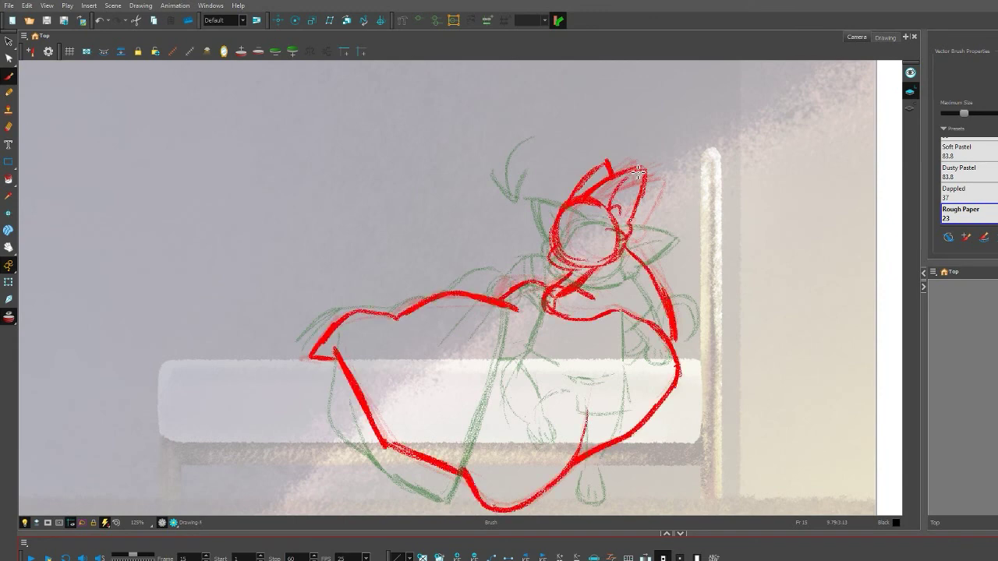
{"action": "mouse_move", "coordinate": [554, 273]}
{"action": "left_mouse_down"}
{"action": "mouse_move", "coordinate": [546, 281]}
{"action": "mouse_move", "coordinate": [570, 262]}
{"action": "mouse_move", "coordinate": [616, 257]}
{"action": "mouse_move", "coordinate": [624, 268]}
{"action": "left_mouse_up"}
{"action": "left_click_drag", "start_coordinate": [621, 329], "coordinate": [614, 346]}
{"action": "left_click_drag", "start_coordinate": [623, 277], "coordinate": [639, 333]}
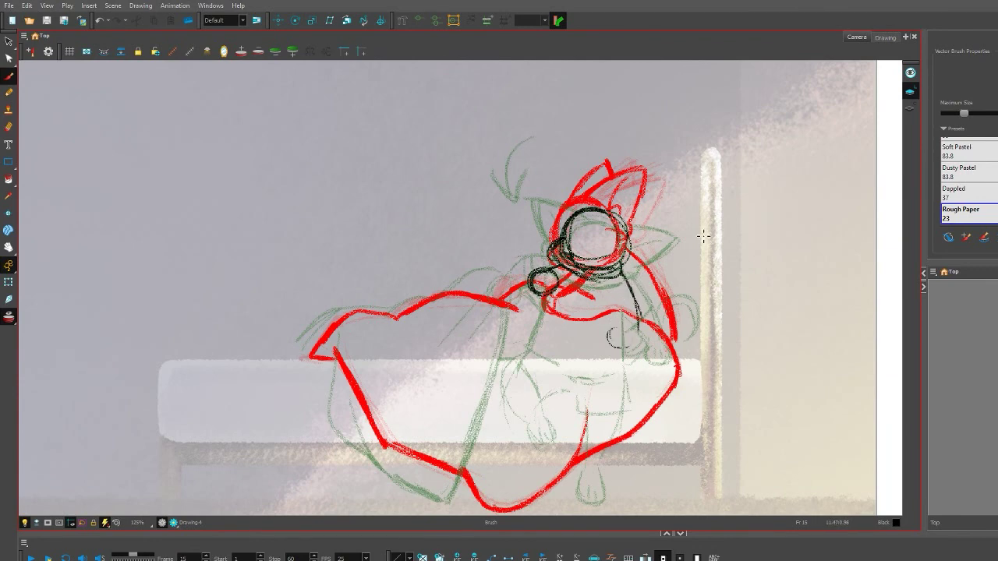
{"action": "mouse_move", "coordinate": [622, 256]}
{"action": "left_mouse_down"}
{"action": "mouse_move", "coordinate": [650, 301]}
{"action": "mouse_move", "coordinate": [647, 337]}
{"action": "left_mouse_up"}
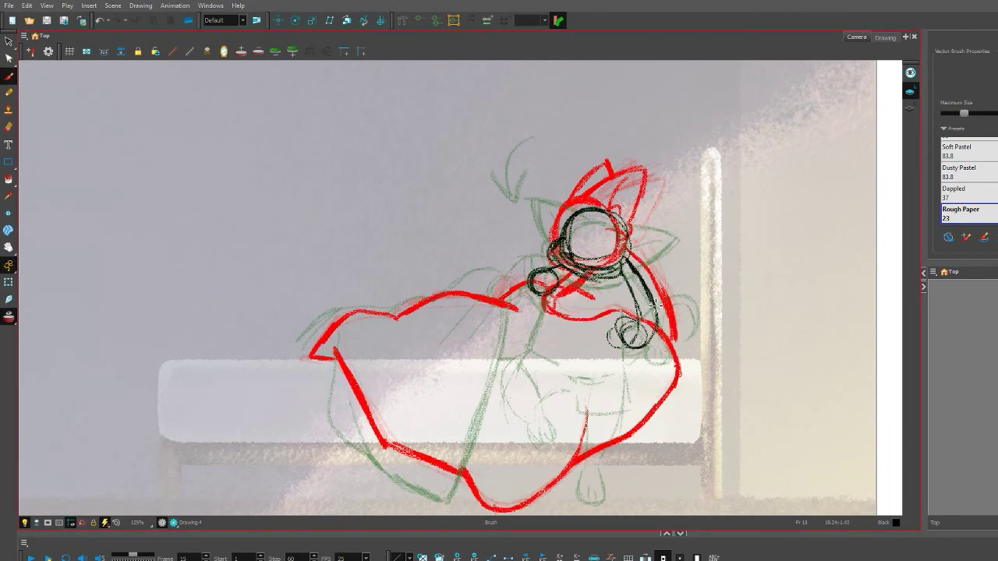
Outline the in-between's blanket over the bed and add the two pointed ears
{"action": "left_click_drag", "start_coordinate": [545, 292], "coordinate": [597, 328]}
{"action": "mouse_move", "coordinate": [652, 343]}
{"action": "left_mouse_down"}
{"action": "mouse_move", "coordinate": [624, 437]}
{"action": "mouse_move", "coordinate": [468, 492]}
{"action": "mouse_move", "coordinate": [569, 432]}
{"action": "left_mouse_up"}
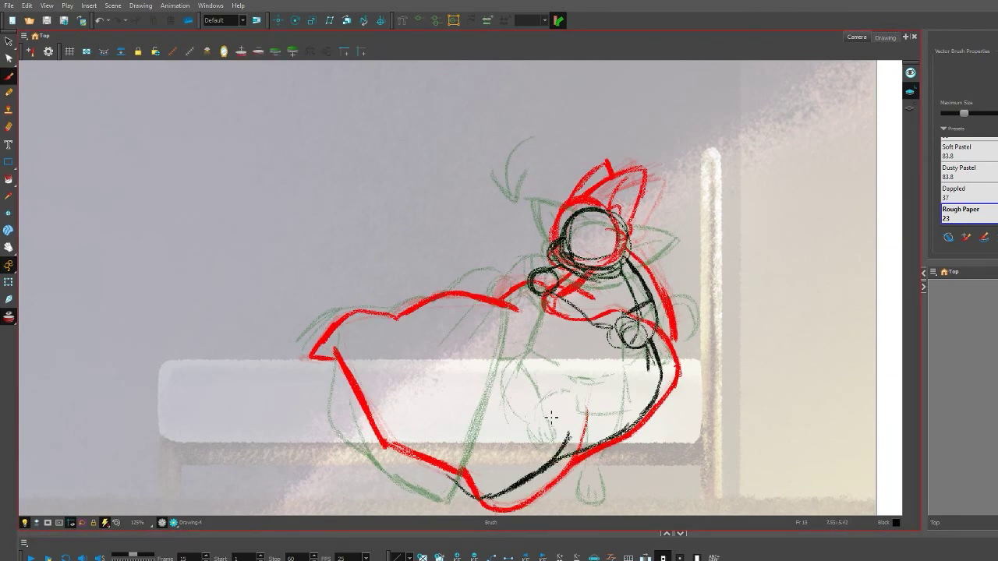
{"action": "mouse_move", "coordinate": [335, 355]}
{"action": "left_mouse_down"}
{"action": "mouse_move", "coordinate": [460, 483]}
{"action": "mouse_move", "coordinate": [496, 297]}
{"action": "mouse_move", "coordinate": [540, 282]}
{"action": "left_mouse_up"}
{"action": "mouse_move", "coordinate": [616, 209]}
{"action": "left_mouse_down"}
{"action": "mouse_move", "coordinate": [680, 206]}
{"action": "mouse_move", "coordinate": [639, 251]}
{"action": "mouse_move", "coordinate": [627, 170]}
{"action": "left_mouse_up"}
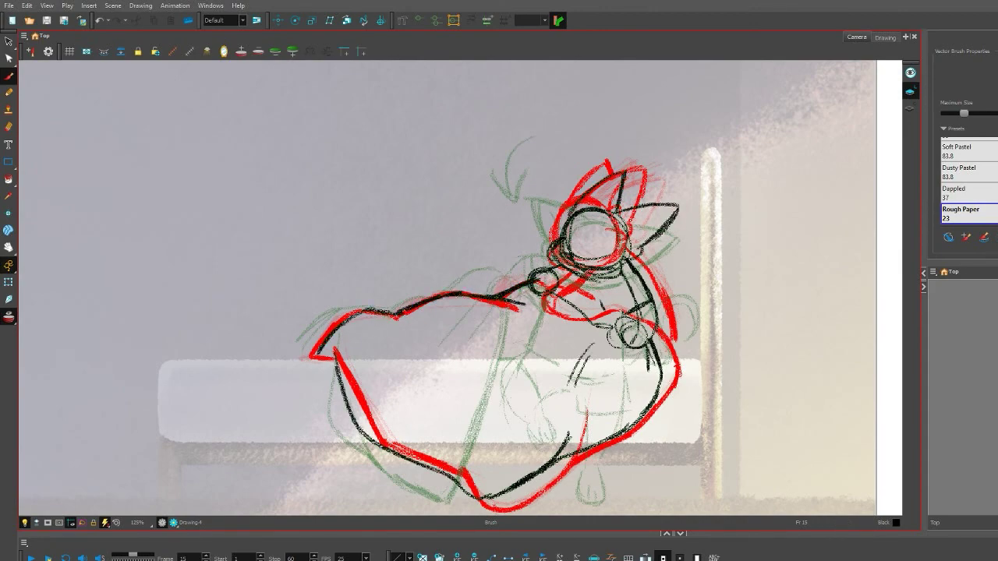
Flip back and forth through the rough frames to check the motion between the poses
{"action": "key", "text": "comma"}
{"action": "key", "text": "period"}
{"action": "key", "text": "period"}
{"action": "key", "text": "comma"}
{"action": "key", "text": "comma"}
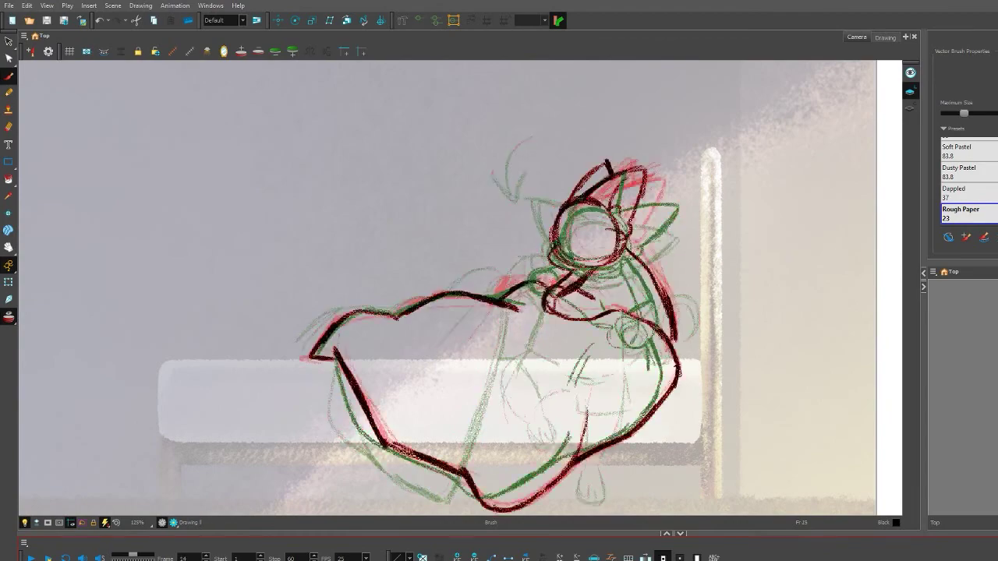
{"action": "key", "text": "comma"}
{"action": "key", "text": "comma"}
{"action": "key", "text": "comma"}
{"action": "key", "text": "comma"}
{"action": "key", "text": "comma"}
{"action": "key", "text": "comma"}
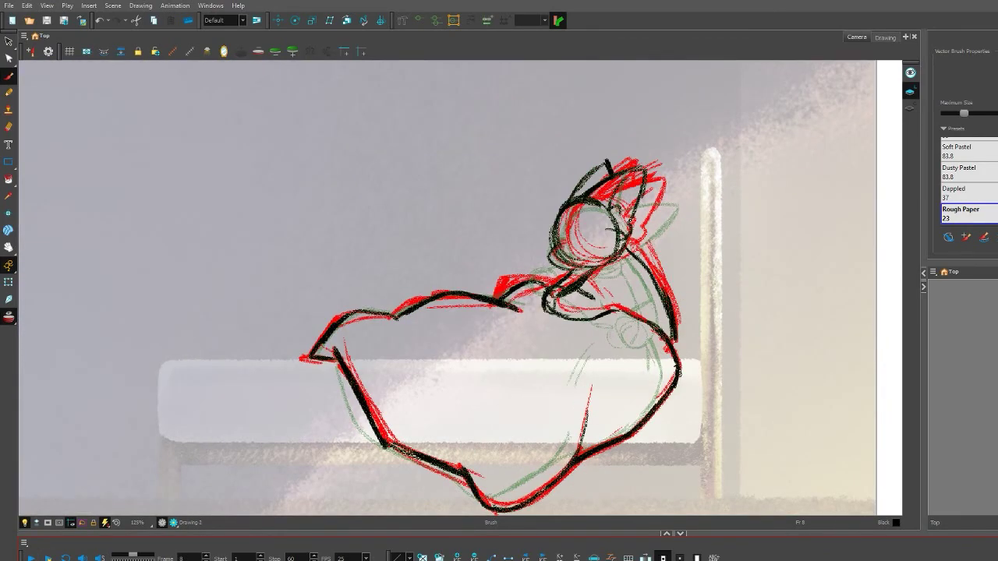
On frame 12, sketch another in-between's head, pointed ears and curved back over the onion-skinned drawings
{"action": "key", "text": "period"}
{"action": "key", "text": "period"}
{"action": "key", "text": "period"}
{"action": "key", "text": "period"}
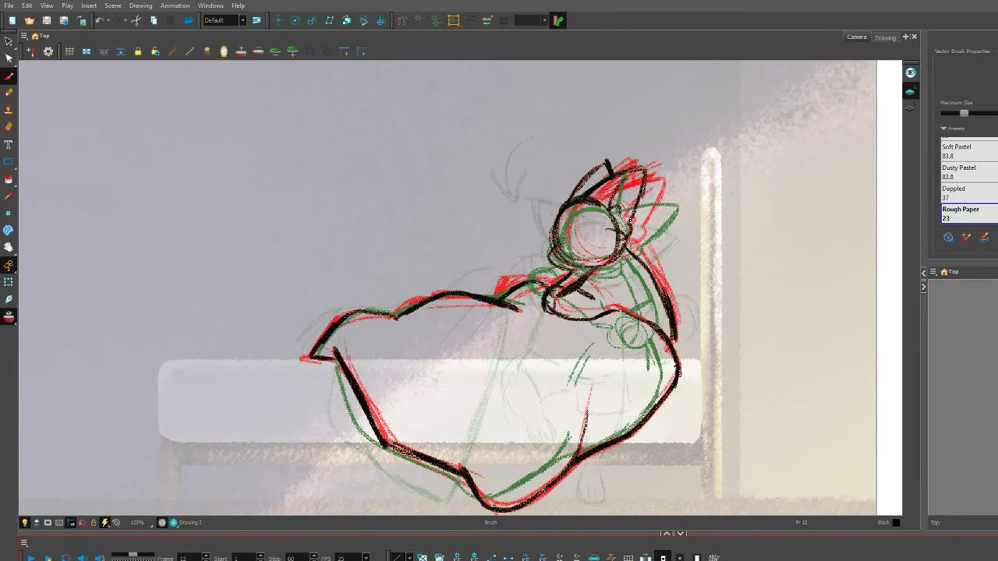
{"action": "mouse_move", "coordinate": [594, 213]}
{"action": "left_mouse_down"}
{"action": "mouse_move", "coordinate": [559, 253]}
{"action": "mouse_move", "coordinate": [604, 204]}
{"action": "mouse_move", "coordinate": [571, 255]}
{"action": "left_mouse_up"}
{"action": "mouse_move", "coordinate": [607, 190]}
{"action": "left_mouse_down"}
{"action": "mouse_move", "coordinate": [612, 168]}
{"action": "mouse_move", "coordinate": [671, 195]}
{"action": "mouse_move", "coordinate": [636, 254]}
{"action": "mouse_move", "coordinate": [670, 349]}
{"action": "mouse_move", "coordinate": [672, 386]}
{"action": "left_mouse_up"}
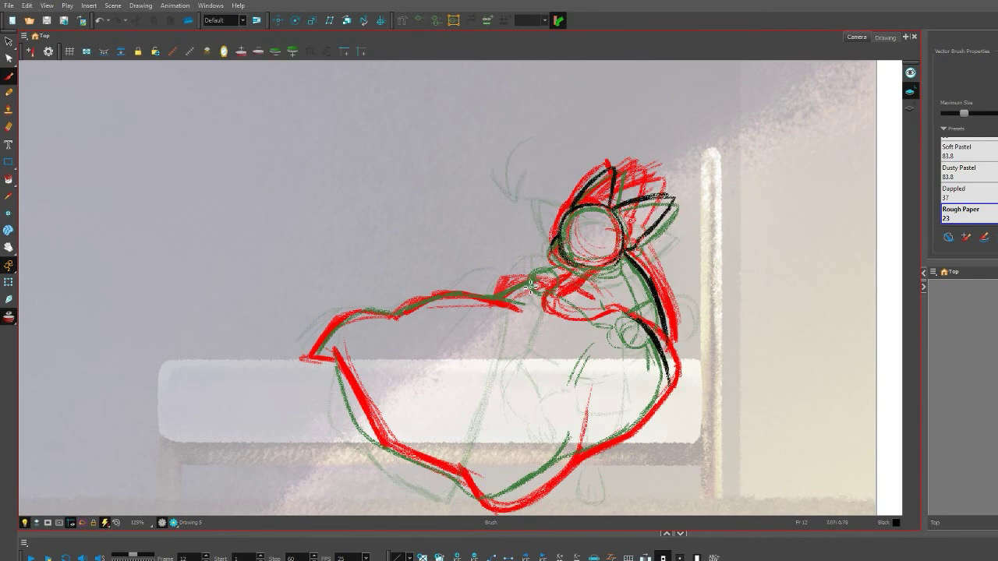
Complete the frame 12 in-between with the blanket outline, arm and chin lines, and play back the animation
{"action": "mouse_move", "coordinate": [527, 306]}
{"action": "left_mouse_down"}
{"action": "mouse_move", "coordinate": [409, 300]}
{"action": "mouse_move", "coordinate": [312, 360]}
{"action": "mouse_move", "coordinate": [386, 445]}
{"action": "left_mouse_up"}
{"action": "mouse_move", "coordinate": [459, 476]}
{"action": "left_mouse_down"}
{"action": "mouse_move", "coordinate": [546, 456]}
{"action": "mouse_move", "coordinate": [669, 373]}
{"action": "left_mouse_up"}
{"action": "mouse_move", "coordinate": [612, 303]}
{"action": "left_mouse_down"}
{"action": "mouse_move", "coordinate": [607, 324]}
{"action": "mouse_move", "coordinate": [655, 285]}
{"action": "mouse_move", "coordinate": [671, 351]}
{"action": "left_mouse_up"}
{"action": "left_click_drag", "start_coordinate": [644, 261], "coordinate": [674, 359]}
{"action": "mouse_move", "coordinate": [546, 282]}
{"action": "left_mouse_down"}
{"action": "mouse_move", "coordinate": [589, 308]}
{"action": "mouse_move", "coordinate": [579, 314]}
{"action": "mouse_move", "coordinate": [597, 270]}
{"action": "mouse_move", "coordinate": [577, 273]}
{"action": "left_mouse_up"}
{"action": "left_click_drag", "start_coordinate": [585, 271], "coordinate": [618, 266]}
{"action": "left_click", "coordinate": [32, 558]}
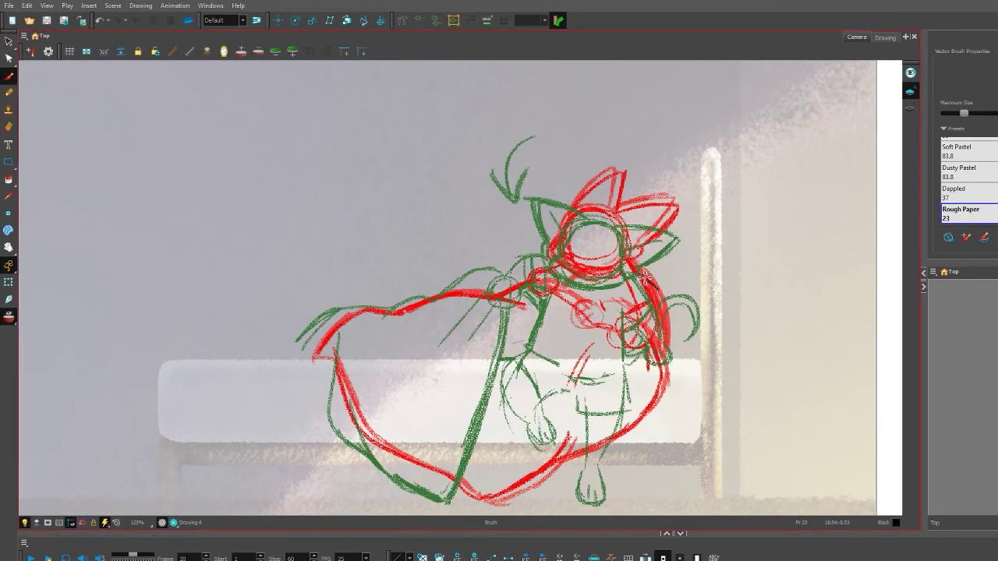
On frame 20, sketch the next in-between's head, swinging ears, arms and round hands
{"action": "mouse_move", "coordinate": [641, 275]}
{"action": "left_mouse_down"}
{"action": "mouse_move", "coordinate": [669, 318]}
{"action": "mouse_move", "coordinate": [657, 340]}
{"action": "mouse_move", "coordinate": [634, 290]}
{"action": "left_mouse_up"}
{"action": "left_click_drag", "start_coordinate": [625, 252], "coordinate": [586, 249]}
{"action": "mouse_move", "coordinate": [597, 216]}
{"action": "left_mouse_down"}
{"action": "mouse_move", "coordinate": [586, 190]}
{"action": "mouse_move", "coordinate": [596, 228]}
{"action": "left_mouse_up"}
{"action": "left_click_drag", "start_coordinate": [559, 180], "coordinate": [551, 241]}
{"action": "left_click_drag", "start_coordinate": [624, 227], "coordinate": [676, 209]}
{"action": "left_click_drag", "start_coordinate": [673, 218], "coordinate": [633, 270]}
{"action": "left_click_drag", "start_coordinate": [557, 273], "coordinate": [614, 247]}
{"action": "mouse_move", "coordinate": [546, 275]}
{"action": "left_mouse_down"}
{"action": "mouse_move", "coordinate": [581, 374]}
{"action": "mouse_move", "coordinate": [536, 282]}
{"action": "left_mouse_up"}
Sketch the blanket's right side curving down from the character's hand and erase the stray lines
{"action": "mouse_move", "coordinate": [586, 311]}
{"action": "left_mouse_down"}
{"action": "mouse_move", "coordinate": [577, 336]}
{"action": "mouse_move", "coordinate": [630, 390]}
{"action": "left_mouse_up"}
{"action": "mouse_move", "coordinate": [623, 308]}
{"action": "left_mouse_down"}
{"action": "mouse_move", "coordinate": [635, 413]}
{"action": "mouse_move", "coordinate": [577, 470]}
{"action": "left_mouse_up"}
{"action": "left_click_drag", "start_coordinate": [616, 425], "coordinate": [546, 480]}
{"action": "left_click_drag", "start_coordinate": [604, 342], "coordinate": [608, 440]}
{"action": "key", "text": "alt+e"}
{"action": "mouse_move", "coordinate": [605, 344]}
{"action": "left_mouse_down"}
{"action": "mouse_move", "coordinate": [638, 425]}
{"action": "mouse_move", "coordinate": [464, 500]}
{"action": "left_mouse_up"}
Outline the blanket's left, lower and upper edges on frame 20 and strengthen its right curve
{"action": "key", "text": "alt+b"}
{"action": "left_click_drag", "start_coordinate": [337, 351], "coordinate": [457, 503]}
{"action": "mouse_move", "coordinate": [433, 298]}
{"action": "left_mouse_down"}
{"action": "mouse_move", "coordinate": [483, 278]}
{"action": "mouse_move", "coordinate": [530, 290]}
{"action": "left_mouse_up"}
{"action": "mouse_move", "coordinate": [392, 307]}
{"action": "left_mouse_down"}
{"action": "mouse_move", "coordinate": [347, 313]}
{"action": "mouse_move", "coordinate": [315, 355]}
{"action": "left_mouse_up"}
{"action": "mouse_move", "coordinate": [633, 386]}
{"action": "left_mouse_down"}
{"action": "mouse_move", "coordinate": [589, 452]}
{"action": "mouse_move", "coordinate": [563, 470]}
{"action": "left_mouse_up"}
{"action": "key", "text": "period"}
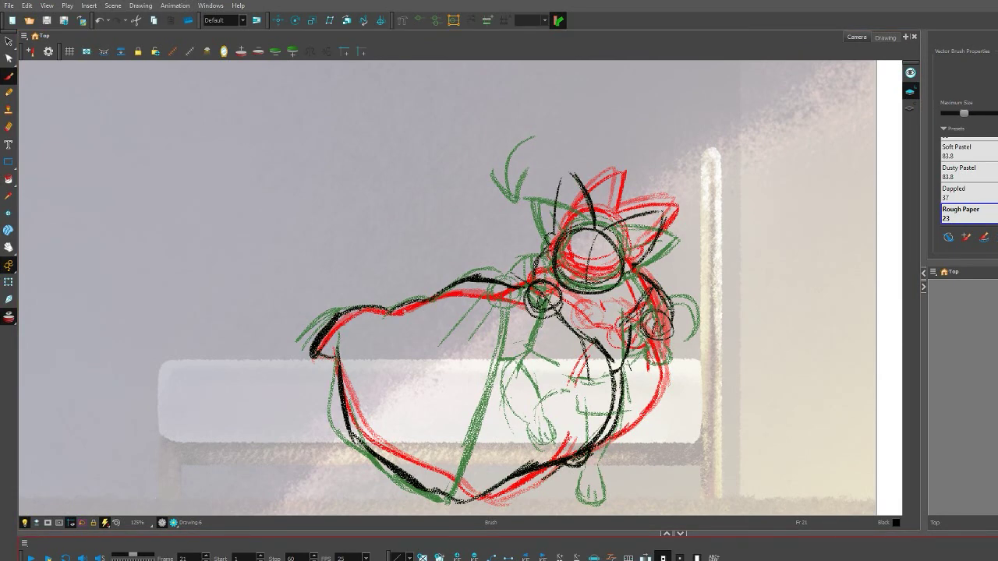
{"action": "key", "text": "comma"}
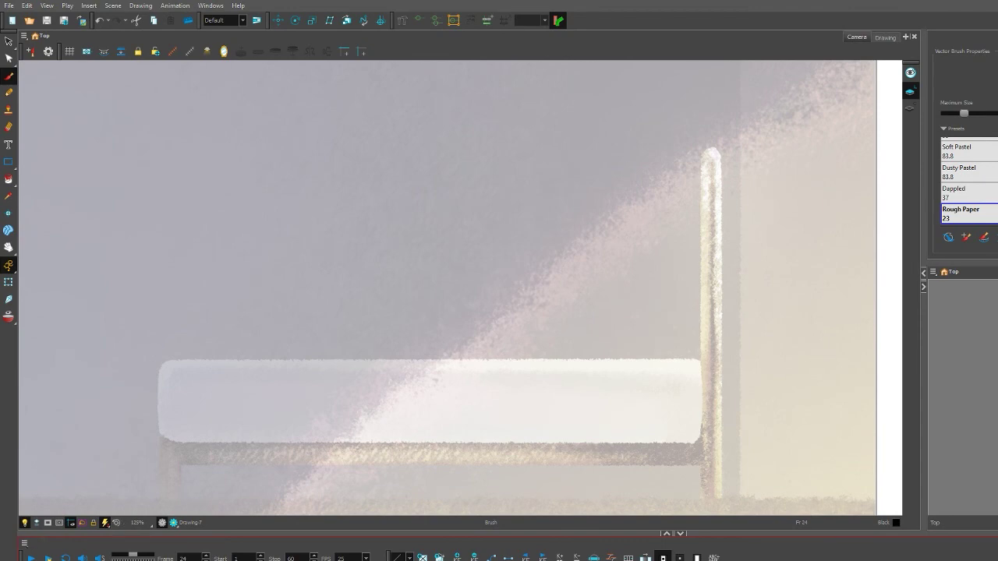
Turn on onion skin on frame 24 and sketch the head, ears and supporting arm with its hand
{"action": "key", "text": "alt+o"}
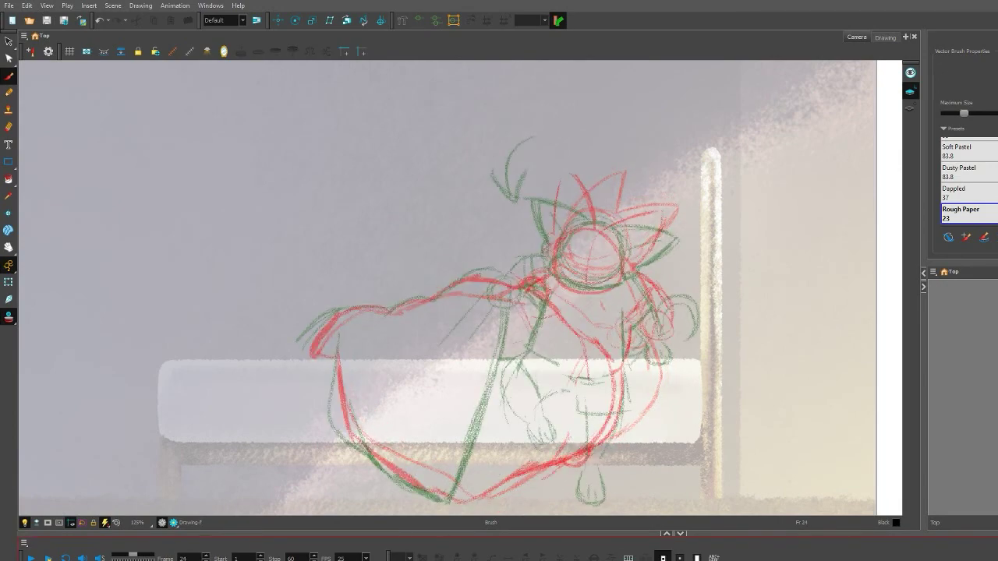
{"action": "mouse_move", "coordinate": [592, 228]}
{"action": "left_mouse_down"}
{"action": "mouse_move", "coordinate": [581, 231]}
{"action": "mouse_move", "coordinate": [669, 220]}
{"action": "mouse_move", "coordinate": [633, 265]}
{"action": "left_mouse_up"}
{"action": "mouse_move", "coordinate": [551, 269]}
{"action": "left_mouse_down"}
{"action": "mouse_move", "coordinate": [636, 288]}
{"action": "mouse_move", "coordinate": [670, 342]}
{"action": "left_mouse_up"}
{"action": "mouse_move", "coordinate": [625, 315]}
{"action": "left_mouse_down"}
{"action": "mouse_move", "coordinate": [656, 361]}
{"action": "mouse_move", "coordinate": [625, 368]}
{"action": "left_mouse_up"}
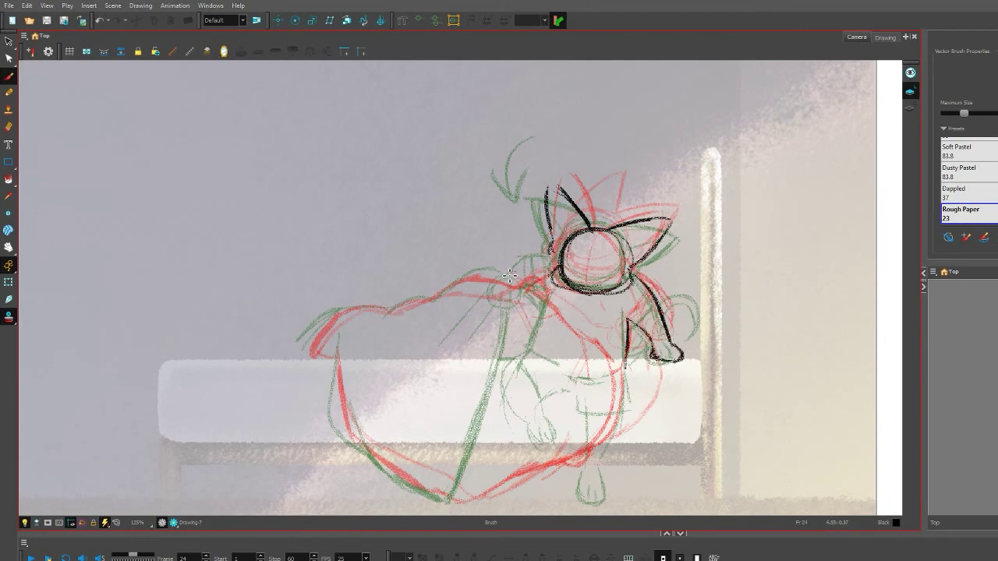
Sketch the frame 24 blanket lifted by the outstretched hand, with its outer edge, lower corner and folds
{"action": "mouse_move", "coordinate": [509, 275]}
{"action": "left_mouse_down"}
{"action": "mouse_move", "coordinate": [552, 265]}
{"action": "mouse_move", "coordinate": [578, 448]}
{"action": "mouse_move", "coordinate": [454, 499]}
{"action": "left_mouse_up"}
{"action": "mouse_move", "coordinate": [309, 356]}
{"action": "left_mouse_down"}
{"action": "mouse_move", "coordinate": [352, 309]}
{"action": "mouse_move", "coordinate": [507, 279]}
{"action": "left_mouse_up"}
{"action": "mouse_move", "coordinate": [335, 338]}
{"action": "left_mouse_down"}
{"action": "mouse_move", "coordinate": [366, 453]}
{"action": "mouse_move", "coordinate": [436, 501]}
{"action": "mouse_move", "coordinate": [563, 438]}
{"action": "left_mouse_up"}
{"action": "left_click_drag", "start_coordinate": [508, 405], "coordinate": [507, 275]}
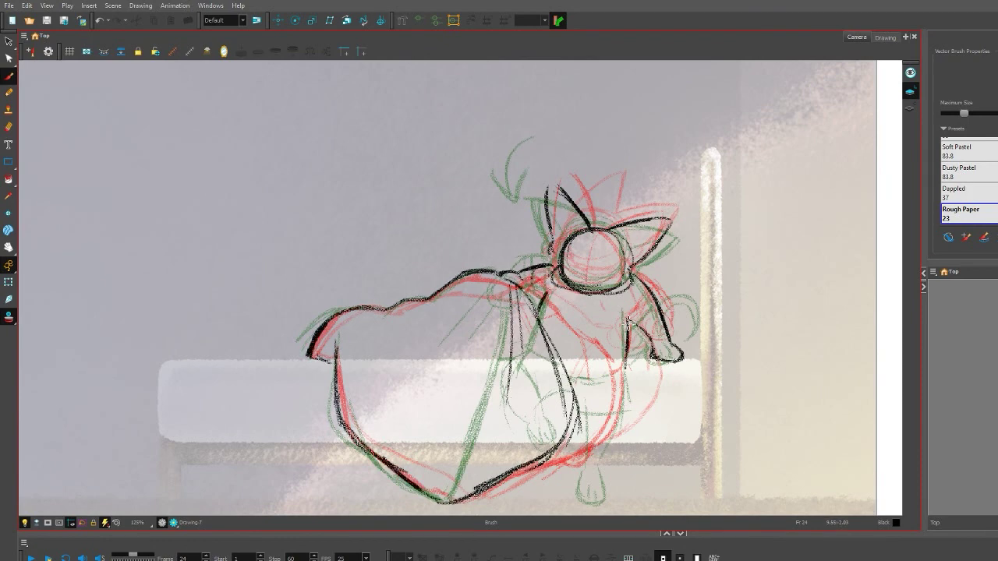
Add the body and leg lines beneath the blanket and the curved shape behind the supporting arm
{"action": "mouse_move", "coordinate": [629, 322]}
{"action": "left_mouse_down"}
{"action": "mouse_move", "coordinate": [612, 372]}
{"action": "mouse_move", "coordinate": [625, 380]}
{"action": "mouse_move", "coordinate": [608, 446]}
{"action": "mouse_move", "coordinate": [578, 462]}
{"action": "mouse_move", "coordinate": [597, 485]}
{"action": "left_mouse_up"}
{"action": "mouse_move", "coordinate": [616, 412]}
{"action": "left_mouse_down"}
{"action": "mouse_move", "coordinate": [581, 420]}
{"action": "mouse_move", "coordinate": [592, 451]}
{"action": "left_mouse_up"}
{"action": "left_click_drag", "start_coordinate": [569, 371], "coordinate": [579, 425]}
{"action": "left_click_drag", "start_coordinate": [570, 353], "coordinate": [557, 455]}
{"action": "left_click_drag", "start_coordinate": [623, 343], "coordinate": [659, 365]}
{"action": "mouse_move", "coordinate": [660, 296]}
{"action": "left_mouse_down"}
{"action": "mouse_move", "coordinate": [690, 286]}
{"action": "mouse_move", "coordinate": [701, 332]}
{"action": "left_mouse_up"}
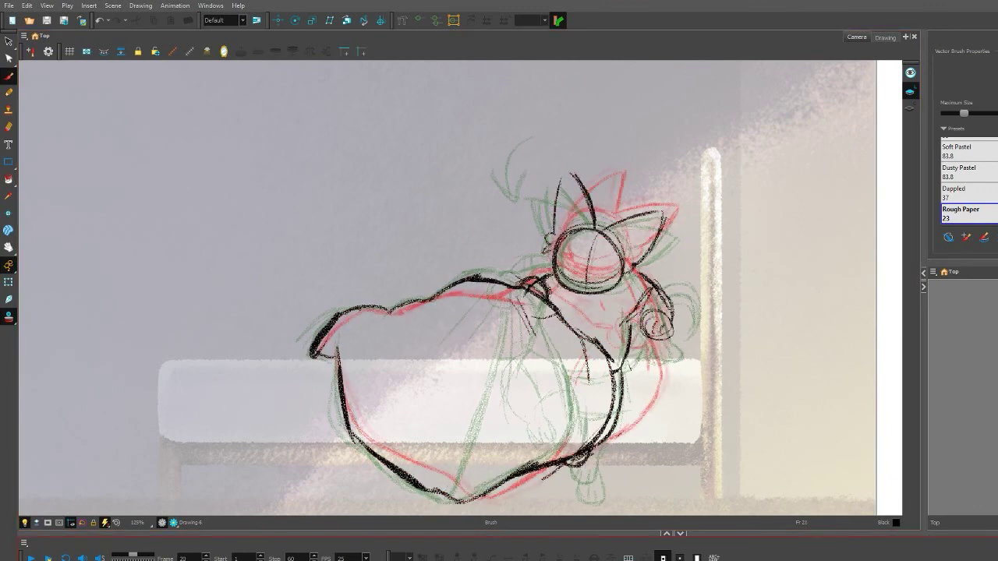
Flip backward and forward through the rough drawings to review how the character uncovers and sits up
{"action": "key", "text": "comma"}
{"action": "key", "text": "comma"}
{"action": "key", "text": "comma"}
{"action": "key", "text": "comma"}
{"action": "key", "text": "period"}
{"action": "key", "text": "period"}
{"action": "key", "text": "period"}
{"action": "key", "text": "period"}
{"action": "key", "text": "period"}
{"action": "key", "text": "period"}
{"action": "key", "text": "period"}
{"action": "key", "text": "period"}
{"action": "key", "text": "period"}
{"action": "key", "text": "period"}
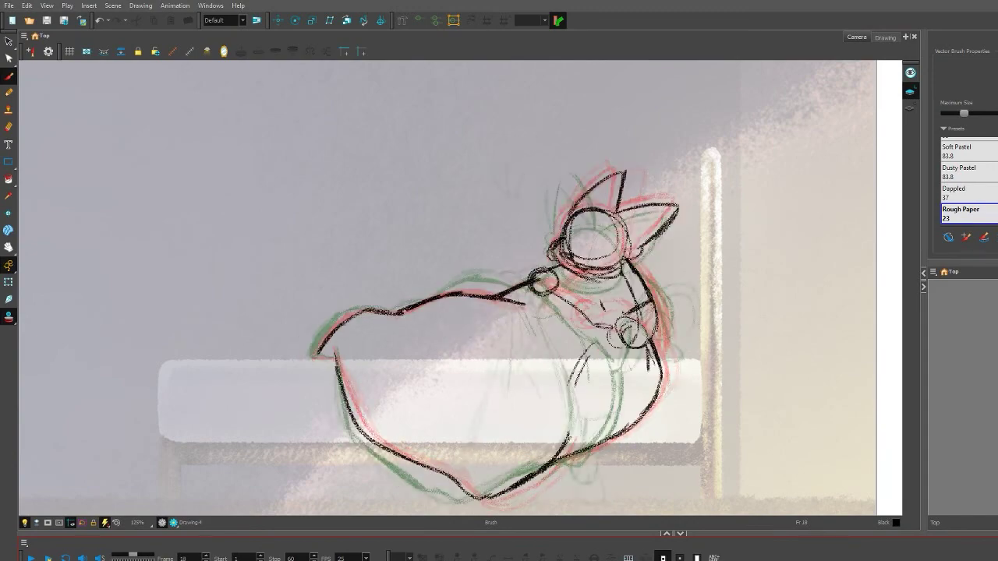
Flip back and forth between the rough drawings around frames 18 to 31 to compare the blanket-lifting poses
{"action": "key", "text": "comma"}
{"action": "key", "text": "comma"}
{"action": "key", "text": "comma"}
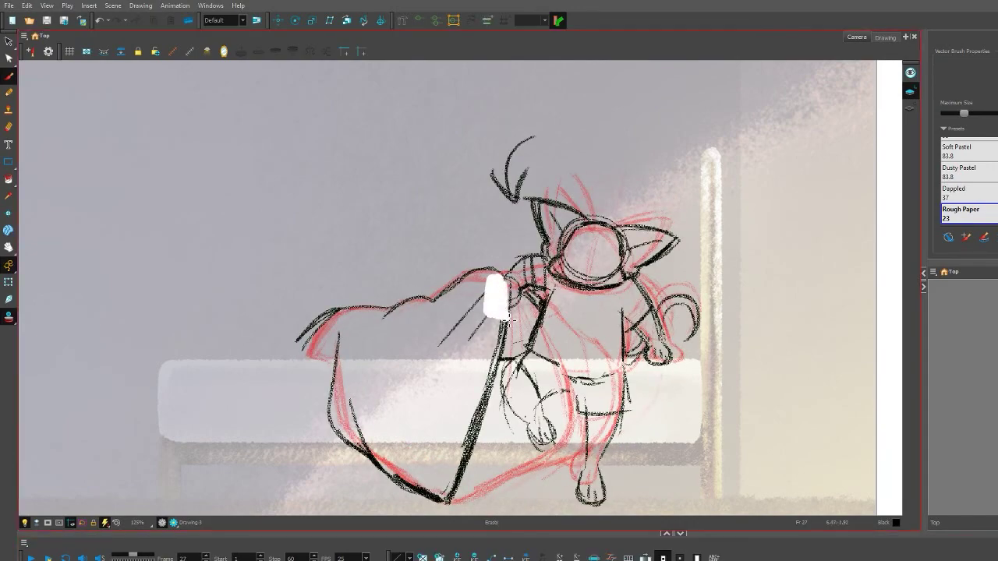
{"action": "key", "text": "comma"}
{"action": "key", "text": "comma"}
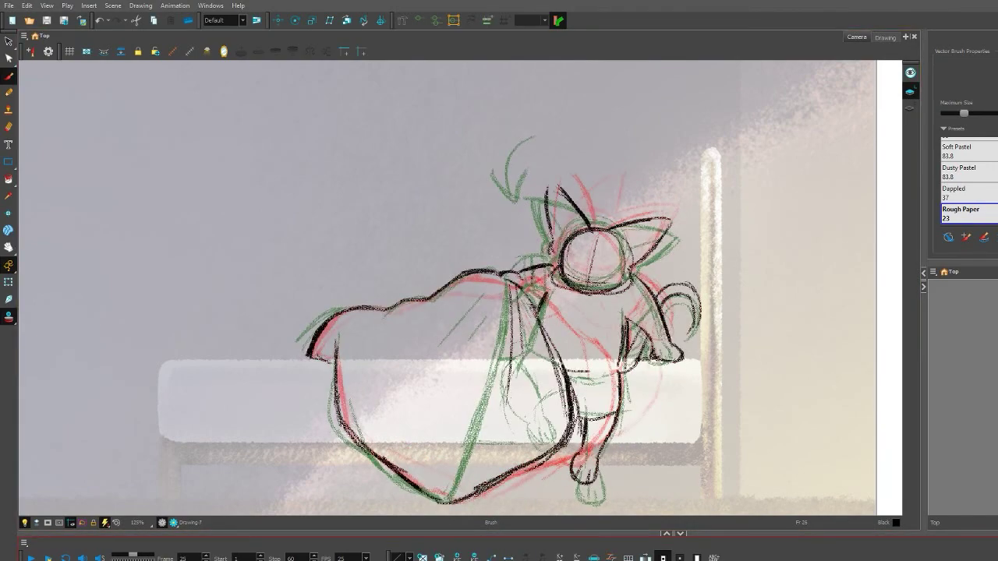
{"action": "key", "text": "period"}
{"action": "key", "text": "period"}
{"action": "key", "text": "period"}
{"action": "key", "text": "period"}
{"action": "key", "text": "period"}
{"action": "key", "text": "period"}
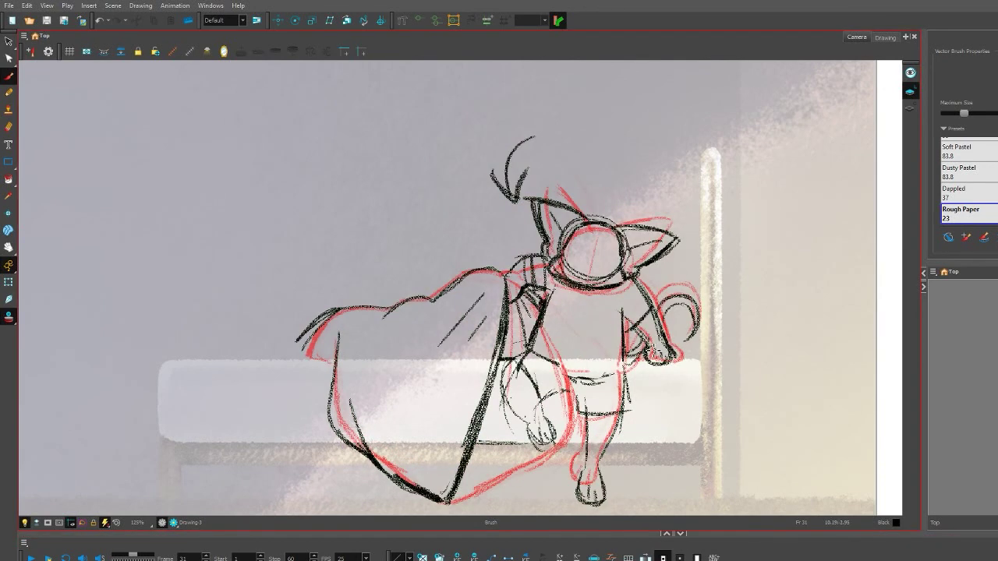
On frame 35, sketch the character's head circle and both pointed ears over the onion-skinned previous pose
{"action": "key", "text": "period"}
{"action": "key", "text": "period"}
{"action": "key", "text": "period"}
{"action": "key", "text": "period"}
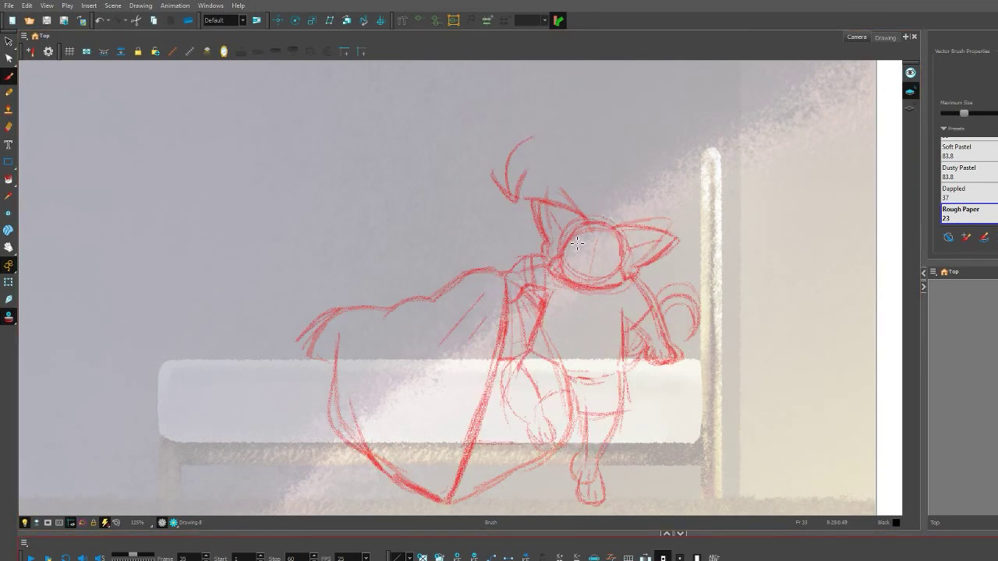
{"action": "mouse_move", "coordinate": [577, 243]}
{"action": "left_mouse_down"}
{"action": "mouse_move", "coordinate": [562, 257]}
{"action": "mouse_move", "coordinate": [581, 234]}
{"action": "left_mouse_up"}
{"action": "mouse_move", "coordinate": [539, 191]}
{"action": "left_mouse_down"}
{"action": "mouse_move", "coordinate": [577, 226]}
{"action": "mouse_move", "coordinate": [549, 261]}
{"action": "left_mouse_up"}
{"action": "mouse_move", "coordinate": [605, 234]}
{"action": "left_mouse_down"}
{"action": "mouse_move", "coordinate": [666, 225]}
{"action": "mouse_move", "coordinate": [627, 272]}
{"action": "left_mouse_up"}
{"action": "left_click_drag", "start_coordinate": [555, 214], "coordinate": [562, 254]}
{"action": "left_click_drag", "start_coordinate": [628, 261], "coordinate": [651, 236]}
Sketch the frame 35 outstretched arm, the supporting arm with its hand, and the lower legs with feet
{"action": "left_click_drag", "start_coordinate": [555, 267], "coordinate": [511, 282]}
{"action": "left_click_drag", "start_coordinate": [519, 300], "coordinate": [539, 310]}
{"action": "mouse_move", "coordinate": [624, 282]}
{"action": "left_mouse_down"}
{"action": "mouse_move", "coordinate": [662, 352]}
{"action": "mouse_move", "coordinate": [641, 351]}
{"action": "left_mouse_up"}
{"action": "left_click_drag", "start_coordinate": [628, 285], "coordinate": [675, 359]}
{"action": "left_click_drag", "start_coordinate": [534, 431], "coordinate": [539, 472]}
{"action": "mouse_move", "coordinate": [568, 407]}
{"action": "left_mouse_down"}
{"action": "mouse_move", "coordinate": [561, 487]}
{"action": "mouse_move", "coordinate": [612, 507]}
{"action": "left_mouse_up"}
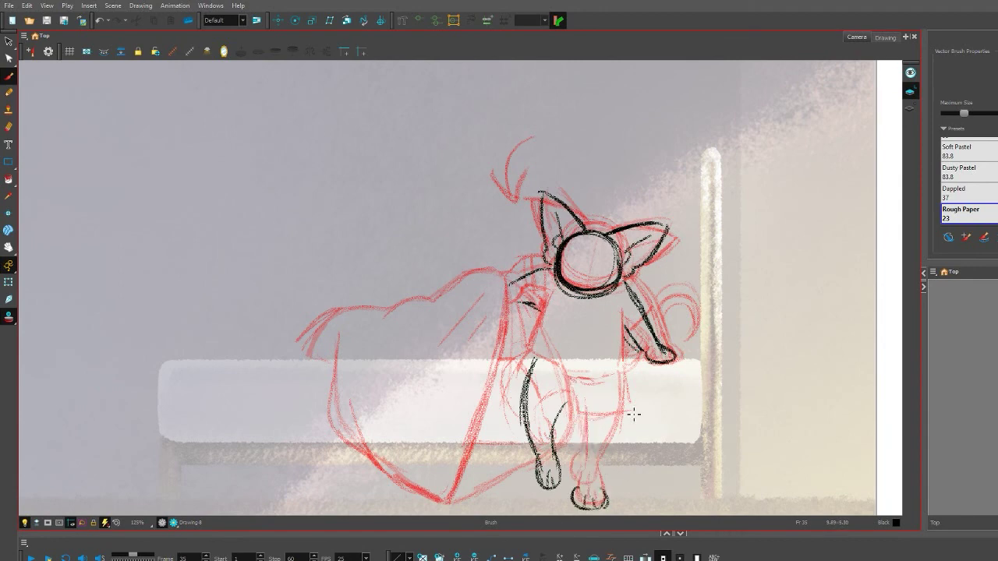
Draw the frame 35 shirt sides and hem, the shorts, and the leg contours beneath them
{"action": "left_click_drag", "start_coordinate": [569, 433], "coordinate": [619, 429]}
{"action": "left_click_drag", "start_coordinate": [596, 390], "coordinate": [524, 372]}
{"action": "left_click_drag", "start_coordinate": [545, 310], "coordinate": [523, 362]}
{"action": "mouse_move", "coordinate": [625, 321]}
{"action": "left_mouse_down"}
{"action": "mouse_move", "coordinate": [628, 383]}
{"action": "mouse_move", "coordinate": [585, 390]}
{"action": "left_mouse_up"}
{"action": "left_click_drag", "start_coordinate": [518, 375], "coordinate": [565, 429]}
{"action": "left_click_drag", "start_coordinate": [621, 386], "coordinate": [622, 427]}
{"action": "mouse_move", "coordinate": [569, 425]}
{"action": "left_mouse_down"}
{"action": "mouse_move", "coordinate": [616, 434]}
{"action": "mouse_move", "coordinate": [581, 488]}
{"action": "left_mouse_up"}
{"action": "left_click_drag", "start_coordinate": [607, 434], "coordinate": [606, 498]}
{"action": "left_click_drag", "start_coordinate": [560, 445], "coordinate": [556, 482]}
{"action": "left_click_drag", "start_coordinate": [635, 383], "coordinate": [628, 347]}
Add the curved tail behind the supporting arm and refine the neckline and sleeve on frame 35
{"action": "left_click_drag", "start_coordinate": [698, 288], "coordinate": [655, 262]}
{"action": "left_click_drag", "start_coordinate": [659, 304], "coordinate": [643, 273]}
{"action": "left_click_drag", "start_coordinate": [577, 273], "coordinate": [546, 296]}
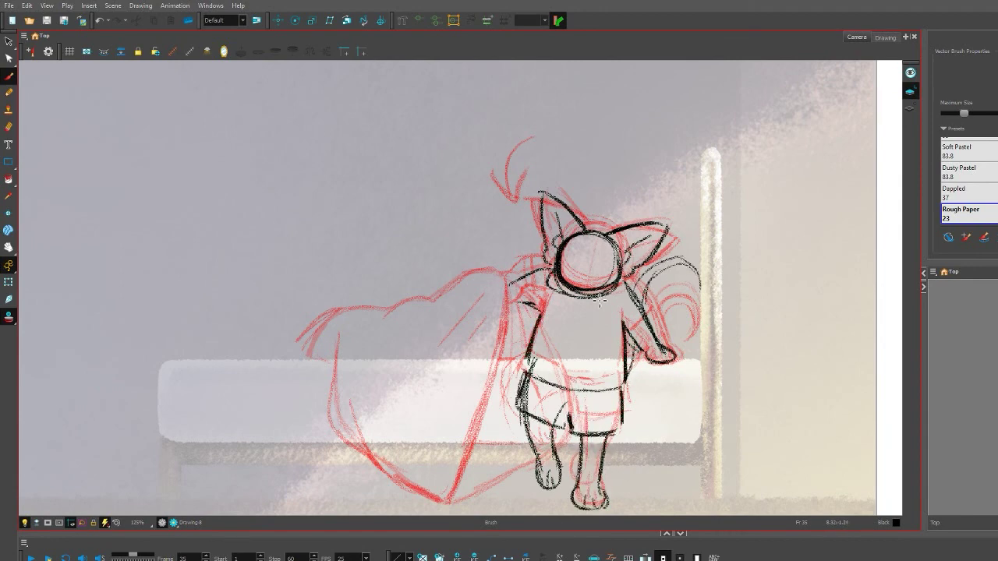
{"action": "left_click_drag", "start_coordinate": [624, 308], "coordinate": [569, 297]}
{"action": "left_click_drag", "start_coordinate": [539, 306], "coordinate": [522, 319]}
Draw the frame 35 blanket with its top contour, hanging edge and lower corner, and play back the animation
{"action": "mouse_move", "coordinate": [534, 273]}
{"action": "left_mouse_down"}
{"action": "mouse_move", "coordinate": [389, 318]}
{"action": "mouse_move", "coordinate": [313, 355]}
{"action": "mouse_move", "coordinate": [367, 458]}
{"action": "left_mouse_up"}
{"action": "mouse_move", "coordinate": [515, 285]}
{"action": "left_mouse_down"}
{"action": "mouse_move", "coordinate": [493, 401]}
{"action": "mouse_move", "coordinate": [407, 436]}
{"action": "mouse_move", "coordinate": [468, 494]}
{"action": "left_mouse_up"}
{"action": "mouse_move", "coordinate": [368, 445]}
{"action": "left_mouse_down"}
{"action": "mouse_move", "coordinate": [456, 507]}
{"action": "mouse_move", "coordinate": [483, 472]}
{"action": "left_mouse_up"}
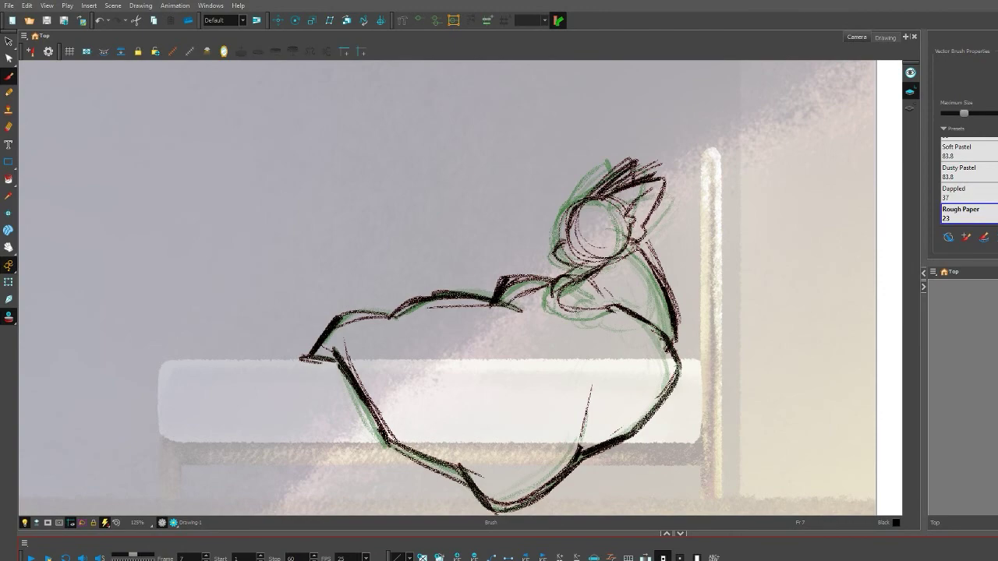
{"action": "left_click", "coordinate": [31, 558]}
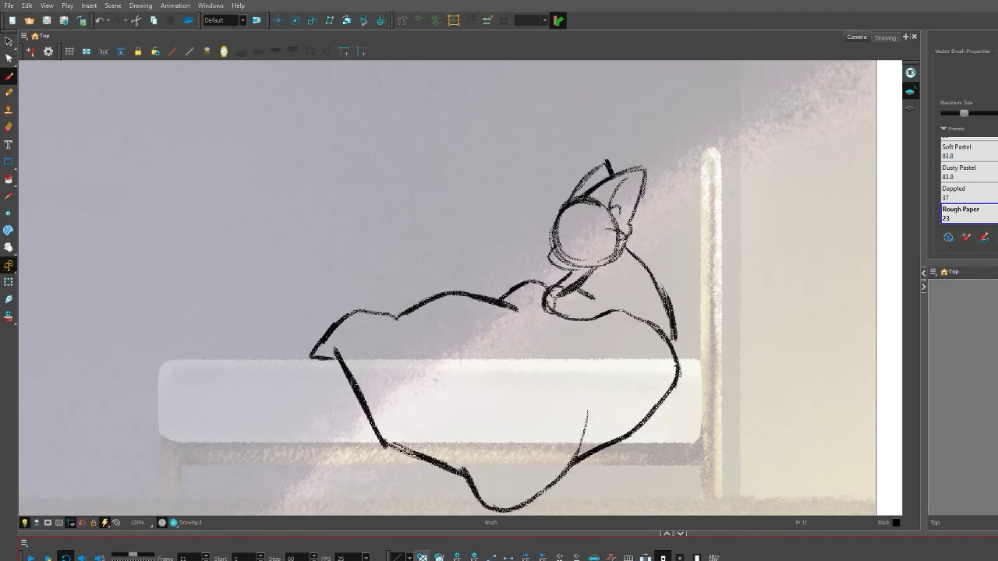
Create an in-between drawing on frame 11 and sketch the head, ears, back line and hand at the blanket's edge
{"action": "key", "text": "alt+shift+r"}
{"action": "mouse_move", "coordinate": [602, 205]}
{"action": "left_mouse_down"}
{"action": "mouse_move", "coordinate": [581, 204]}
{"action": "mouse_move", "coordinate": [628, 234]}
{"action": "mouse_move", "coordinate": [614, 201]}
{"action": "mouse_move", "coordinate": [667, 187]}
{"action": "mouse_move", "coordinate": [631, 234]}
{"action": "mouse_move", "coordinate": [616, 195]}
{"action": "left_mouse_up"}
{"action": "mouse_move", "coordinate": [601, 277]}
{"action": "left_mouse_down"}
{"action": "mouse_move", "coordinate": [567, 308]}
{"action": "mouse_move", "coordinate": [628, 316]}
{"action": "left_mouse_up"}
{"action": "mouse_move", "coordinate": [631, 253]}
{"action": "left_mouse_down"}
{"action": "mouse_move", "coordinate": [659, 287]}
{"action": "mouse_move", "coordinate": [507, 296]}
{"action": "left_mouse_up"}
{"action": "left_click_drag", "start_coordinate": [562, 281], "coordinate": [560, 257]}
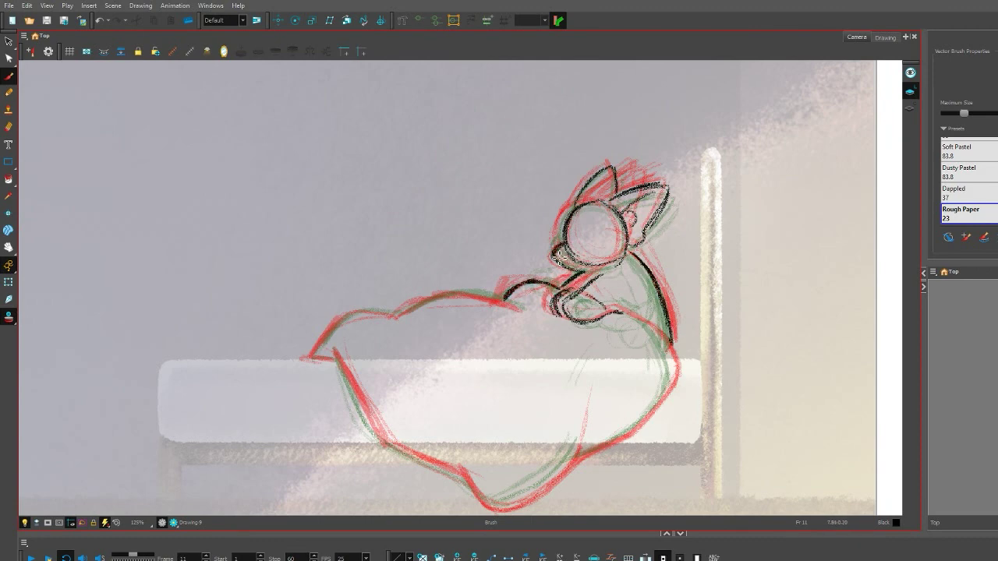
Trace the frame 11 blanket outline with its bumpy top, lower corner and rounded edge beside the body
{"action": "mouse_move", "coordinate": [507, 295]}
{"action": "left_mouse_down"}
{"action": "mouse_move", "coordinate": [394, 315]}
{"action": "mouse_move", "coordinate": [312, 357]}
{"action": "mouse_move", "coordinate": [436, 468]}
{"action": "mouse_move", "coordinate": [499, 505]}
{"action": "left_mouse_up"}
{"action": "left_click_drag", "start_coordinate": [577, 441], "coordinate": [544, 493]}
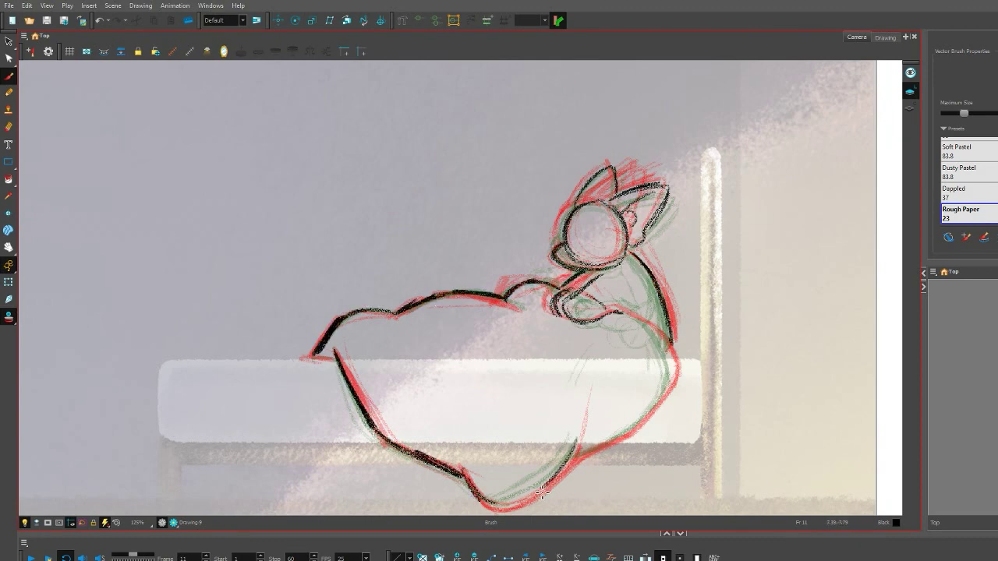
{"action": "mouse_move", "coordinate": [662, 357]}
{"action": "left_mouse_down"}
{"action": "mouse_move", "coordinate": [678, 404]}
{"action": "mouse_move", "coordinate": [566, 473]}
{"action": "left_mouse_up"}
{"action": "mouse_move", "coordinate": [627, 312]}
{"action": "left_mouse_down"}
{"action": "mouse_move", "coordinate": [671, 353]}
{"action": "mouse_move", "coordinate": [680, 385]}
{"action": "left_mouse_up"}
{"action": "key", "text": "period"}
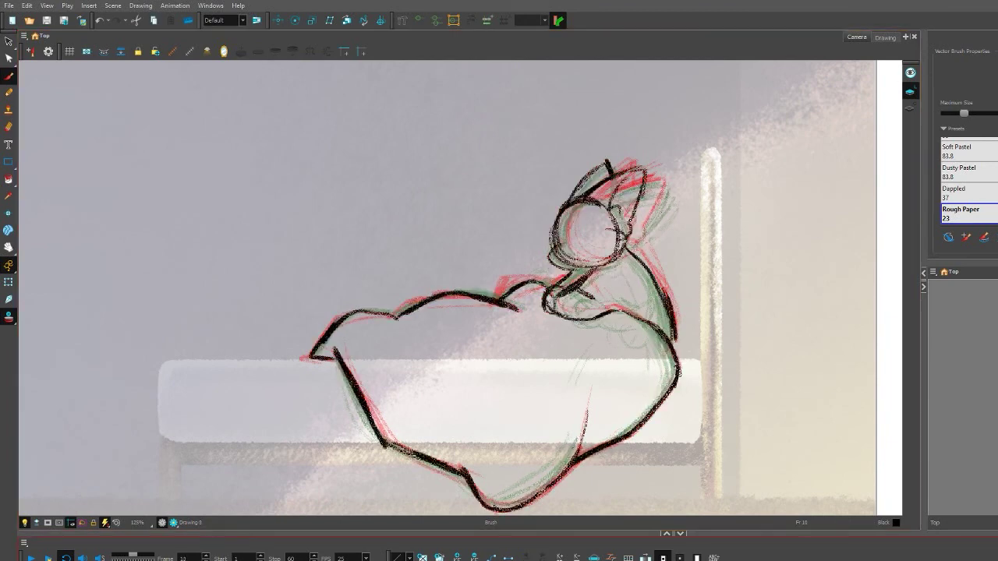
Play back the rough animation from frame 6 and redraw the contour along the character's back and supporting arm
{"action": "key", "text": "comma"}
{"action": "key", "text": "comma"}
{"action": "key", "text": "comma"}
{"action": "key", "text": "comma"}
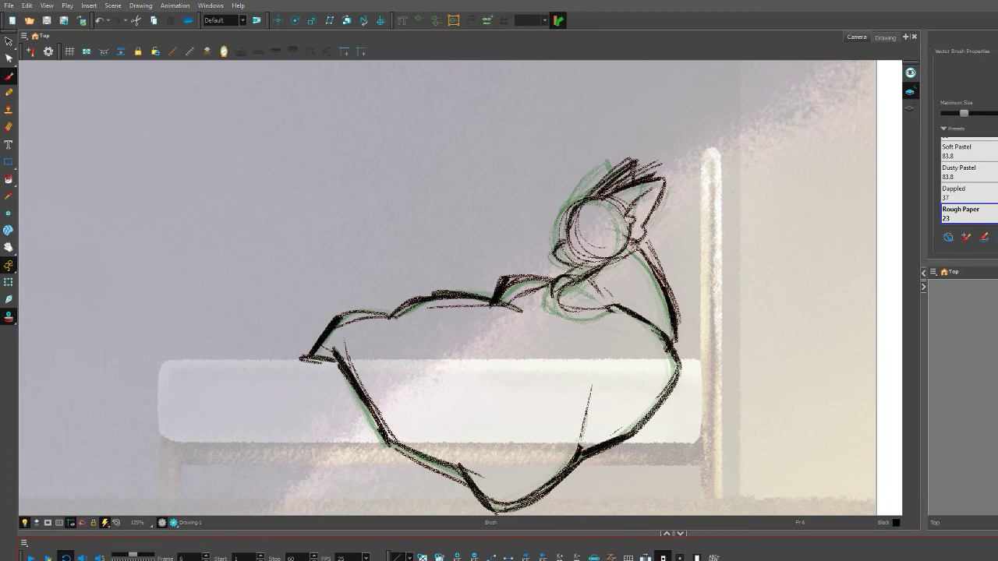
{"action": "key", "text": "Return"}
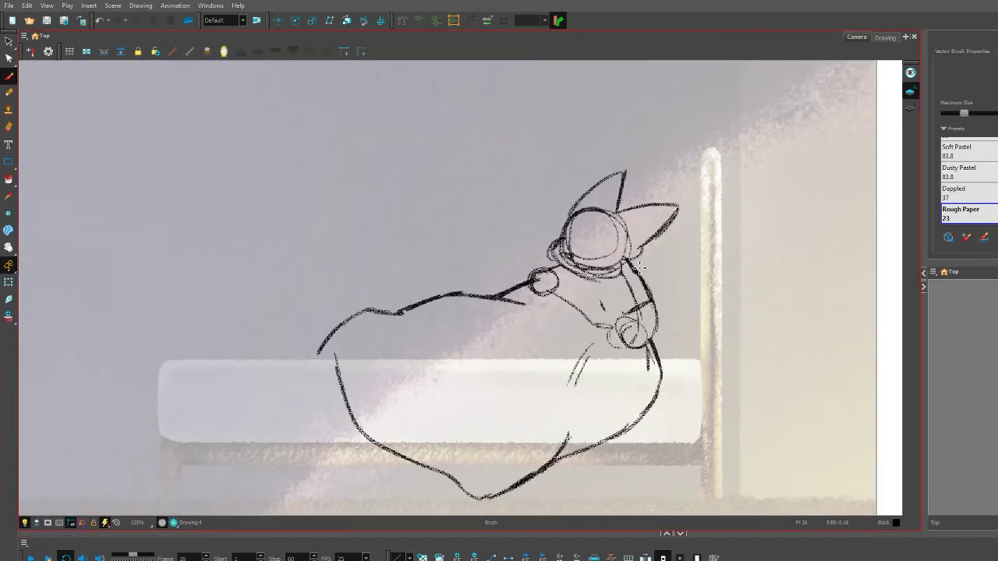
{"action": "left_click_drag", "start_coordinate": [634, 260], "coordinate": [660, 332]}
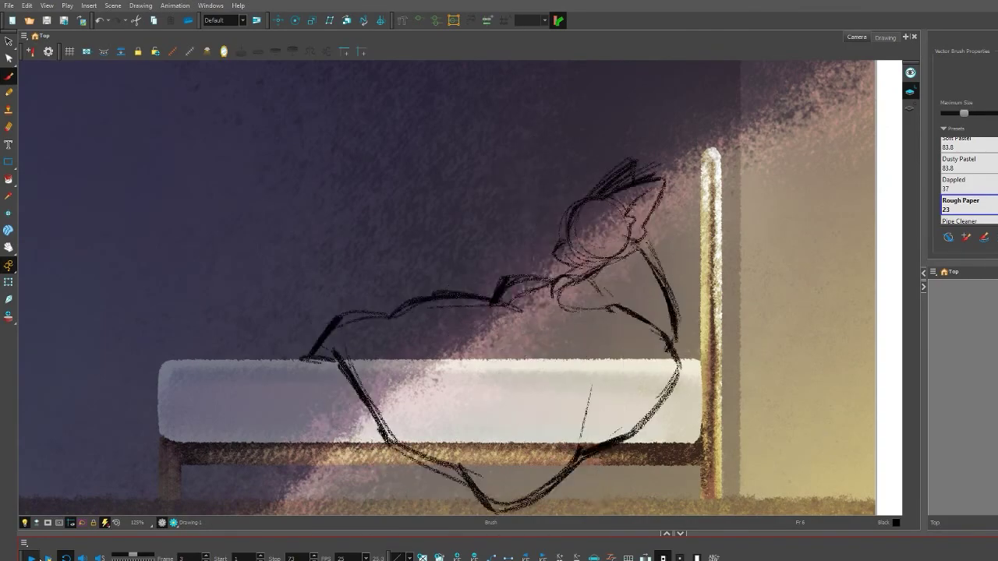
{"action": "left_click", "coordinate": [36, 559]}
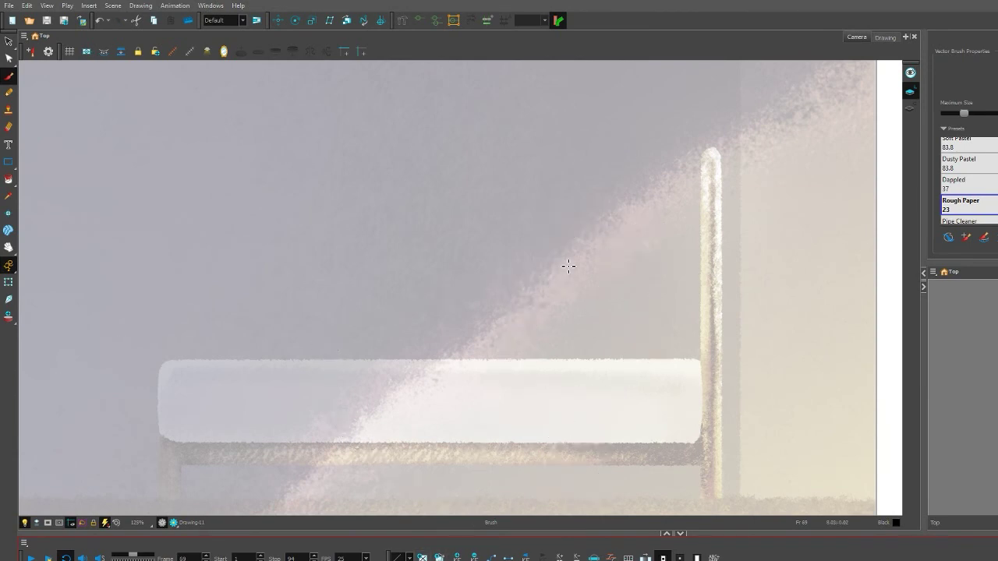
Create a new drawing on frame 69 and sketch the head, ears, blanket-holding arm and supporting arm with its hand
{"action": "key", "text": "period"}
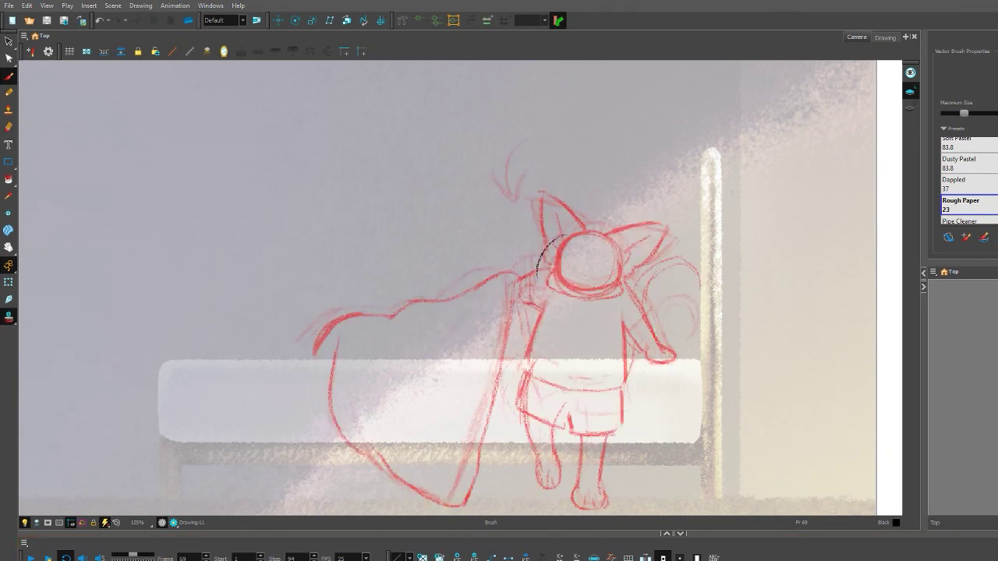
{"action": "key", "text": "alt+r"}
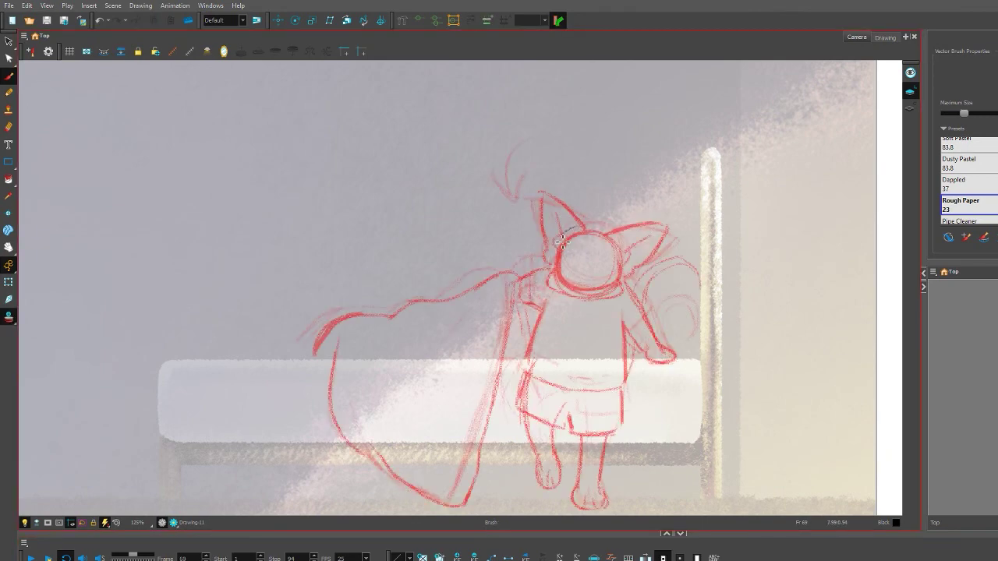
{"action": "mouse_move", "coordinate": [562, 241]}
{"action": "left_mouse_down"}
{"action": "mouse_move", "coordinate": [616, 257]}
{"action": "mouse_move", "coordinate": [546, 284]}
{"action": "mouse_move", "coordinate": [624, 290]}
{"action": "left_mouse_up"}
{"action": "mouse_move", "coordinate": [539, 199]}
{"action": "left_mouse_down"}
{"action": "mouse_move", "coordinate": [574, 224]}
{"action": "mouse_move", "coordinate": [545, 263]}
{"action": "left_mouse_up"}
{"action": "mouse_move", "coordinate": [599, 227]}
{"action": "left_mouse_down"}
{"action": "mouse_move", "coordinate": [661, 234]}
{"action": "mouse_move", "coordinate": [626, 248]}
{"action": "left_mouse_up"}
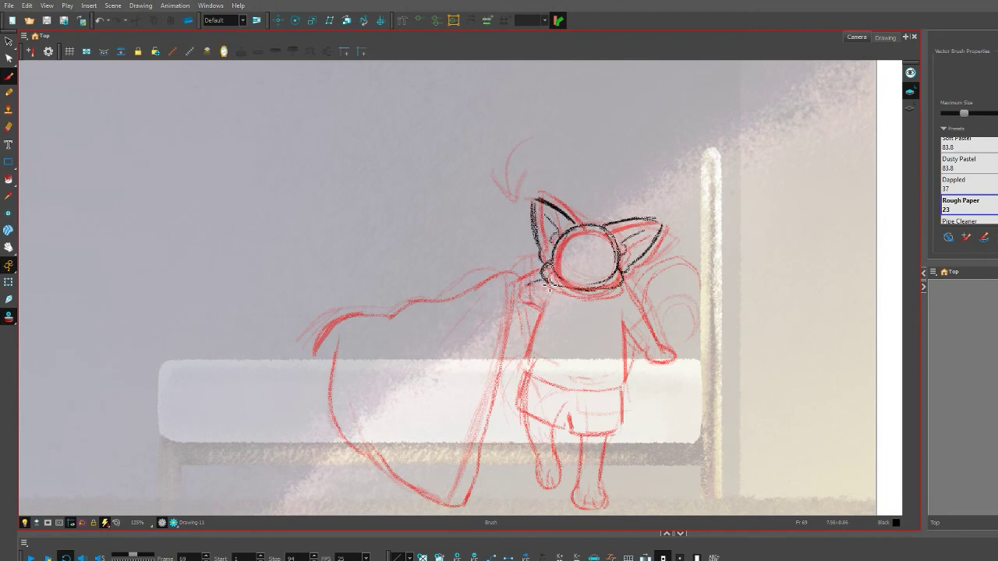
{"action": "left_click_drag", "start_coordinate": [549, 282], "coordinate": [514, 298]}
{"action": "left_click_drag", "start_coordinate": [515, 320], "coordinate": [541, 316]}
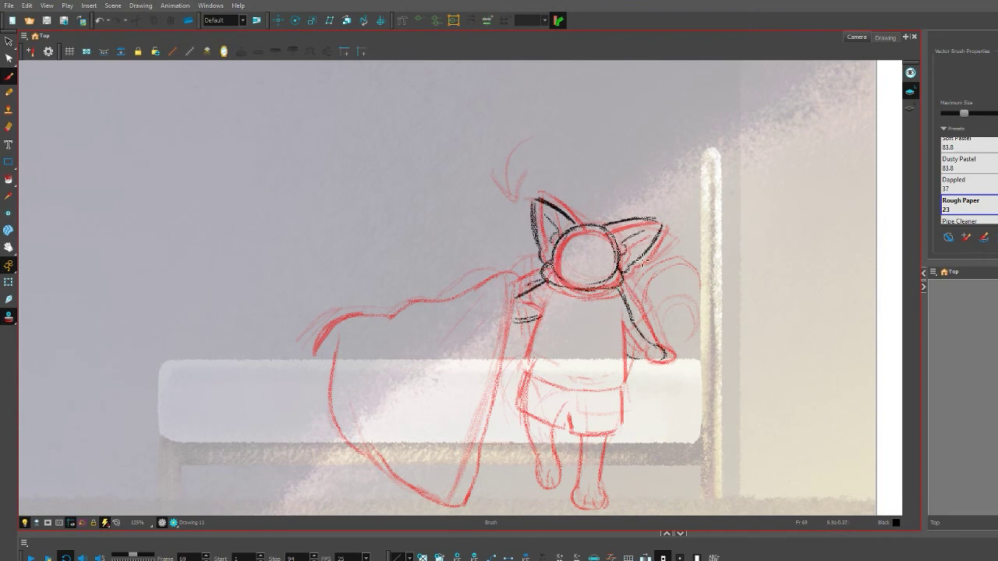
{"action": "left_click_drag", "start_coordinate": [622, 320], "coordinate": [636, 352]}
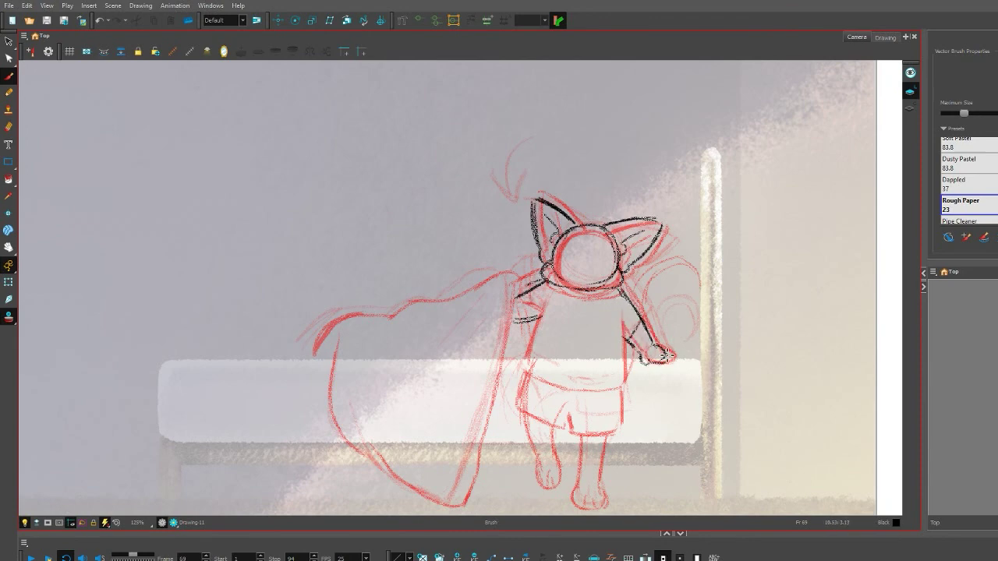
Draw the frame 69 shirt sides and hem, the standing legs with feet, and the shorts
{"action": "left_click_drag", "start_coordinate": [546, 313], "coordinate": [538, 374]}
{"action": "left_click_drag", "start_coordinate": [624, 319], "coordinate": [625, 385]}
{"action": "left_click_drag", "start_coordinate": [536, 391], "coordinate": [546, 483]}
{"action": "left_click_drag", "start_coordinate": [564, 431], "coordinate": [560, 503]}
{"action": "left_click_drag", "start_coordinate": [546, 480], "coordinate": [555, 508]}
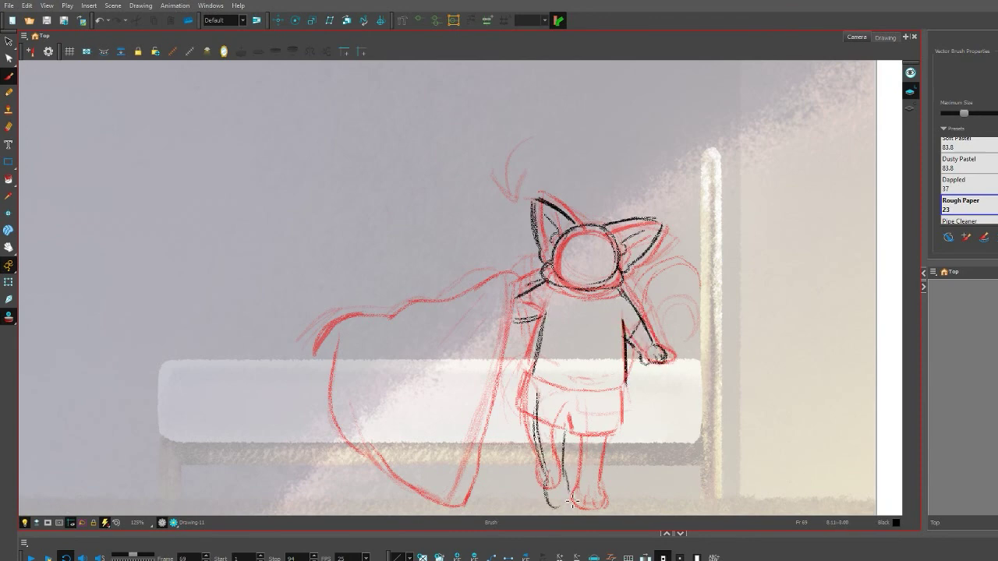
{"action": "mouse_move", "coordinate": [591, 439]}
{"action": "left_mouse_down"}
{"action": "mouse_move", "coordinate": [578, 509]}
{"action": "mouse_move", "coordinate": [607, 498]}
{"action": "left_mouse_up"}
{"action": "left_click_drag", "start_coordinate": [608, 492], "coordinate": [585, 512]}
{"action": "left_click_drag", "start_coordinate": [552, 491], "coordinate": [555, 507]}
{"action": "left_click_drag", "start_coordinate": [538, 379], "coordinate": [529, 425]}
{"action": "left_click_drag", "start_coordinate": [530, 421], "coordinate": [606, 438]}
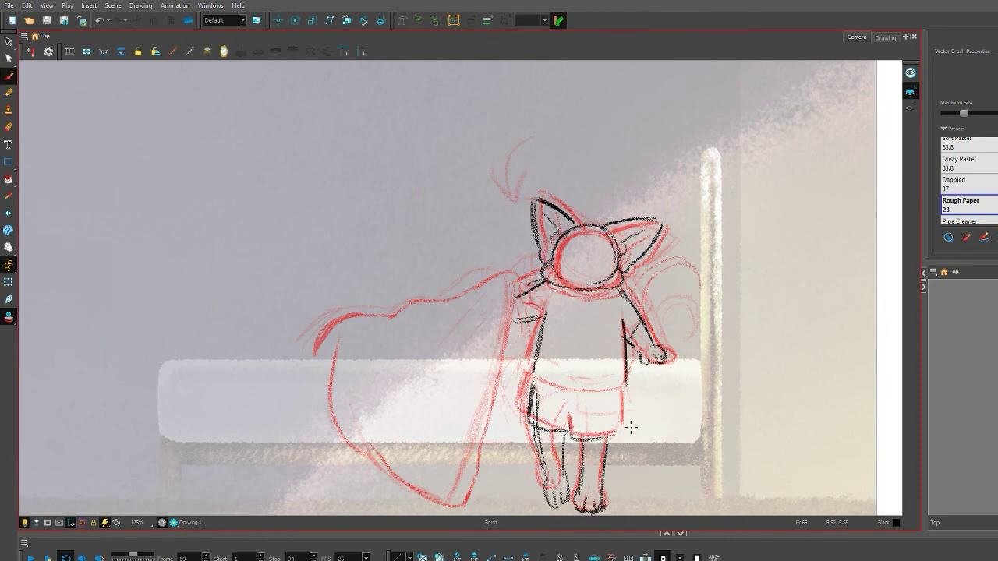
{"action": "mouse_move", "coordinate": [535, 387]}
{"action": "left_mouse_down"}
{"action": "mouse_move", "coordinate": [622, 413]}
{"action": "mouse_move", "coordinate": [621, 435]}
{"action": "left_mouse_up"}
Draw the frame 69 blanket hanging from the hand, with its top contour, side edges and lower corner
{"action": "left_click_drag", "start_coordinate": [524, 292], "coordinate": [460, 309]}
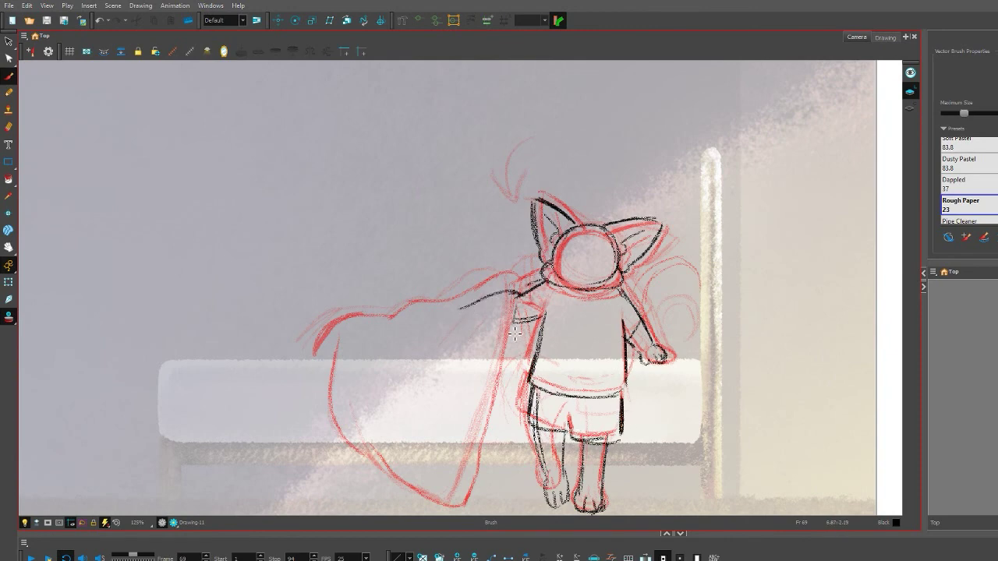
{"action": "left_click_drag", "start_coordinate": [518, 300], "coordinate": [480, 456]}
{"action": "left_click_drag", "start_coordinate": [522, 304], "coordinate": [540, 335]}
{"action": "mouse_move", "coordinate": [313, 357]}
{"action": "left_mouse_down"}
{"action": "mouse_move", "coordinate": [382, 313]}
{"action": "mouse_move", "coordinate": [474, 305]}
{"action": "left_mouse_up"}
{"action": "mouse_move", "coordinate": [337, 343]}
{"action": "left_mouse_down"}
{"action": "mouse_move", "coordinate": [343, 412]}
{"action": "mouse_move", "coordinate": [428, 504]}
{"action": "left_mouse_up"}
{"action": "left_click_drag", "start_coordinate": [484, 433], "coordinate": [422, 508]}
Rework the hand gripping the blanket and the leg and foot on the same side in frame 69
{"action": "mouse_move", "coordinate": [516, 331]}
{"action": "left_mouse_down"}
{"action": "mouse_move", "coordinate": [524, 291]}
{"action": "mouse_move", "coordinate": [575, 284]}
{"action": "mouse_move", "coordinate": [538, 343]}
{"action": "left_mouse_up"}
{"action": "mouse_move", "coordinate": [528, 296]}
{"action": "left_mouse_down"}
{"action": "mouse_move", "coordinate": [481, 308]}
{"action": "mouse_move", "coordinate": [524, 295]}
{"action": "left_mouse_up"}
{"action": "left_click_drag", "start_coordinate": [518, 315], "coordinate": [533, 356]}
{"action": "mouse_move", "coordinate": [527, 390]}
{"action": "left_mouse_down"}
{"action": "mouse_move", "coordinate": [535, 425]}
{"action": "mouse_move", "coordinate": [569, 468]}
{"action": "left_mouse_up"}
{"action": "left_click_drag", "start_coordinate": [546, 439], "coordinate": [559, 504]}
Create a new drawing on frame 74 and sketch the head, both ears and the lowered blanket-side arm with its hand
{"action": "key", "text": "period"}
{"action": "key", "text": "period"}
{"action": "key", "text": "period"}
{"action": "key", "text": "period"}
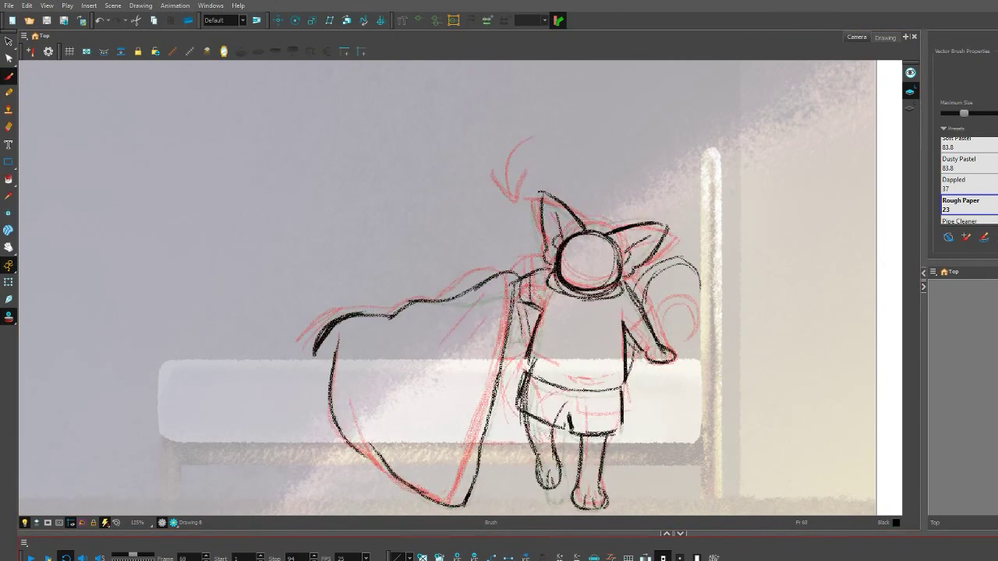
{"action": "key", "text": "period"}
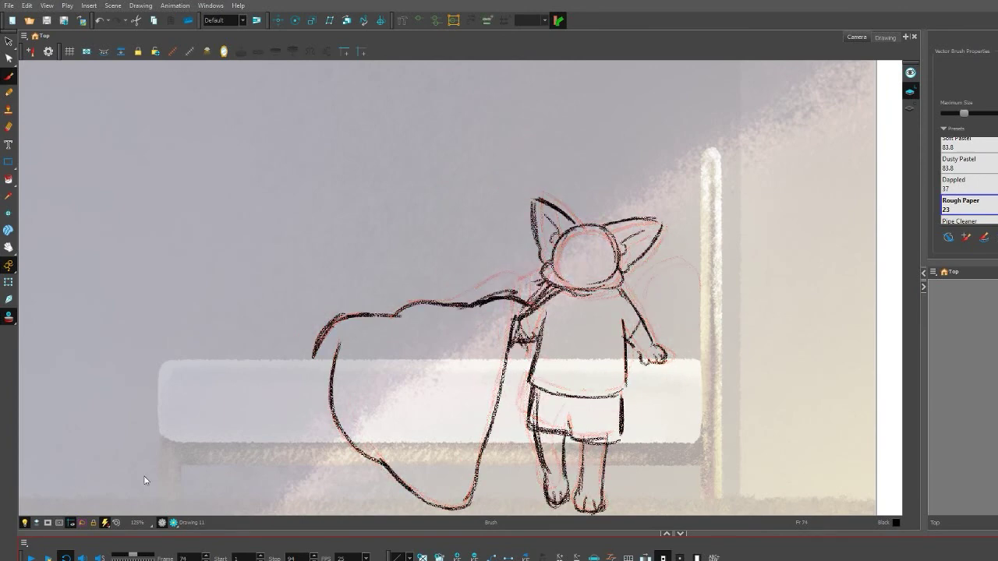
{"action": "key", "text": "alt+shift+r"}
{"action": "left_click_drag", "start_coordinate": [569, 240], "coordinate": [549, 238]}
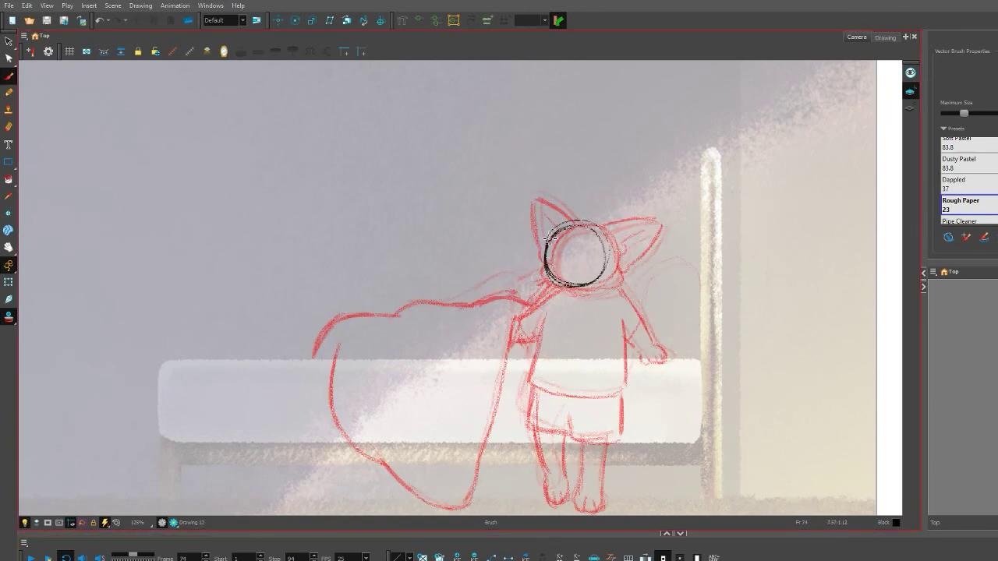
{"action": "left_click_drag", "start_coordinate": [550, 197], "coordinate": [539, 247]}
{"action": "mouse_move", "coordinate": [593, 222]}
{"action": "left_mouse_down"}
{"action": "mouse_move", "coordinate": [645, 211]}
{"action": "mouse_move", "coordinate": [613, 284]}
{"action": "mouse_move", "coordinate": [512, 352]}
{"action": "left_mouse_up"}
Complete the frame 74 figure with the other arm and hand, shirt, shorts, legs, feet and shoulder line
{"action": "mouse_move", "coordinate": [619, 339]}
{"action": "left_mouse_down"}
{"action": "mouse_move", "coordinate": [646, 356]}
{"action": "mouse_move", "coordinate": [650, 374]}
{"action": "mouse_move", "coordinate": [646, 367]}
{"action": "left_mouse_up"}
{"action": "left_click_drag", "start_coordinate": [546, 327], "coordinate": [538, 390]}
{"action": "left_click_drag", "start_coordinate": [626, 343], "coordinate": [634, 367]}
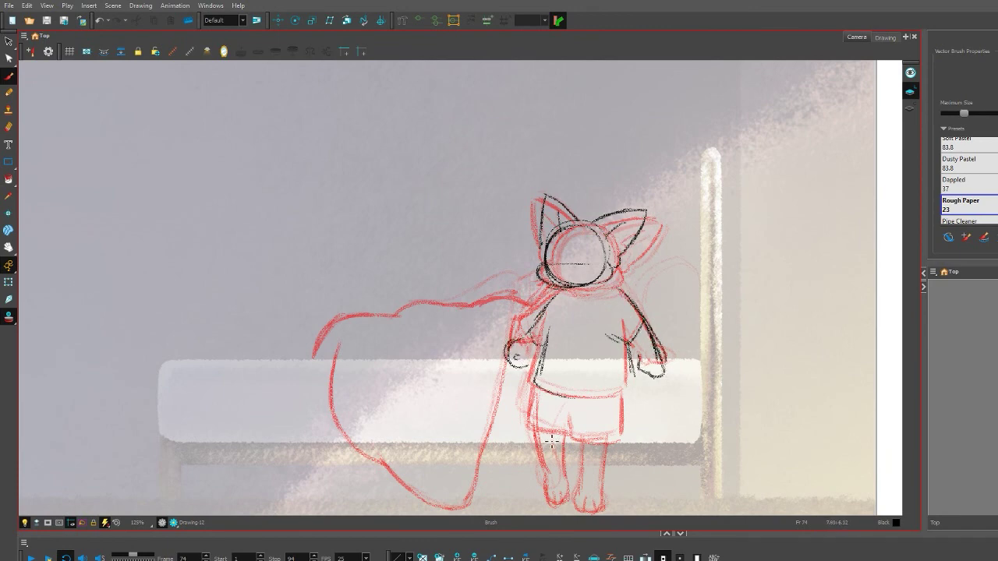
{"action": "left_click_drag", "start_coordinate": [551, 442], "coordinate": [568, 489]}
{"action": "left_click_drag", "start_coordinate": [585, 444], "coordinate": [581, 511]}
{"action": "left_click_drag", "start_coordinate": [605, 445], "coordinate": [600, 511]}
{"action": "mouse_move", "coordinate": [536, 390]}
{"action": "left_mouse_down"}
{"action": "mouse_move", "coordinate": [569, 446]}
{"action": "mouse_move", "coordinate": [612, 446]}
{"action": "left_mouse_up"}
{"action": "mouse_move", "coordinate": [631, 349]}
{"action": "left_mouse_down"}
{"action": "mouse_move", "coordinate": [613, 402]}
{"action": "mouse_move", "coordinate": [647, 376]}
{"action": "left_mouse_up"}
{"action": "left_click_drag", "start_coordinate": [559, 292], "coordinate": [537, 333]}
{"action": "left_click_drag", "start_coordinate": [577, 292], "coordinate": [624, 297]}
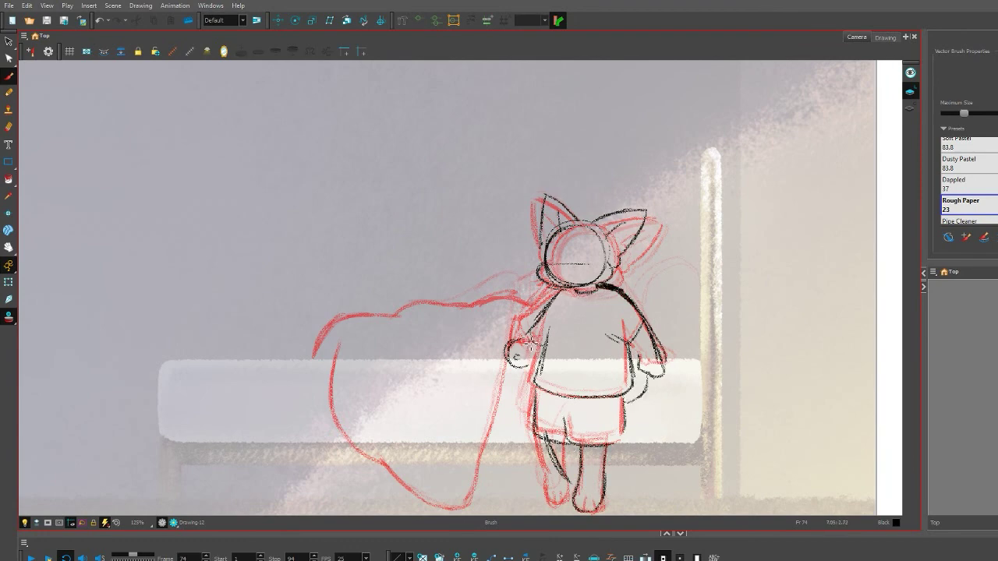
Draw the frame 74 blanket outline from the lowered hand around its top, sides and lower corner
{"action": "left_click_drag", "start_coordinate": [477, 306], "coordinate": [541, 321]}
{"action": "left_click_drag", "start_coordinate": [523, 323], "coordinate": [485, 451]}
{"action": "mouse_move", "coordinate": [313, 356]}
{"action": "left_mouse_down"}
{"action": "mouse_move", "coordinate": [444, 304]}
{"action": "mouse_move", "coordinate": [480, 305]}
{"action": "left_mouse_up"}
{"action": "mouse_move", "coordinate": [336, 343]}
{"action": "left_mouse_down"}
{"action": "mouse_move", "coordinate": [355, 445]}
{"action": "mouse_move", "coordinate": [451, 508]}
{"action": "mouse_move", "coordinate": [484, 448]}
{"action": "left_mouse_up"}
Start the frame 79 drawing with the head tilted down toward the blanket, the cheek and both ears
{"action": "key", "text": "period"}
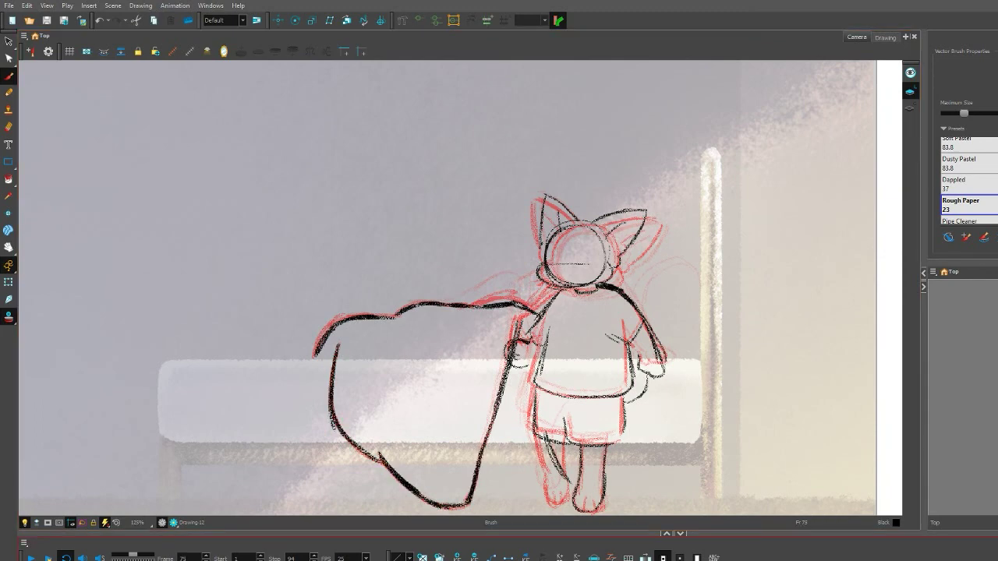
{"action": "key", "text": "period"}
{"action": "key", "text": "period"}
{"action": "key", "text": "period"}
{"action": "key", "text": "period"}
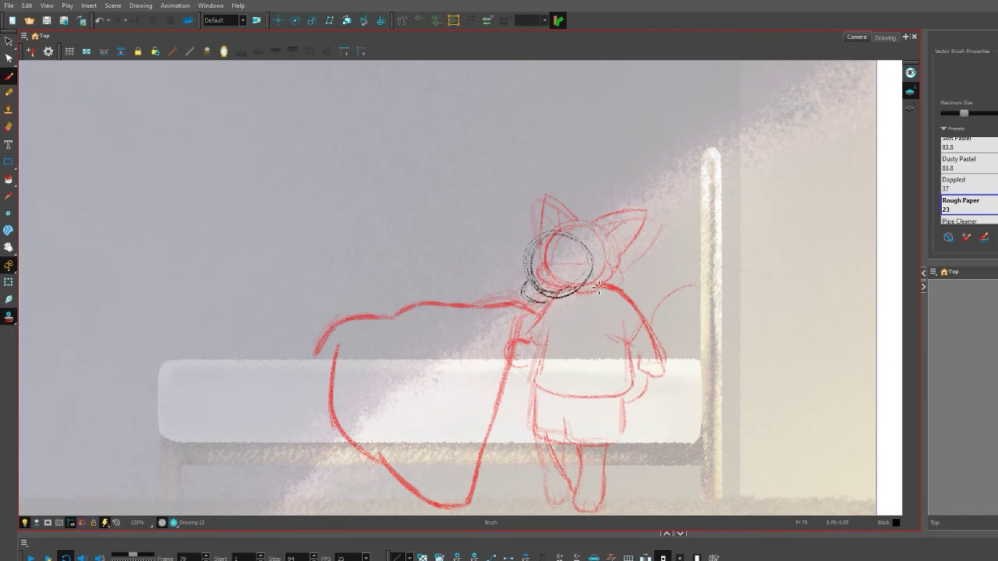
{"action": "left_click_drag", "start_coordinate": [524, 268], "coordinate": [536, 206]}
{"action": "left_click_drag", "start_coordinate": [536, 205], "coordinate": [554, 232]}
{"action": "left_click_drag", "start_coordinate": [601, 207], "coordinate": [607, 238]}
Sketch the frame 79 hanging arm's sleeve folds, the shirt's side and its curved hem
{"action": "left_click_drag", "start_coordinate": [591, 331], "coordinate": [604, 351]}
{"action": "left_click_drag", "start_coordinate": [647, 351], "coordinate": [638, 326]}
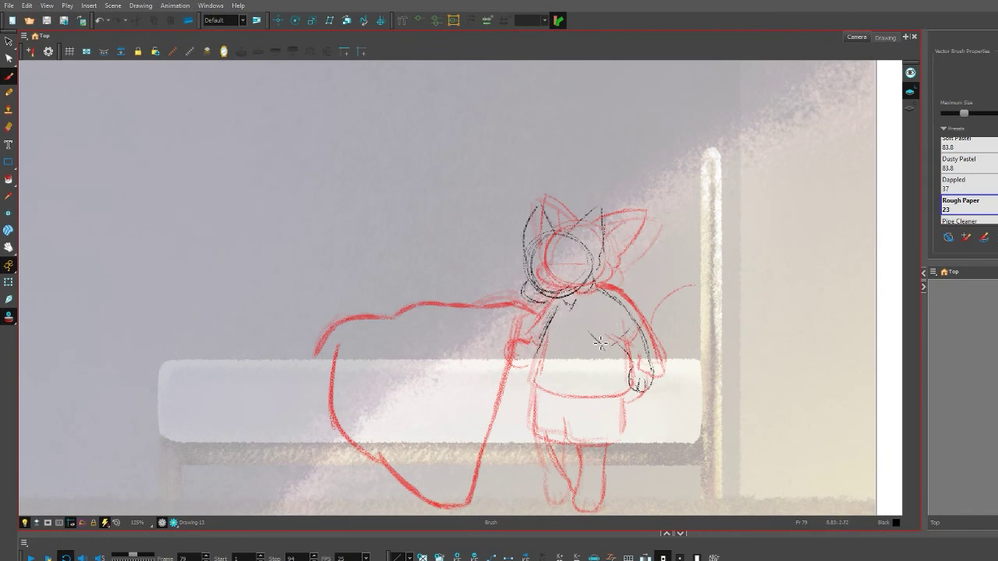
{"action": "mouse_move", "coordinate": [555, 320]}
{"action": "left_mouse_down"}
{"action": "mouse_move", "coordinate": [539, 390]}
{"action": "mouse_move", "coordinate": [549, 384]}
{"action": "left_mouse_up"}
{"action": "left_click_drag", "start_coordinate": [544, 382], "coordinate": [629, 395]}
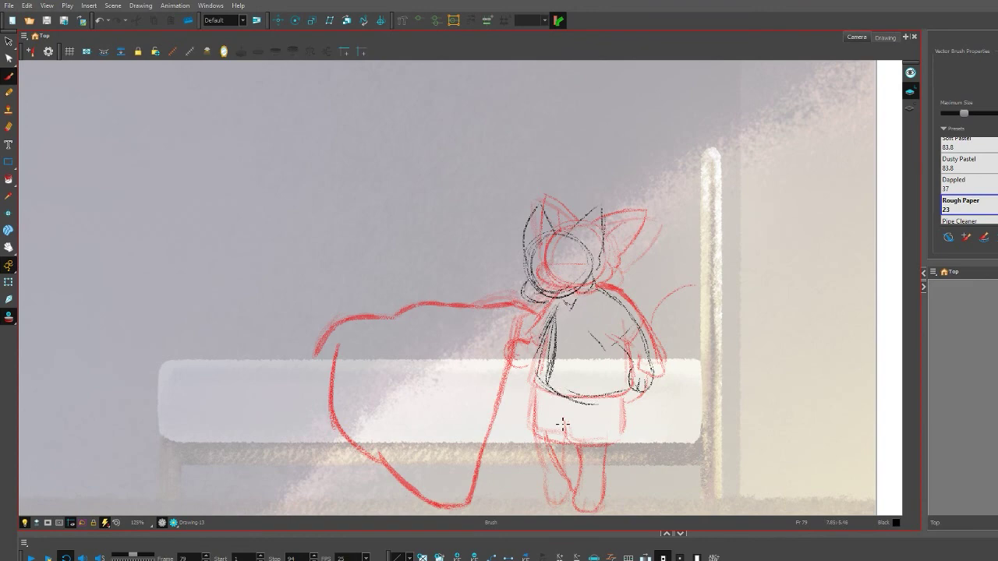
Return to frame 74 and redraw the blanket-side leg and foot
{"action": "key", "text": "comma"}
{"action": "key", "text": "comma"}
{"action": "key", "text": "comma"}
{"action": "key", "text": "comma"}
{"action": "key", "text": "comma"}
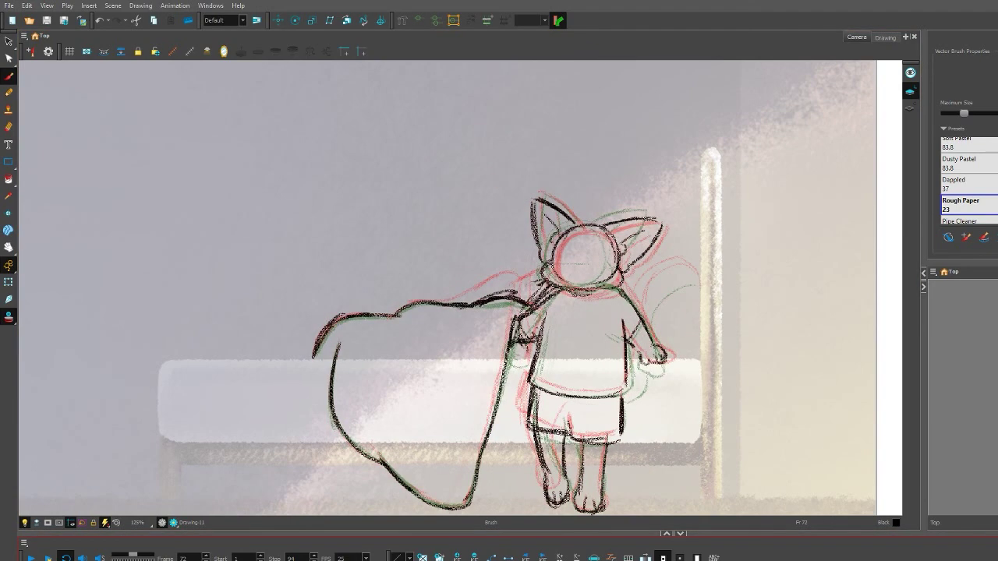
{"action": "key", "text": "alt+e"}
{"action": "key", "text": "alt+b"}
{"action": "left_click_drag", "start_coordinate": [547, 442], "coordinate": [558, 504]}
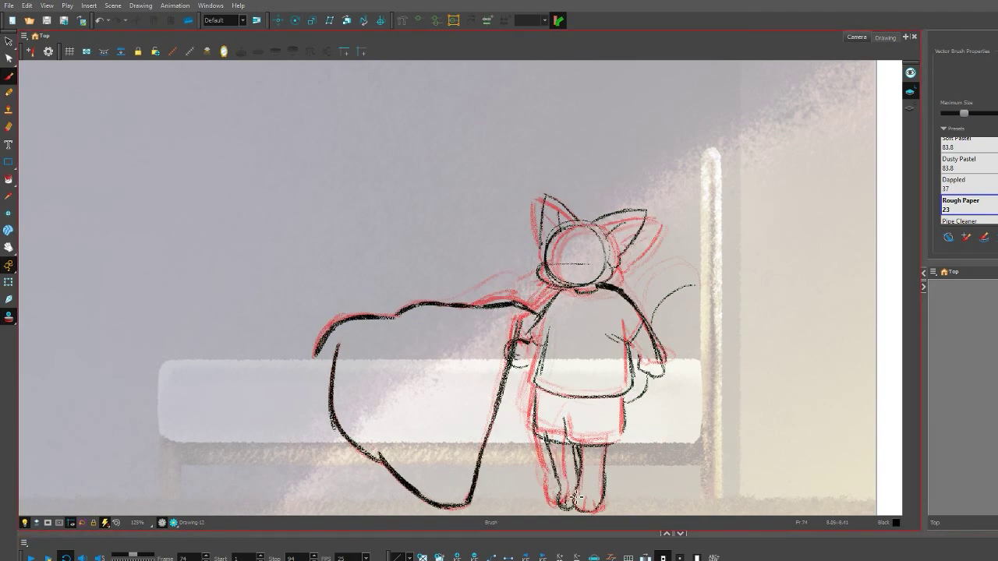
Advance to frame 79 and sketch over the collar, sleeve fold and hanging hand with darker strokes
{"action": "key", "text": "period"}
{"action": "key", "text": "period"}
{"action": "key", "text": "period"}
{"action": "key", "text": "period"}
{"action": "key", "text": "period"}
{"action": "left_click_drag", "start_coordinate": [529, 296], "coordinate": [568, 306]}
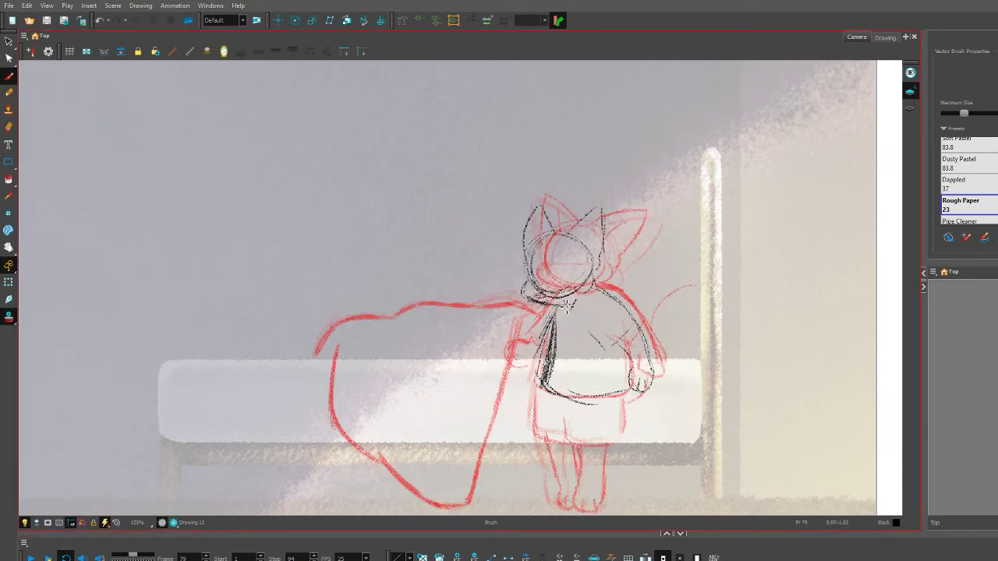
{"action": "mouse_move", "coordinate": [591, 348]}
{"action": "left_mouse_down"}
{"action": "mouse_move", "coordinate": [633, 335]}
{"action": "mouse_move", "coordinate": [648, 386]}
{"action": "left_mouse_up"}
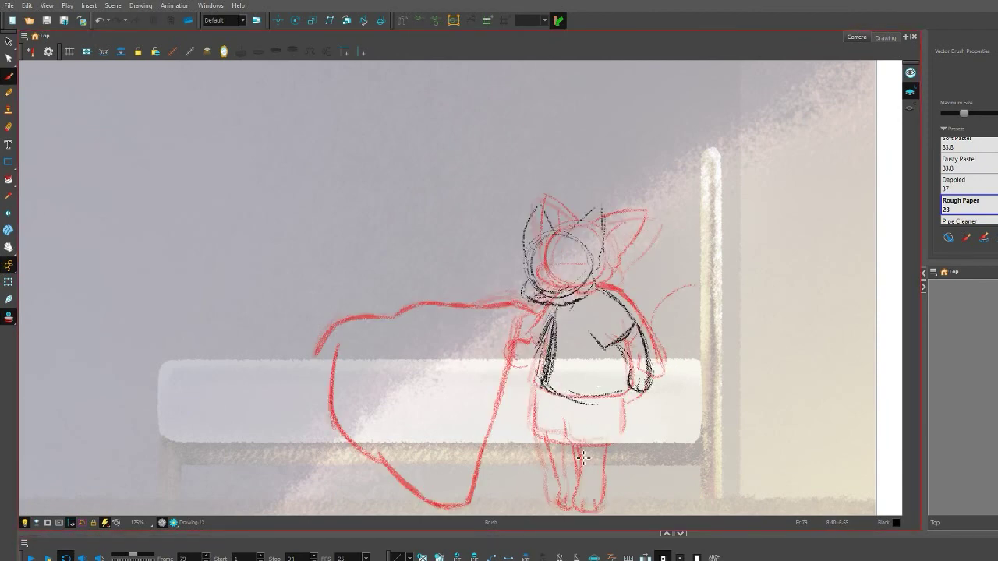
Erase the frame 79 head, ears, torso and arm, and sketch a new round head nearer the blanket
{"action": "key", "text": "alt+e"}
{"action": "mouse_move", "coordinate": [648, 297]}
{"action": "left_mouse_down"}
{"action": "mouse_move", "coordinate": [598, 330]}
{"action": "mouse_move", "coordinate": [601, 356]}
{"action": "mouse_move", "coordinate": [546, 312]}
{"action": "left_mouse_up"}
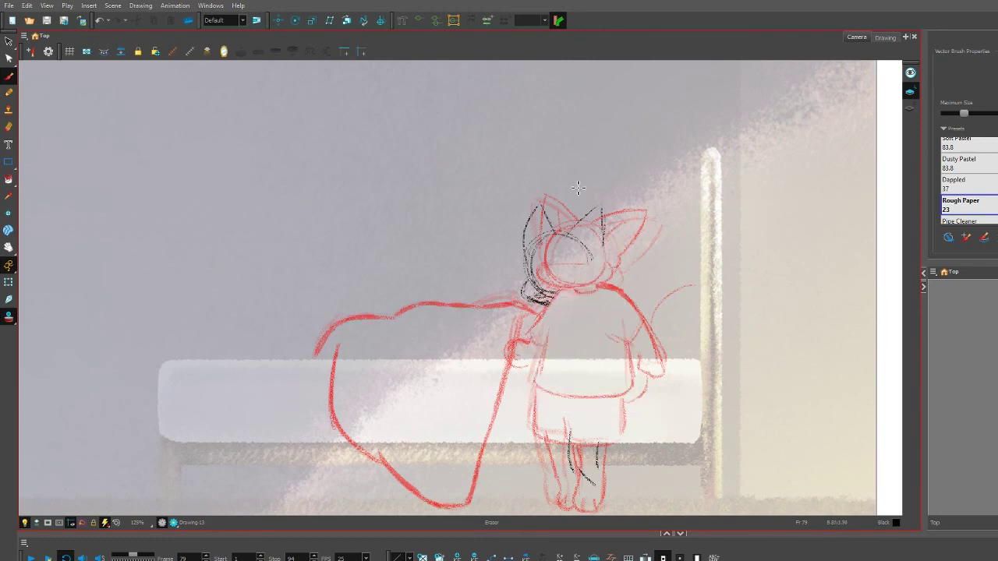
{"action": "mouse_move", "coordinate": [577, 192]}
{"action": "left_mouse_down"}
{"action": "mouse_move", "coordinate": [575, 255]}
{"action": "mouse_move", "coordinate": [546, 300]}
{"action": "mouse_move", "coordinate": [589, 295]}
{"action": "left_mouse_up"}
{"action": "key", "text": "alt+b"}
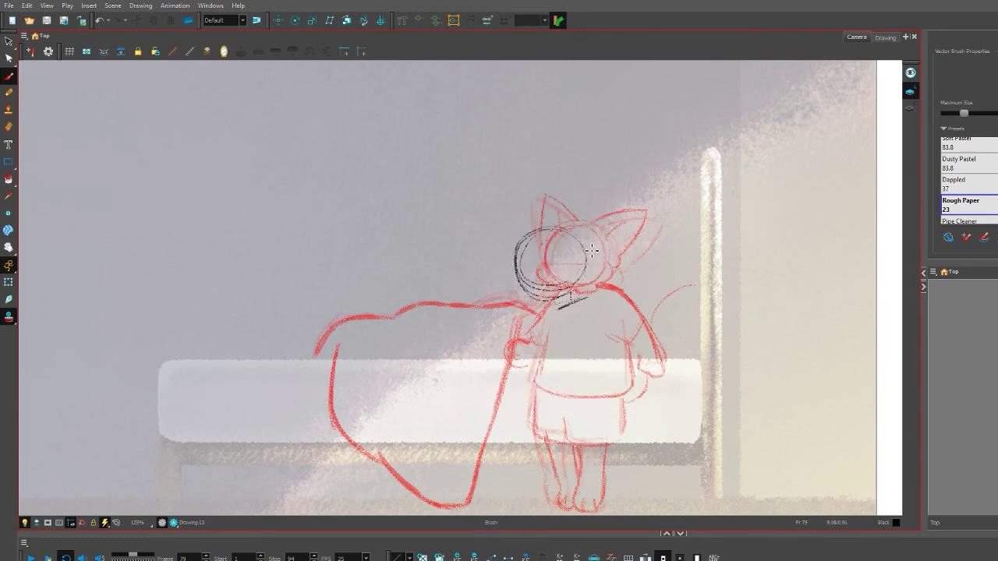
Sketch the frame 79 torso sides, both legs with feet, and the shorts around the hips
{"action": "left_click_drag", "start_coordinate": [545, 323], "coordinate": [534, 386]}
{"action": "left_click_drag", "start_coordinate": [599, 312], "coordinate": [618, 384]}
{"action": "left_click_drag", "start_coordinate": [566, 418], "coordinate": [571, 447]}
{"action": "left_click_drag", "start_coordinate": [596, 427], "coordinate": [581, 480]}
{"action": "left_click_drag", "start_coordinate": [558, 413], "coordinate": [564, 506]}
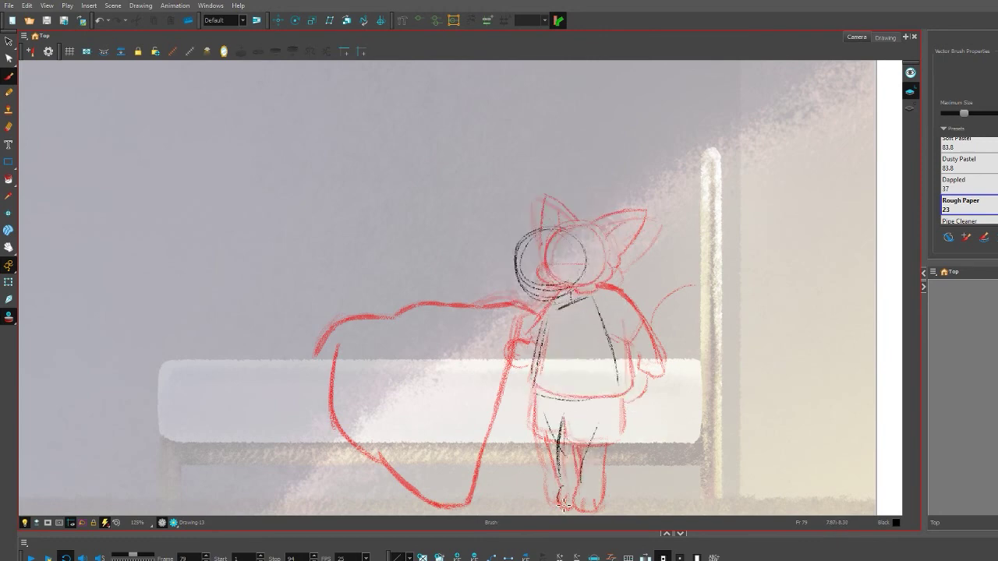
{"action": "left_click_drag", "start_coordinate": [597, 450], "coordinate": [579, 511]}
{"action": "left_click_drag", "start_coordinate": [613, 402], "coordinate": [593, 452]}
{"action": "left_click_drag", "start_coordinate": [542, 398], "coordinate": [555, 441]}
{"action": "left_click_drag", "start_coordinate": [553, 402], "coordinate": [614, 400]}
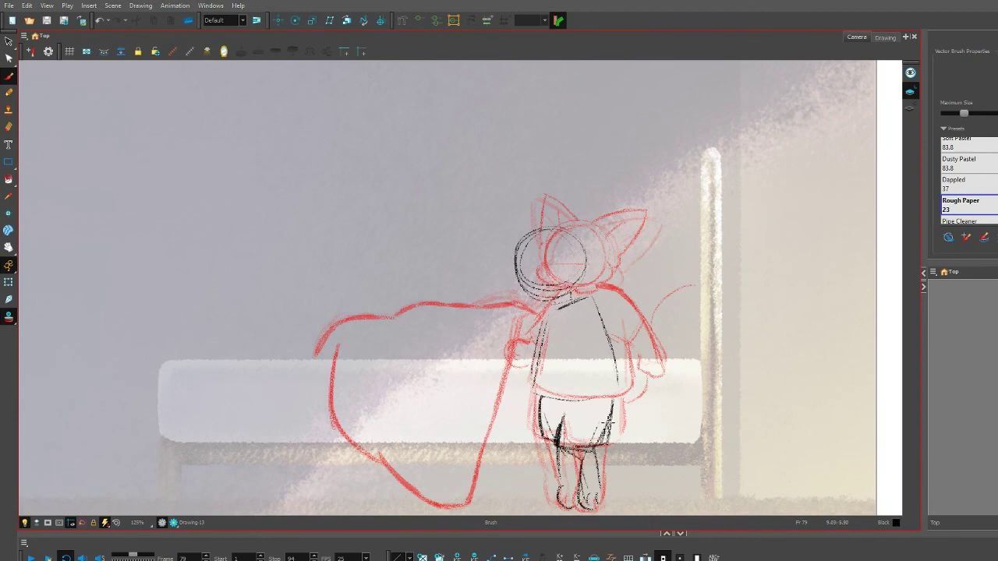
Complete the frame 79 pose with both arms and hands, the blanket outline and the two pointed ears
{"action": "left_click_drag", "start_coordinate": [609, 312], "coordinate": [648, 386]}
{"action": "left_click_drag", "start_coordinate": [548, 316], "coordinate": [532, 373]}
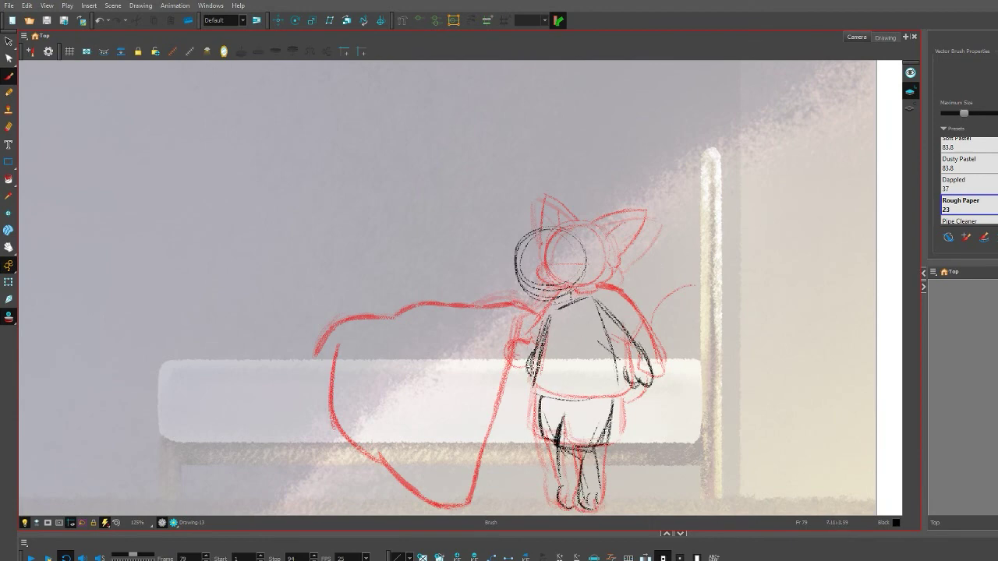
{"action": "mouse_move", "coordinate": [492, 325]}
{"action": "left_mouse_down"}
{"action": "mouse_move", "coordinate": [355, 329]}
{"action": "mouse_move", "coordinate": [339, 388]}
{"action": "mouse_move", "coordinate": [393, 471]}
{"action": "mouse_move", "coordinate": [444, 512]}
{"action": "mouse_move", "coordinate": [483, 455]}
{"action": "mouse_move", "coordinate": [507, 314]}
{"action": "mouse_move", "coordinate": [551, 331]}
{"action": "left_mouse_up"}
{"action": "left_click_drag", "start_coordinate": [550, 201], "coordinate": [569, 238]}
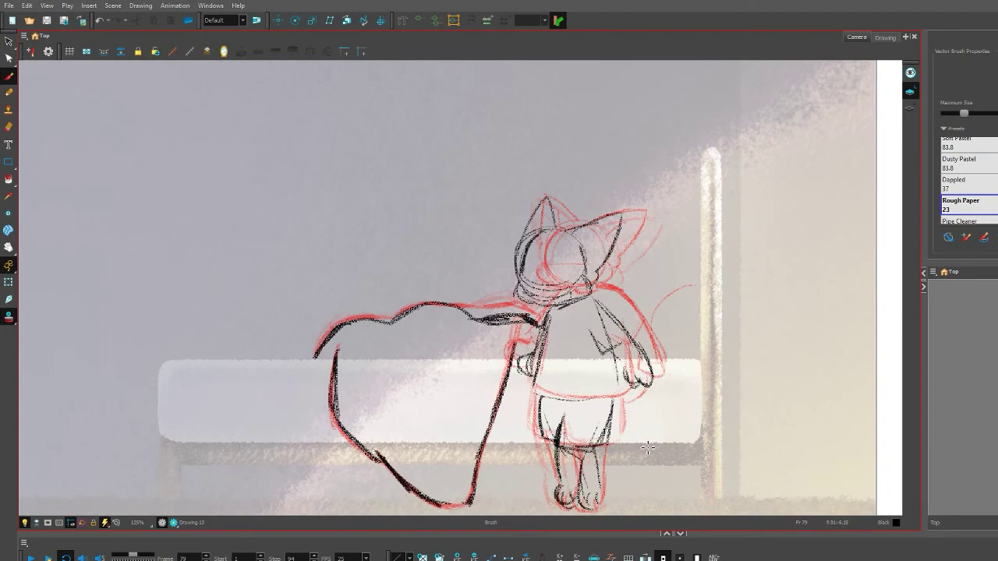
Flip between frame 79 and its neighbouring frames to check the pose change, ending on frame 83
{"action": "key", "text": "comma"}
{"action": "key", "text": "comma"}
{"action": "key", "text": "period"}
{"action": "key", "text": "period"}
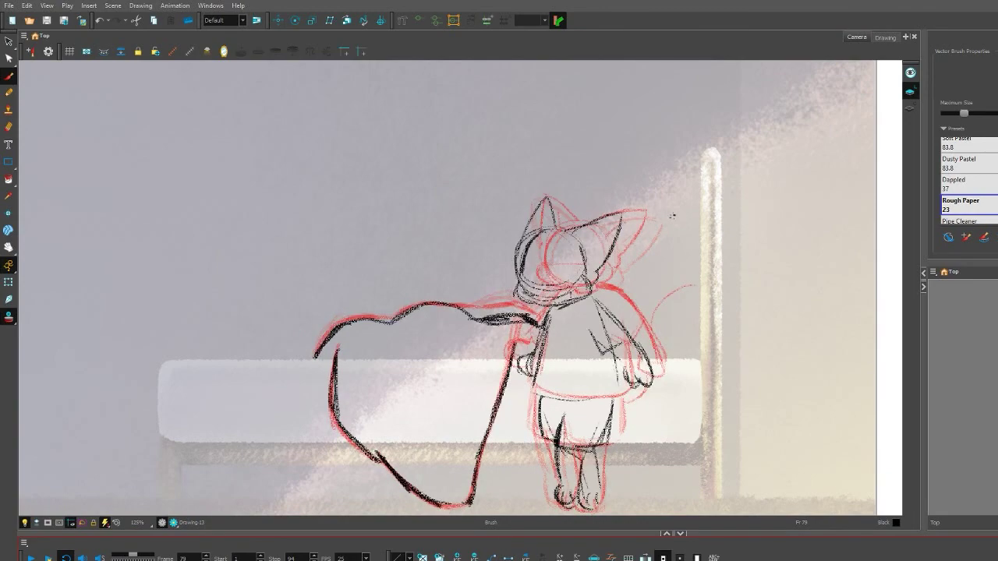
{"action": "key", "text": "period"}
{"action": "key", "text": "period"}
{"action": "key", "text": "period"}
{"action": "key", "text": "period"}
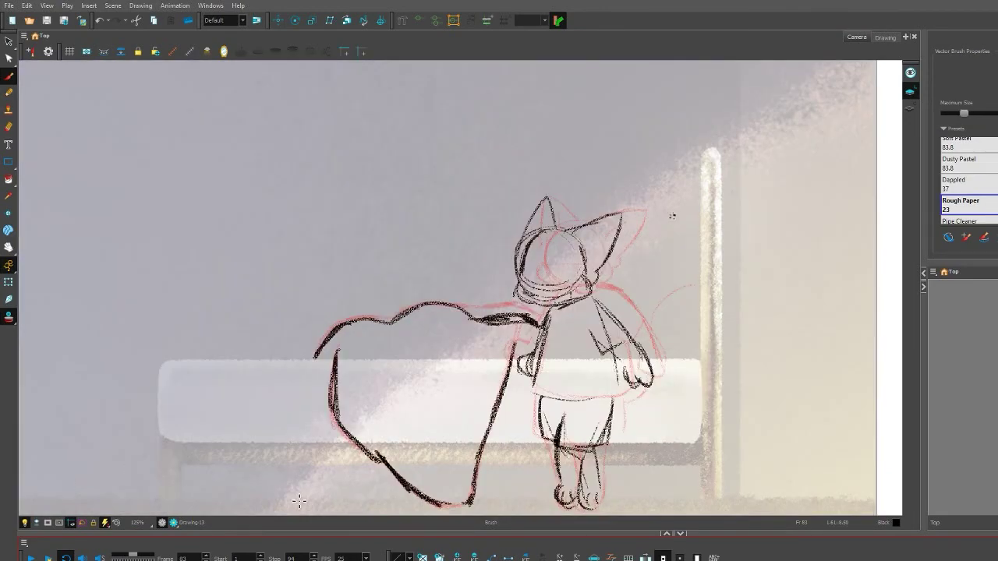
{"action": "key", "text": "period"}
{"action": "key", "text": "comma"}
{"action": "key", "text": "period"}
{"action": "key", "text": "comma"}
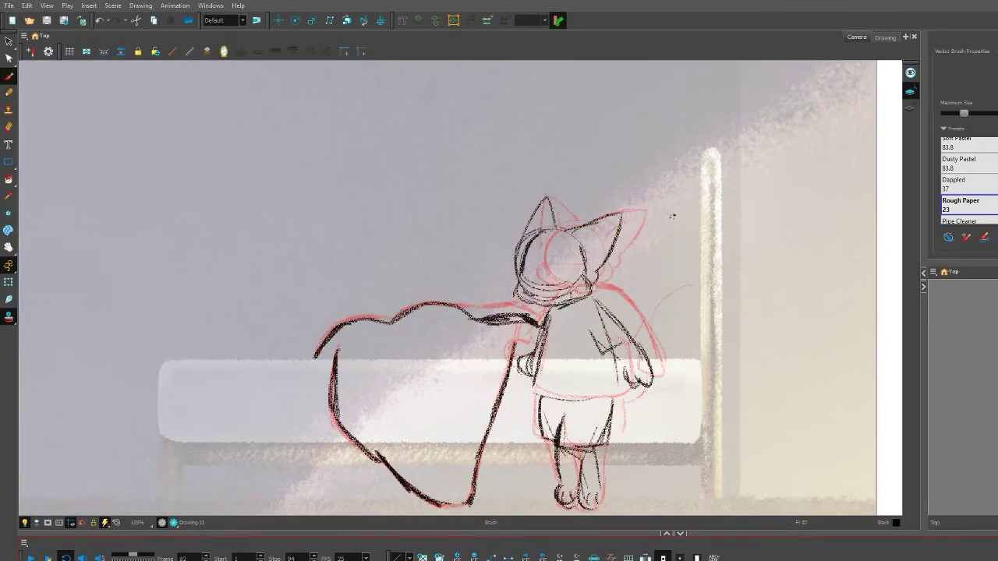
{"action": "key", "text": "period"}
Sketch a walking pose on frame 83 with a forward-leaning head, raised hand, curved back and striding legs
{"action": "mouse_move", "coordinate": [550, 244]}
{"action": "left_mouse_down"}
{"action": "mouse_move", "coordinate": [559, 264]}
{"action": "mouse_move", "coordinate": [509, 249]}
{"action": "left_mouse_up"}
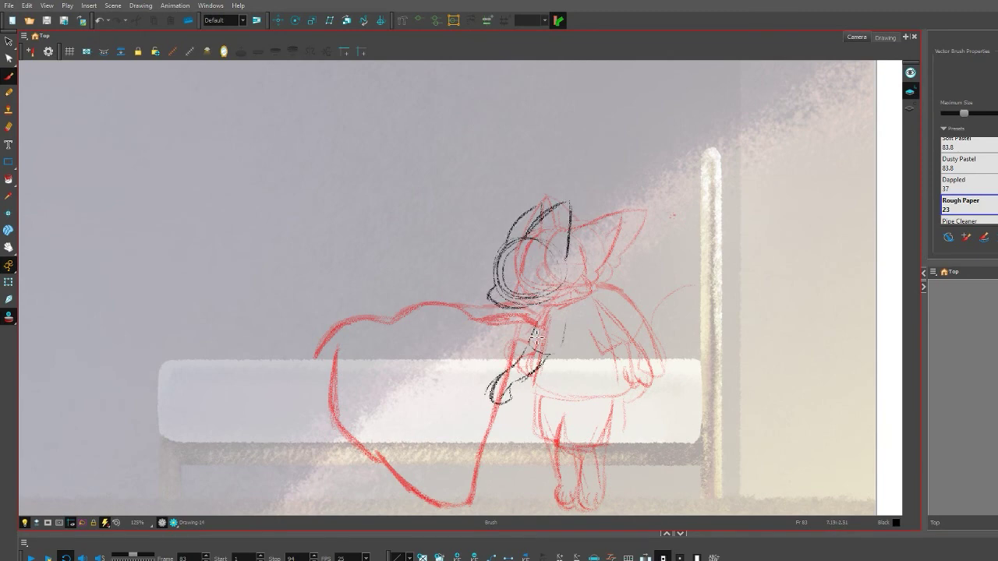
{"action": "left_click_drag", "start_coordinate": [574, 300], "coordinate": [601, 386]}
{"action": "mouse_move", "coordinate": [521, 406]}
{"action": "left_mouse_down"}
{"action": "mouse_move", "coordinate": [590, 409]}
{"action": "mouse_move", "coordinate": [516, 483]}
{"action": "left_mouse_up"}
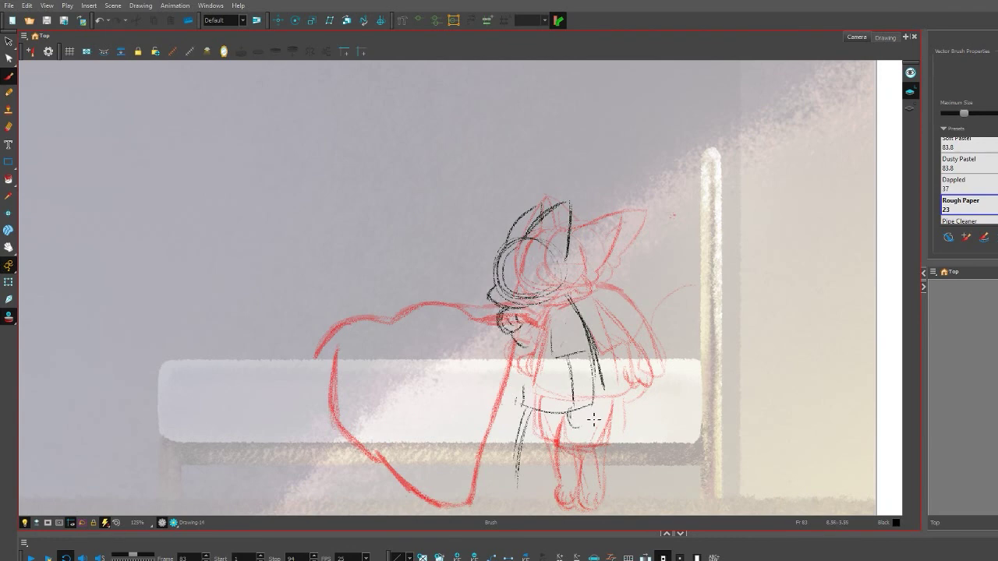
{"action": "left_click_drag", "start_coordinate": [554, 441], "coordinate": [535, 501]}
{"action": "left_click_drag", "start_coordinate": [598, 395], "coordinate": [612, 477]}
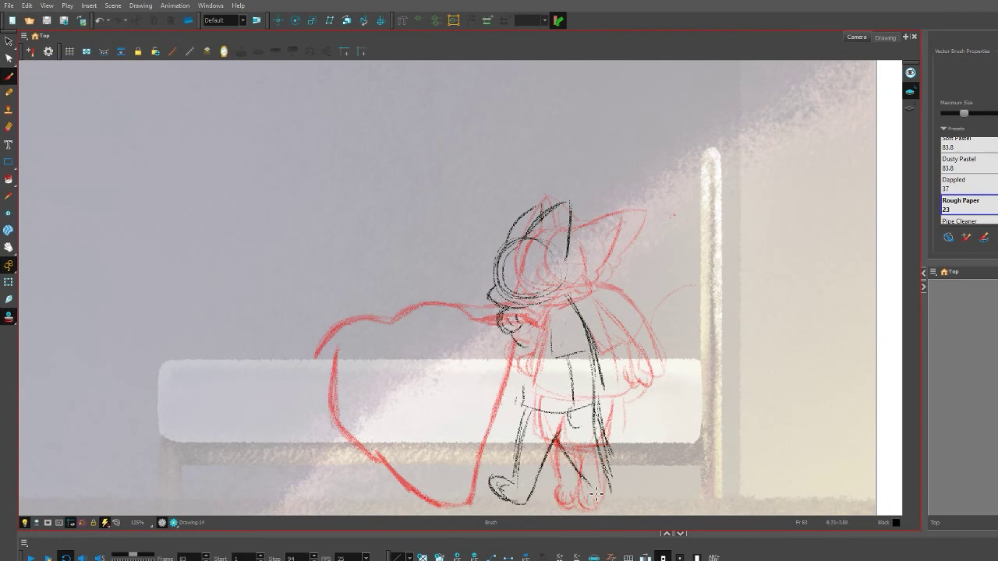
Add the walking pose's shorts, curved raised tail and shirt front, and refine its head and far ear
{"action": "left_click_drag", "start_coordinate": [514, 407], "coordinate": [555, 451]}
{"action": "mouse_move", "coordinate": [607, 413]}
{"action": "left_mouse_down"}
{"action": "mouse_move", "coordinate": [694, 317]}
{"action": "mouse_move", "coordinate": [712, 341]}
{"action": "left_mouse_up"}
{"action": "left_click_drag", "start_coordinate": [538, 332], "coordinate": [511, 415]}
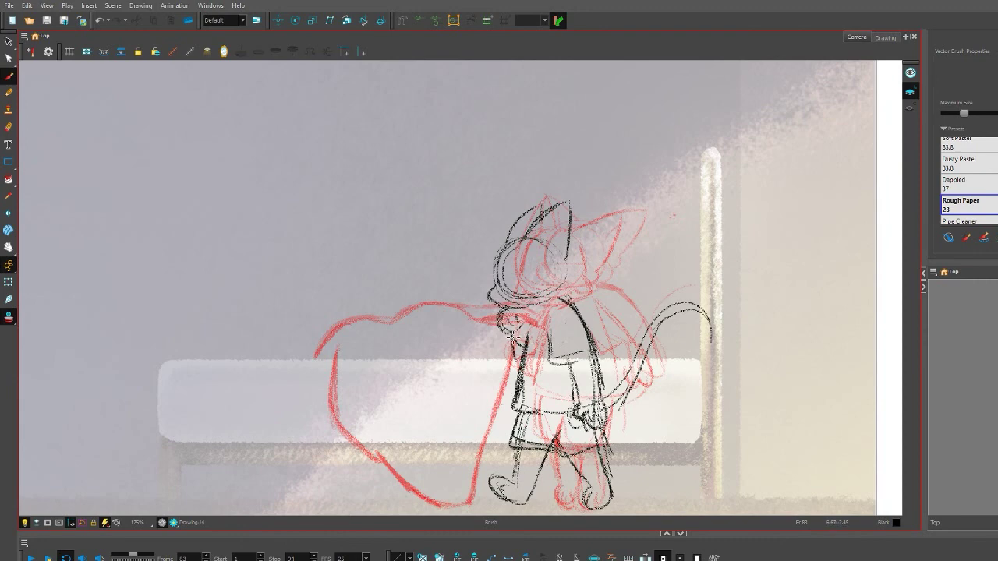
{"action": "left_click_drag", "start_coordinate": [553, 249], "coordinate": [531, 222]}
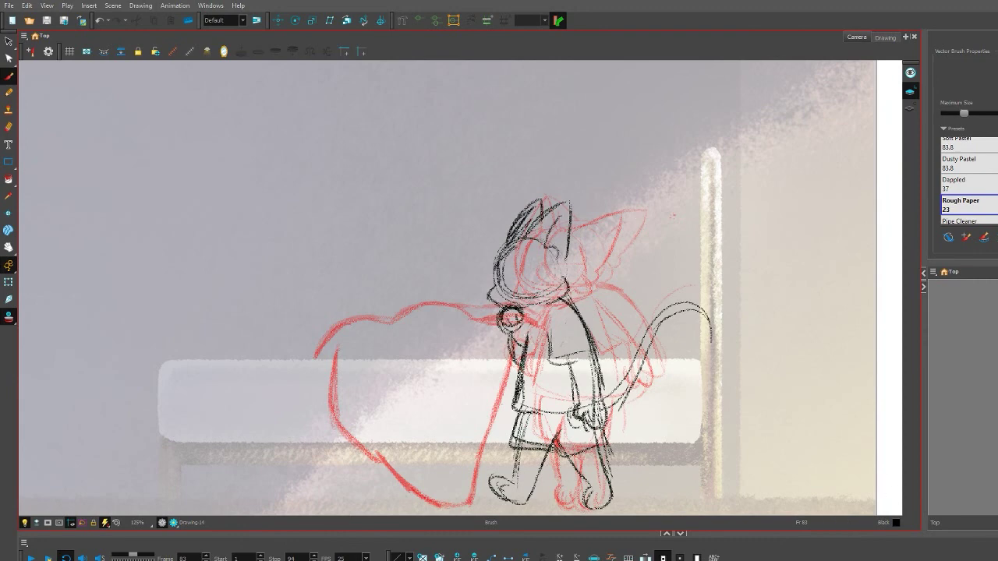
Check the walking pose against the whole scene and draw its blanket outline trailing from the raised hand
{"action": "key", "text": "comma"}
{"action": "key", "text": "period"}
{"action": "key", "text": "2"}
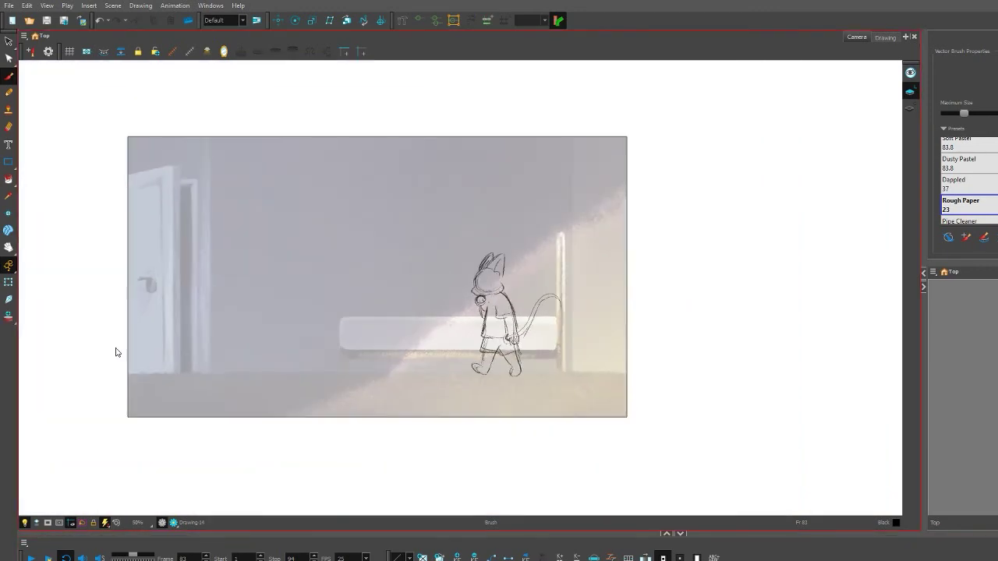
{"action": "key", "text": "Return"}
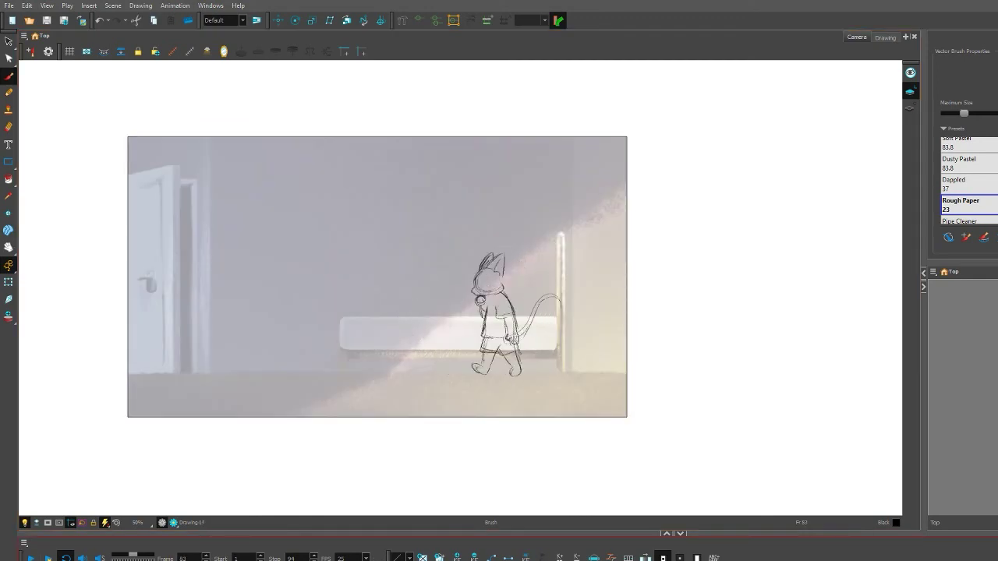
{"action": "left_click_drag", "start_coordinate": [436, 298], "coordinate": [455, 298]}
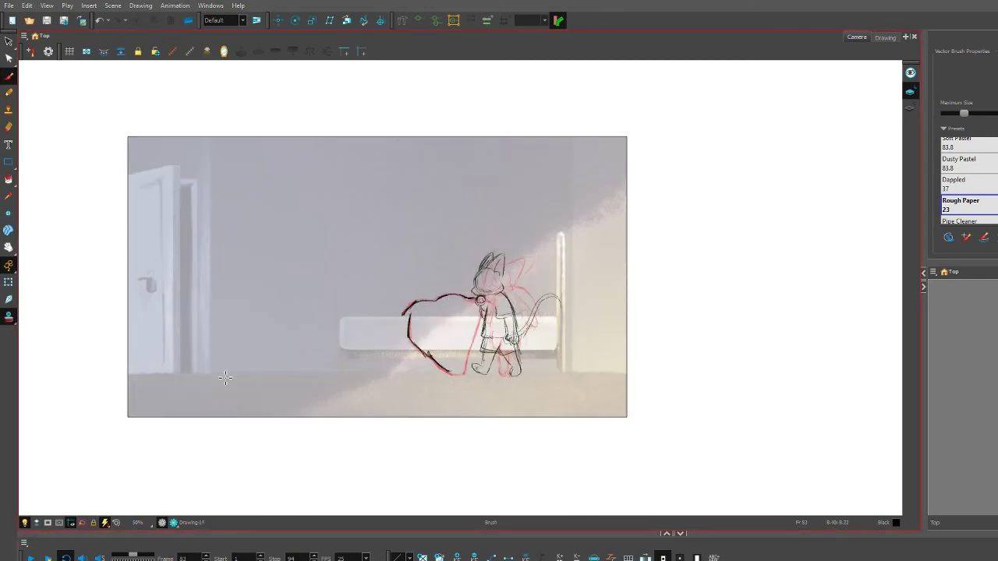
{"action": "key", "text": "2"}
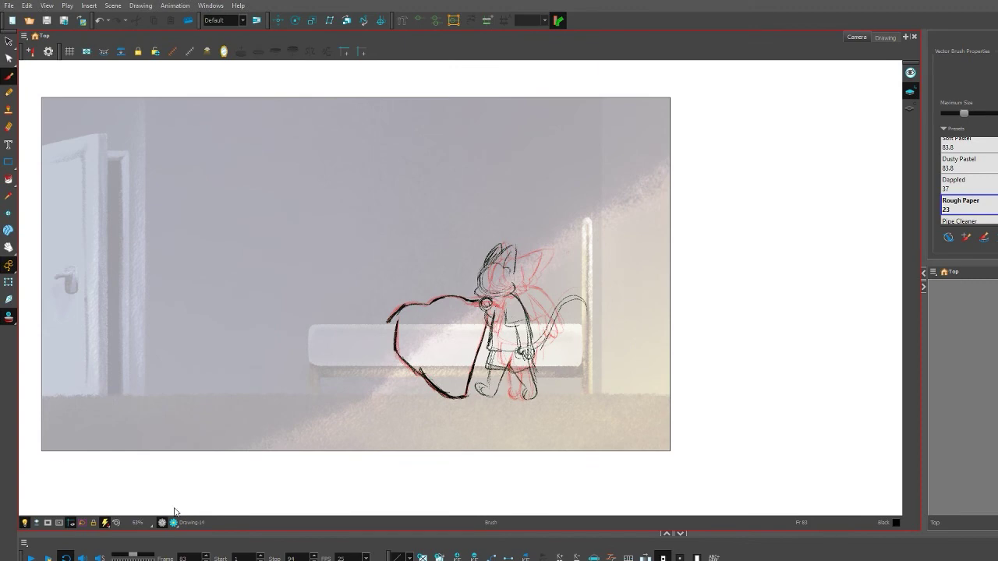
Sketch an in-between of the standing and walking poses, covering the head, ears, arms, shirt and legs
{"action": "key", "text": "comma"}
{"action": "key", "text": "comma"}
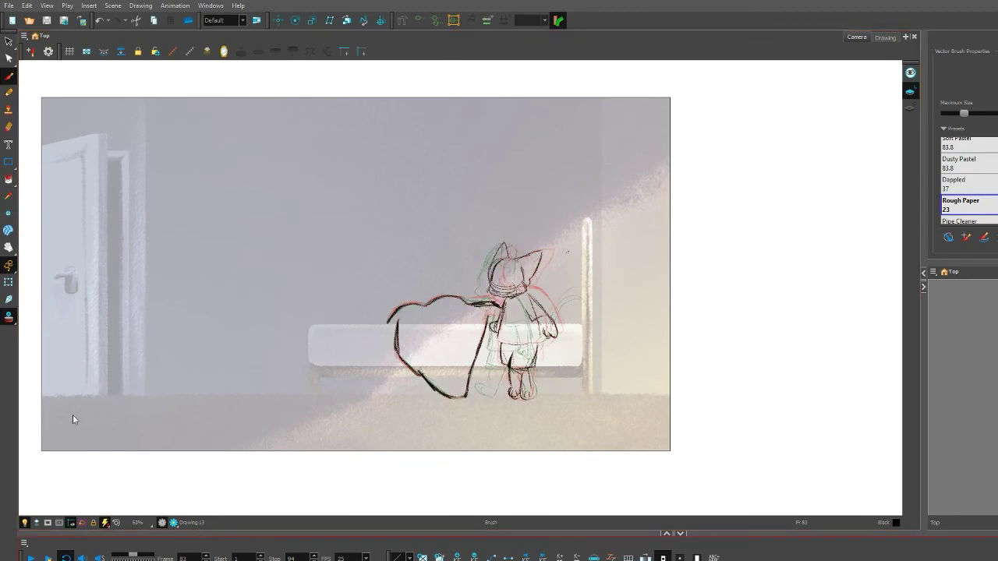
{"action": "key", "text": "period"}
{"action": "key", "text": "period"}
{"action": "scroll", "coordinate": [396, 332], "scroll_direction": "up", "scroll_amount": 2}
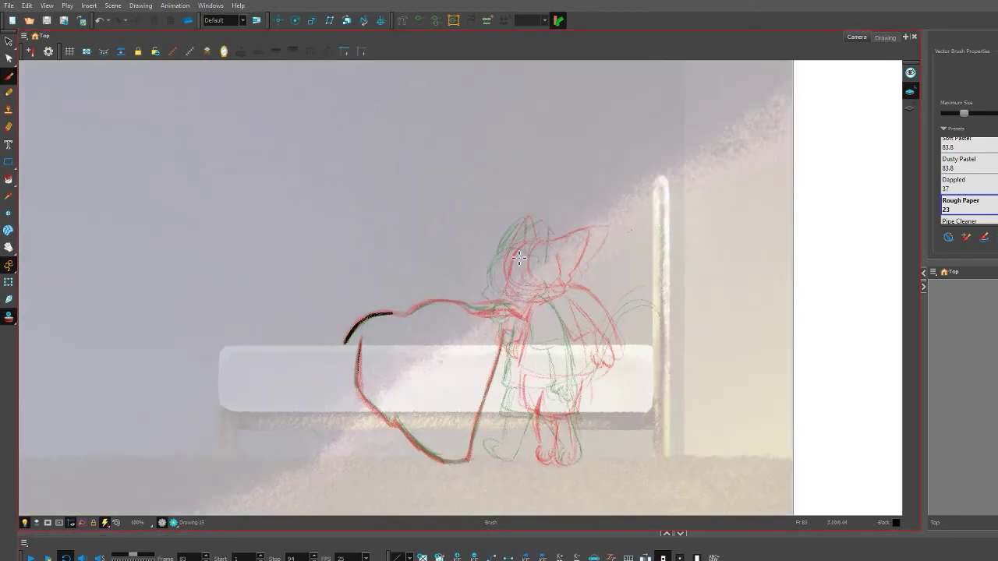
{"action": "mouse_move", "coordinate": [507, 274]}
{"action": "left_mouse_down"}
{"action": "mouse_move", "coordinate": [541, 254]}
{"action": "mouse_move", "coordinate": [536, 227]}
{"action": "left_mouse_up"}
{"action": "left_click_drag", "start_coordinate": [570, 263], "coordinate": [577, 234]}
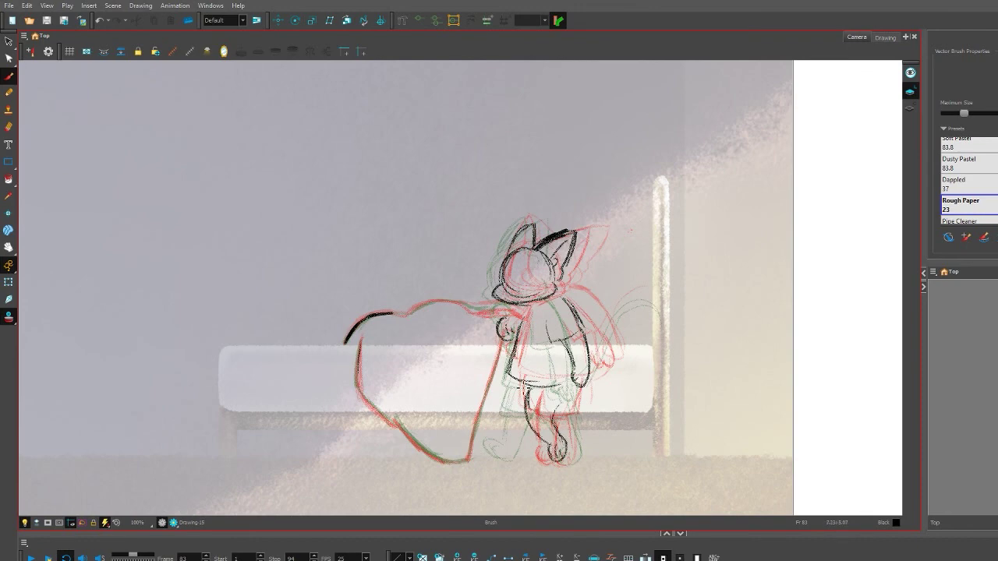
Add the in-between's curved tail and trace its blanket outline along the top, lower corner and sides
{"action": "left_click_drag", "start_coordinate": [568, 393], "coordinate": [659, 326]}
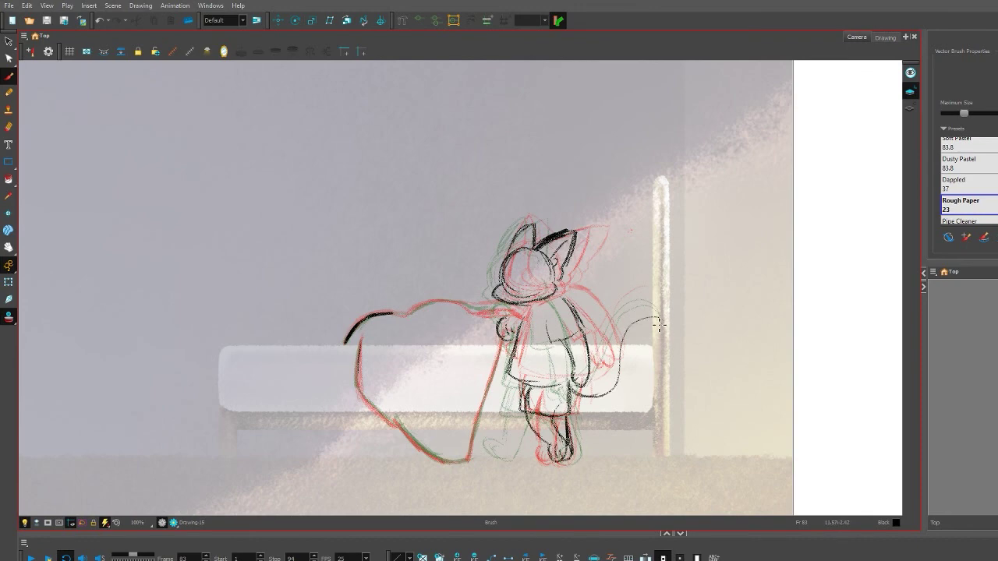
{"action": "left_click_drag", "start_coordinate": [394, 314], "coordinate": [503, 312]}
{"action": "mouse_move", "coordinate": [394, 425]}
{"action": "left_mouse_down"}
{"action": "mouse_move", "coordinate": [425, 453]}
{"action": "mouse_move", "coordinate": [485, 407]}
{"action": "left_mouse_up"}
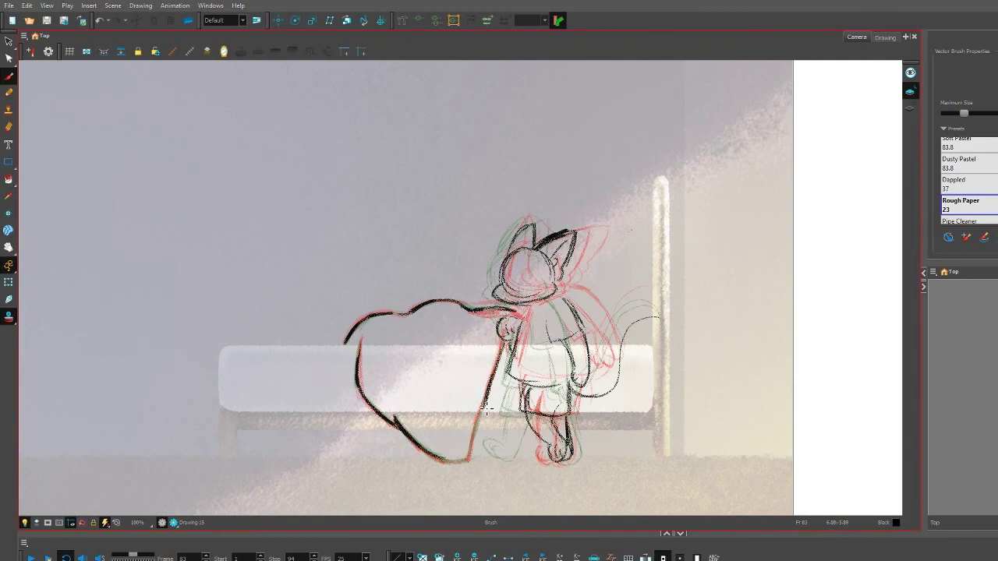
Step through the rough poses and play the animation to check the motion
{"action": "key", "text": "period"}
{"action": "key", "text": "period"}
{"action": "key", "text": "period"}
{"action": "key", "text": "period"}
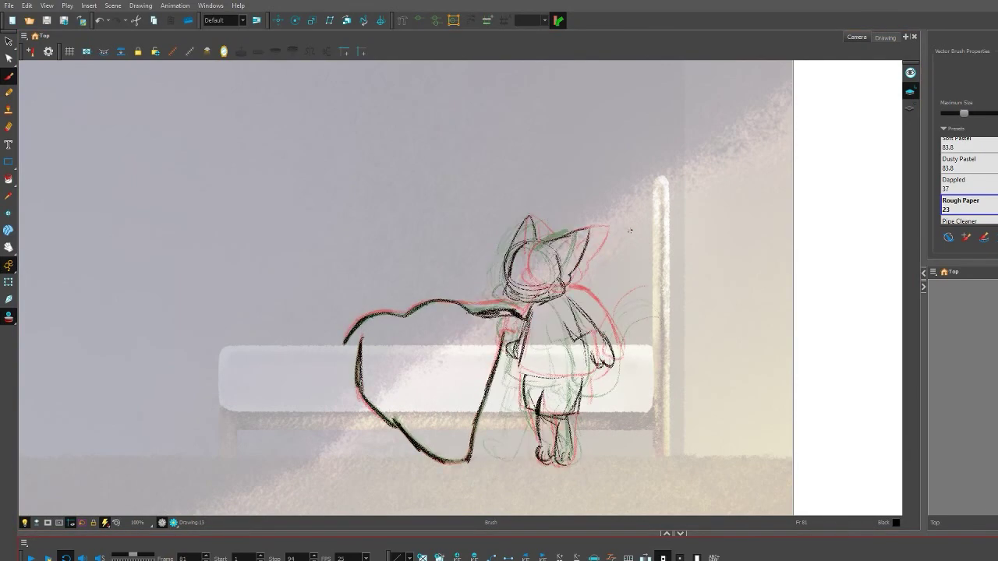
{"action": "key", "text": "space"}
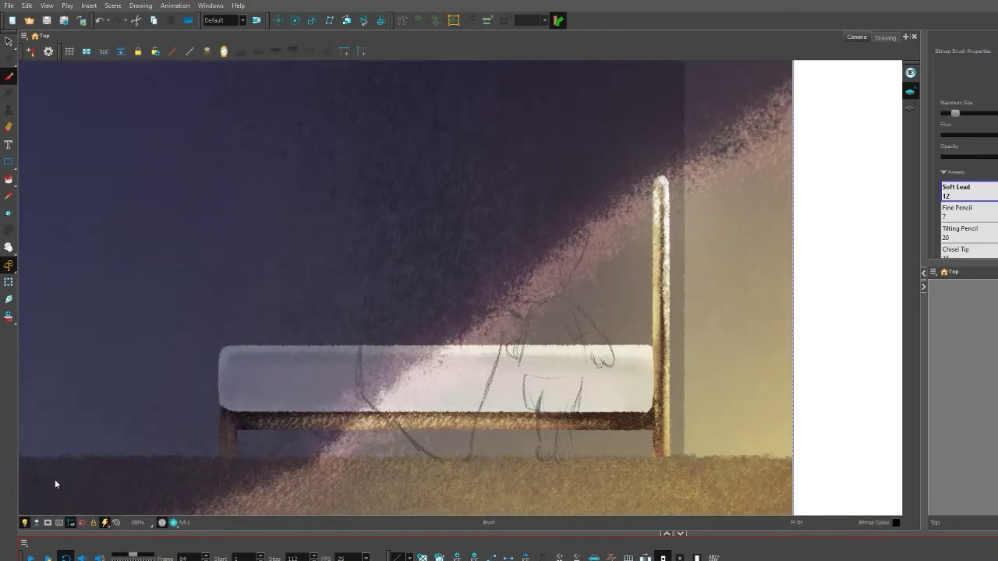
{"action": "left_click", "coordinate": [54, 484]}
{"action": "key", "text": "Return"}
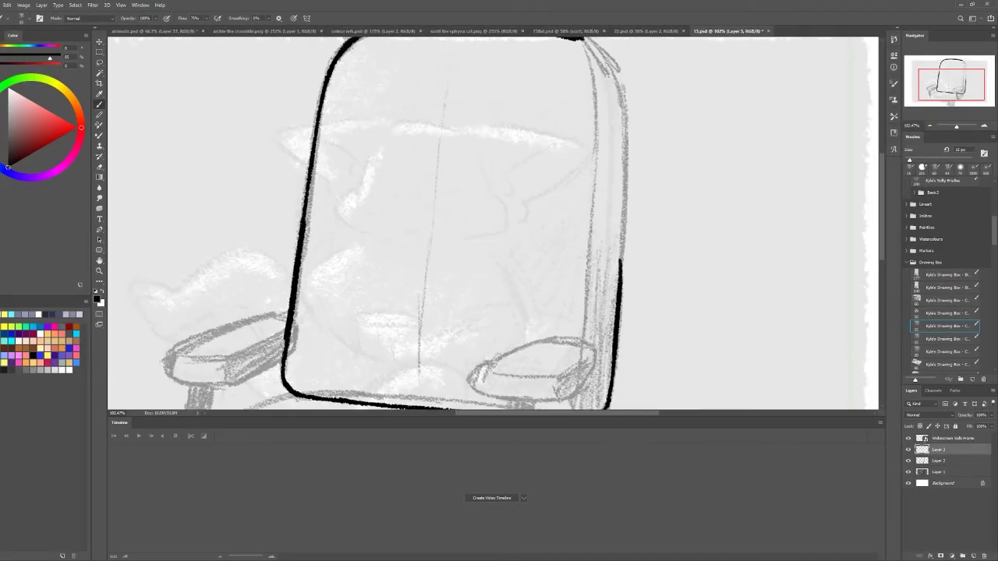
Switch to the chair drawing in Photoshop and paint the chair back solid black inside its outline
{"action": "scroll", "coordinate": [491, 226], "scroll_direction": "up", "scroll_amount": 1}
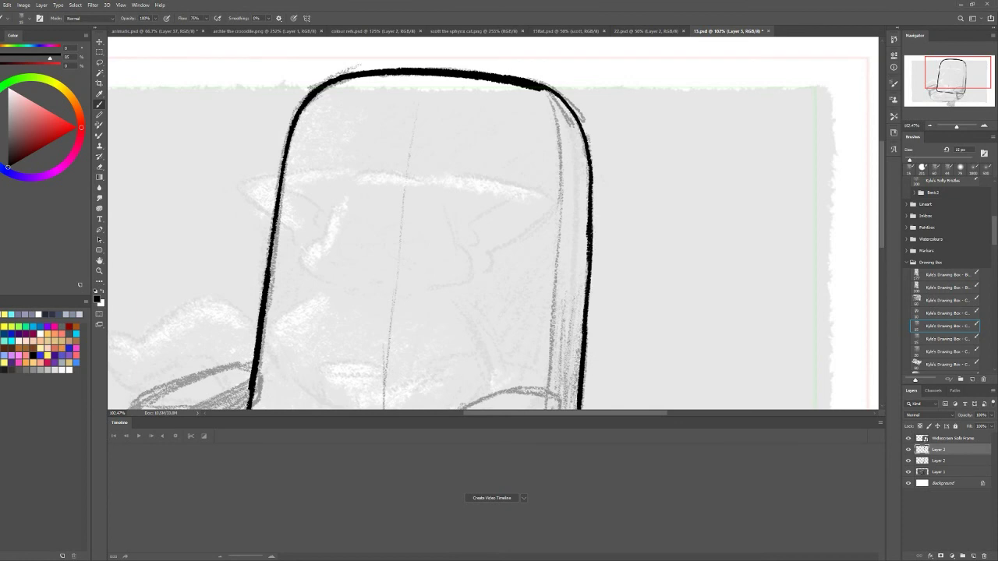
{"action": "left_click_drag", "start_coordinate": [349, 139], "coordinate": [326, 248]}
{"action": "mouse_move", "coordinate": [290, 196]}
{"action": "left_mouse_down"}
{"action": "mouse_move", "coordinate": [270, 290]}
{"action": "mouse_move", "coordinate": [316, 98]}
{"action": "mouse_move", "coordinate": [421, 77]}
{"action": "mouse_move", "coordinate": [296, 258]}
{"action": "mouse_move", "coordinate": [343, 140]}
{"action": "mouse_move", "coordinate": [452, 82]}
{"action": "mouse_move", "coordinate": [522, 86]}
{"action": "mouse_move", "coordinate": [344, 242]}
{"action": "mouse_move", "coordinate": [277, 362]}
{"action": "left_mouse_up"}
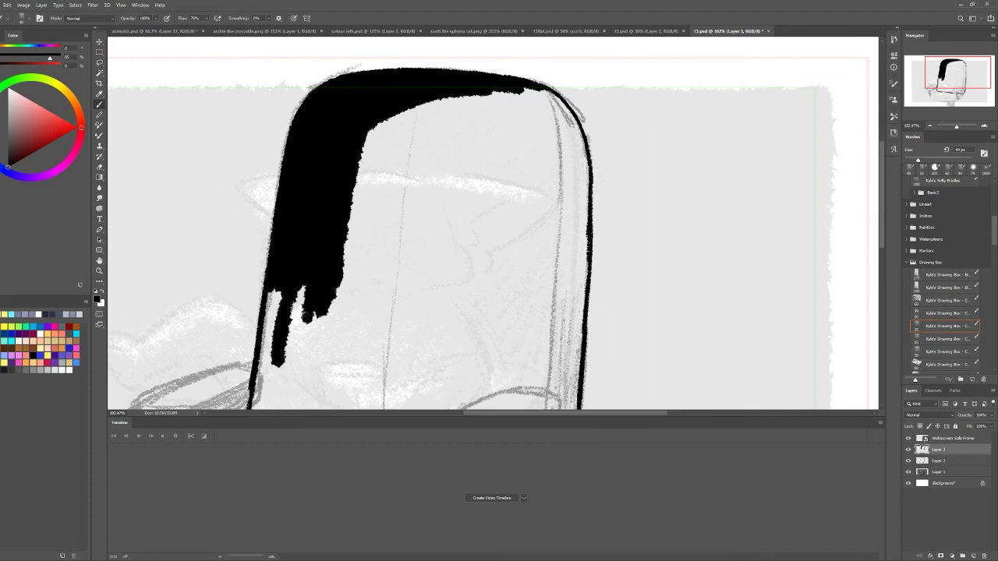
{"action": "mouse_move", "coordinate": [316, 293]}
{"action": "left_mouse_down"}
{"action": "mouse_move", "coordinate": [262, 390]}
{"action": "mouse_move", "coordinate": [331, 347]}
{"action": "mouse_move", "coordinate": [409, 277]}
{"action": "mouse_move", "coordinate": [435, 132]}
{"action": "mouse_move", "coordinate": [367, 117]}
{"action": "mouse_move", "coordinate": [382, 222]}
{"action": "left_mouse_up"}
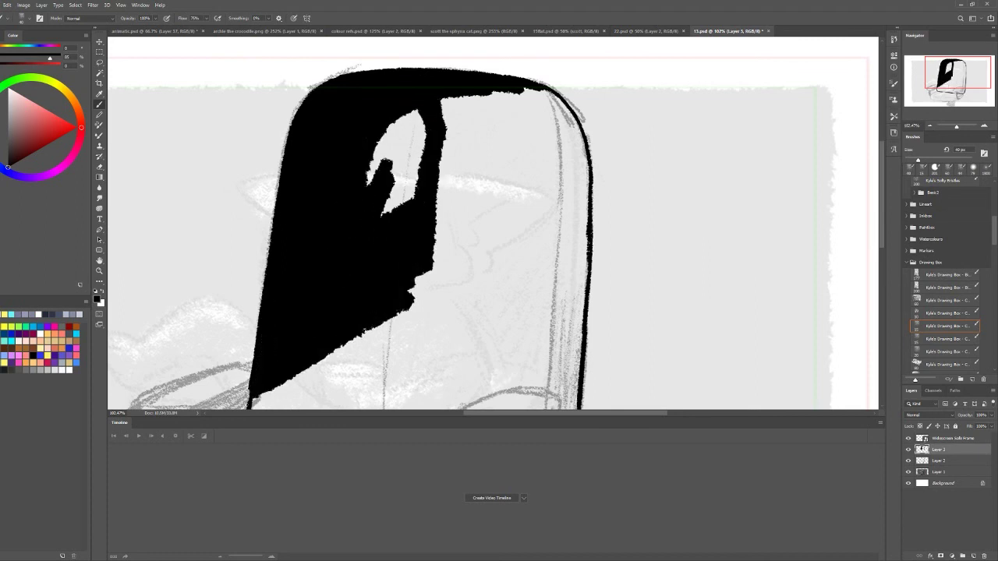
{"action": "mouse_move", "coordinate": [375, 176]}
{"action": "left_mouse_down"}
{"action": "mouse_move", "coordinate": [422, 117]}
{"action": "mouse_move", "coordinate": [390, 211]}
{"action": "mouse_move", "coordinate": [300, 264]}
{"action": "left_mouse_up"}
{"action": "left_click_drag", "start_coordinate": [312, 344], "coordinate": [413, 253]}
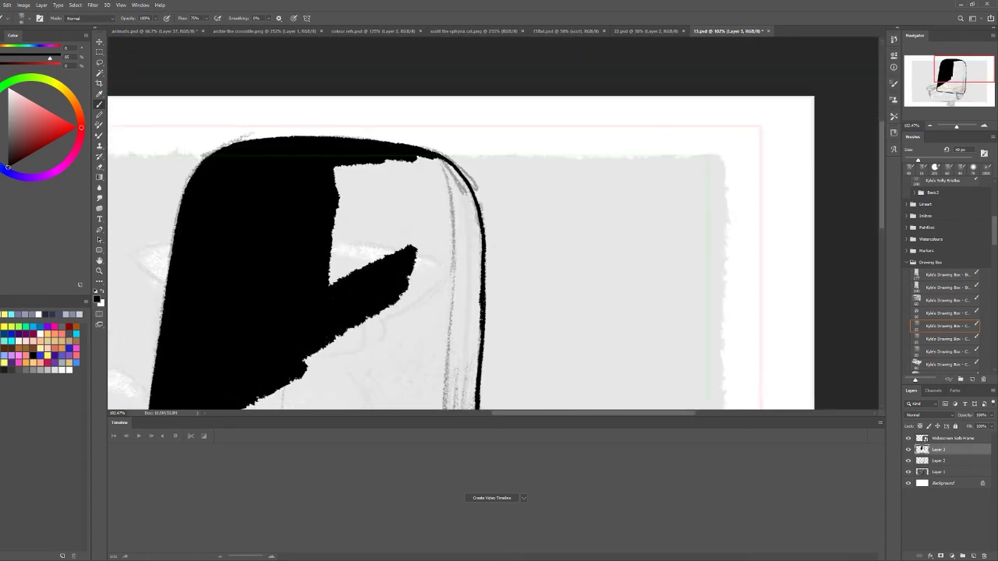
{"action": "mouse_move", "coordinate": [335, 281]}
{"action": "left_mouse_down"}
{"action": "mouse_move", "coordinate": [351, 167]}
{"action": "mouse_move", "coordinate": [386, 257]}
{"action": "mouse_move", "coordinate": [425, 171]}
{"action": "mouse_move", "coordinate": [394, 195]}
{"action": "mouse_move", "coordinate": [445, 175]}
{"action": "mouse_move", "coordinate": [477, 259]}
{"action": "left_mouse_up"}
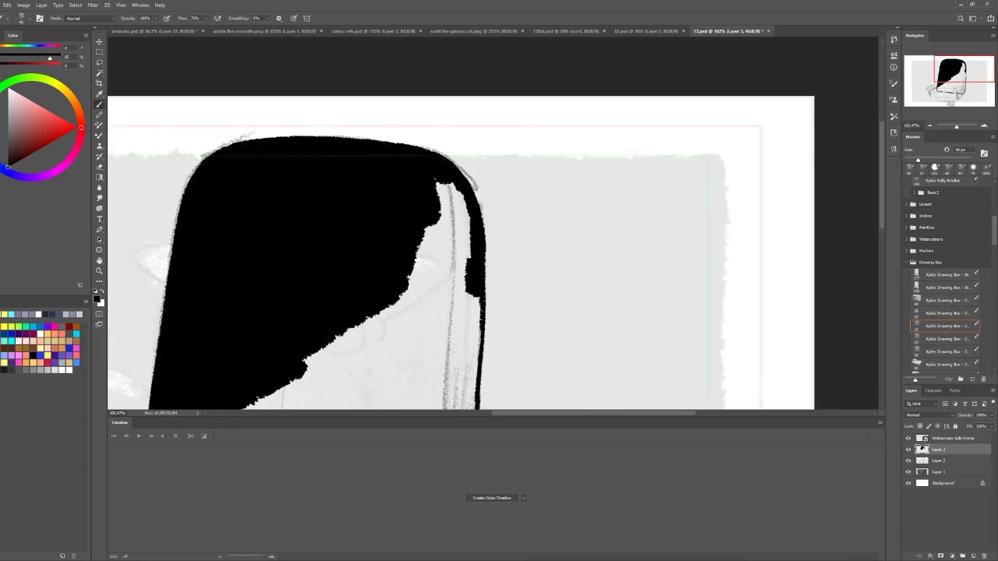
{"action": "mouse_move", "coordinate": [417, 288]}
{"action": "left_mouse_down"}
{"action": "mouse_move", "coordinate": [449, 180]}
{"action": "mouse_move", "coordinate": [467, 288]}
{"action": "mouse_move", "coordinate": [327, 355]}
{"action": "mouse_move", "coordinate": [460, 304]}
{"action": "mouse_move", "coordinate": [297, 382]}
{"action": "mouse_move", "coordinate": [480, 296]}
{"action": "left_mouse_up"}
{"action": "mouse_move", "coordinate": [477, 331]}
{"action": "left_mouse_down"}
{"action": "mouse_move", "coordinate": [472, 390]}
{"action": "mouse_move", "coordinate": [530, 164]}
{"action": "left_mouse_up"}
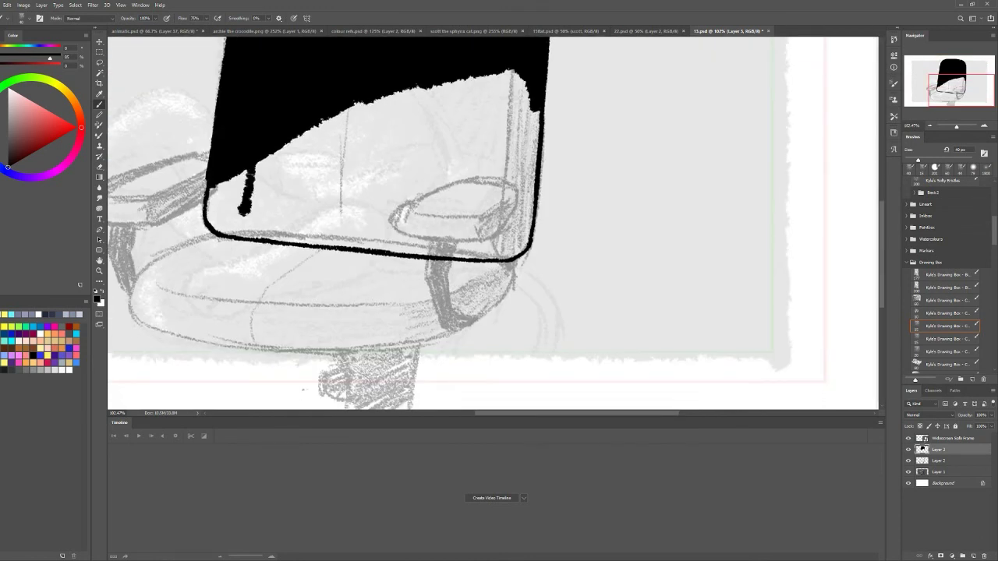
{"action": "mouse_move", "coordinate": [243, 173]}
{"action": "left_mouse_down"}
{"action": "mouse_move", "coordinate": [234, 212]}
{"action": "mouse_move", "coordinate": [247, 204]}
{"action": "mouse_move", "coordinate": [229, 224]}
{"action": "mouse_move", "coordinate": [279, 232]}
{"action": "mouse_move", "coordinate": [262, 187]}
{"action": "mouse_move", "coordinate": [278, 192]}
{"action": "mouse_move", "coordinate": [384, 113]}
{"action": "mouse_move", "coordinate": [436, 123]}
{"action": "mouse_move", "coordinate": [450, 97]}
{"action": "mouse_move", "coordinate": [407, 195]}
{"action": "mouse_move", "coordinate": [485, 75]}
{"action": "mouse_move", "coordinate": [524, 187]}
{"action": "mouse_move", "coordinate": [535, 156]}
{"action": "mouse_move", "coordinate": [528, 230]}
{"action": "mouse_move", "coordinate": [430, 195]}
{"action": "mouse_move", "coordinate": [454, 218]}
{"action": "mouse_move", "coordinate": [493, 183]}
{"action": "mouse_move", "coordinate": [501, 211]}
{"action": "mouse_move", "coordinate": [431, 246]}
{"action": "mouse_move", "coordinate": [333, 243]}
{"action": "mouse_move", "coordinate": [503, 253]}
{"action": "mouse_move", "coordinate": [517, 232]}
{"action": "mouse_move", "coordinate": [372, 195]}
{"action": "mouse_move", "coordinate": [352, 195]}
{"action": "mouse_move", "coordinate": [313, 222]}
{"action": "mouse_move", "coordinate": [339, 209]}
{"action": "left_mouse_up"}
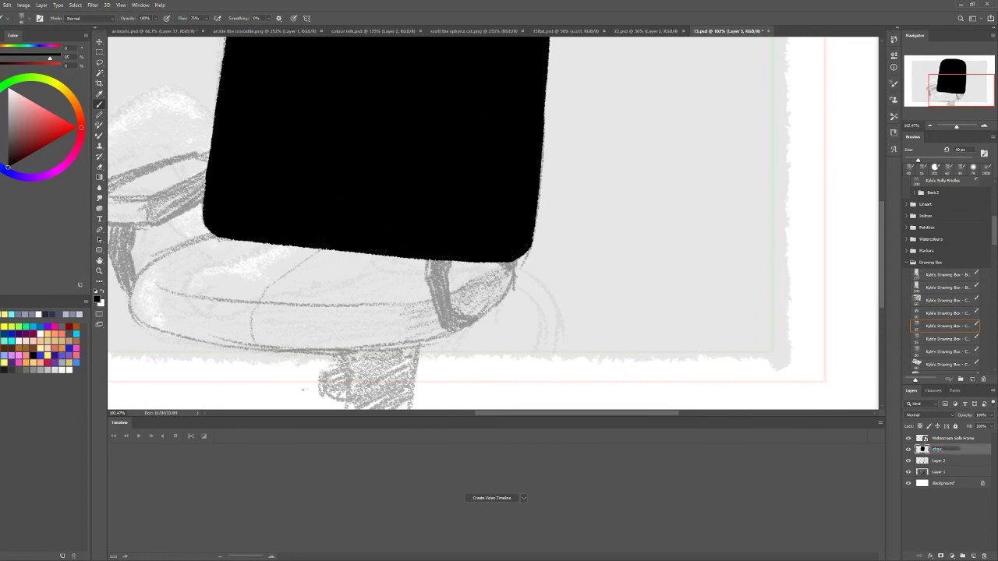
Name the painted layer "chair back" and add new layers named "chair bottom" and "chair stand"
{"action": "key", "text": "Return"}
{"action": "key", "text": "ctrl+shift+alt+n"}
{"action": "key", "text": "Return"}
{"action": "key", "text": "ctrl+shift+alt+n"}
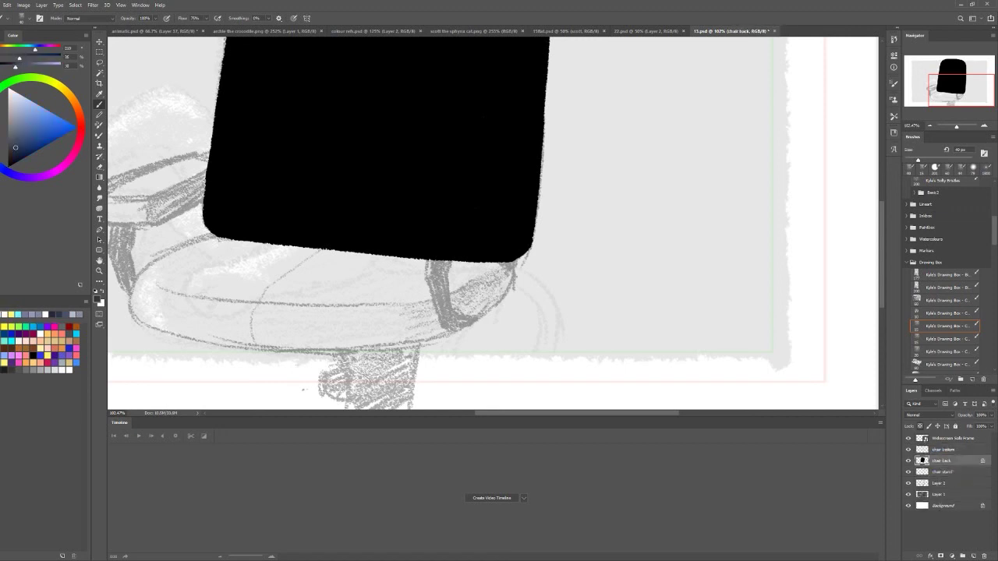
Lock the chair back layer's transparency and recolour the whole black shape dark navy blue with a large brush
{"action": "left_click_drag", "start_coordinate": [379, 140], "coordinate": [380, 188]}
{"action": "key", "text": "ctrl+minus"}
{"action": "key", "text": "alt+bracketright"}
{"action": "key", "text": "bracketright"}
{"action": "key", "text": "bracketright"}
{"action": "key", "text": "bracketright"}
{"action": "key", "text": "bracketright"}
{"action": "key", "text": "bracketright"}
{"action": "key", "text": "bracketright"}
{"action": "key", "text": "bracketright"}
{"action": "key", "text": "bracketright"}
{"action": "key", "text": "bracketright"}
{"action": "key", "text": "bracketright"}
{"action": "mouse_move", "coordinate": [444, 195]}
{"action": "left_mouse_down"}
{"action": "mouse_move", "coordinate": [374, 172]}
{"action": "mouse_move", "coordinate": [507, 171]}
{"action": "mouse_move", "coordinate": [453, 281]}
{"action": "mouse_move", "coordinate": [351, 327]}
{"action": "mouse_move", "coordinate": [526, 340]}
{"action": "left_mouse_up"}
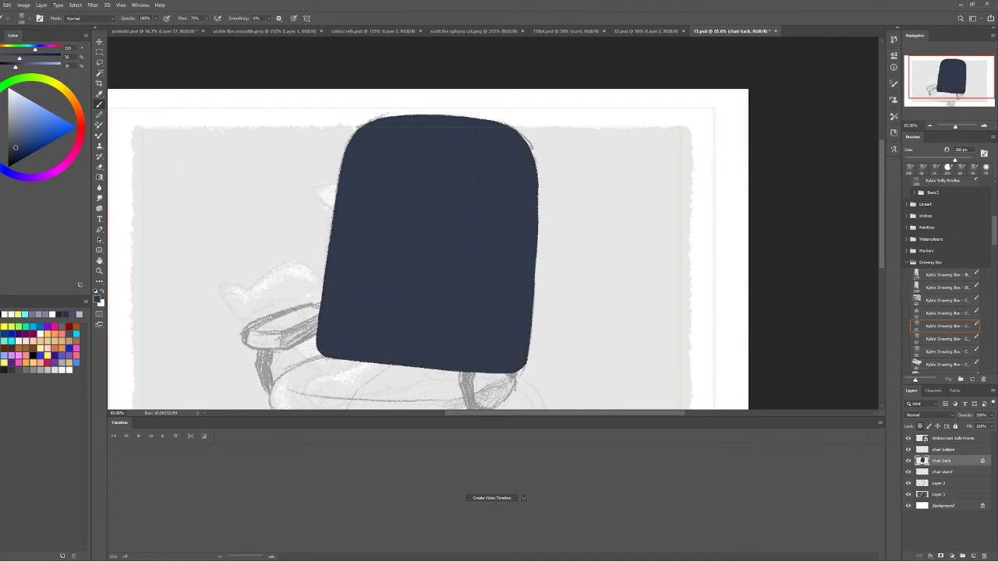
Move the sketch layer above the chair layers at 30% opacity, hide Layer 1, and ready a small black brush on the chair bottom layer
{"action": "key", "text": "alt+bracketright"}
{"action": "key", "text": "d"}
{"action": "key", "text": "bracketleft"}
{"action": "key", "text": "bracketleft"}
{"action": "key", "text": "bracketleft"}
{"action": "key", "text": "bracketleft"}
{"action": "key", "text": "bracketleft"}
{"action": "key", "text": "bracketleft"}
{"action": "key", "text": "bracketleft"}
{"action": "key", "text": "bracketleft"}
{"action": "key", "text": "bracketleft"}
{"action": "key", "text": "bracketleft"}
{"action": "key", "text": "bracketleft"}
{"action": "key", "text": "bracketleft"}
{"action": "key", "text": "bracketleft"}
{"action": "key", "text": "bracketleft"}
{"action": "key", "text": "bracketleft"}
{"action": "scroll", "coordinate": [452, 234], "scroll_direction": "down", "scroll_amount": 2}
{"action": "key", "text": "ctrl+plus"}
{"action": "key", "text": "alt+bracketleft"}
{"action": "key", "text": "alt+bracketleft"}
{"action": "key", "text": "alt+bracketleft"}
{"action": "key", "text": "ctrl+bracketright"}
{"action": "key", "text": "ctrl+bracketright"}
{"action": "key", "text": "ctrl+bracketright"}
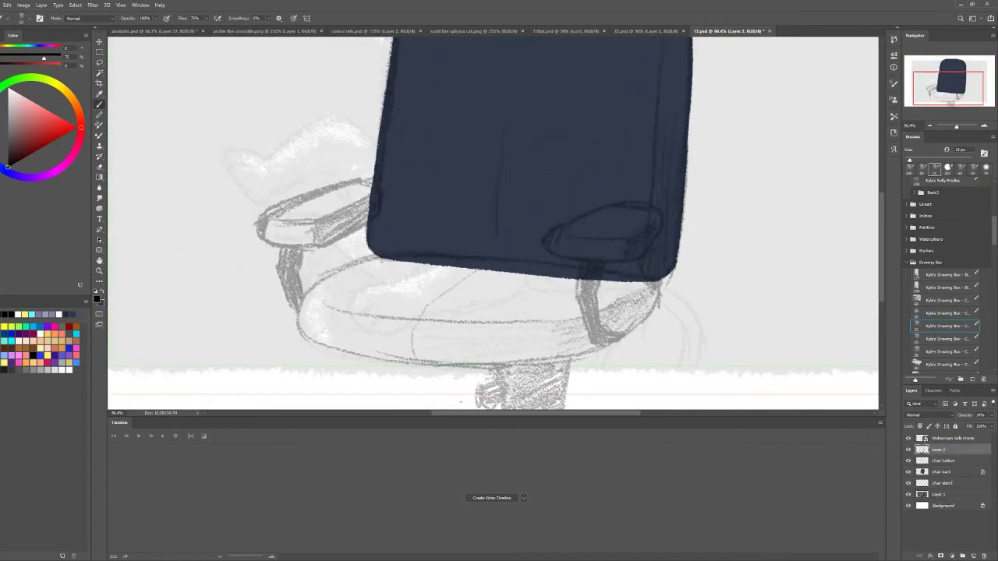
{"action": "key", "text": "alt+bracketleft"}
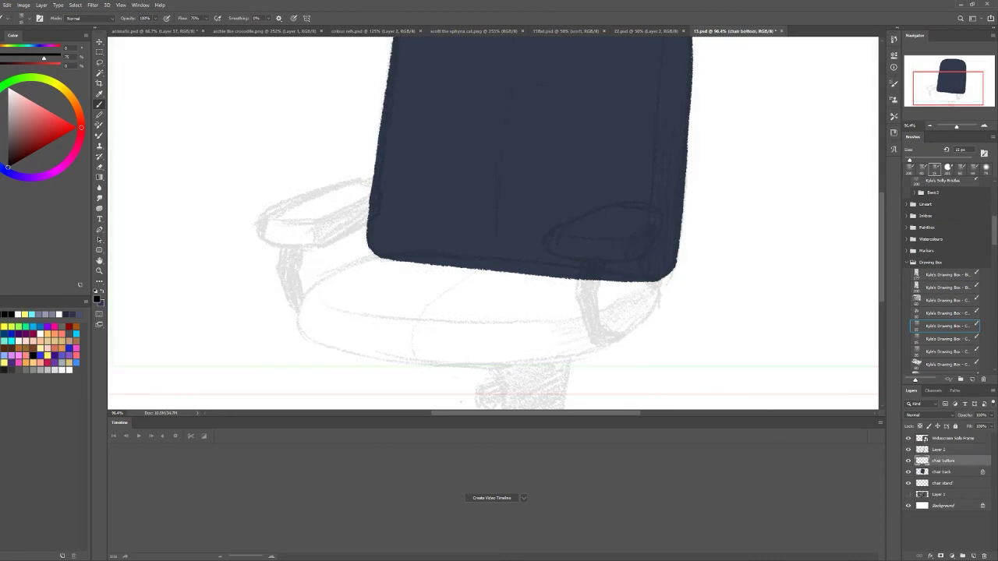
Trace the oval seat outline in black on the chair bottom layer, following the sketch below the chair back
{"action": "scroll", "coordinate": [448, 329], "scroll_direction": "up", "scroll_amount": 2}
{"action": "left_click_drag", "start_coordinate": [270, 263], "coordinate": [387, 229]}
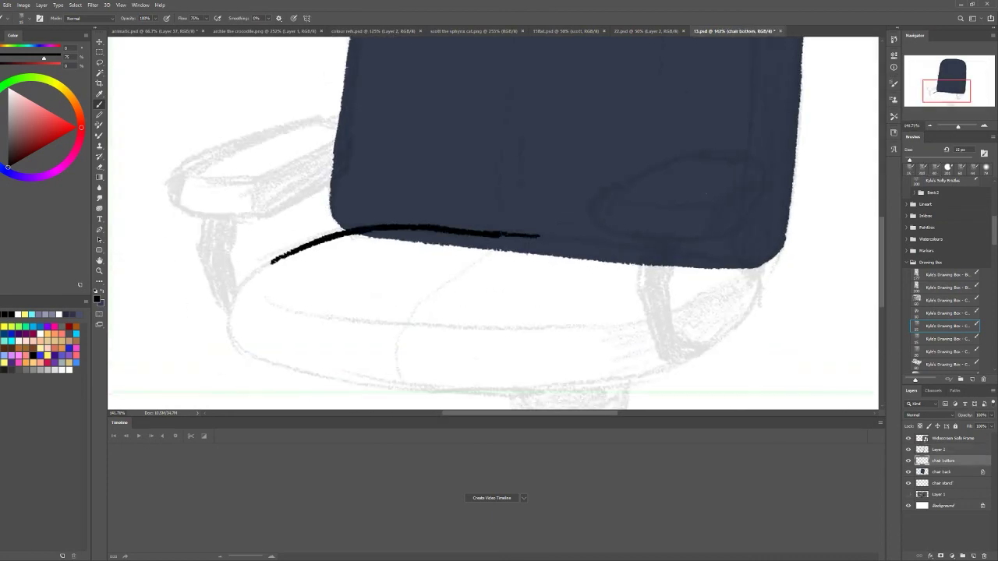
{"action": "left_click_drag", "start_coordinate": [667, 251], "coordinate": [724, 260]}
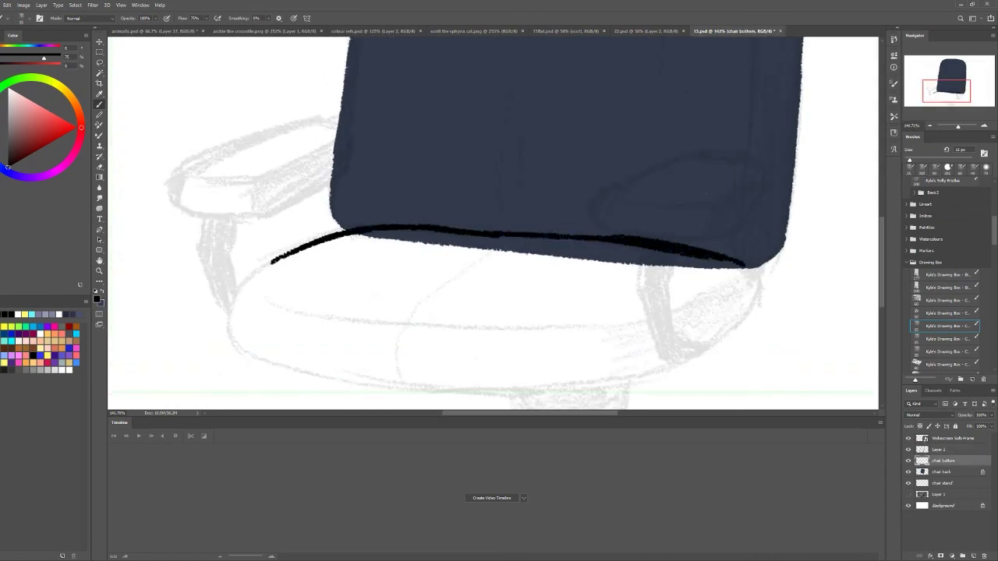
{"action": "mouse_move", "coordinate": [711, 347]}
{"action": "left_mouse_down"}
{"action": "mouse_move", "coordinate": [630, 379]}
{"action": "mouse_move", "coordinate": [495, 393]}
{"action": "left_mouse_up"}
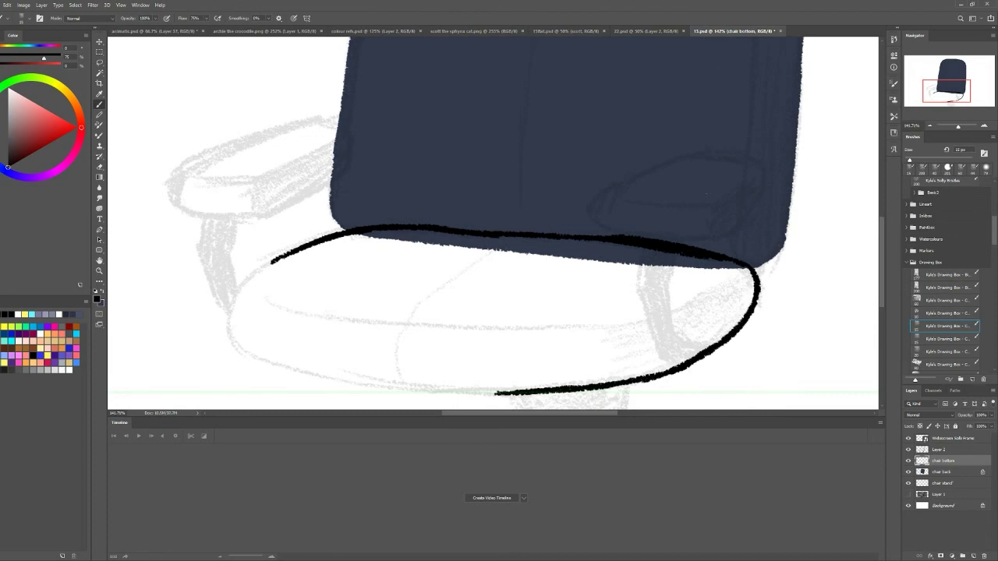
{"action": "left_click_drag", "start_coordinate": [290, 255], "coordinate": [229, 303]}
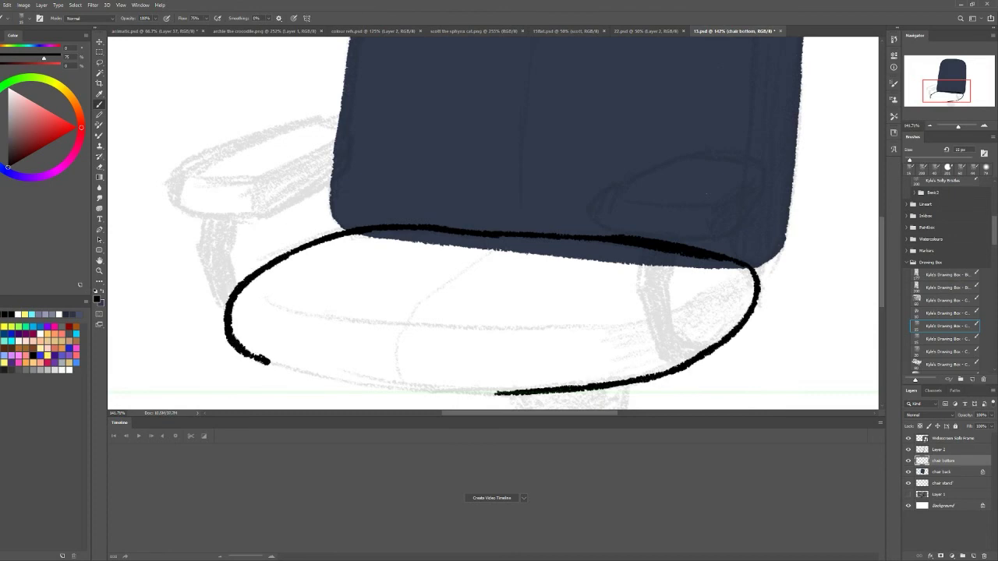
{"action": "left_click_drag", "start_coordinate": [270, 362], "coordinate": [357, 385]}
{"action": "mouse_move", "coordinate": [358, 385]}
{"action": "left_mouse_down"}
{"action": "mouse_move", "coordinate": [428, 277]}
{"action": "mouse_move", "coordinate": [584, 295]}
{"action": "left_mouse_up"}
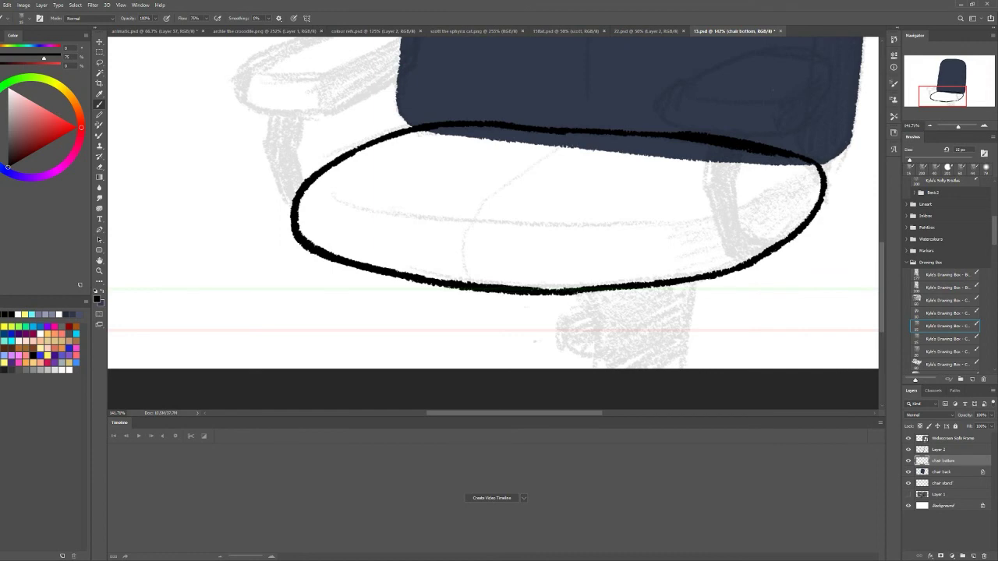
{"action": "mouse_move", "coordinate": [400, 139]}
{"action": "left_mouse_down"}
{"action": "mouse_move", "coordinate": [304, 196]}
{"action": "mouse_move", "coordinate": [528, 131]}
{"action": "mouse_move", "coordinate": [633, 147]}
{"action": "mouse_move", "coordinate": [351, 174]}
{"action": "mouse_move", "coordinate": [468, 153]}
{"action": "mouse_move", "coordinate": [359, 210]}
{"action": "mouse_move", "coordinate": [647, 163]}
{"action": "left_mouse_up"}
Fill the seat outline with solid black using a larger brush
{"action": "key", "text": "bracketright"}
{"action": "key", "text": "bracketright"}
{"action": "key", "text": "bracketright"}
{"action": "key", "text": "bracketright"}
{"action": "key", "text": "bracketright"}
{"action": "mouse_move", "coordinate": [491, 227]}
{"action": "left_mouse_down"}
{"action": "mouse_move", "coordinate": [312, 215]}
{"action": "mouse_move", "coordinate": [359, 258]}
{"action": "mouse_move", "coordinate": [437, 246]}
{"action": "mouse_move", "coordinate": [460, 273]}
{"action": "mouse_move", "coordinate": [617, 284]}
{"action": "mouse_move", "coordinate": [624, 226]}
{"action": "mouse_move", "coordinate": [483, 258]}
{"action": "mouse_move", "coordinate": [561, 249]}
{"action": "left_mouse_up"}
{"action": "left_click_drag", "start_coordinate": [561, 250], "coordinate": [304, 265]}
{"action": "mouse_move", "coordinate": [421, 242]}
{"action": "left_mouse_down"}
{"action": "mouse_move", "coordinate": [367, 175]}
{"action": "mouse_move", "coordinate": [445, 167]}
{"action": "mouse_move", "coordinate": [522, 195]}
{"action": "mouse_move", "coordinate": [515, 234]}
{"action": "left_mouse_up"}
{"action": "mouse_move", "coordinate": [390, 249]}
{"action": "left_mouse_down"}
{"action": "mouse_move", "coordinate": [491, 258]}
{"action": "mouse_move", "coordinate": [437, 288]}
{"action": "mouse_move", "coordinate": [444, 269]}
{"action": "left_mouse_up"}
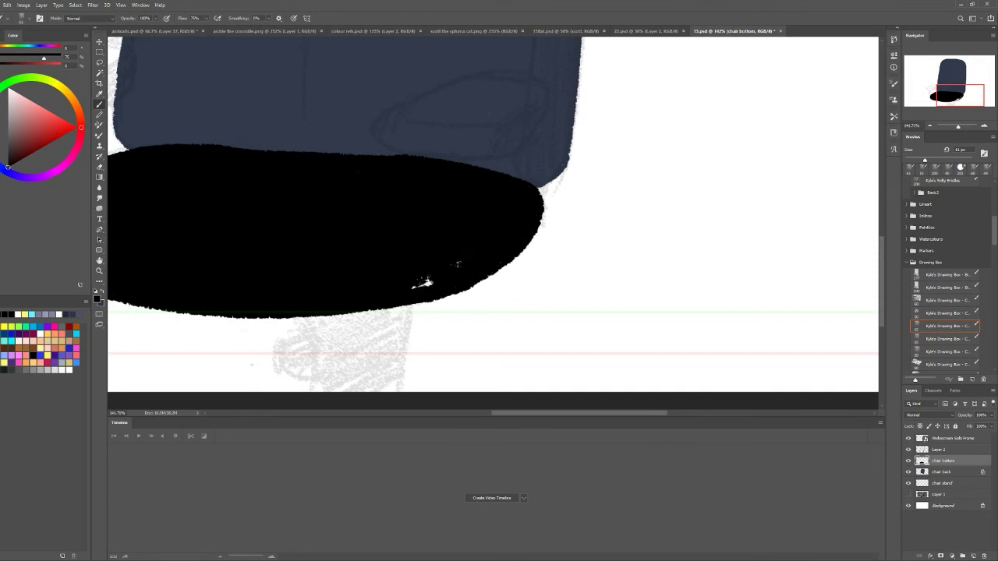
Sample the chair back's navy and recolour the whole seat with it, keeping the paint inside the seat shape
{"action": "left_click", "coordinate": [350, 94], "text": "alt"}
{"action": "left_click_drag", "start_coordinate": [538, 187], "coordinate": [449, 285]}
{"action": "left_click_drag", "start_coordinate": [448, 171], "coordinate": [425, 296]}
{"action": "scroll", "coordinate": [492, 214], "scroll_direction": "down", "scroll_amount": 3}
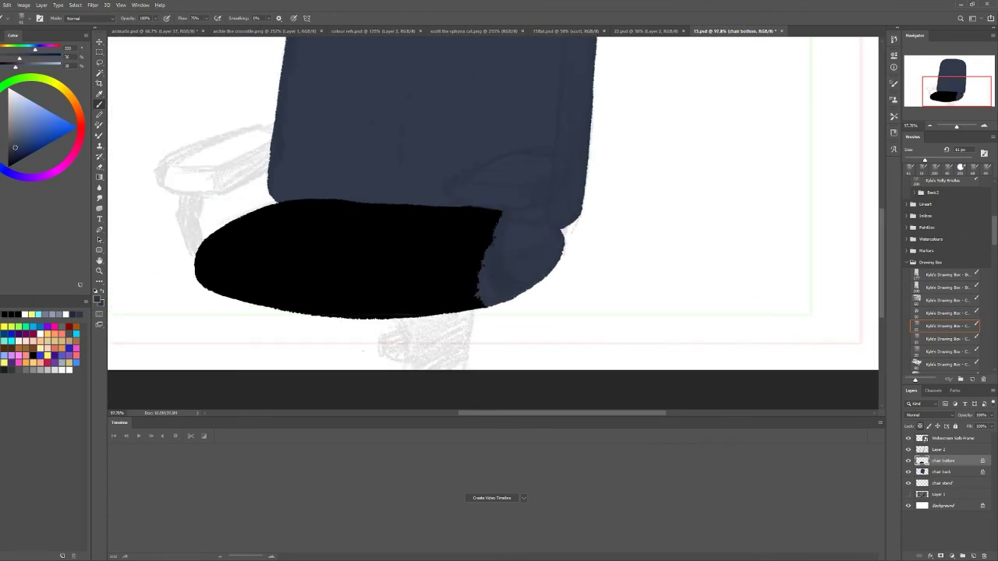
{"action": "left_click_drag", "start_coordinate": [234, 234], "coordinate": [320, 300]}
{"action": "left_click_drag", "start_coordinate": [492, 215], "coordinate": [437, 308]}
{"action": "left_click_drag", "start_coordinate": [296, 265], "coordinate": [437, 234]}
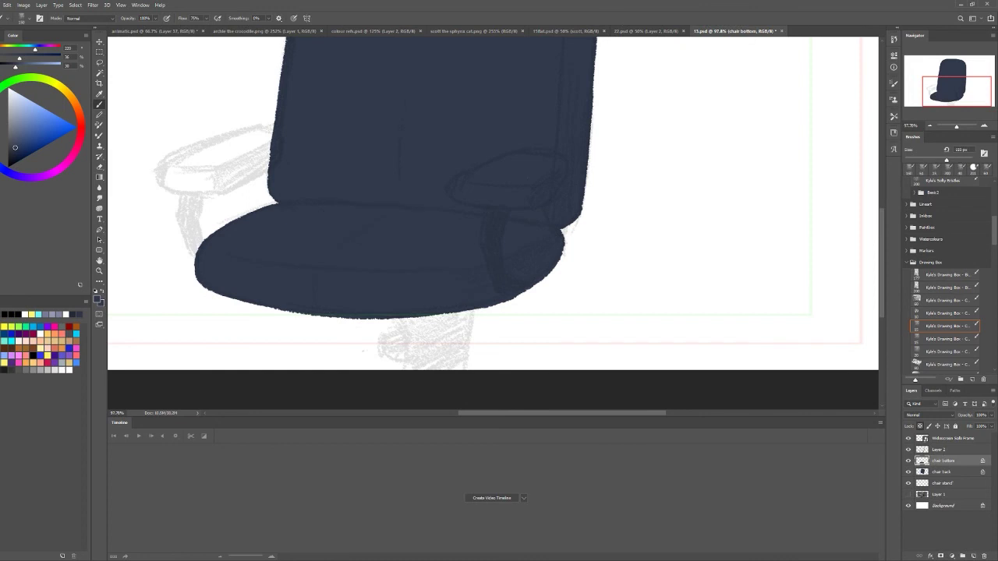
Add a new layer above the seat, then outline and fill the left armrest pad in black
{"action": "key", "text": "ctrl+shift+alt+n"}
{"action": "key", "text": "d"}
{"action": "scroll", "coordinate": [148, 117], "scroll_direction": "up", "scroll_amount": 3}
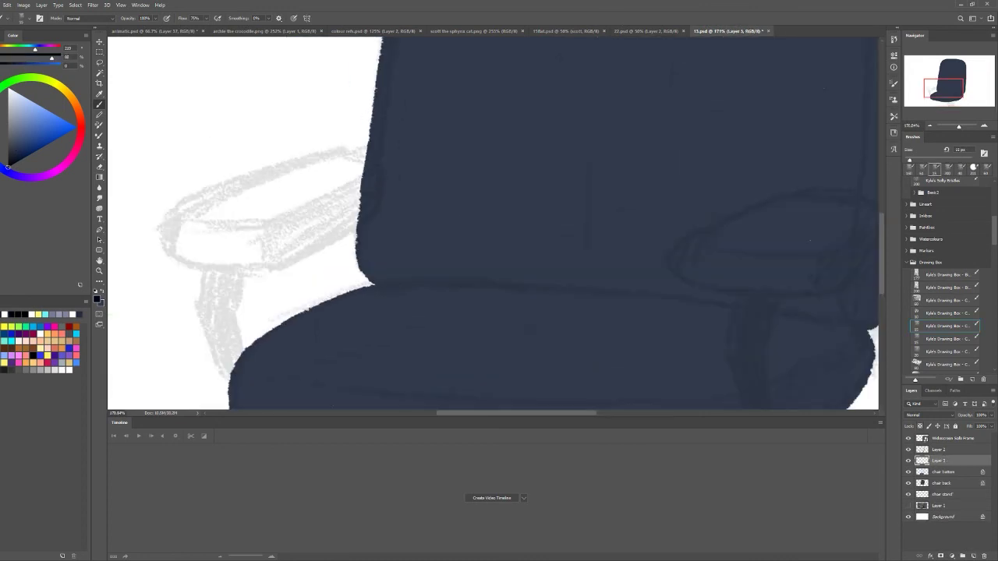
{"action": "left_click_drag", "start_coordinate": [234, 188], "coordinate": [338, 158]}
{"action": "left_click_drag", "start_coordinate": [191, 208], "coordinate": [384, 164]}
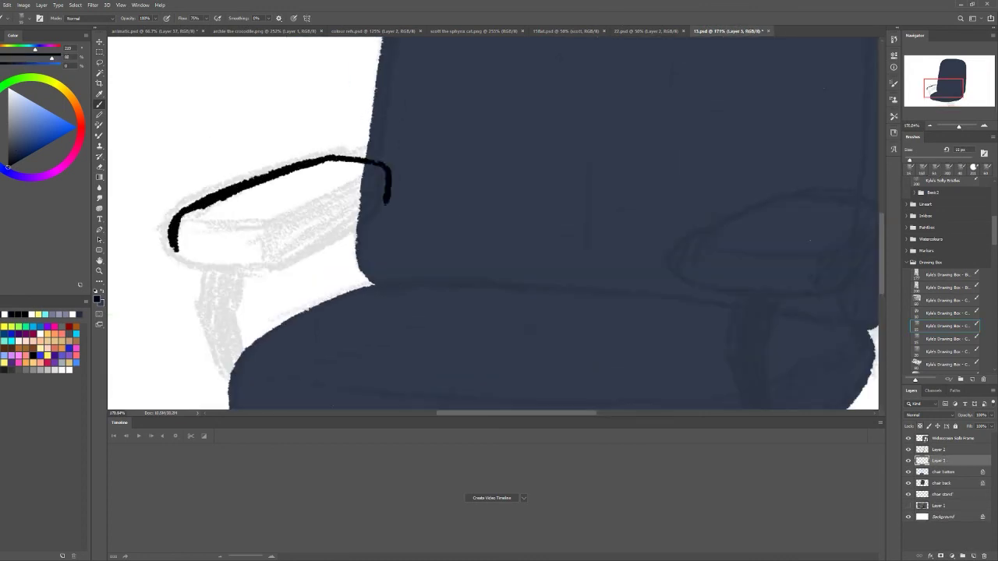
{"action": "left_click_drag", "start_coordinate": [173, 248], "coordinate": [284, 272]}
{"action": "left_click_drag", "start_coordinate": [386, 201], "coordinate": [281, 269]}
{"action": "mouse_move", "coordinate": [187, 222]}
{"action": "left_mouse_down"}
{"action": "mouse_move", "coordinate": [355, 163]}
{"action": "mouse_move", "coordinate": [265, 226]}
{"action": "mouse_move", "coordinate": [183, 249]}
{"action": "mouse_move", "coordinate": [265, 261]}
{"action": "mouse_move", "coordinate": [352, 221]}
{"action": "mouse_move", "coordinate": [382, 173]}
{"action": "mouse_move", "coordinate": [316, 232]}
{"action": "mouse_move", "coordinate": [257, 248]}
{"action": "mouse_move", "coordinate": [320, 220]}
{"action": "left_mouse_up"}
{"action": "left_click_drag", "start_coordinate": [701, 234], "coordinate": [265, 234]}
{"action": "left_click_drag", "start_coordinate": [421, 234], "coordinate": [577, 234]}
Outline the right armrest pad over the chair back and fill it solid black
{"action": "mouse_move", "coordinate": [356, 197]}
{"action": "left_mouse_down"}
{"action": "mouse_move", "coordinate": [301, 223]}
{"action": "mouse_move", "coordinate": [281, 272]}
{"action": "left_mouse_up"}
{"action": "left_click_drag", "start_coordinate": [335, 191], "coordinate": [421, 169]}
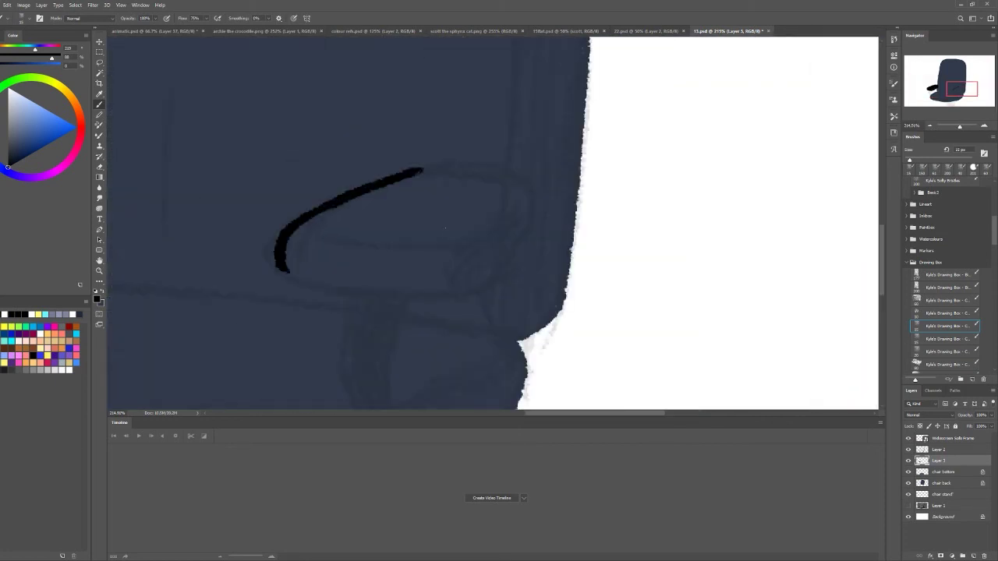
{"action": "left_click_drag", "start_coordinate": [279, 269], "coordinate": [448, 296]}
{"action": "left_click_drag", "start_coordinate": [421, 168], "coordinate": [537, 186]}
{"action": "left_click_drag", "start_coordinate": [535, 222], "coordinate": [425, 300]}
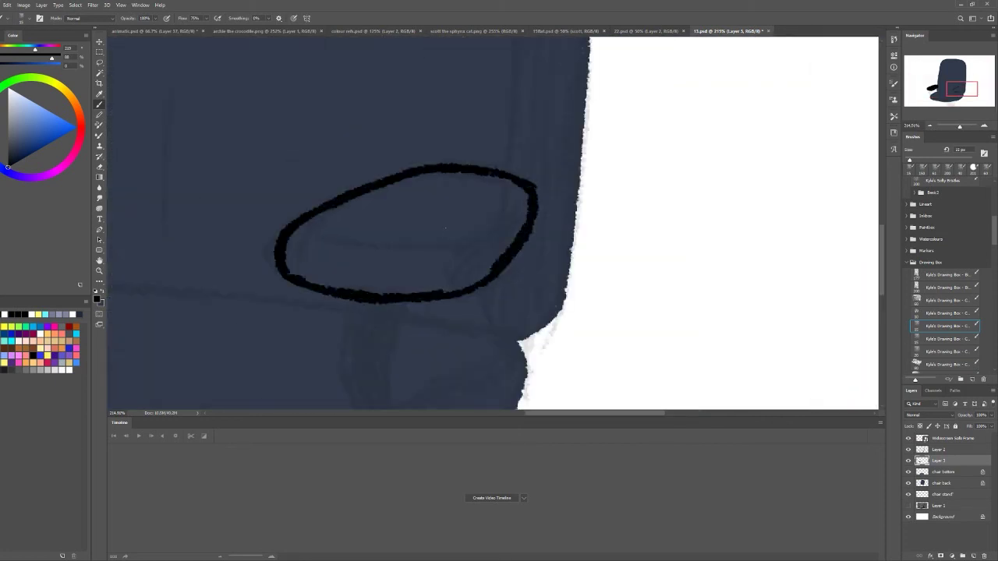
{"action": "mouse_move", "coordinate": [363, 200]}
{"action": "left_mouse_down"}
{"action": "mouse_move", "coordinate": [287, 269]}
{"action": "mouse_move", "coordinate": [460, 174]}
{"action": "mouse_move", "coordinate": [532, 191]}
{"action": "mouse_move", "coordinate": [457, 283]}
{"action": "mouse_move", "coordinate": [305, 284]}
{"action": "left_mouse_up"}
{"action": "mouse_move", "coordinate": [445, 227]}
{"action": "left_mouse_down"}
{"action": "mouse_move", "coordinate": [331, 265]}
{"action": "mouse_move", "coordinate": [484, 269]}
{"action": "mouse_move", "coordinate": [507, 203]}
{"action": "left_mouse_up"}
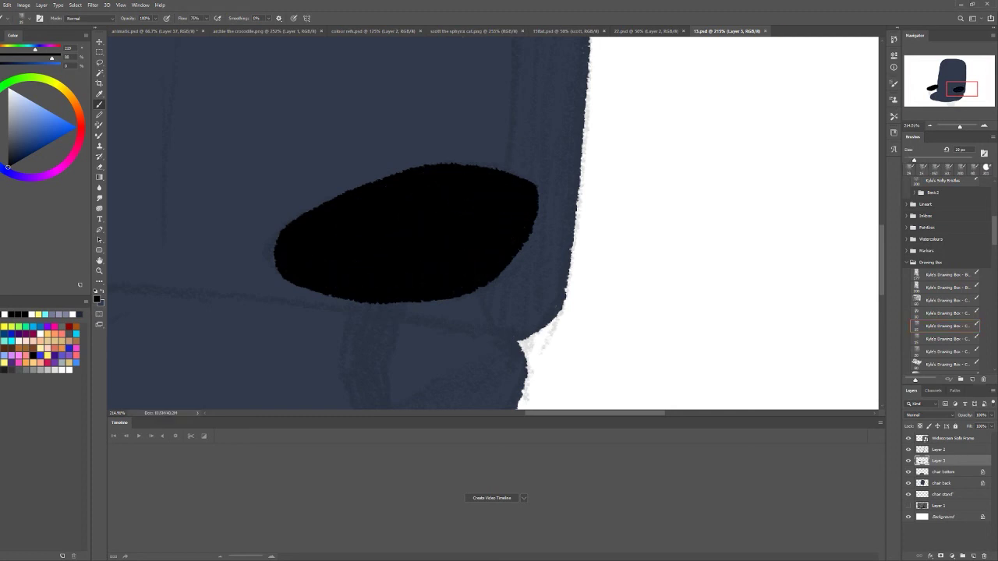
Hide the armrest layer and shade the right side edge of the chair back in a very dark navy
{"action": "key", "text": "ctrl+0"}
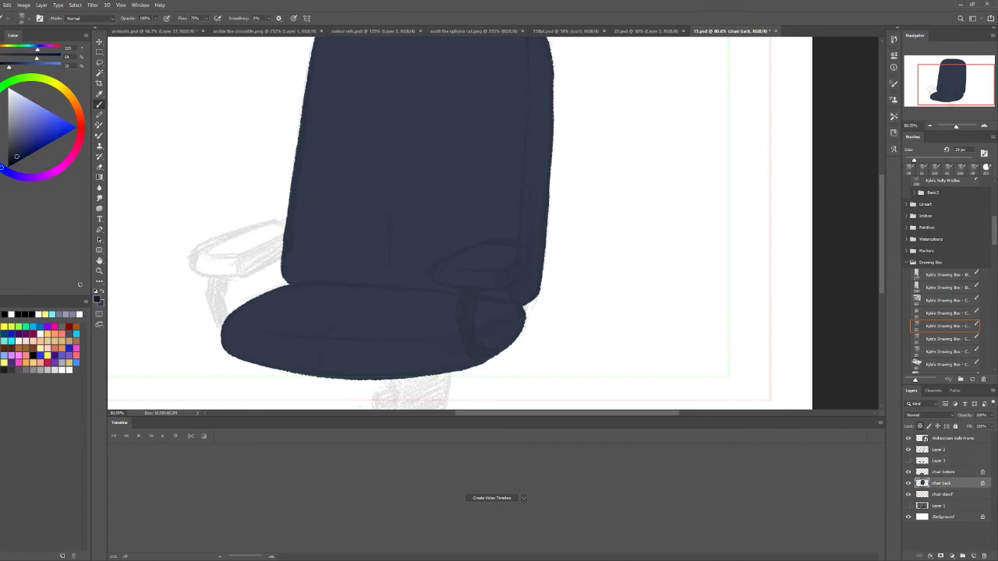
{"action": "left_click_drag", "start_coordinate": [522, 144], "coordinate": [532, 230]}
{"action": "key", "text": "bracketright"}
{"action": "key", "text": "bracketright"}
{"action": "key", "text": "bracketright"}
{"action": "key", "text": "bracketright"}
{"action": "mouse_move", "coordinate": [532, 90]}
{"action": "left_mouse_down"}
{"action": "mouse_move", "coordinate": [521, 273]}
{"action": "mouse_move", "coordinate": [538, 302]}
{"action": "left_mouse_up"}
{"action": "left_click_drag", "start_coordinate": [538, 176], "coordinate": [534, 259]}
{"action": "left_click_drag", "start_coordinate": [468, 234], "coordinate": [538, 312]}
{"action": "left_click_drag", "start_coordinate": [594, 90], "coordinate": [605, 273]}
{"action": "left_click_drag", "start_coordinate": [610, 191], "coordinate": [610, 267]}
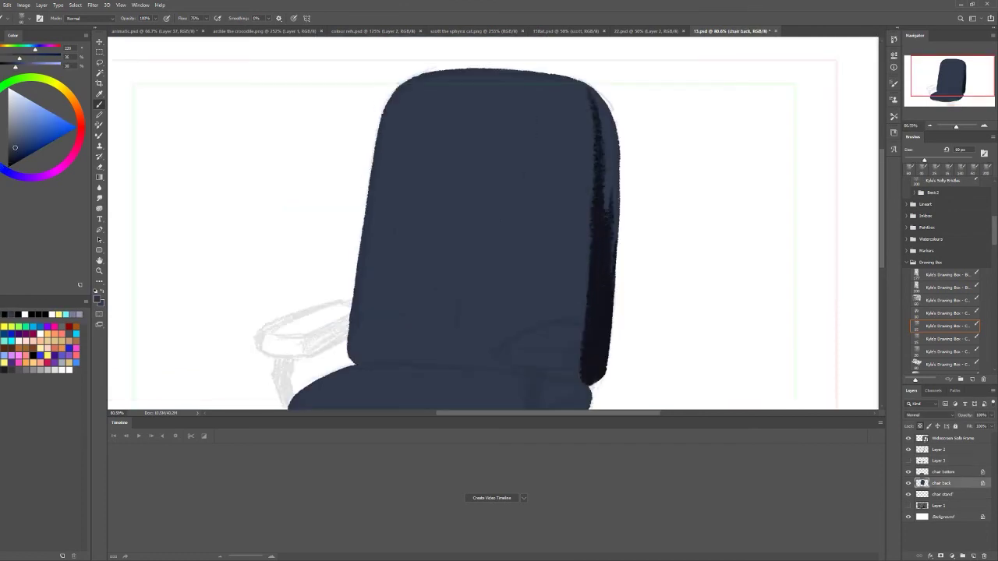
{"action": "left_click_drag", "start_coordinate": [606, 129], "coordinate": [606, 222]}
{"action": "left_click_drag", "start_coordinate": [600, 95], "coordinate": [616, 242]}
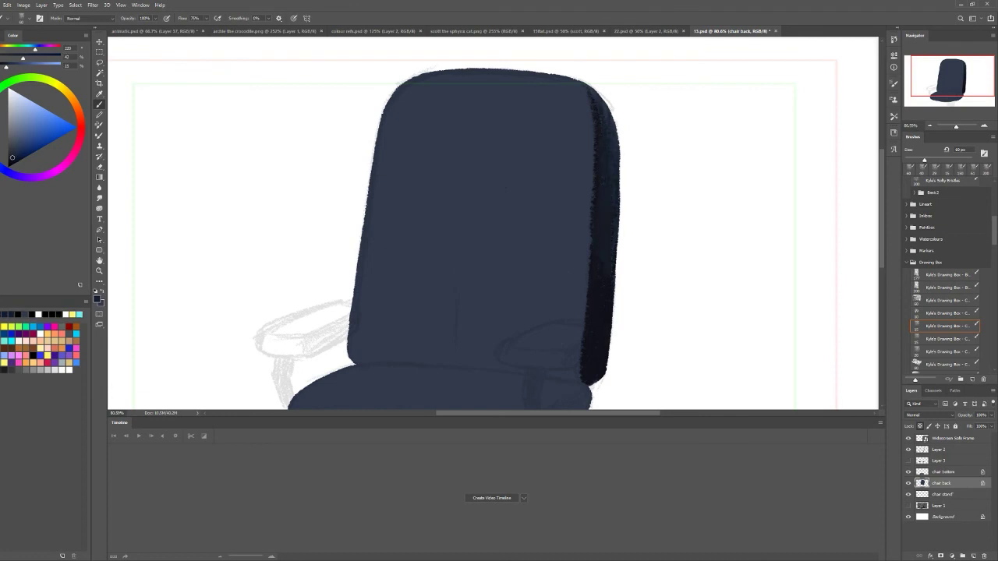
Switch to a softer textured brush and shade the bottom edge and lower corners of the chair back dark
{"action": "right_click", "coordinate": [599, 317], "text": "alt+shift"}
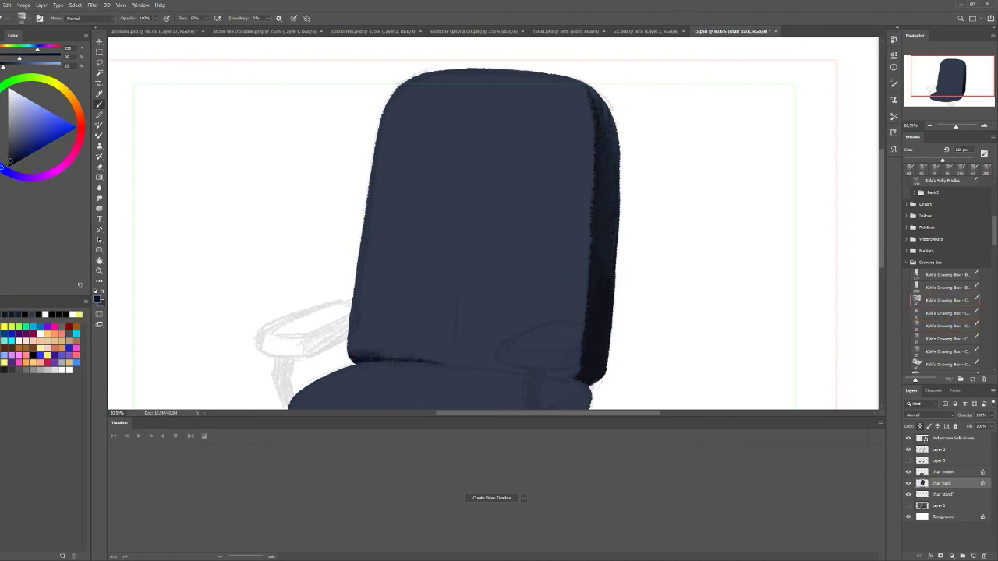
{"action": "left_click_drag", "start_coordinate": [390, 361], "coordinate": [577, 375]}
{"action": "right_click", "coordinate": [359, 347], "text": "alt+shift"}
{"action": "mouse_move", "coordinate": [348, 353]}
{"action": "left_mouse_down"}
{"action": "mouse_move", "coordinate": [375, 337]}
{"action": "mouse_move", "coordinate": [552, 359]}
{"action": "mouse_move", "coordinate": [605, 343]}
{"action": "left_mouse_up"}
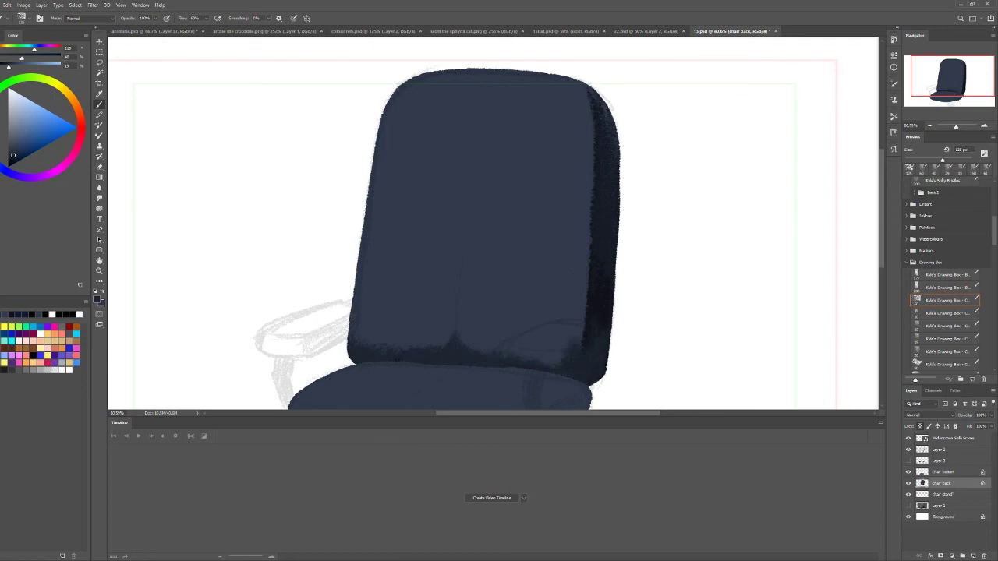
{"action": "left_click_drag", "start_coordinate": [425, 350], "coordinate": [538, 362]}
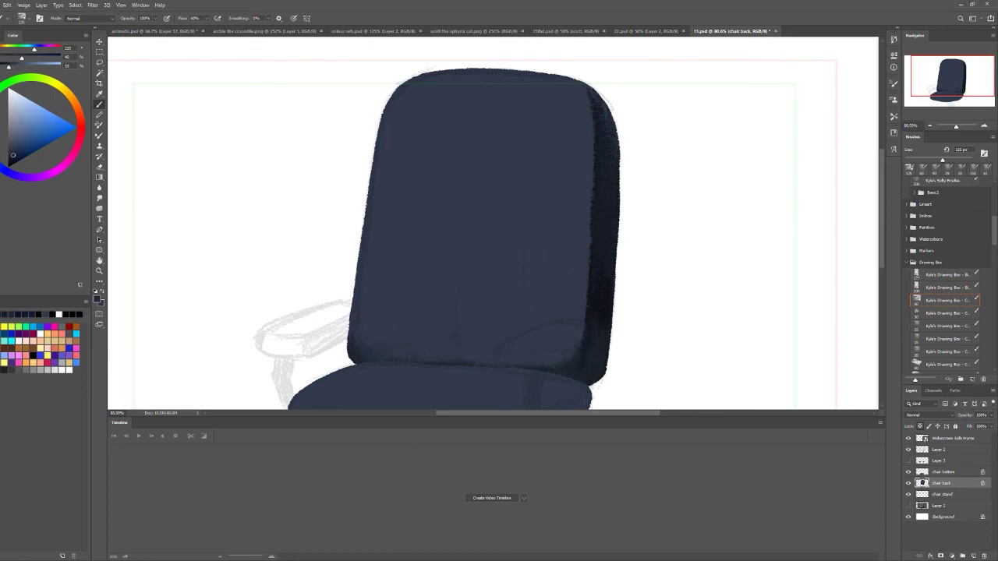
Paint a dark vertical groove down the middle of the chair back and shade its top edge
{"action": "mouse_move", "coordinate": [471, 100]}
{"action": "left_mouse_down"}
{"action": "mouse_move", "coordinate": [453, 351]}
{"action": "mouse_move", "coordinate": [460, 360]}
{"action": "left_mouse_up"}
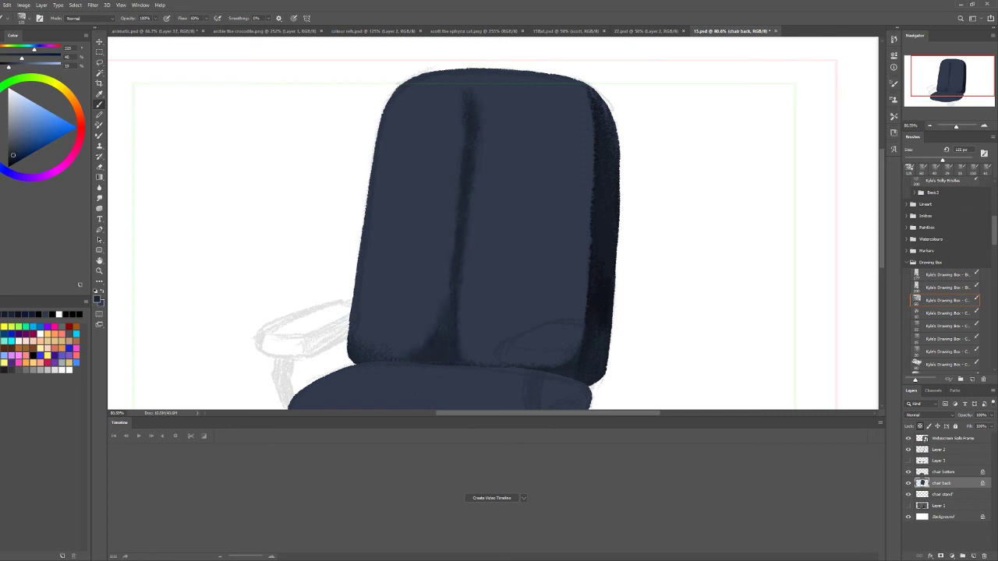
{"action": "mouse_move", "coordinate": [406, 81]}
{"action": "left_mouse_down"}
{"action": "mouse_move", "coordinate": [468, 129]}
{"action": "mouse_move", "coordinate": [460, 160]}
{"action": "left_mouse_up"}
{"action": "left_click_drag", "start_coordinate": [472, 78], "coordinate": [511, 87]}
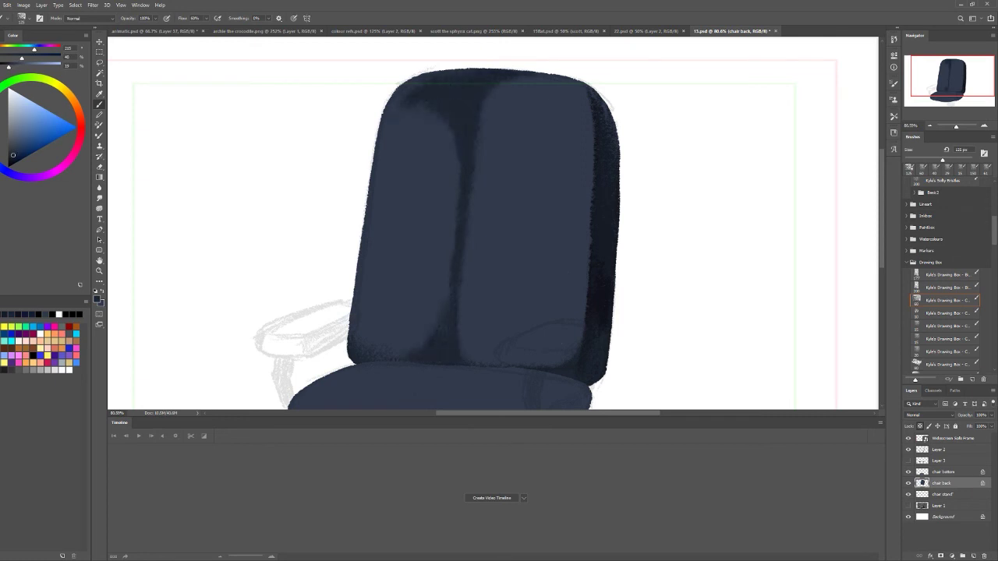
{"action": "mouse_move", "coordinate": [454, 160]}
{"action": "left_mouse_down"}
{"action": "mouse_move", "coordinate": [443, 297]}
{"action": "mouse_move", "coordinate": [425, 347]}
{"action": "left_mouse_up"}
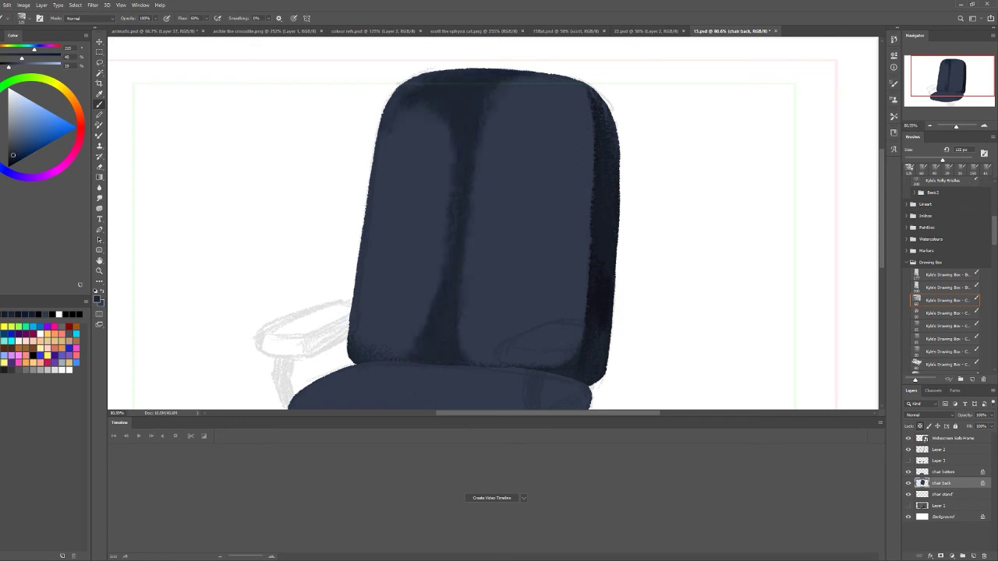
{"action": "left_click", "coordinate": [470, 352], "text": "alt"}
{"action": "left_click_drag", "start_coordinate": [452, 257], "coordinate": [455, 343]}
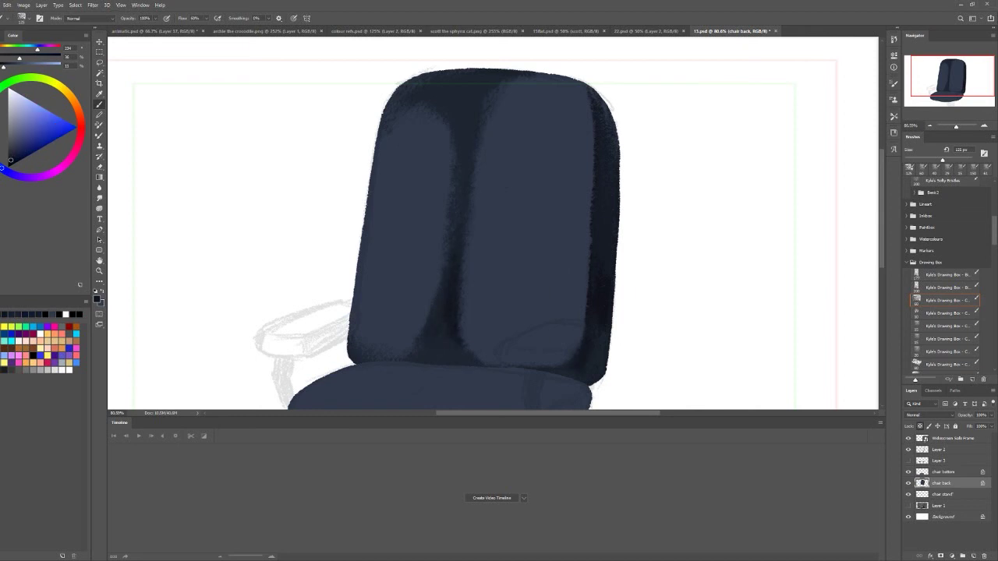
Deepen the centre groove with a darker navy and narrow it by painting the base navy back beside it
{"action": "left_click_drag", "start_coordinate": [468, 103], "coordinate": [460, 191]}
{"action": "left_click", "coordinate": [453, 178], "text": "alt"}
{"action": "left_click_drag", "start_coordinate": [443, 269], "coordinate": [417, 347]}
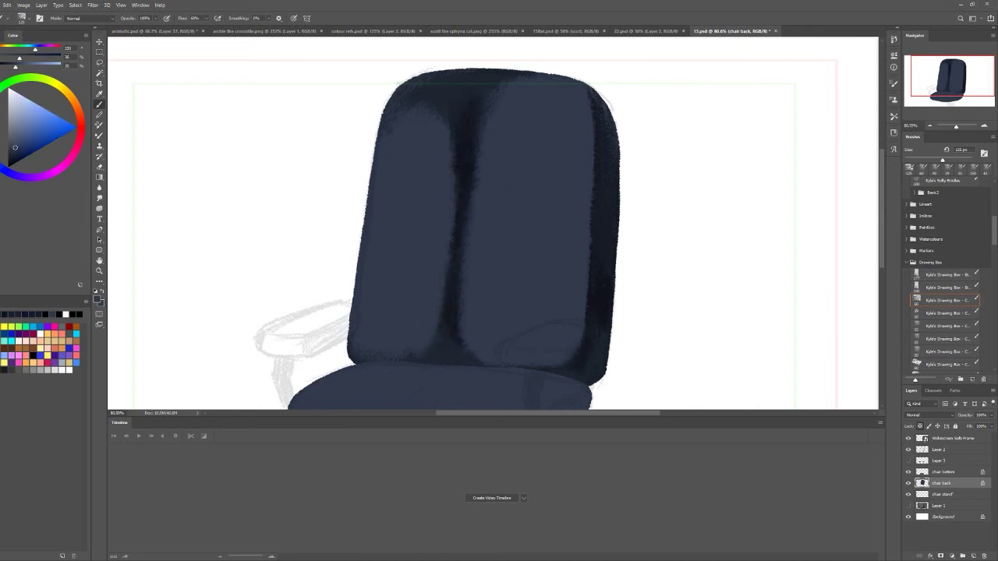
{"action": "left_click_drag", "start_coordinate": [414, 90], "coordinate": [450, 133]}
{"action": "left_click_drag", "start_coordinate": [460, 109], "coordinate": [460, 247]}
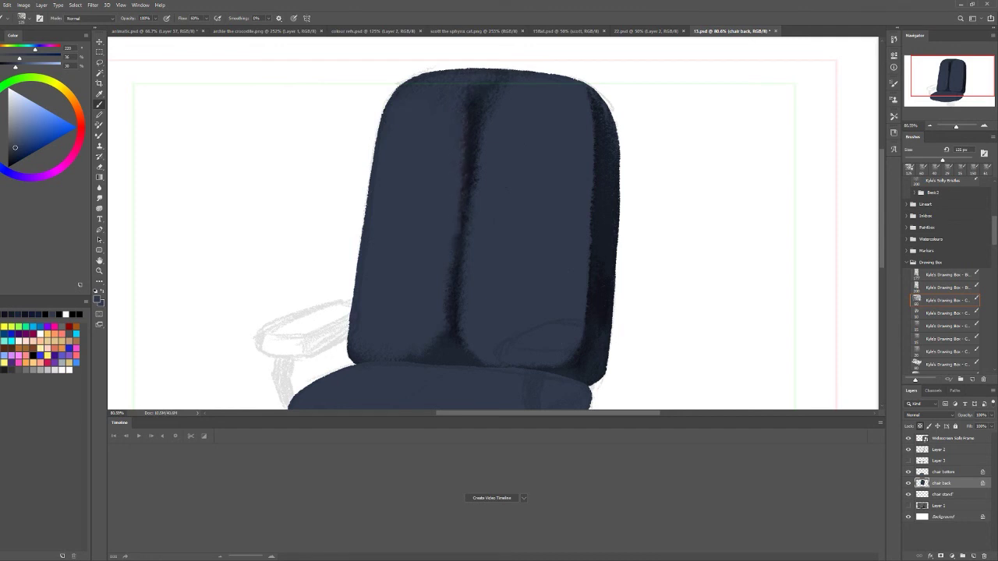
Paint a broad dark area across the lower half of the chair back, on both sides of the groove
{"action": "scroll", "coordinate": [492, 226], "scroll_direction": "down", "scroll_amount": 3}
{"action": "scroll", "coordinate": [491, 226], "scroll_direction": "up", "scroll_amount": 4}
{"action": "left_click", "coordinate": [13, 155]}
{"action": "mouse_move", "coordinate": [390, 214]}
{"action": "left_mouse_down"}
{"action": "mouse_move", "coordinate": [386, 271]}
{"action": "mouse_move", "coordinate": [437, 300]}
{"action": "mouse_move", "coordinate": [371, 238]}
{"action": "left_mouse_up"}
{"action": "mouse_move", "coordinate": [445, 187]}
{"action": "left_mouse_down"}
{"action": "mouse_move", "coordinate": [491, 300]}
{"action": "mouse_move", "coordinate": [593, 234]}
{"action": "mouse_move", "coordinate": [507, 324]}
{"action": "left_mouse_up"}
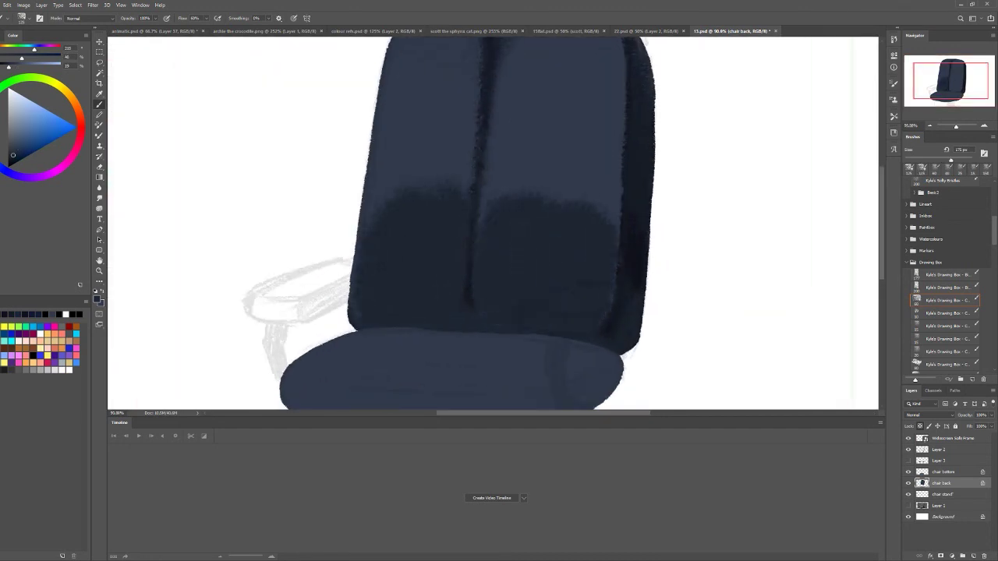
Deepen the lower half of the chair back with near-black navy and blend it with a slightly lighter tone
{"action": "left_click", "coordinate": [10, 160]}
{"action": "mouse_move", "coordinate": [429, 191]}
{"action": "left_mouse_down"}
{"action": "mouse_move", "coordinate": [394, 234]}
{"action": "mouse_move", "coordinate": [406, 323]}
{"action": "left_mouse_up"}
{"action": "left_click_drag", "start_coordinate": [483, 191], "coordinate": [585, 273]}
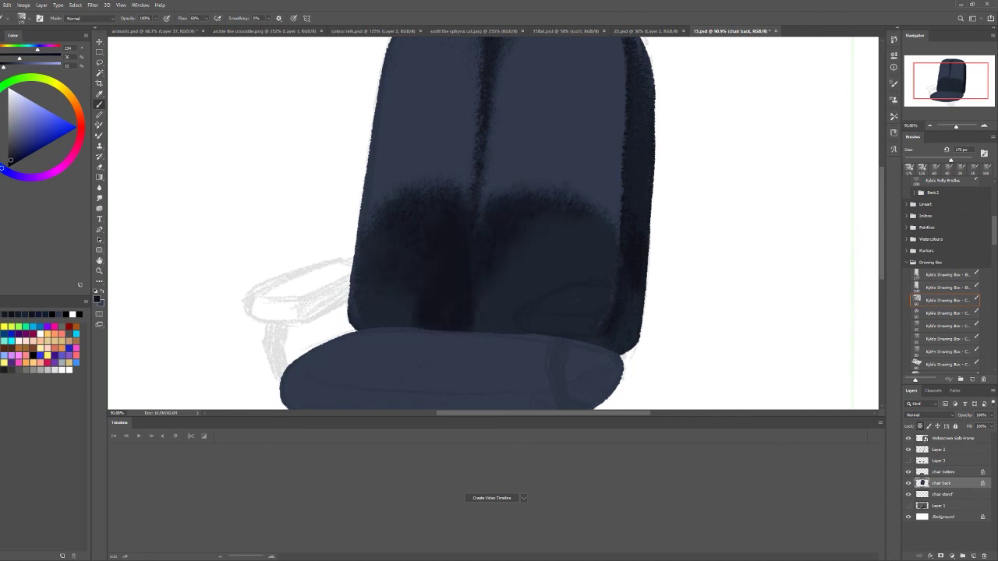
{"action": "left_click_drag", "start_coordinate": [546, 227], "coordinate": [616, 335]}
{"action": "left_click_drag", "start_coordinate": [578, 265], "coordinate": [483, 336]}
{"action": "left_click", "coordinate": [12, 155]}
{"action": "mouse_move", "coordinate": [429, 273]}
{"action": "left_mouse_down"}
{"action": "mouse_move", "coordinate": [499, 320]}
{"action": "mouse_move", "coordinate": [538, 332]}
{"action": "left_mouse_up"}
{"action": "left_click", "coordinate": [10, 160]}
{"action": "key", "text": "ctrl+0"}
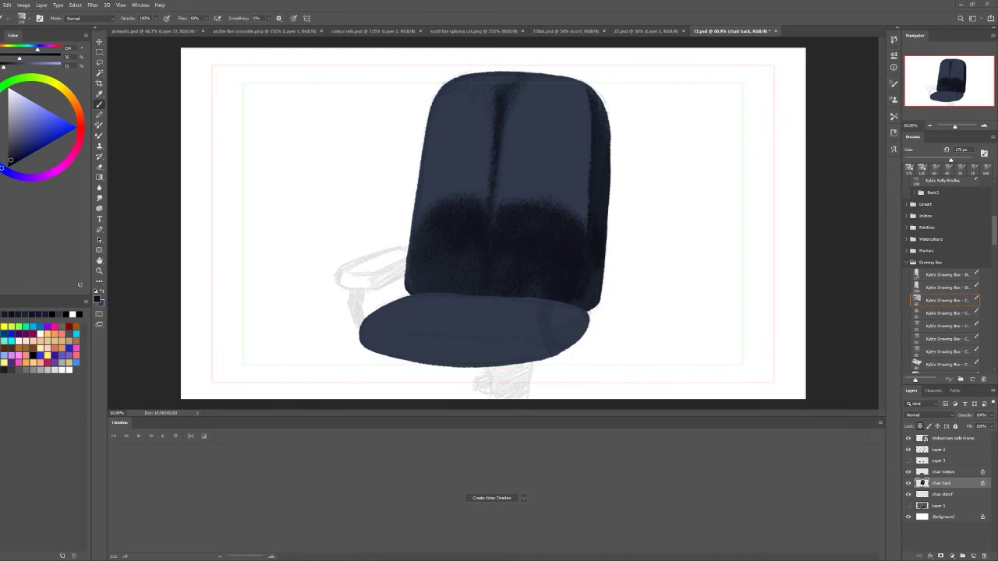
Paint the base navy back along both sides of the dark lower area to narrow it into a central panel
{"action": "left_click", "coordinate": [15, 147]}
{"action": "mouse_move", "coordinate": [557, 209]}
{"action": "left_mouse_down"}
{"action": "mouse_move", "coordinate": [575, 273]}
{"action": "mouse_move", "coordinate": [585, 274]}
{"action": "left_mouse_up"}
{"action": "left_click_drag", "start_coordinate": [421, 214], "coordinate": [433, 276]}
{"action": "left_click_drag", "start_coordinate": [548, 210], "coordinate": [577, 295]}
Paint dark shading for an upper panel on both sides of the groove in the chair back
{"action": "left_click", "coordinate": [10, 160]}
{"action": "mouse_move", "coordinate": [443, 109]}
{"action": "left_mouse_down"}
{"action": "mouse_move", "coordinate": [452, 178]}
{"action": "mouse_move", "coordinate": [485, 181]}
{"action": "left_mouse_up"}
{"action": "left_click_drag", "start_coordinate": [503, 117], "coordinate": [542, 178]}
{"action": "left_click_drag", "start_coordinate": [550, 97], "coordinate": [560, 180]}
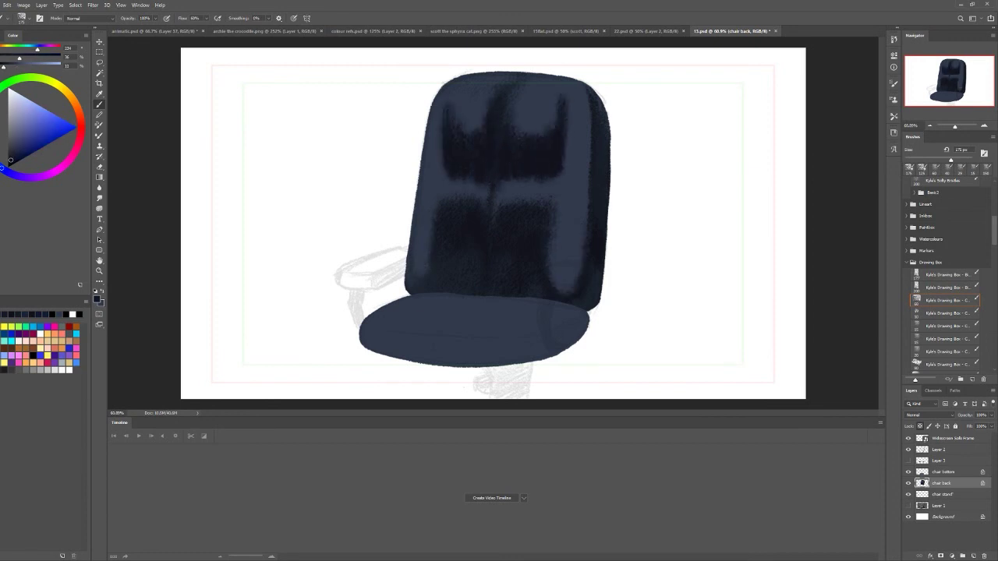
Soften the upper panel's shading with the base navy and refine the band between the two panels
{"action": "left_click", "coordinate": [15, 148]}
{"action": "left_click_drag", "start_coordinate": [456, 125], "coordinate": [484, 170]}
{"action": "left_click_drag", "start_coordinate": [519, 105], "coordinate": [514, 160]}
{"action": "left_click_drag", "start_coordinate": [542, 117], "coordinate": [553, 170]}
{"action": "left_click_drag", "start_coordinate": [449, 168], "coordinate": [484, 187]}
{"action": "mouse_move", "coordinate": [523, 154]}
{"action": "left_mouse_down"}
{"action": "mouse_move", "coordinate": [561, 183]}
{"action": "mouse_move", "coordinate": [557, 219]}
{"action": "left_mouse_up"}
Paint lighter grey-blue highlights along the chair back's left and right sides and across the band between the panels
{"action": "left_click", "coordinate": [17, 130]}
{"action": "left_click_drag", "start_coordinate": [414, 226], "coordinate": [421, 262]}
{"action": "left_click_drag", "start_coordinate": [409, 205], "coordinate": [427, 294]}
{"action": "mouse_move", "coordinate": [552, 207]}
{"action": "left_mouse_down"}
{"action": "mouse_move", "coordinate": [572, 290]}
{"action": "mouse_move", "coordinate": [581, 279]}
{"action": "left_mouse_up"}
{"action": "mouse_move", "coordinate": [425, 101]}
{"action": "left_mouse_down"}
{"action": "mouse_move", "coordinate": [437, 176]}
{"action": "mouse_move", "coordinate": [428, 240]}
{"action": "left_mouse_up"}
{"action": "mouse_move", "coordinate": [431, 176]}
{"action": "left_mouse_down"}
{"action": "mouse_move", "coordinate": [467, 214]}
{"action": "mouse_move", "coordinate": [560, 209]}
{"action": "left_mouse_up"}
{"action": "left_click_drag", "start_coordinate": [519, 195], "coordinate": [548, 184]}
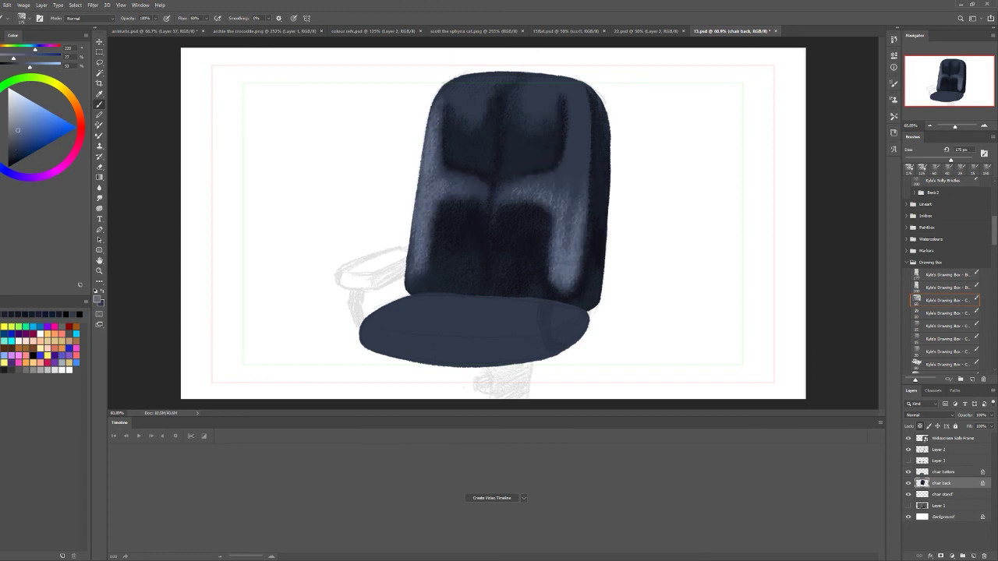
Add the grey-blue highlights to the top cushions and the upper right side of the chair back
{"action": "left_click_drag", "start_coordinate": [511, 89], "coordinate": [558, 137]}
{"action": "left_click_drag", "start_coordinate": [460, 85], "coordinate": [495, 134]}
{"action": "left_click_drag", "start_coordinate": [484, 74], "coordinate": [526, 93]}
{"action": "left_click_drag", "start_coordinate": [560, 84], "coordinate": [585, 209]}
{"action": "left_click_drag", "start_coordinate": [577, 99], "coordinate": [581, 195]}
{"action": "left_click_drag", "start_coordinate": [546, 80], "coordinate": [568, 105]}
{"action": "left_click_drag", "start_coordinate": [445, 76], "coordinate": [479, 115]}
{"action": "key", "text": "ctrl+minus"}
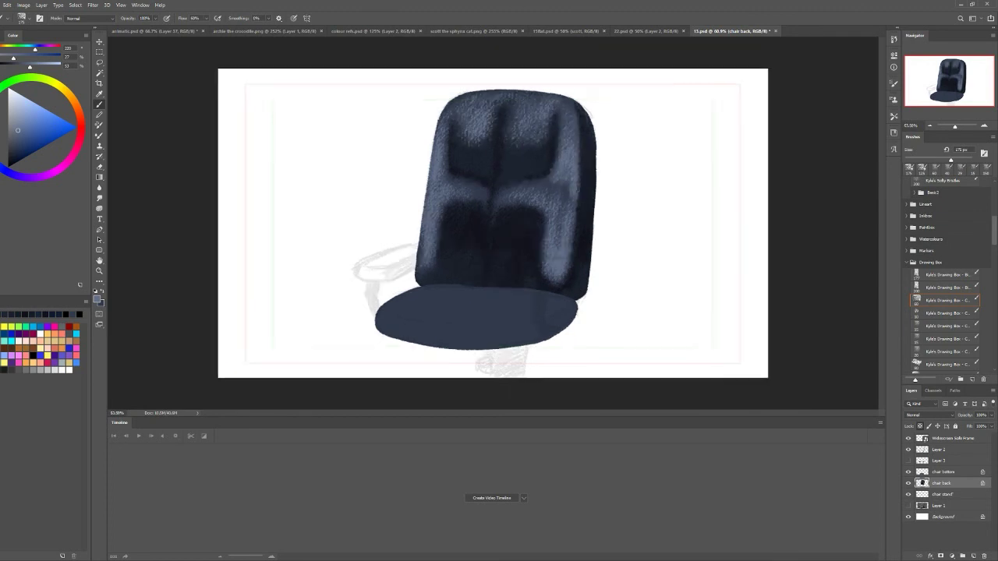
Paint dark navy shading along the front and right side of the seat on the chair bottom layer
{"action": "key", "text": "ctrl+minus"}
{"action": "scroll", "coordinate": [499, 226], "scroll_direction": "up", "scroll_amount": 5}
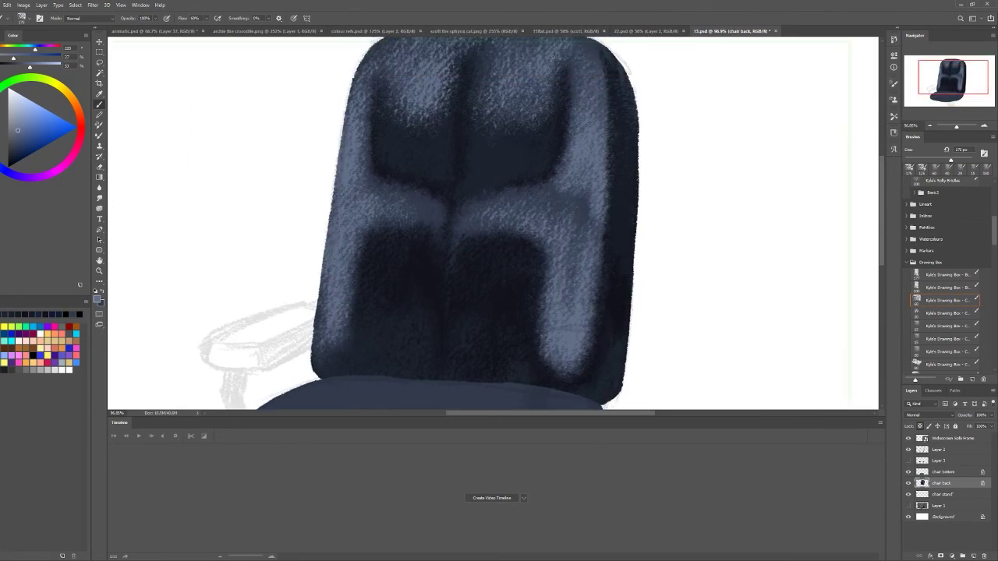
{"action": "scroll", "coordinate": [500, 226], "scroll_direction": "down", "scroll_amount": 2}
{"action": "key", "text": "alt+bracketright"}
{"action": "mouse_move", "coordinate": [613, 306]}
{"action": "left_mouse_down"}
{"action": "mouse_move", "coordinate": [472, 353]}
{"action": "mouse_move", "coordinate": [460, 368]}
{"action": "left_mouse_up"}
{"action": "left_click_drag", "start_coordinate": [320, 335], "coordinate": [485, 352]}
{"action": "left_click_drag", "start_coordinate": [435, 376], "coordinate": [518, 355]}
{"action": "key", "text": "bracketleft"}
{"action": "key", "text": "bracketleft"}
{"action": "key", "text": "bracketleft"}
{"action": "key", "text": "bracketleft"}
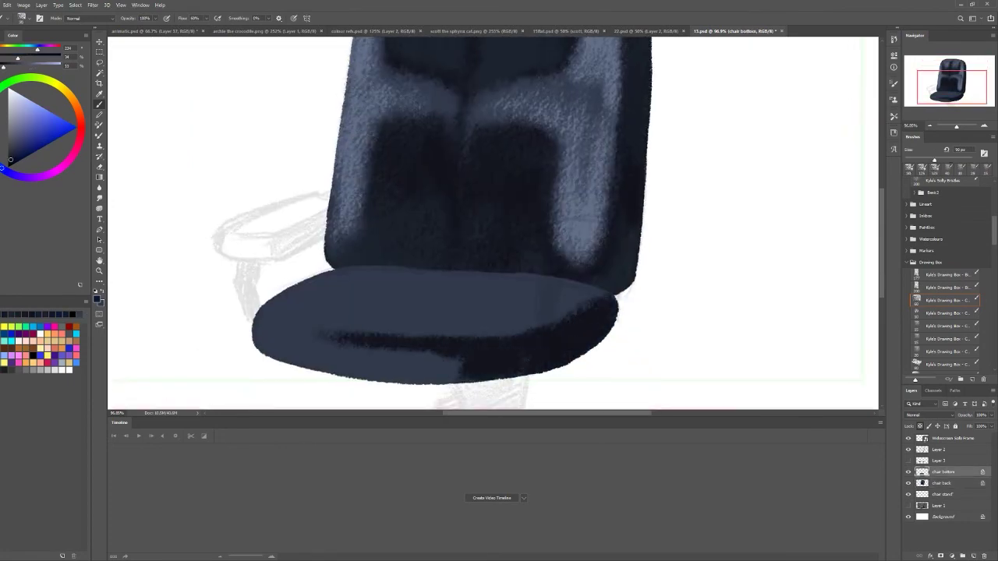
{"action": "left_click_drag", "start_coordinate": [306, 363], "coordinate": [419, 341]}
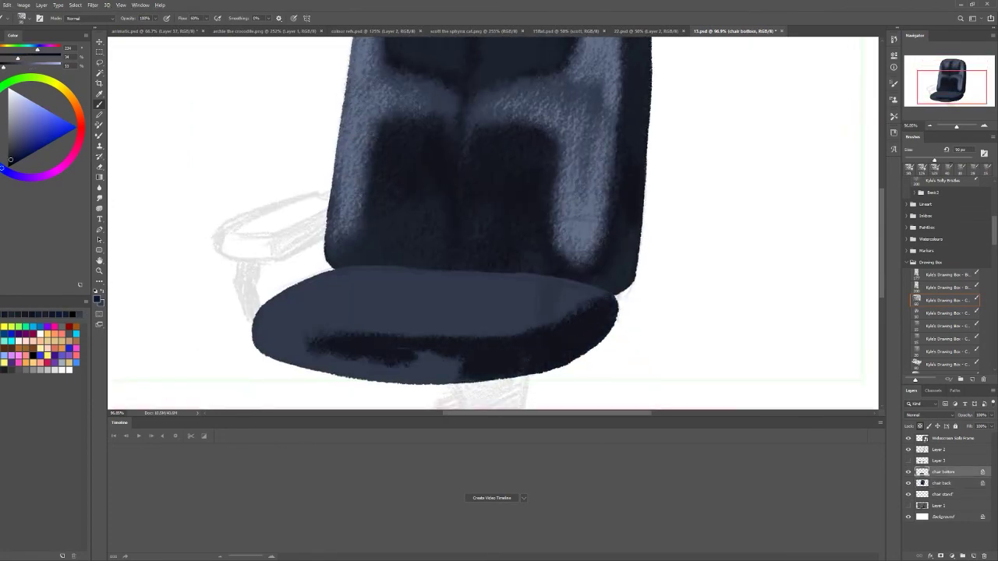
Fill the rest of the seat's front side with dark navy so it wraps evenly around the cushion
{"action": "left_click", "coordinate": [406, 355], "text": "alt"}
{"action": "left_click_drag", "start_coordinate": [293, 366], "coordinate": [412, 343]}
{"action": "mouse_move", "coordinate": [260, 351]}
{"action": "left_mouse_down"}
{"action": "mouse_move", "coordinate": [319, 322]}
{"action": "mouse_move", "coordinate": [468, 376]}
{"action": "mouse_move", "coordinate": [495, 347]}
{"action": "left_mouse_up"}
{"action": "left_click_drag", "start_coordinate": [567, 343], "coordinate": [608, 312]}
Deepen the seat's front edge and paint a dark groove splitting its top into two cushions
{"action": "left_click", "coordinate": [367, 343], "text": "alt"}
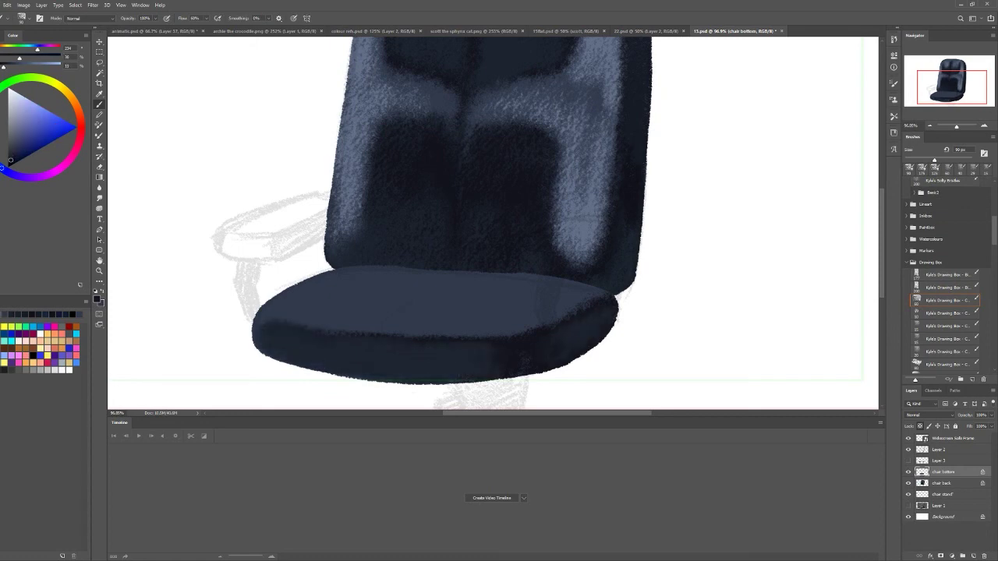
{"action": "left_click_drag", "start_coordinate": [362, 343], "coordinate": [488, 351]}
{"action": "mouse_move", "coordinate": [379, 332]}
{"action": "left_mouse_down"}
{"action": "mouse_move", "coordinate": [424, 292]}
{"action": "mouse_move", "coordinate": [489, 272]}
{"action": "left_mouse_up"}
{"action": "key", "text": "ctrl+0"}
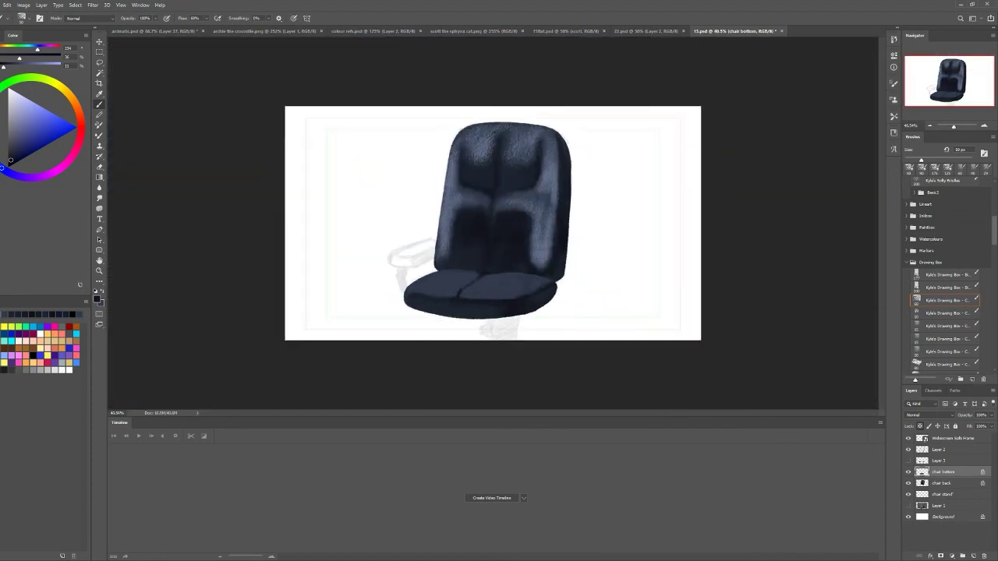
Add a layer above Layer 1 and cover the canvas in dark navy with the Basic Round brush
{"action": "left_click", "coordinate": [940, 505]}
{"action": "left_click", "coordinate": [972, 555]}
{"action": "left_click", "coordinate": [936, 245]}
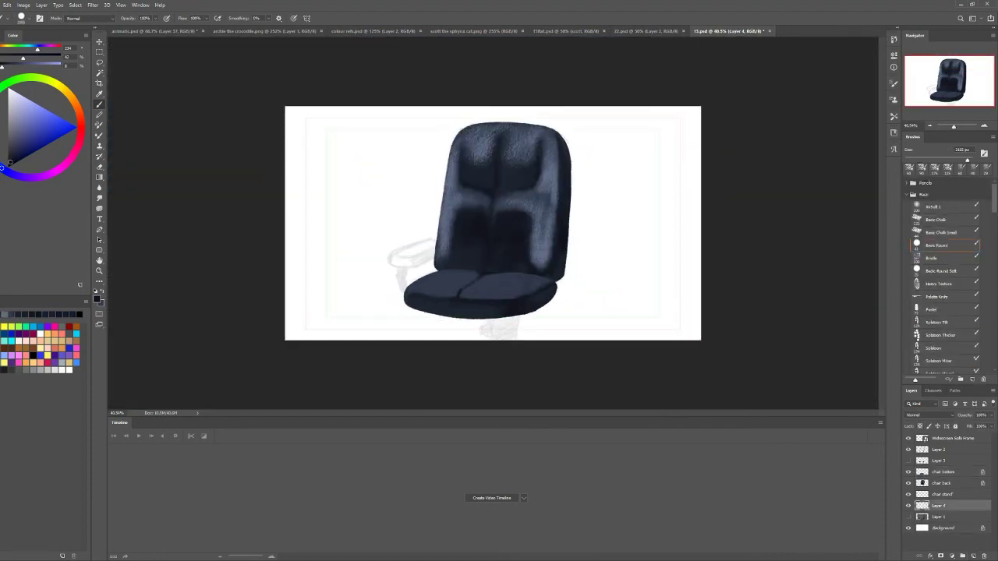
{"action": "left_click_drag", "start_coordinate": [608, 195], "coordinate": [639, 250]}
{"action": "left_click", "coordinate": [500, 194], "text": "alt"}
{"action": "left_click_drag", "start_coordinate": [434, 156], "coordinate": [546, 258]}
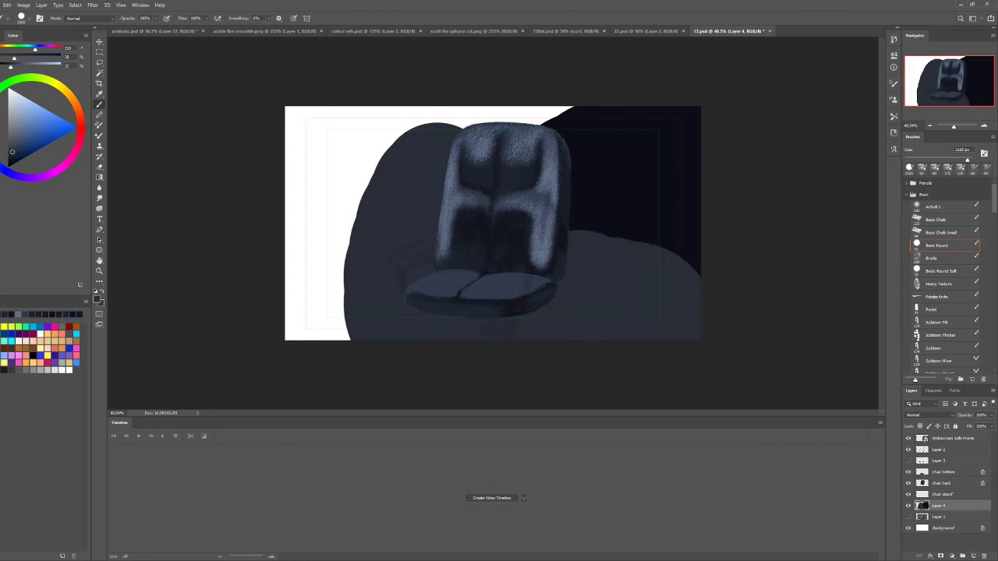
{"action": "left_click", "coordinate": [640, 156], "text": "alt"}
{"action": "mouse_move", "coordinate": [366, 312]}
{"action": "left_mouse_down"}
{"action": "mouse_move", "coordinate": [374, 172]}
{"action": "mouse_move", "coordinate": [624, 296]}
{"action": "left_mouse_up"}
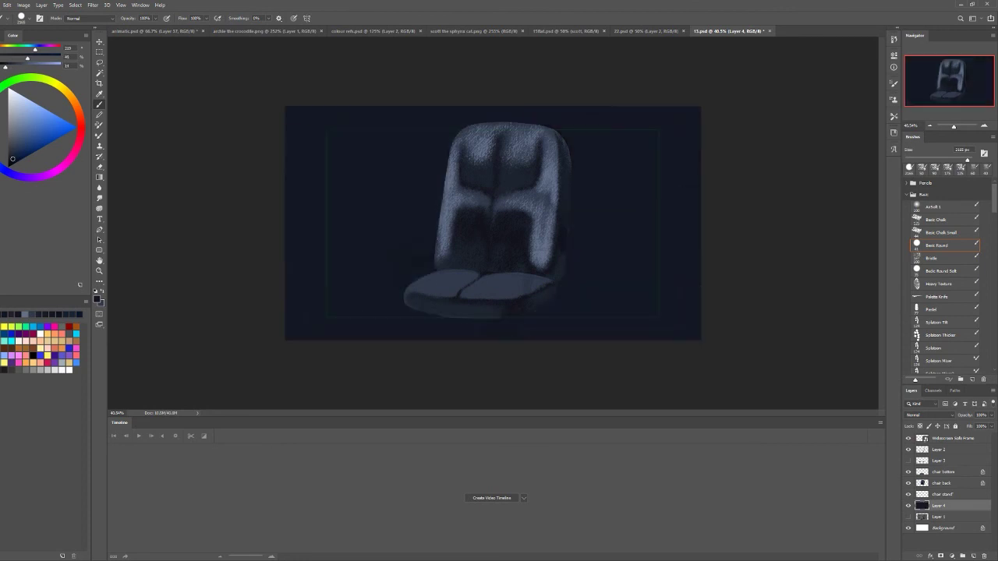
Darken the background around the chair on a new layer with a large noise brush from Kyle's FX Box
{"action": "key", "text": "ctrl+shift+alt+n"}
{"action": "scroll", "coordinate": [947, 312], "scroll_direction": "down", "scroll_amount": 10}
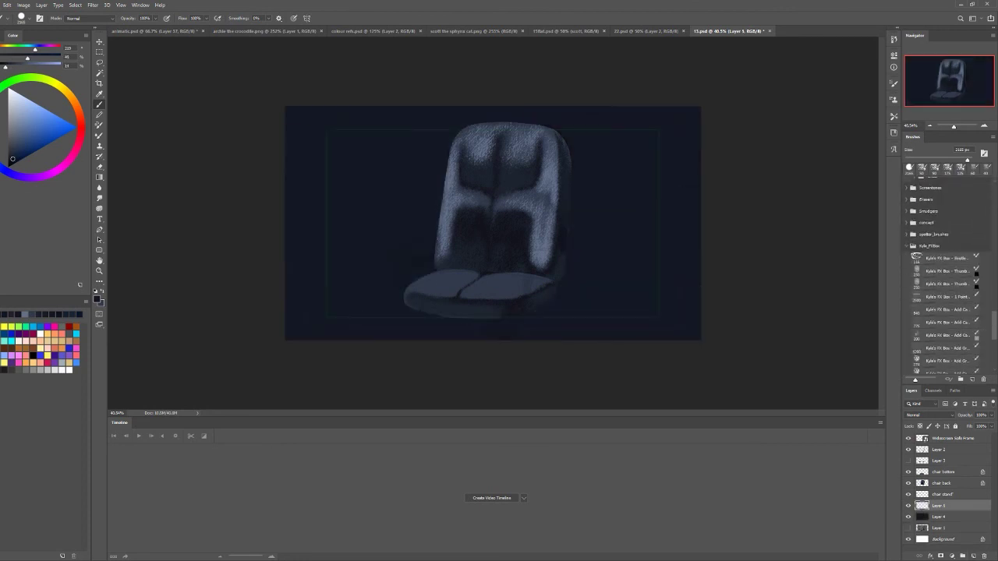
{"action": "scroll", "coordinate": [947, 312], "scroll_direction": "down", "scroll_amount": 3}
{"action": "left_click", "coordinate": [946, 297]}
{"action": "left_click", "coordinate": [945, 336]}
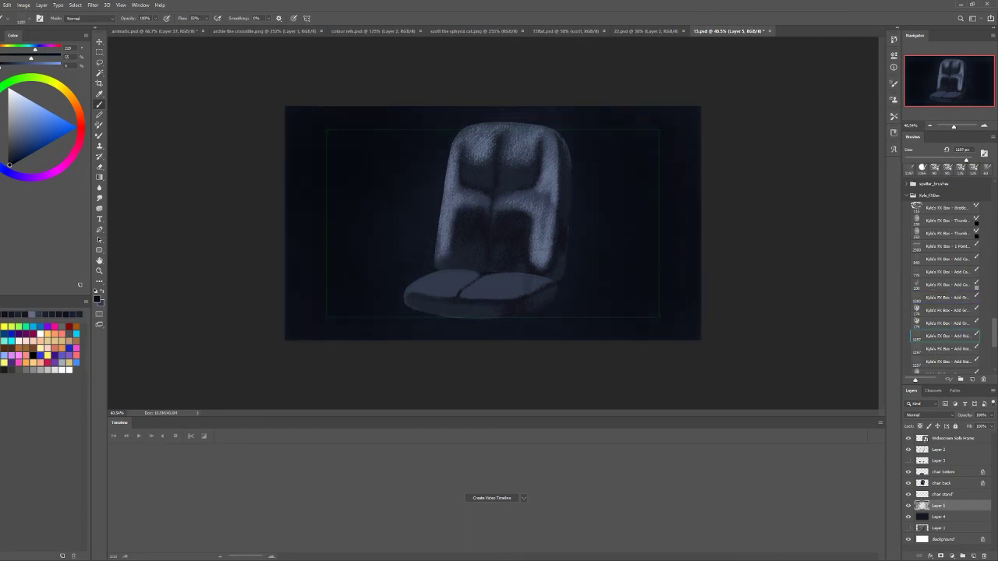
{"action": "key", "text": "ctrl+1"}
{"action": "key", "text": "comma"}
{"action": "key", "text": "comma"}
{"action": "key", "text": "ctrl+minus"}
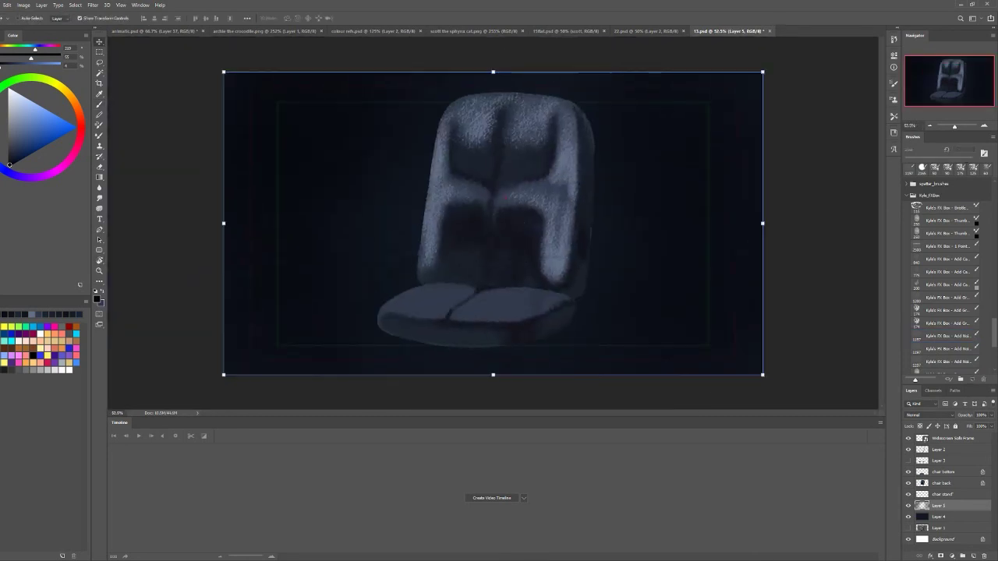
Try a light grey-blue textured cloud beside the chair on a new layer, and undo it
{"action": "key", "text": "bracketright"}
{"action": "key", "text": "bracketright"}
{"action": "key", "text": "bracketright"}
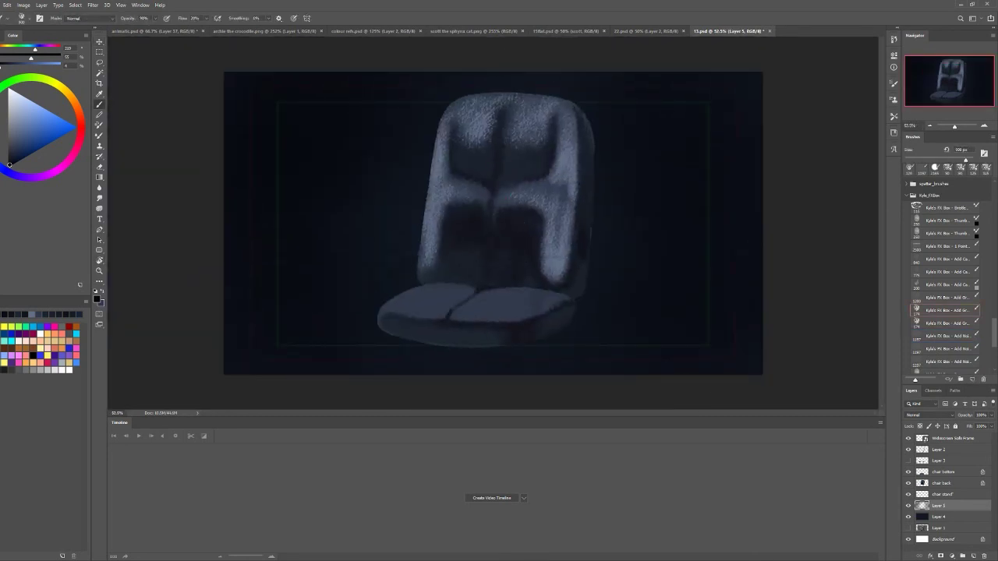
{"action": "key", "text": "ctrl+shift+alt+n"}
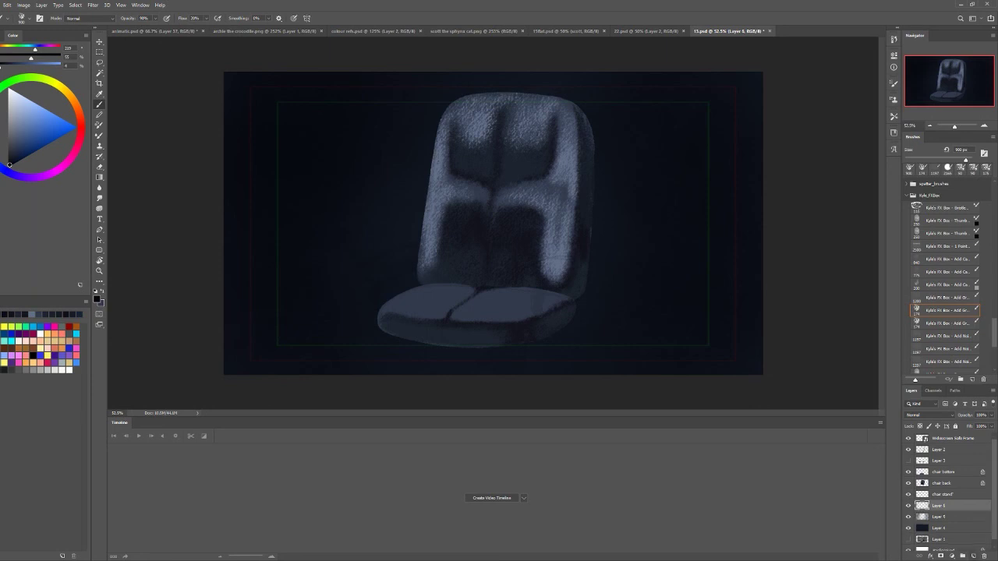
{"action": "left_click", "coordinate": [24, 104]}
{"action": "mouse_move", "coordinate": [308, 234]}
{"action": "left_mouse_down"}
{"action": "mouse_move", "coordinate": [397, 156]}
{"action": "mouse_move", "coordinate": [402, 226]}
{"action": "mouse_move", "coordinate": [370, 236]}
{"action": "mouse_move", "coordinate": [327, 174]}
{"action": "left_mouse_up"}
{"action": "key", "text": "z"}
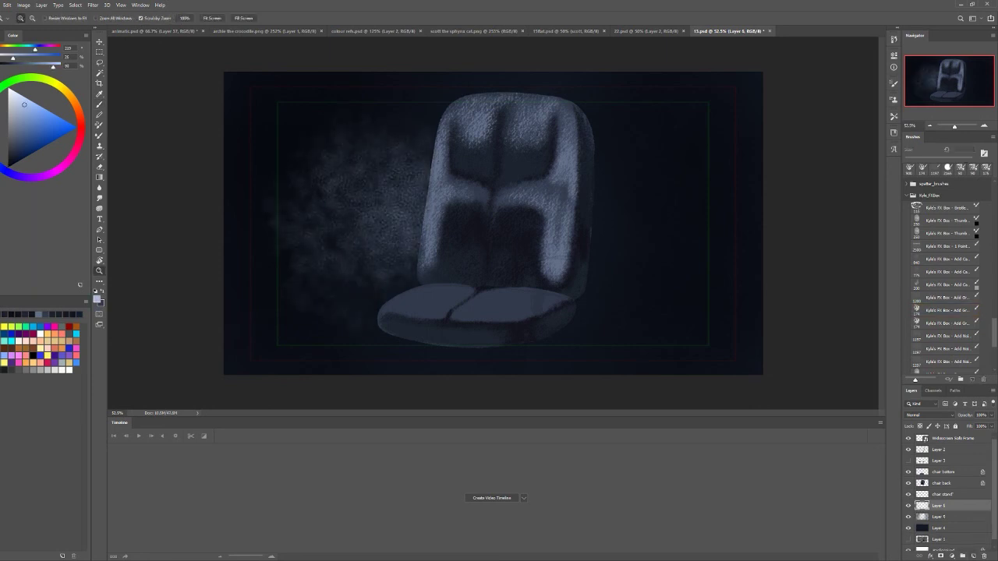
{"action": "key", "text": "ctrl+z"}
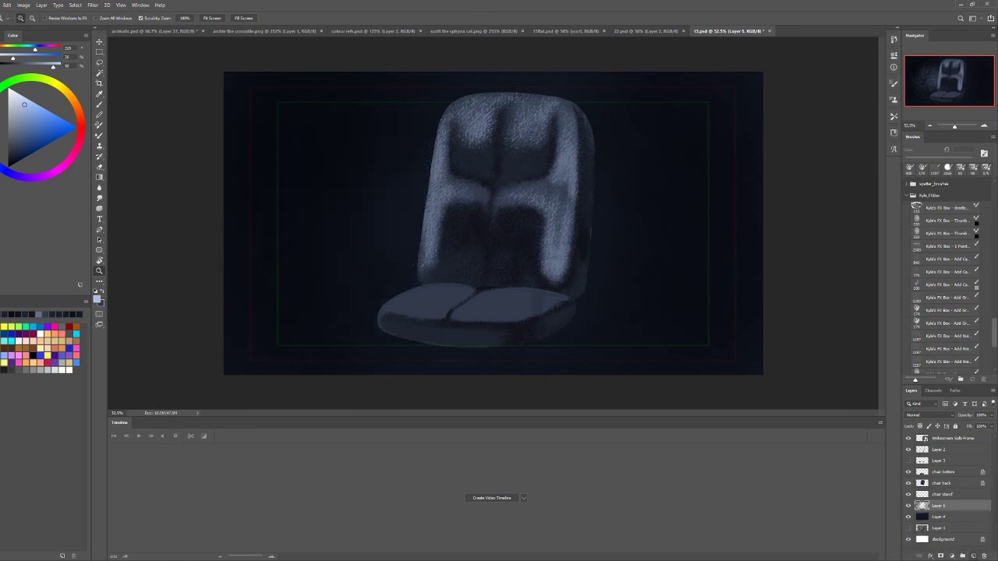
Paint a light grey-blue noise glow on a new layer at the top of the stack and set it to Color Dodge
{"action": "key", "text": "b"}
{"action": "left_click", "coordinate": [947, 337]}
{"action": "left_click", "coordinate": [356, 226]}
{"action": "mouse_move", "coordinate": [702, 328]}
{"action": "left_mouse_down"}
{"action": "mouse_move", "coordinate": [670, 117]}
{"action": "mouse_move", "coordinate": [351, 125]}
{"action": "left_mouse_up"}
{"action": "left_click_drag", "start_coordinate": [405, 93], "coordinate": [577, 110]}
{"action": "key", "text": "ctrl+shift+]"}
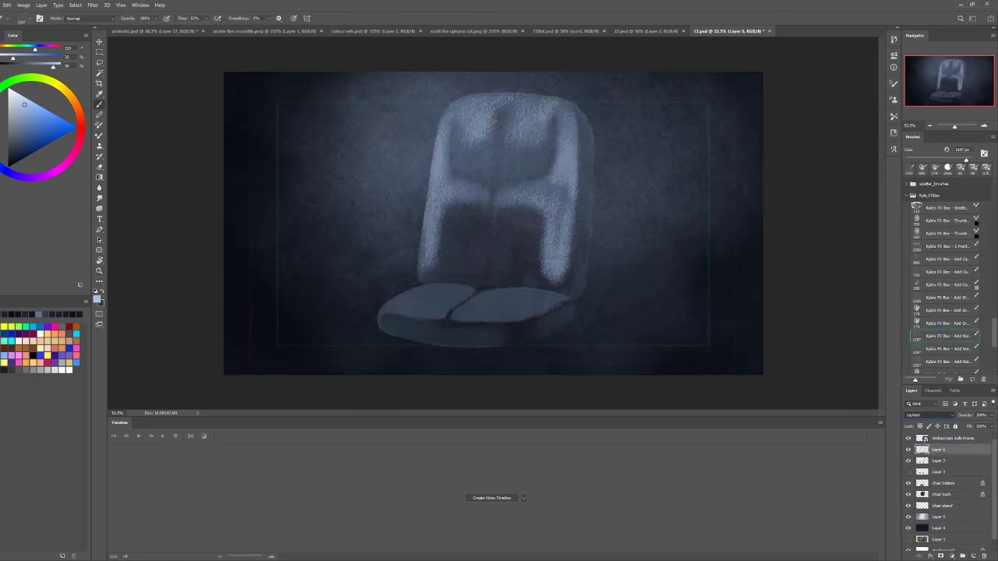
{"action": "key", "text": "alt+shift+d"}
Hide the Color Dodge glow layer and group the two dark background layers
{"action": "key", "text": "ctrl+comma"}
{"action": "key", "text": "ctrl+comma"}
{"action": "key", "text": "ctrl+comma"}
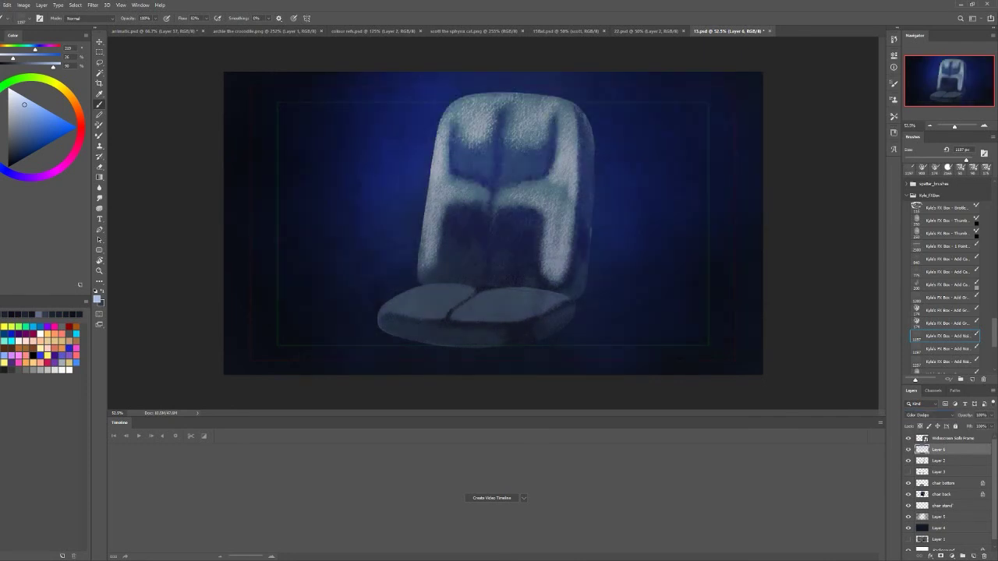
{"action": "key", "text": "ctrl+comma"}
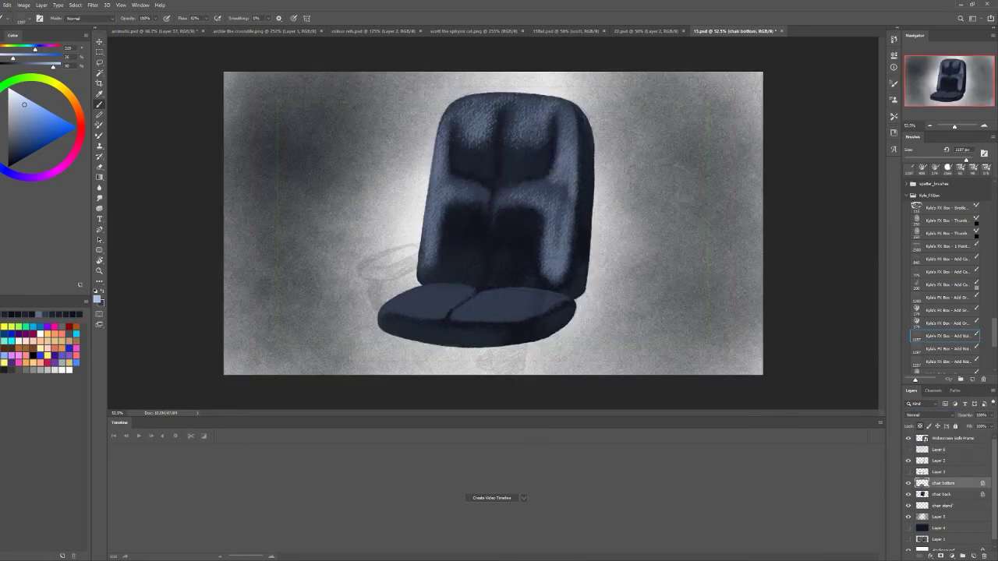
{"action": "key", "text": "ctrl+comma"}
{"action": "key", "text": "ctrl+g"}
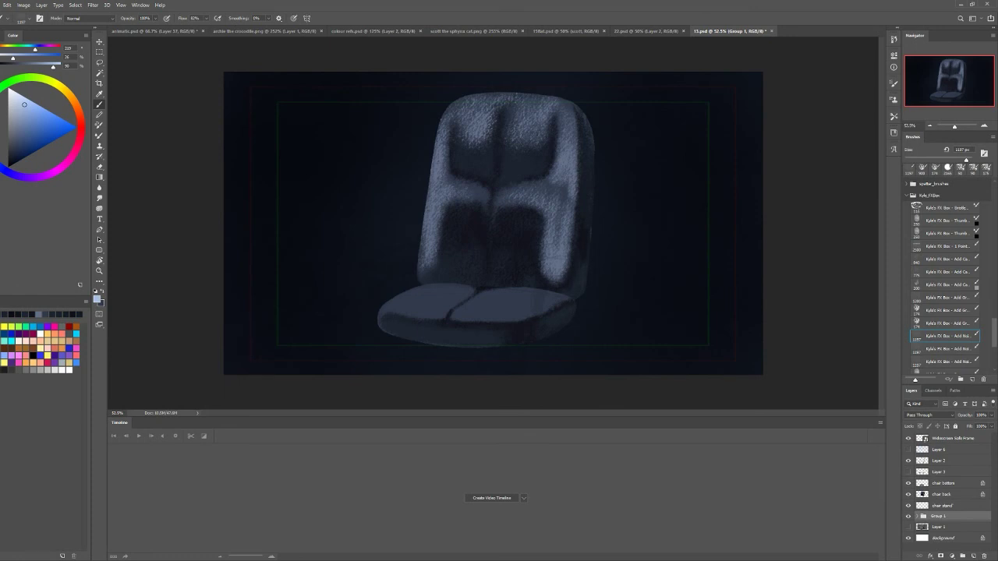
Paint grey-blue highlights along the edges of the seat cushions with a Kyle's Drawing Box brush on the chair bottom layer
{"action": "left_click", "coordinate": [943, 483]}
{"action": "scroll", "coordinate": [947, 273], "scroll_direction": "up", "scroll_amount": 5}
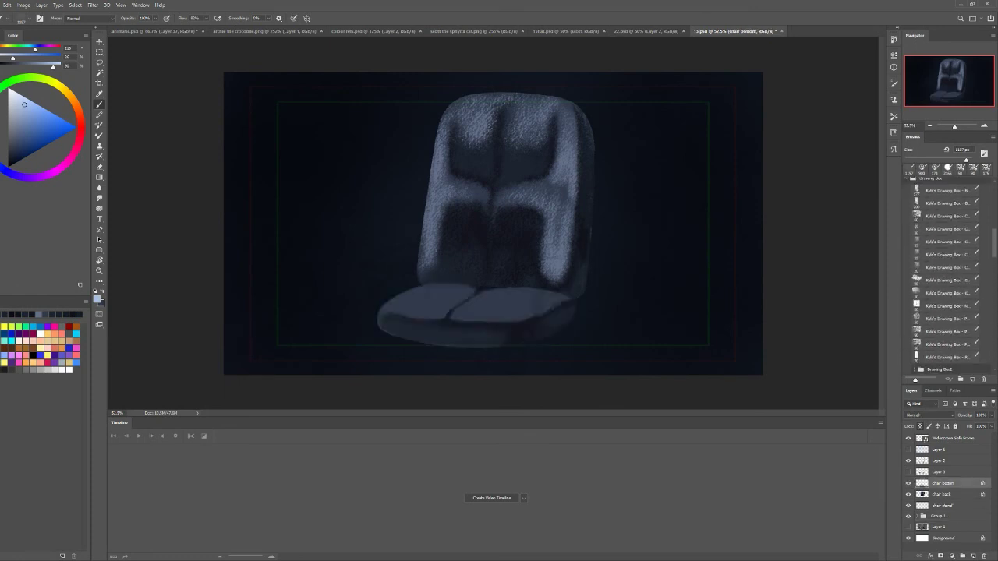
{"action": "left_click", "coordinate": [947, 216]}
{"action": "scroll", "coordinate": [499, 226], "scroll_direction": "up", "scroll_amount": 3}
{"action": "left_click", "coordinate": [39, 314]}
{"action": "mouse_move", "coordinate": [296, 358]}
{"action": "left_mouse_down"}
{"action": "mouse_move", "coordinate": [351, 327]}
{"action": "mouse_move", "coordinate": [402, 322]}
{"action": "mouse_move", "coordinate": [312, 343]}
{"action": "mouse_move", "coordinate": [296, 367]}
{"action": "mouse_move", "coordinate": [483, 331]}
{"action": "mouse_move", "coordinate": [592, 355]}
{"action": "left_mouse_up"}
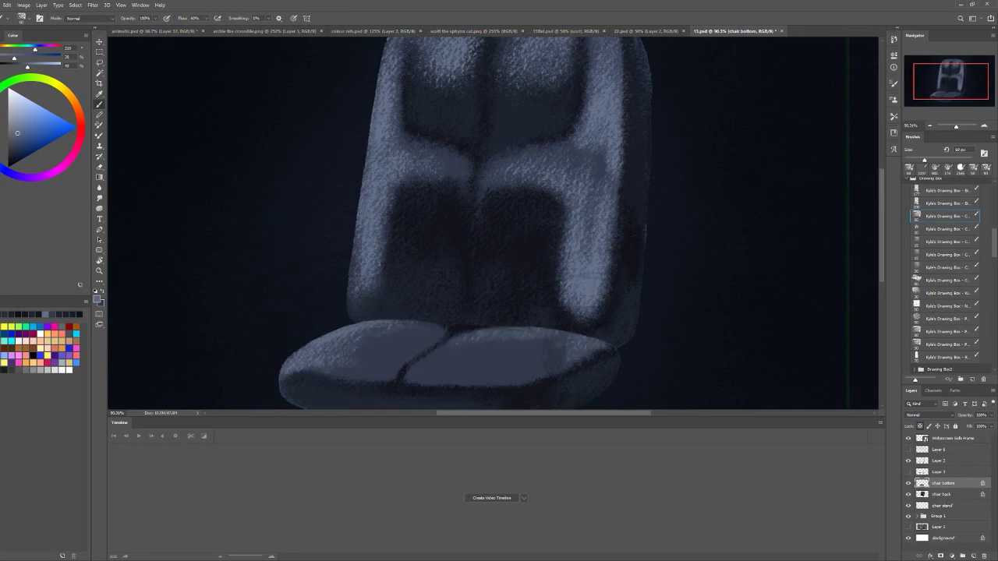
{"action": "left_click_drag", "start_coordinate": [468, 312], "coordinate": [509, 242]}
{"action": "left_click_drag", "start_coordinate": [557, 355], "coordinate": [629, 333]}
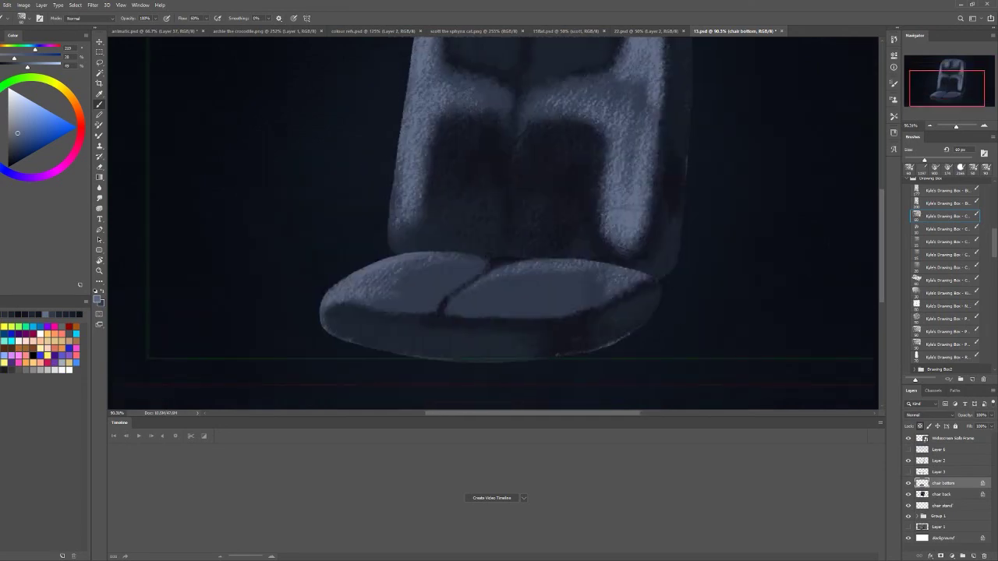
{"action": "left_click_drag", "start_coordinate": [440, 277], "coordinate": [475, 265]}
Shade the middles of both seat cushions with textured dark navy sampled from the seat's front
{"action": "left_click", "coordinate": [46, 314]}
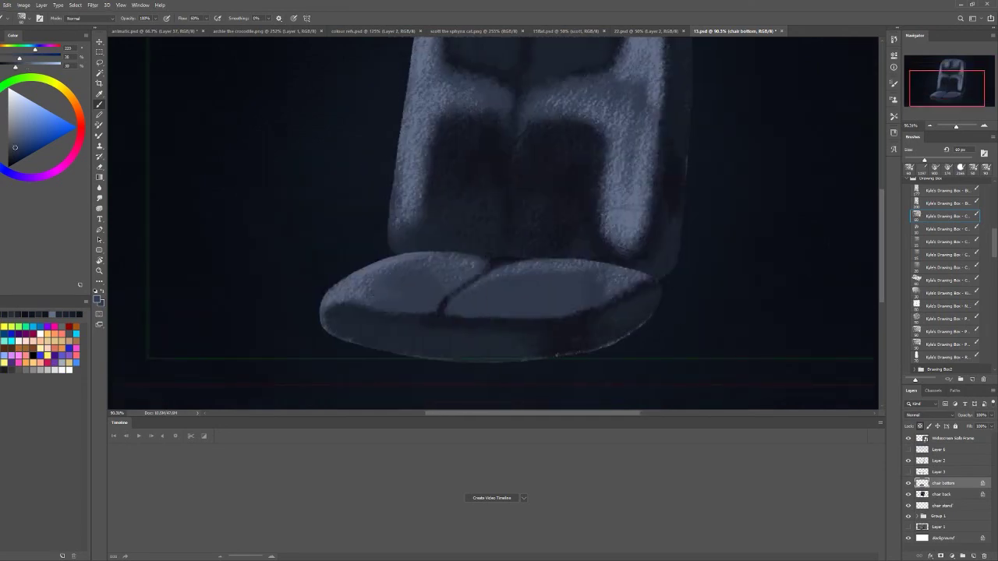
{"action": "left_click", "coordinate": [413, 334], "text": "alt"}
{"action": "left_click_drag", "start_coordinate": [386, 307], "coordinate": [471, 273]}
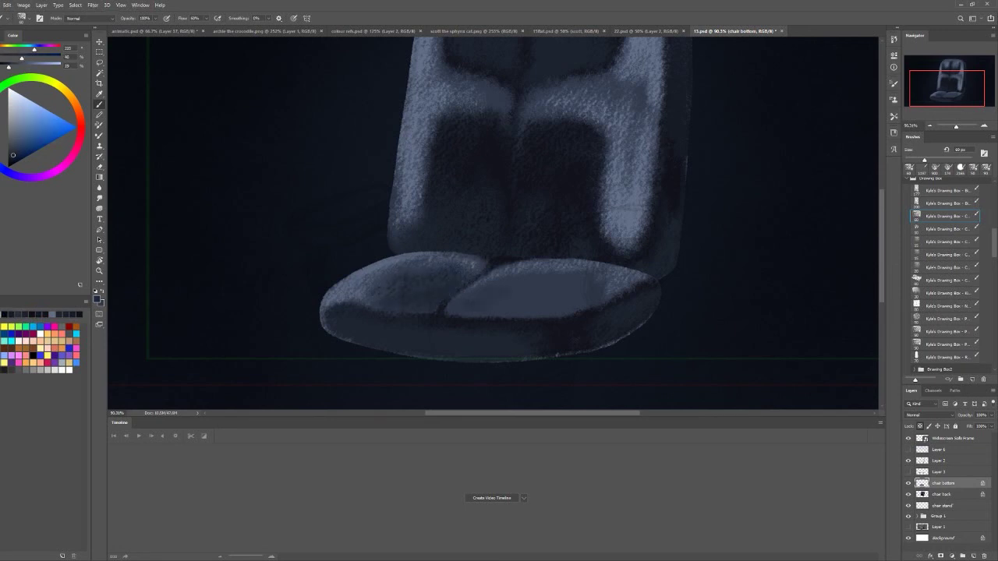
{"action": "left_click_drag", "start_coordinate": [503, 306], "coordinate": [591, 294]}
{"action": "key", "text": "ctrl+0"}
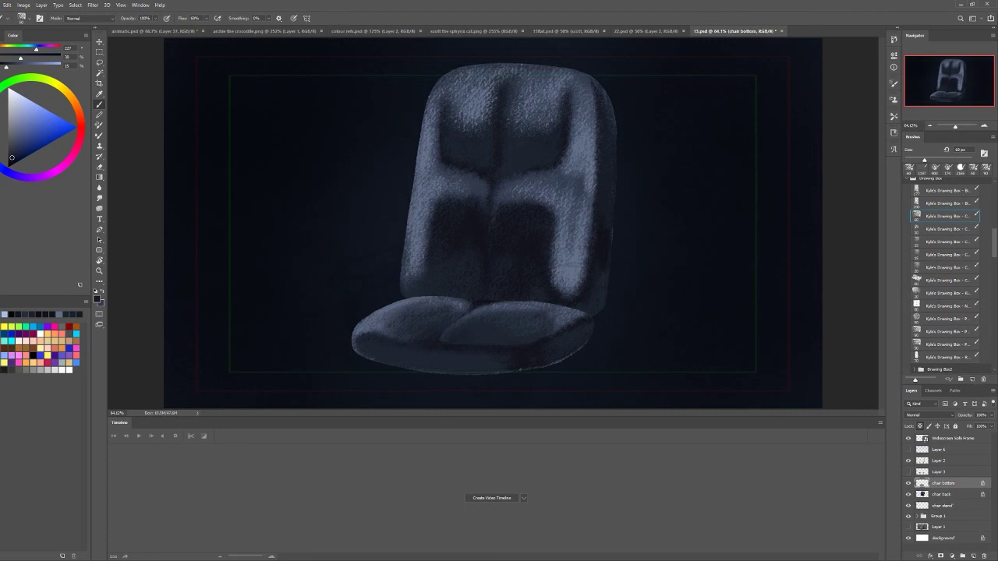
Preview the chair under the Color Dodge glow and make the black armrest layer visible
{"action": "scroll", "coordinate": [493, 223], "scroll_direction": "down", "scroll_amount": 3}
{"action": "left_click", "coordinate": [907, 450]}
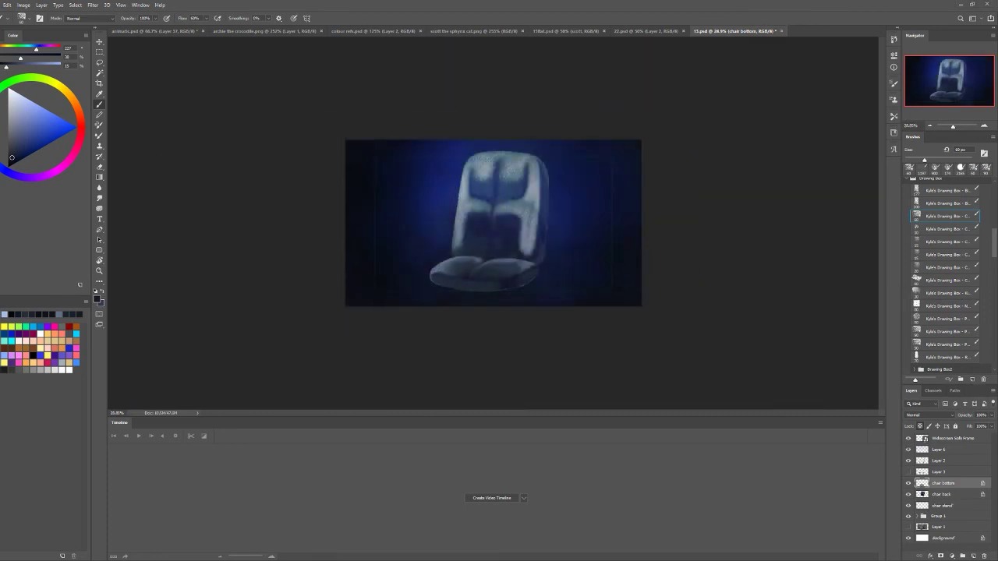
{"action": "scroll", "coordinate": [493, 223], "scroll_direction": "up", "scroll_amount": 1}
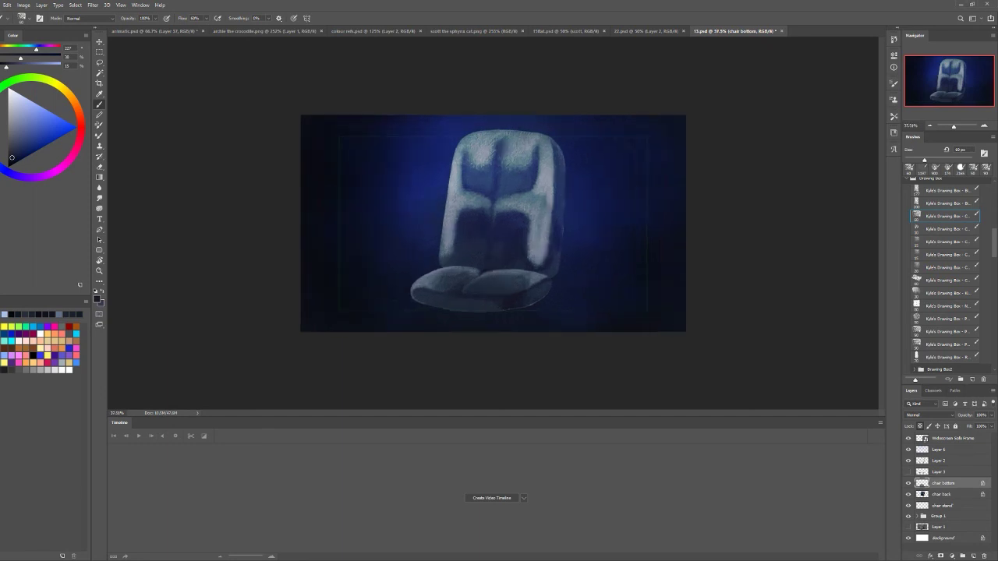
{"action": "left_click", "coordinate": [908, 450]}
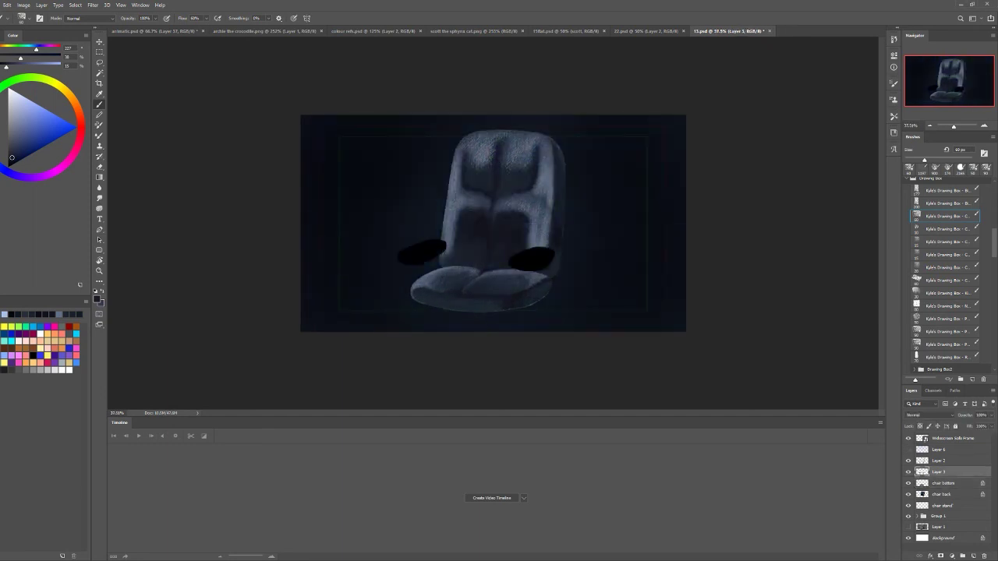
Paint over the bright highlights on the chair back with a muted navy on the chair back layer
{"action": "scroll", "coordinate": [493, 223], "scroll_direction": "up", "scroll_amount": 1}
{"action": "left_click", "coordinate": [942, 495]}
{"action": "left_click", "coordinate": [15, 147]}
{"action": "mouse_move", "coordinate": [464, 190]}
{"action": "left_mouse_down"}
{"action": "mouse_move", "coordinate": [441, 187]}
{"action": "mouse_move", "coordinate": [428, 140]}
{"action": "mouse_move", "coordinate": [417, 257]}
{"action": "left_mouse_up"}
{"action": "mouse_move", "coordinate": [462, 100]}
{"action": "left_mouse_down"}
{"action": "mouse_move", "coordinate": [477, 114]}
{"action": "mouse_move", "coordinate": [472, 132]}
{"action": "mouse_move", "coordinate": [437, 126]}
{"action": "left_mouse_up"}
{"action": "key", "text": "bracketright"}
{"action": "mouse_move", "coordinate": [491, 92]}
{"action": "left_mouse_down"}
{"action": "mouse_move", "coordinate": [524, 117]}
{"action": "mouse_move", "coordinate": [549, 109]}
{"action": "mouse_move", "coordinate": [573, 156]}
{"action": "mouse_move", "coordinate": [569, 260]}
{"action": "mouse_move", "coordinate": [549, 197]}
{"action": "left_mouse_up"}
{"action": "left_click_drag", "start_coordinate": [550, 195], "coordinate": [507, 187]}
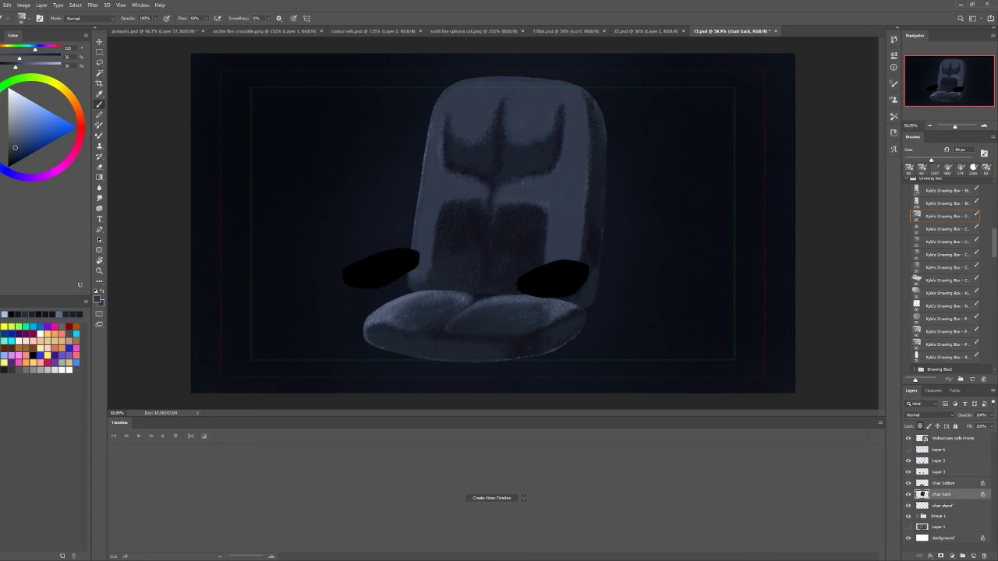
Darken the lower left and right sides of the chair back with deeper navy
{"action": "left_click_drag", "start_coordinate": [426, 221], "coordinate": [421, 279]}
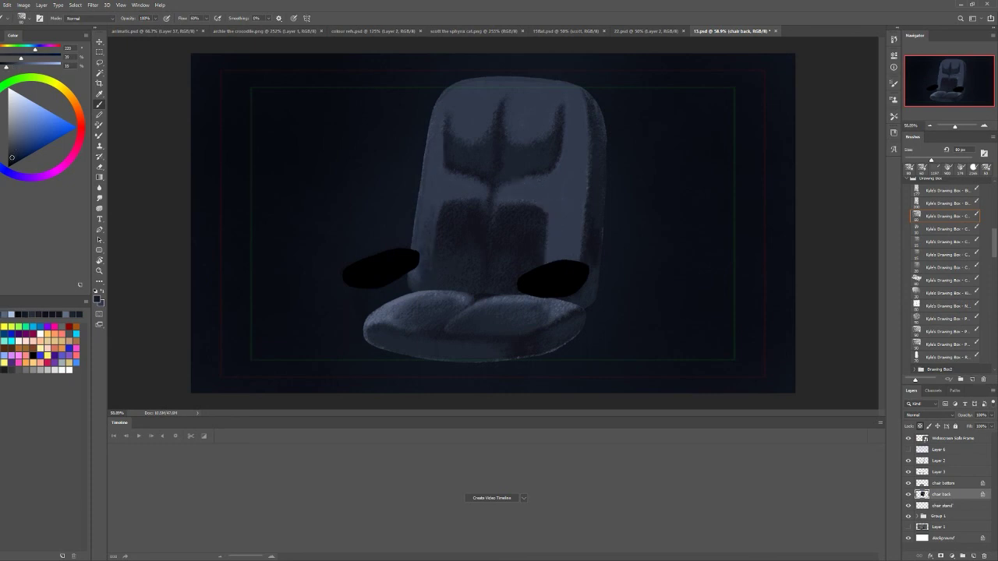
{"action": "left_click_drag", "start_coordinate": [430, 212], "coordinate": [415, 280]}
{"action": "mouse_move", "coordinate": [550, 237]}
{"action": "left_mouse_down"}
{"action": "mouse_move", "coordinate": [549, 262]}
{"action": "mouse_move", "coordinate": [558, 260]}
{"action": "left_mouse_up"}
{"action": "left_click_drag", "start_coordinate": [578, 214], "coordinate": [575, 259]}
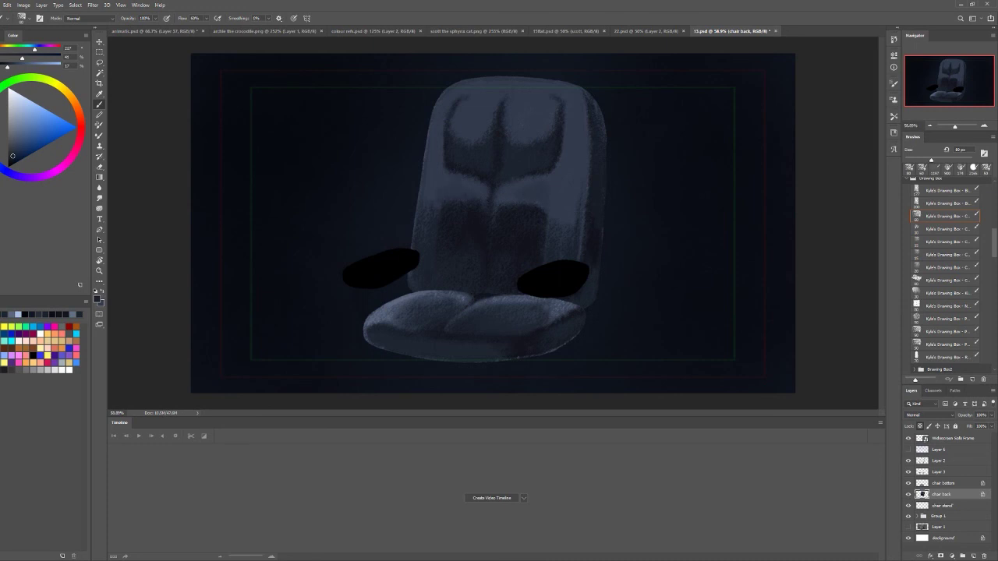
Tone down the highlights on both seat cushions with dark navy on the chair bottom layer
{"action": "key", "text": "alt+]"}
{"action": "left_click_drag", "start_coordinate": [438, 293], "coordinate": [366, 324]}
{"action": "mouse_move", "coordinate": [483, 299]}
{"action": "left_mouse_down"}
{"action": "mouse_move", "coordinate": [570, 318]}
{"action": "mouse_move", "coordinate": [390, 311]}
{"action": "mouse_move", "coordinate": [371, 323]}
{"action": "left_mouse_up"}
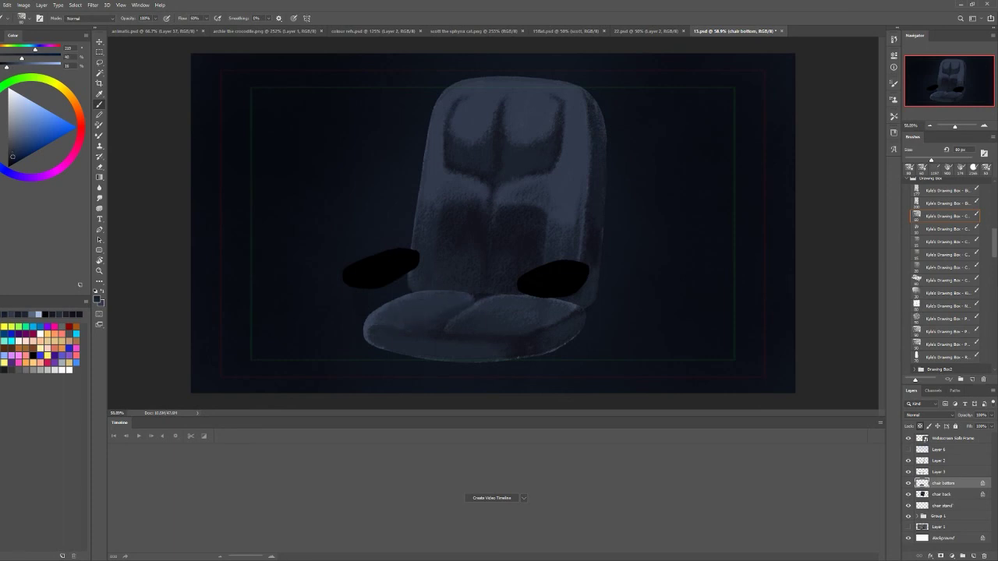
{"action": "left_click_drag", "start_coordinate": [563, 312], "coordinate": [529, 325]}
Recolour the black armrests dark navy on Layer 3 and paint muted navy highlights on their tops
{"action": "key", "text": "alt+bracketright"}
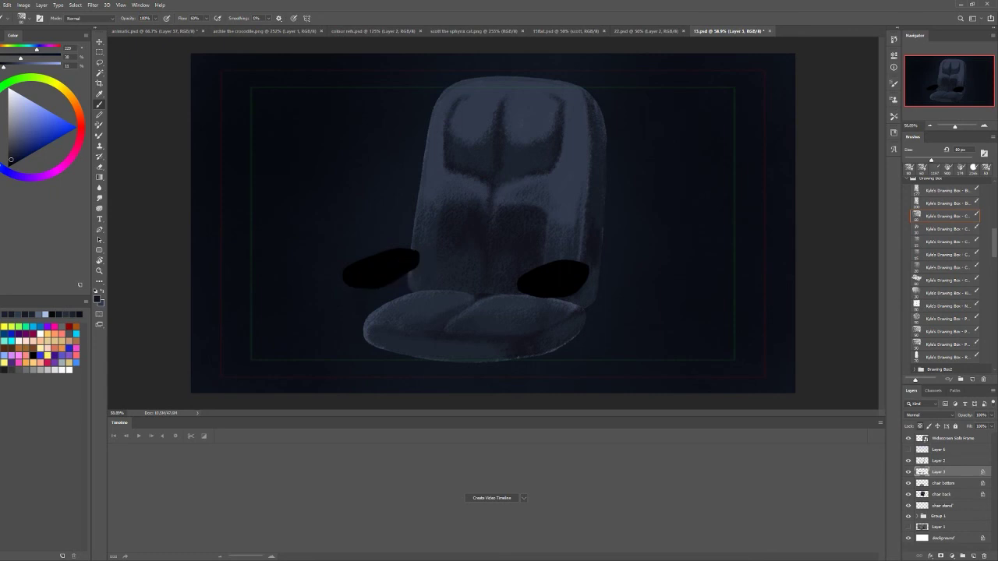
{"action": "left_click_drag", "start_coordinate": [577, 269], "coordinate": [522, 288]}
{"action": "mouse_move", "coordinate": [406, 254]}
{"action": "left_mouse_down"}
{"action": "mouse_move", "coordinate": [351, 269]}
{"action": "mouse_move", "coordinate": [347, 283]}
{"action": "left_mouse_up"}
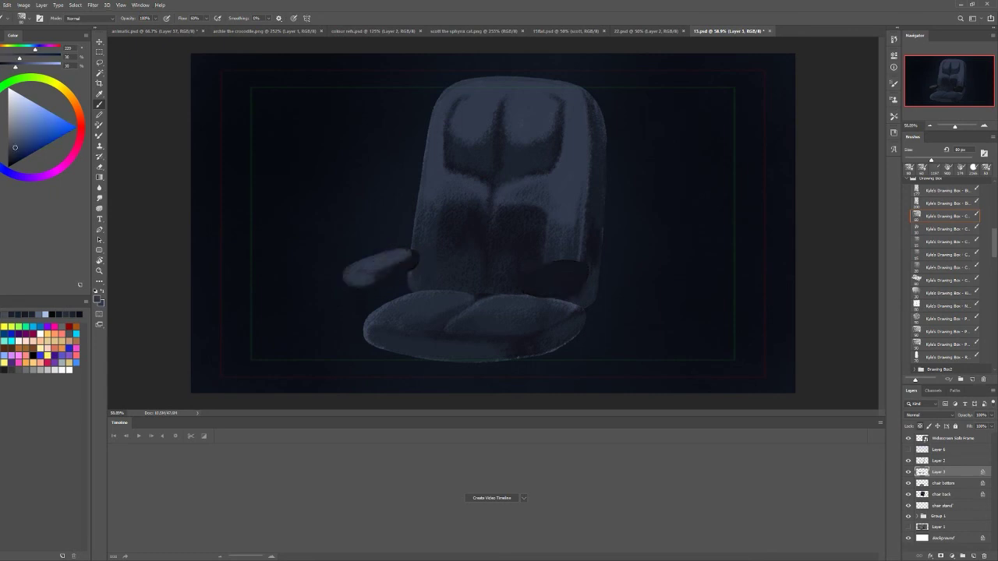
{"action": "mouse_move", "coordinate": [575, 265]}
{"action": "left_mouse_down"}
{"action": "mouse_move", "coordinate": [523, 290]}
{"action": "mouse_move", "coordinate": [558, 290]}
{"action": "mouse_move", "coordinate": [527, 287]}
{"action": "left_mouse_up"}
{"action": "left_click", "coordinate": [593, 290], "text": "alt"}
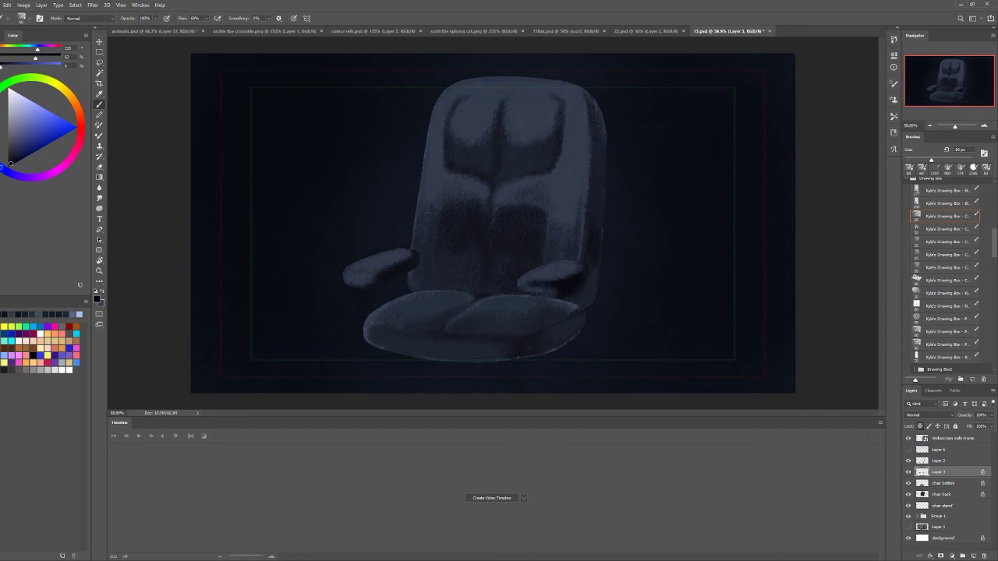
Darken the lower chair back and the end of the seat below the right armrest with near-black navy
{"action": "key", "text": "ctrl+z"}
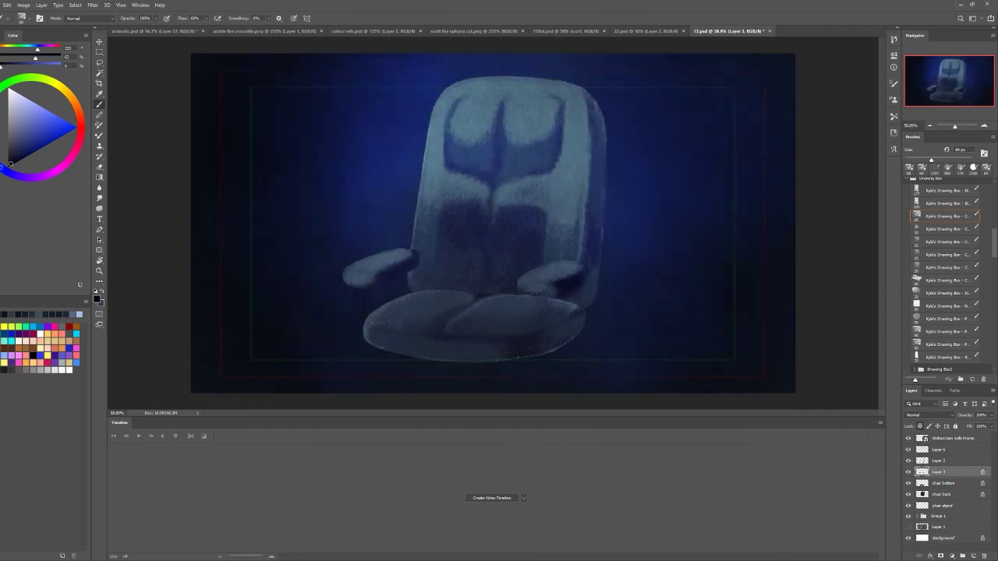
{"action": "left_click", "coordinate": [908, 461]}
{"action": "left_click", "coordinate": [944, 495]}
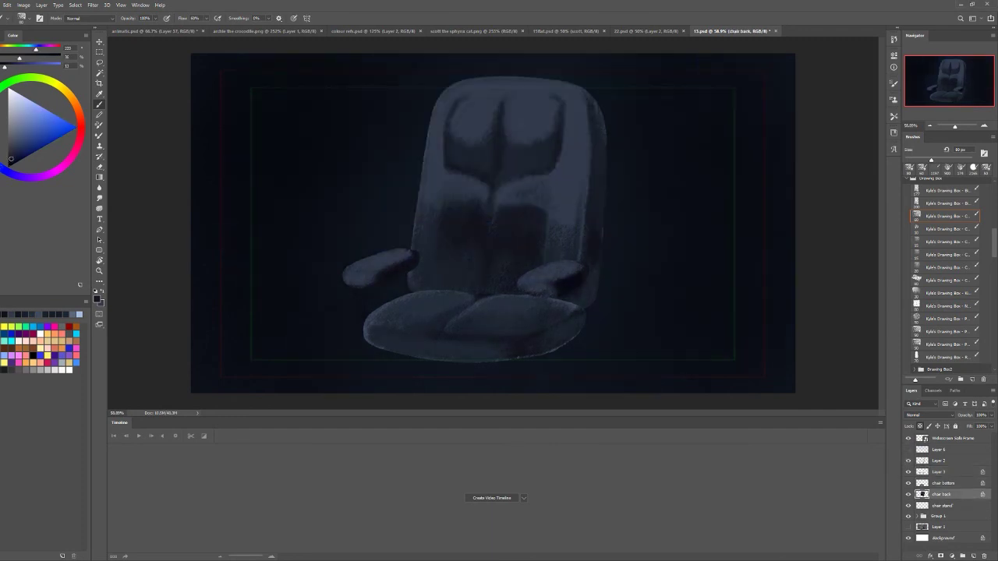
{"action": "left_click", "coordinate": [579, 295], "text": "alt"}
{"action": "left_click_drag", "start_coordinate": [576, 287], "coordinate": [581, 343]}
{"action": "key", "text": "alt+bracketright"}
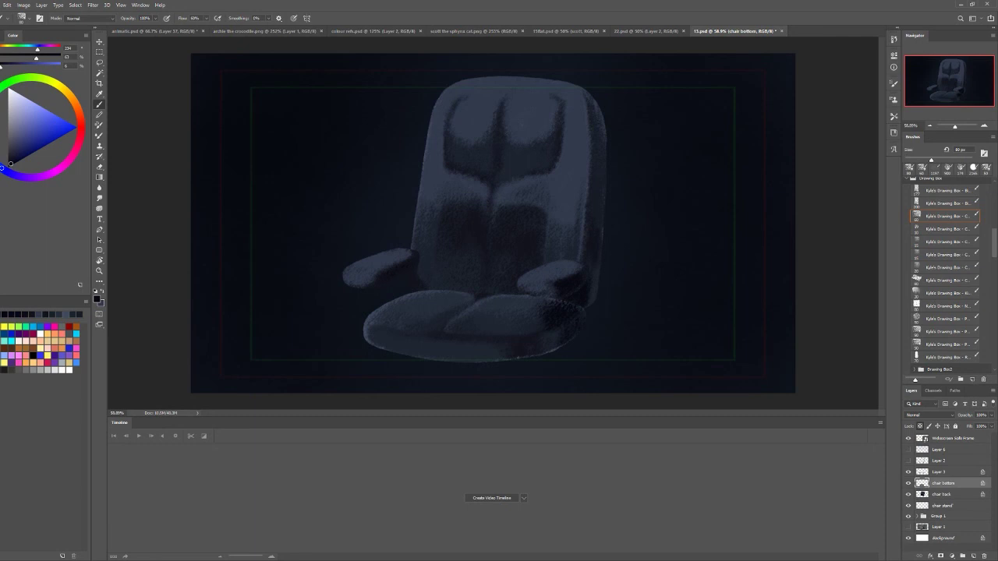
Shade the undersides of both armrests on Layer 3 with dark navy, keeping their tops lighter
{"action": "key", "text": "alt+bracketright"}
{"action": "left_click_drag", "start_coordinate": [532, 282], "coordinate": [555, 293]}
{"action": "left_click", "coordinate": [364, 283], "text": "alt"}
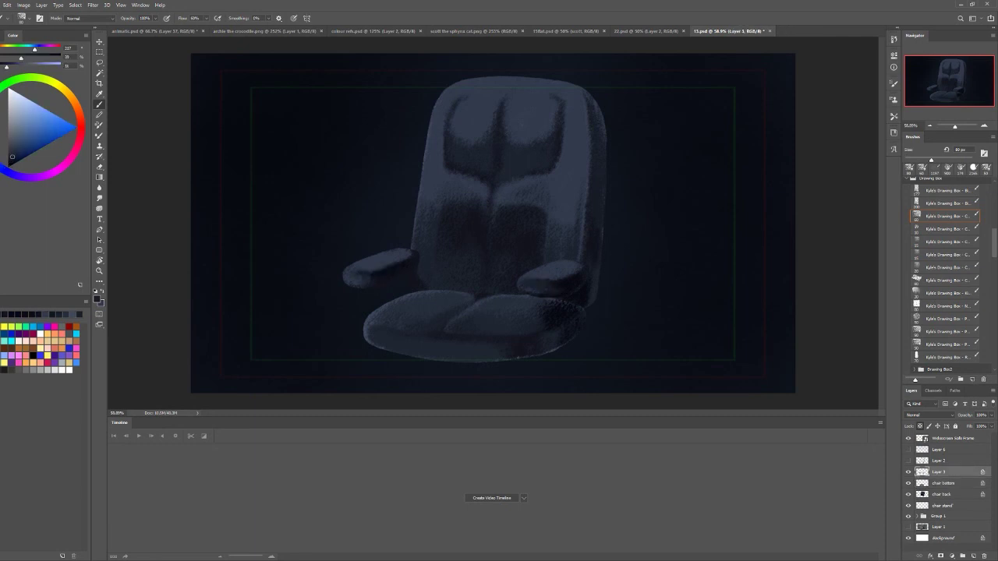
{"action": "left_click", "coordinate": [562, 285], "text": "alt"}
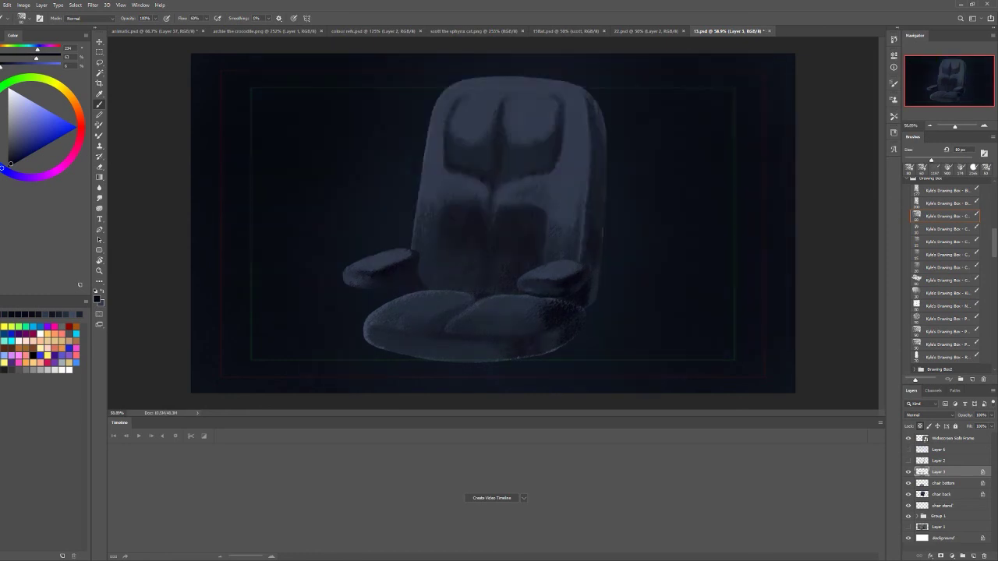
Rename Layer 3 as arms and paint a curved black support below the right armrest on a new layer beneath it
{"action": "key", "text": "alt+bracketleft"}
{"action": "key", "text": "ctrl+alt+shift+n"}
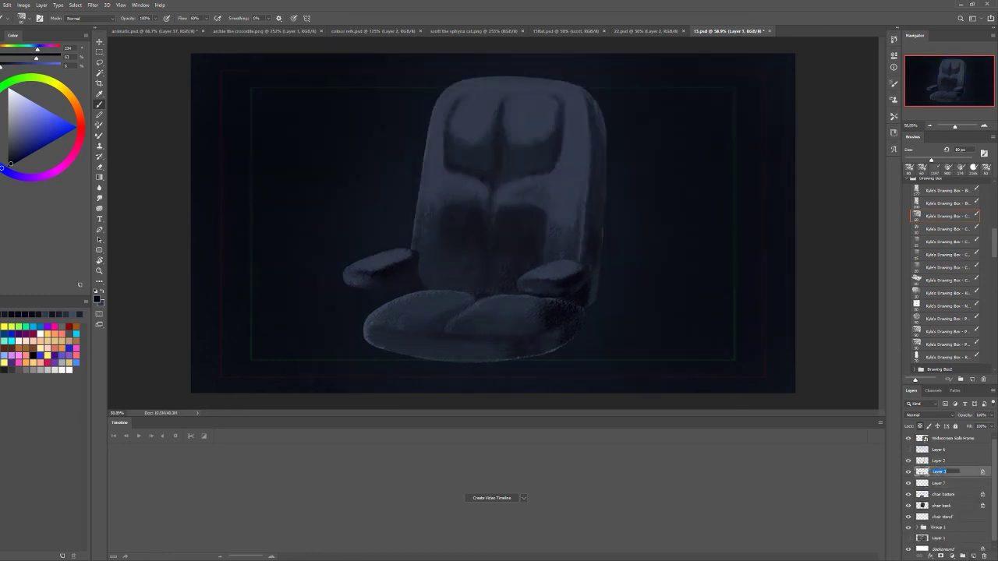
{"action": "key", "text": "ctrl+plus"}
{"action": "scroll", "coordinate": [493, 223], "scroll_direction": "up", "scroll_amount": 3}
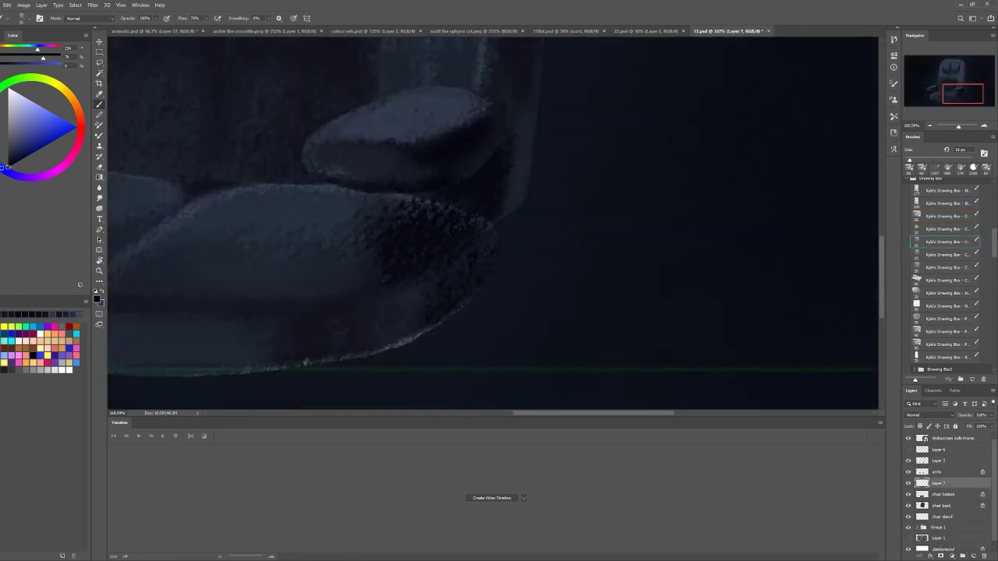
{"action": "key", "text": "alt+bracketright"}
{"action": "key", "text": "alt+bracketright"}
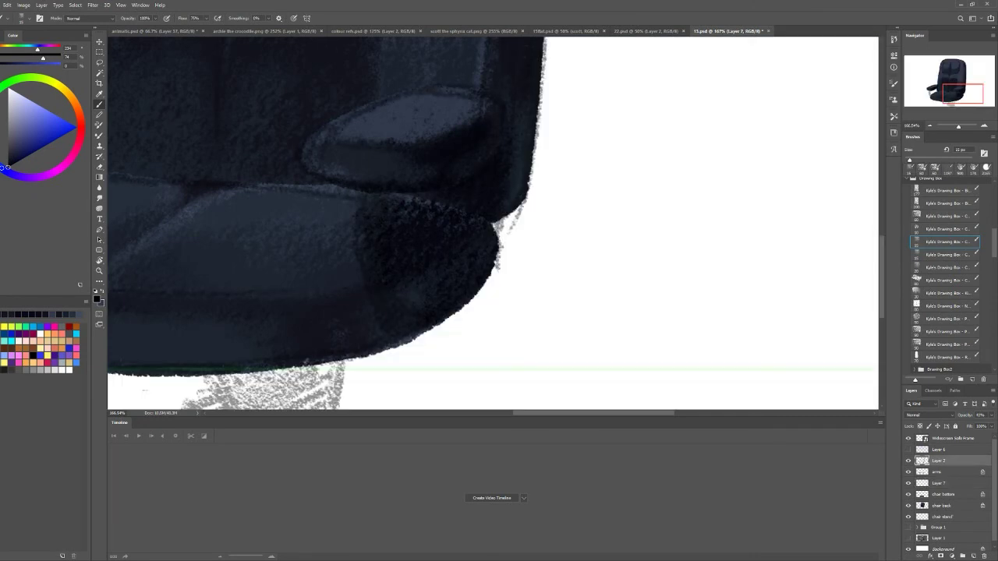
{"action": "key", "text": "alt+bracketleft"}
{"action": "key", "text": "alt+bracketleft"}
{"action": "left_click_drag", "start_coordinate": [359, 193], "coordinate": [388, 340]}
{"action": "left_click_drag", "start_coordinate": [396, 195], "coordinate": [399, 343]}
{"action": "key", "text": "ctrl+z"}
{"action": "left_click_drag", "start_coordinate": [398, 290], "coordinate": [406, 341]}
{"action": "mouse_move", "coordinate": [366, 195]}
{"action": "left_mouse_down"}
{"action": "mouse_move", "coordinate": [386, 249]}
{"action": "mouse_move", "coordinate": [378, 295]}
{"action": "mouse_move", "coordinate": [393, 336]}
{"action": "left_mouse_up"}
Paint a curved black support below the left armrest on a new layer directly above the chair stand layer
{"action": "key", "text": "ctrl+minus"}
{"action": "key", "text": "ctrl+minus"}
{"action": "scroll", "coordinate": [493, 222], "scroll_direction": "left", "scroll_amount": 2}
{"action": "key", "text": "alt+bracketleft"}
{"action": "key", "text": "alt+bracketleft"}
{"action": "key", "text": "alt+bracketleft"}
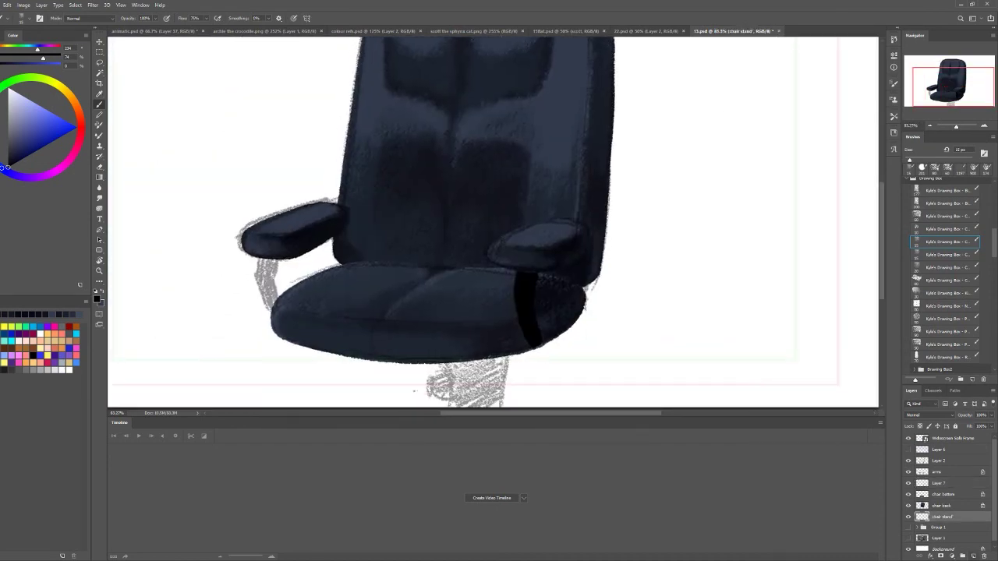
{"action": "key", "text": "ctrl+shift+alt+n"}
{"action": "mouse_move", "coordinate": [257, 258]}
{"action": "left_mouse_down"}
{"action": "mouse_move", "coordinate": [270, 314]}
{"action": "mouse_move", "coordinate": [273, 286]}
{"action": "mouse_move", "coordinate": [268, 304]}
{"action": "left_mouse_up"}
{"action": "left_click_drag", "start_coordinate": [272, 285], "coordinate": [275, 310]}
Outline the column under the seat on the chair stand layer and fill it with black
{"action": "key", "text": "alt+bracketleft"}
{"action": "scroll", "coordinate": [493, 222], "scroll_direction": "down", "scroll_amount": 3}
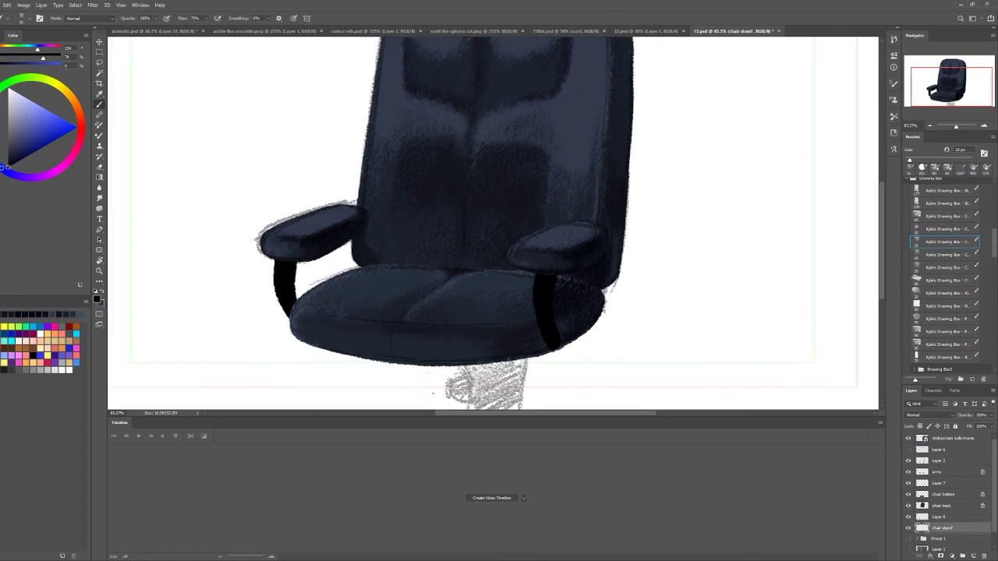
{"action": "left_click_drag", "start_coordinate": [428, 282], "coordinate": [436, 288]}
{"action": "left_click_drag", "start_coordinate": [506, 275], "coordinate": [494, 286]}
{"action": "left_click_drag", "start_coordinate": [429, 283], "coordinate": [441, 326]}
{"action": "left_click_drag", "start_coordinate": [493, 283], "coordinate": [493, 324]}
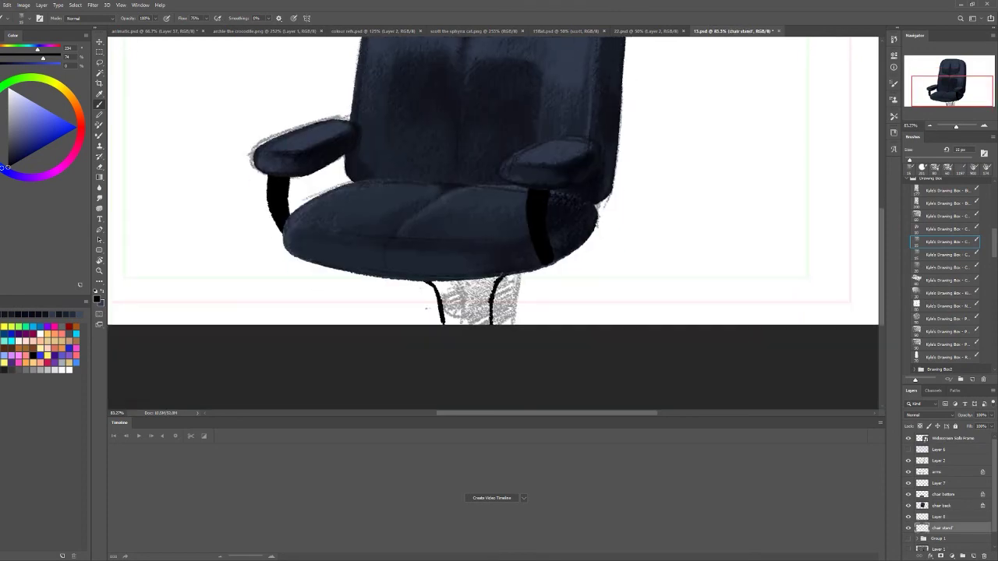
{"action": "mouse_move", "coordinate": [434, 282]}
{"action": "left_mouse_down"}
{"action": "mouse_move", "coordinate": [453, 325]}
{"action": "mouse_move", "coordinate": [474, 324]}
{"action": "left_mouse_up"}
{"action": "key", "text": "bracketright"}
{"action": "left_click_drag", "start_coordinate": [491, 278], "coordinate": [477, 325]}
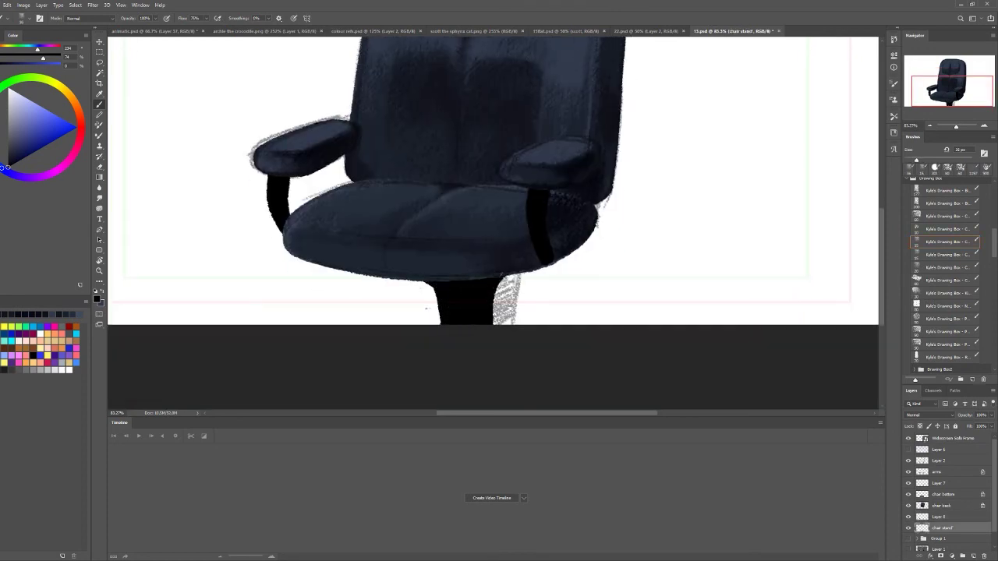
Lightly texture the black stand and armrest supports with dark navy, using a larger chalky brush
{"action": "key", "text": "ctrl+minus"}
{"action": "key", "text": "ctrl+minus"}
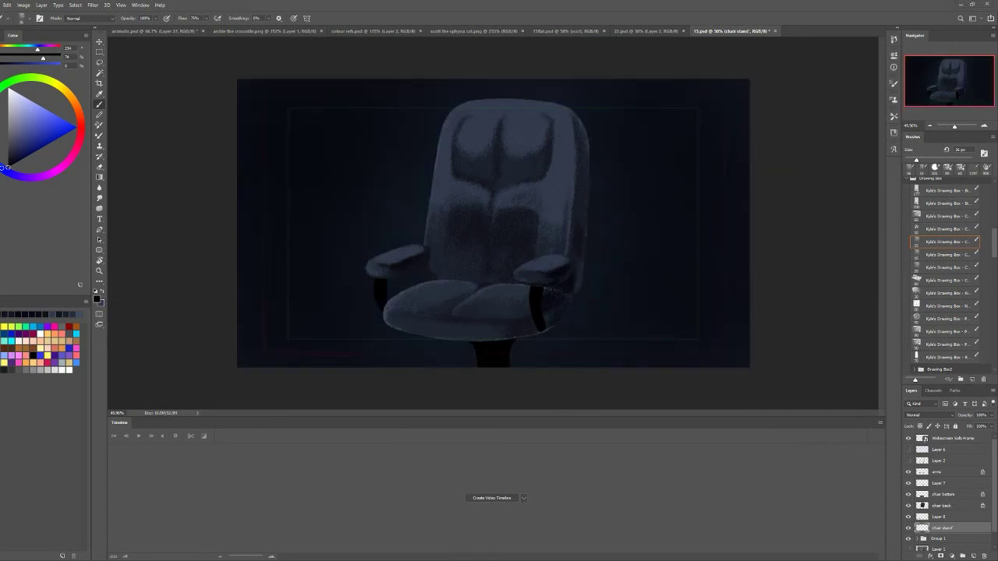
{"action": "key", "text": "comma"}
{"action": "key", "text": "comma"}
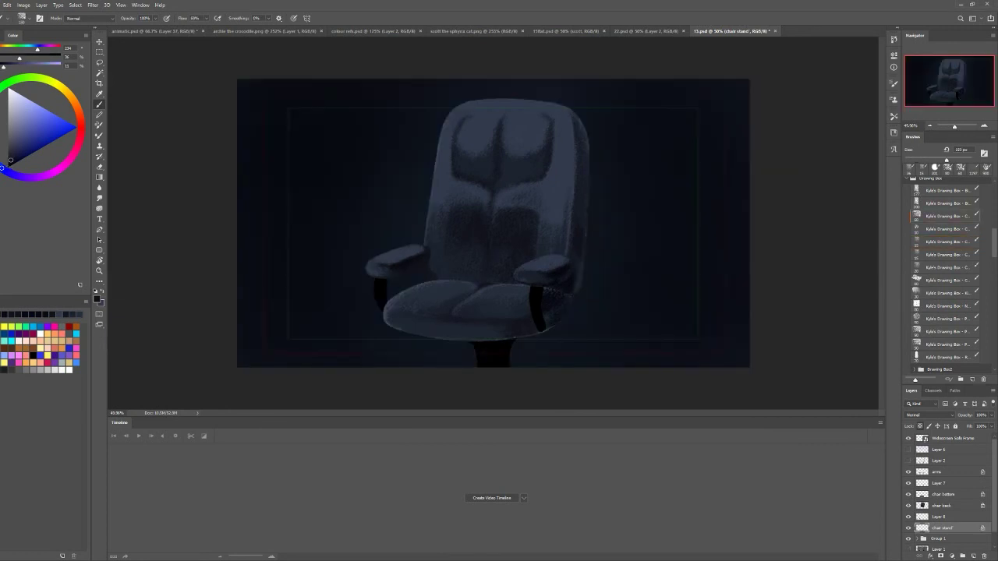
{"action": "key", "text": "alt+bracketright"}
{"action": "key", "text": "alt+bracketright"}
{"action": "key", "text": "alt+bracketright"}
{"action": "key", "text": "alt+bracketright"}
{"action": "left_click_drag", "start_coordinate": [538, 288], "coordinate": [538, 329]}
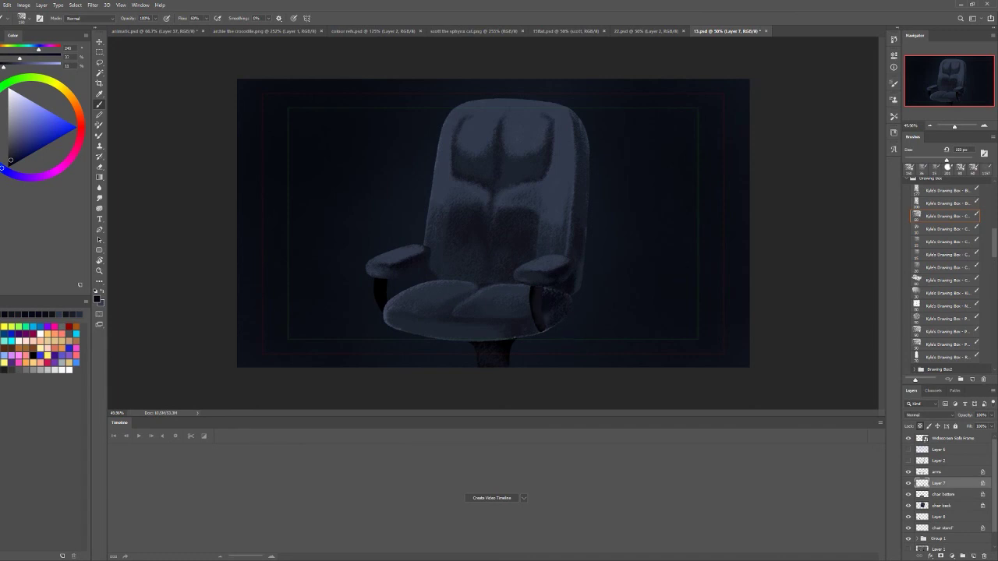
Group all the chair layers, from the stand up to the arms
{"action": "key", "text": "alt+bracketleft"}
{"action": "key", "text": "alt+bracketleft"}
{"action": "key", "text": "alt+bracketleft"}
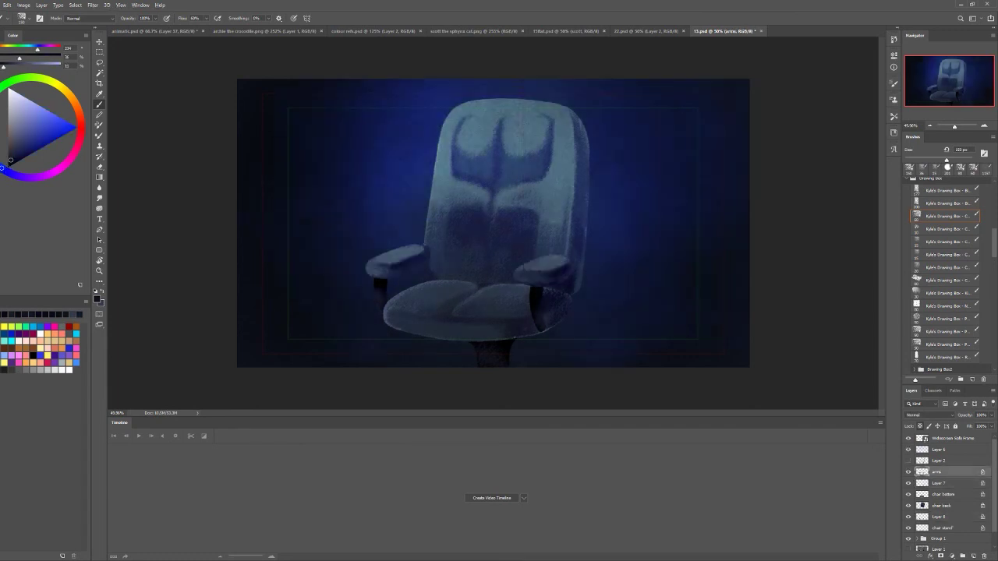
{"action": "key", "text": "ctrl+g"}
Try alternative blending modes on Layer 6, including Overlay and Multiply
{"action": "key", "text": "alt+bracketright"}
{"action": "key", "text": "alt+bracketright"}
{"action": "key", "text": "shift+minus"}
{"action": "key", "text": "shift+minus"}
{"action": "key", "text": "shift+minus"}
{"action": "key", "text": "shift+minus"}
{"action": "key", "text": "shift+minus"}
{"action": "key", "text": "shift+minus"}
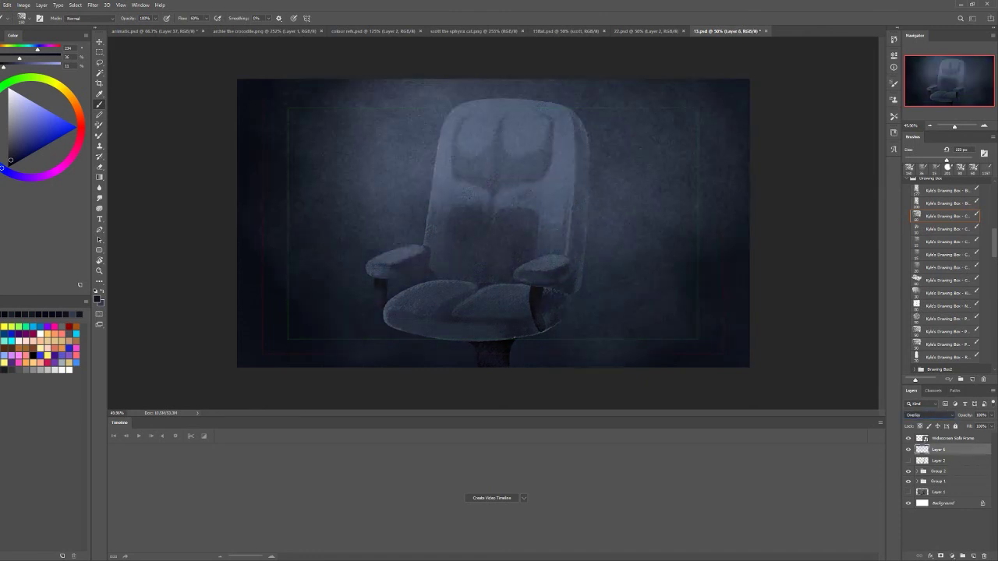
{"action": "key", "text": "shift+minus"}
{"action": "key", "text": "shift+minus"}
{"action": "key", "text": "shift+minus"}
{"action": "key", "text": "shift+minus"}
{"action": "key", "text": "shift+minus"}
{"action": "key", "text": "shift+minus"}
{"action": "key", "text": "shift+minus"}
{"action": "key", "text": "shift+minus"}
{"action": "key", "text": "shift+minus"}
{"action": "key", "text": "shift+minus"}
{"action": "key", "text": "shift+minus"}
{"action": "key", "text": "shift+minus"}
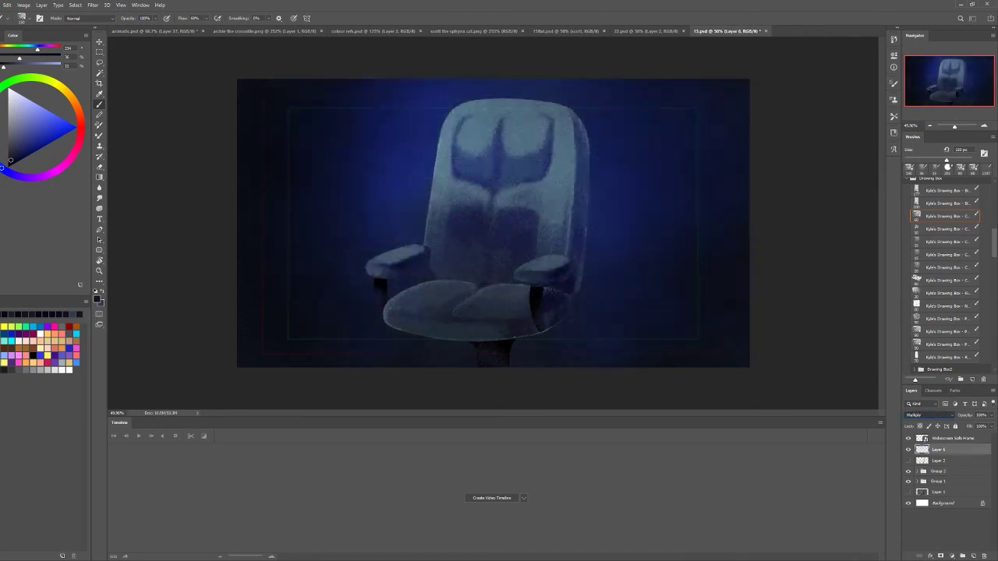
Paint a white rim light along the chair back's top and left edges on a new layer clipped to the chair group
{"action": "key", "text": "ctrl+shift+alt+n"}
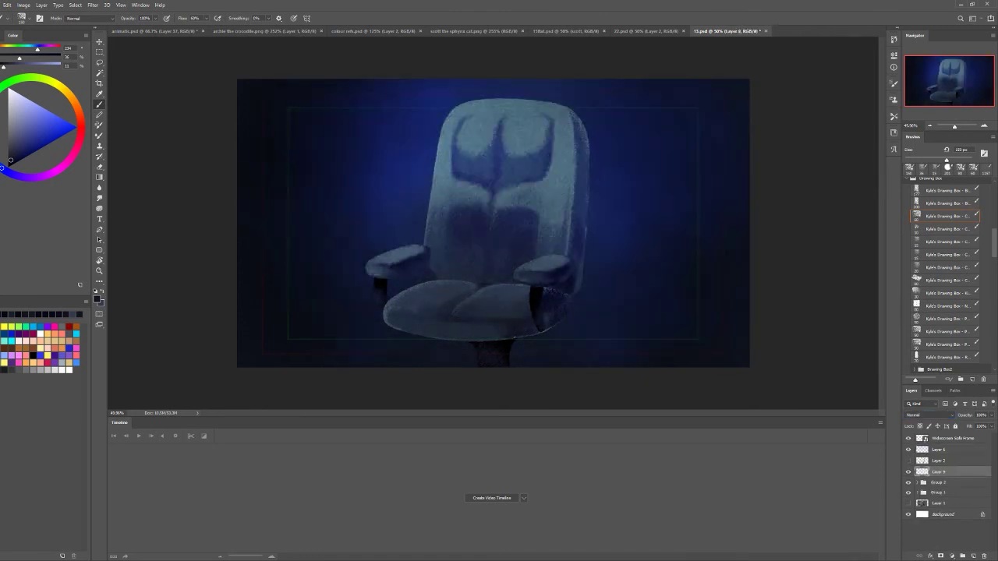
{"action": "key", "text": "ctrl+alt+g"}
{"action": "key", "text": "bracketleft"}
{"action": "key", "text": "bracketleft"}
{"action": "key", "text": "x"}
{"action": "mouse_move", "coordinate": [467, 103]}
{"action": "left_mouse_down"}
{"action": "mouse_move", "coordinate": [435, 191]}
{"action": "mouse_move", "coordinate": [559, 104]}
{"action": "left_mouse_up"}
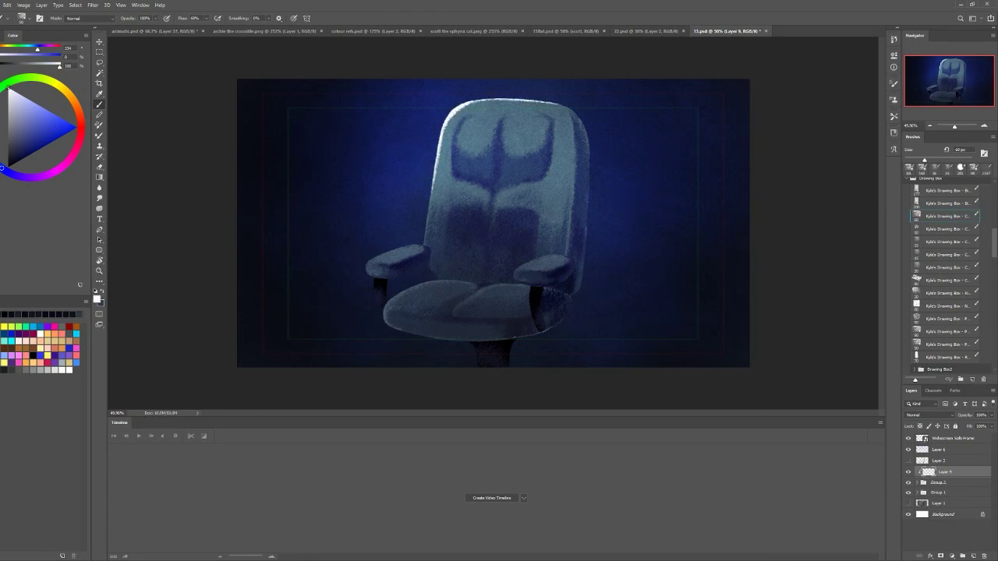
{"action": "left_click_drag", "start_coordinate": [434, 182], "coordinate": [428, 231]}
Extend the white rim light along the outer edges of the armrests and their supports
{"action": "left_click_drag", "start_coordinate": [426, 248], "coordinate": [371, 267]}
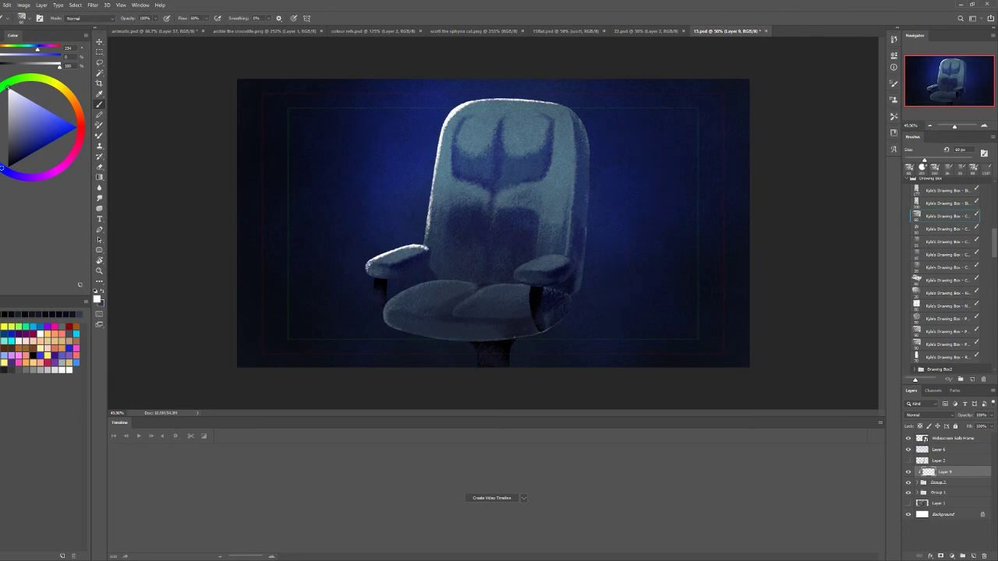
{"action": "mouse_move", "coordinate": [533, 289]}
{"action": "left_mouse_down"}
{"action": "mouse_move", "coordinate": [530, 318]}
{"action": "mouse_move", "coordinate": [513, 270]}
{"action": "left_mouse_up"}
{"action": "left_click_drag", "start_coordinate": [587, 192], "coordinate": [585, 265]}
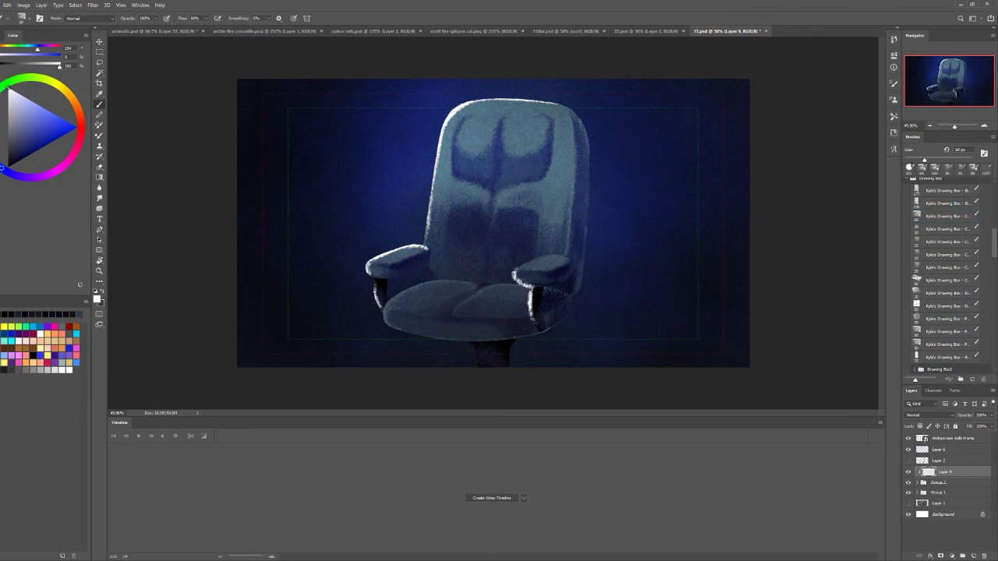
Lower the opacity of the Color Dodge lighting on Layer 6
{"action": "left_click", "coordinate": [943, 450]}
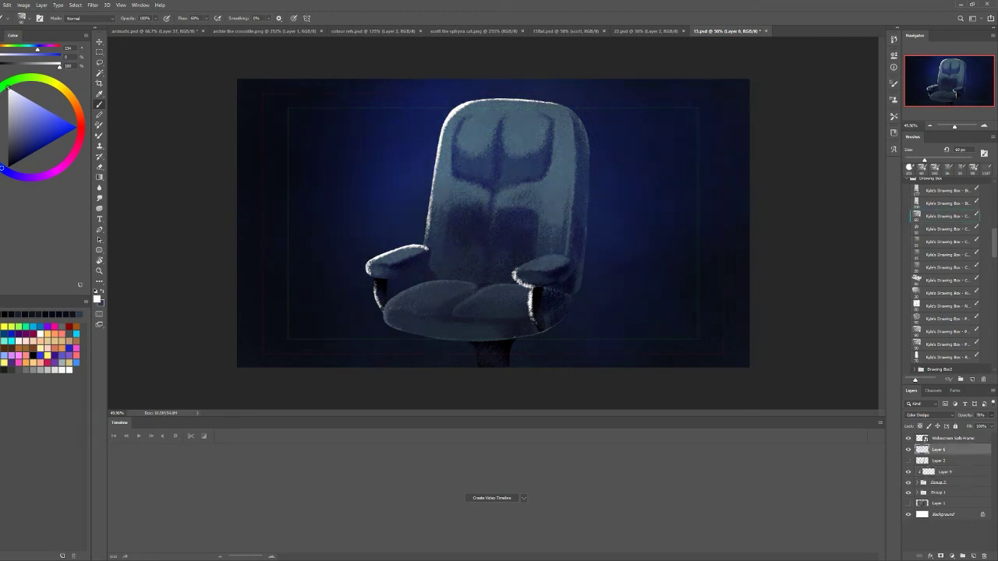
Try darkening the outer background with a very large black airbrush on a new layer in Group 1
{"action": "key", "text": "alt+bracketleft"}
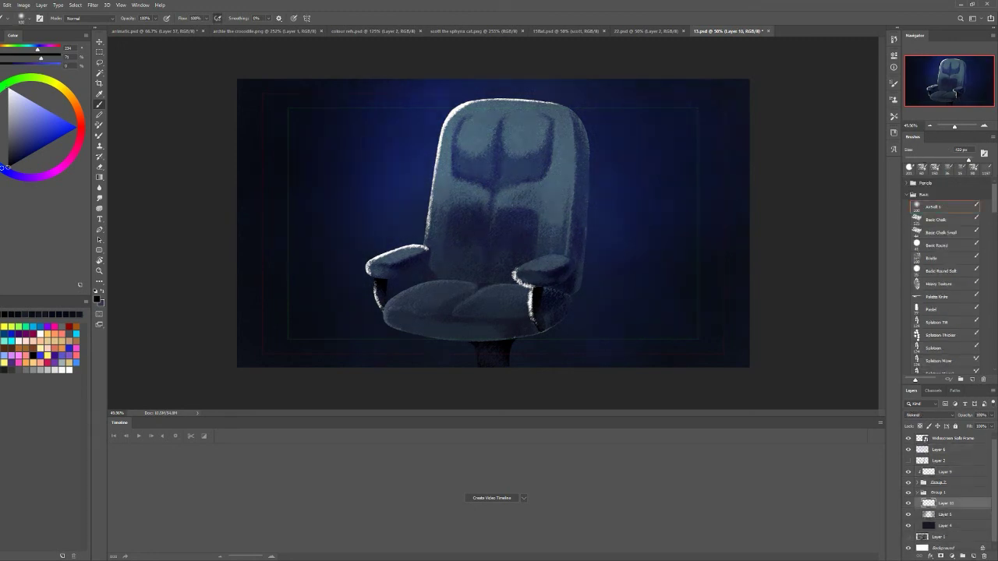
{"action": "key", "text": "ctrl+minus"}
{"action": "key", "text": "ctrl+minus"}
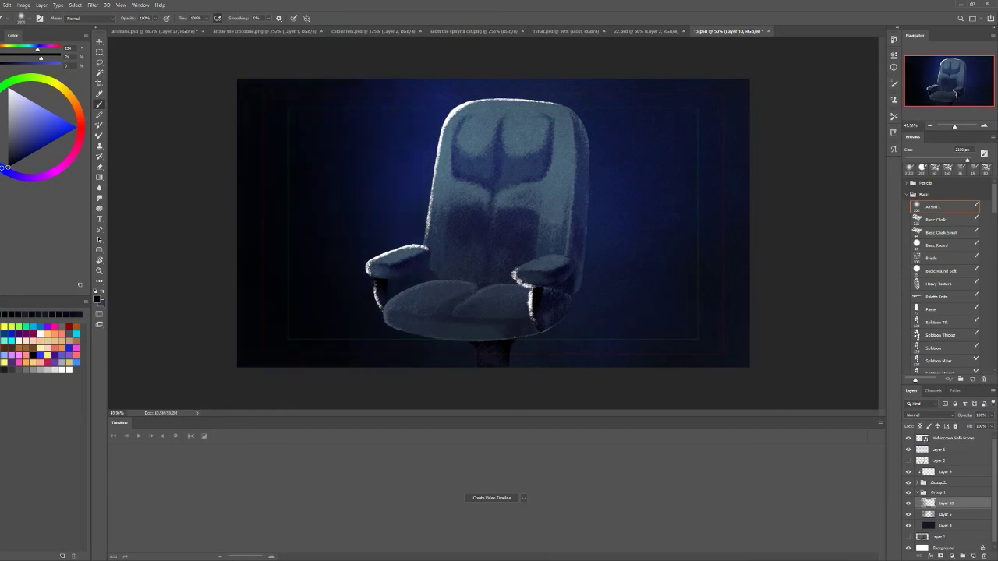
{"action": "left_click_drag", "start_coordinate": [593, 159], "coordinate": [589, 280]}
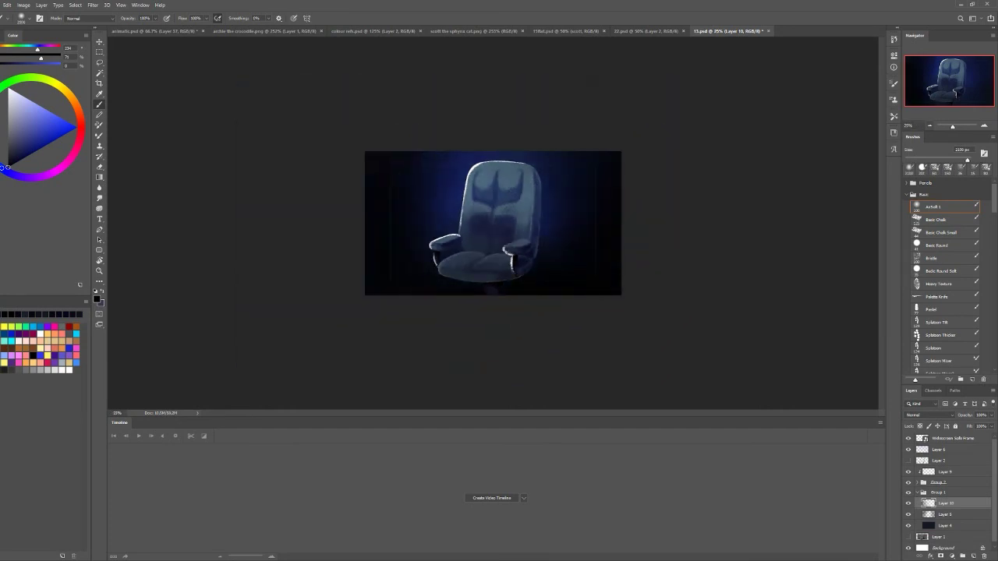
{"action": "key", "text": "ctrl+alt+z"}
{"action": "key", "text": "ctrl+alt+z"}
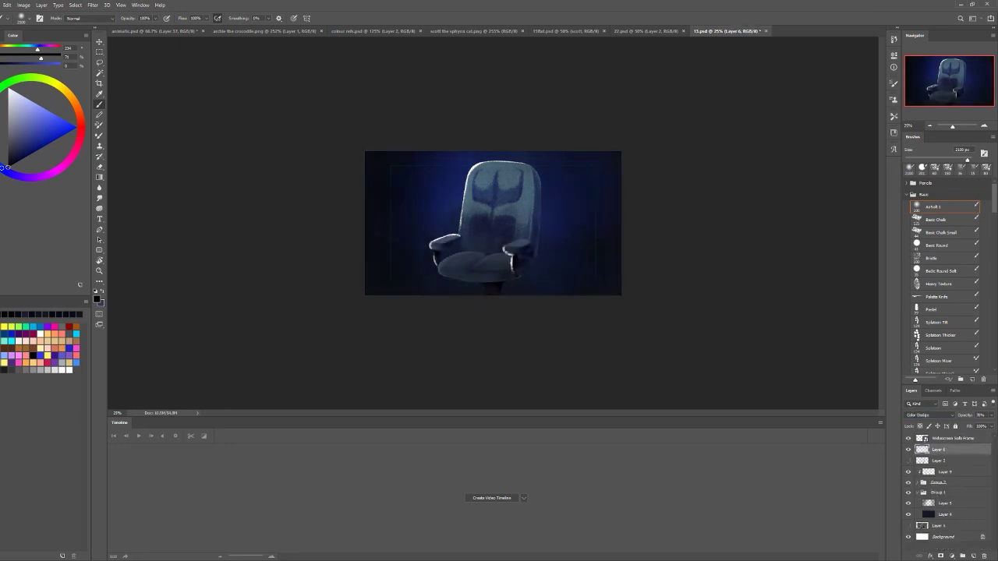
Save the painting as a separate flat version and delete its widescreen safe frame layer
{"action": "key", "text": "ctrl+s"}
{"action": "key", "text": "ctrl+alt+z"}
{"action": "key", "text": "ctrl+alt+z"}
{"action": "key", "text": "ctrl+alt+z"}
{"action": "key", "text": "ctrl+alt+z"}
{"action": "key", "text": "ctrl+alt+z"}
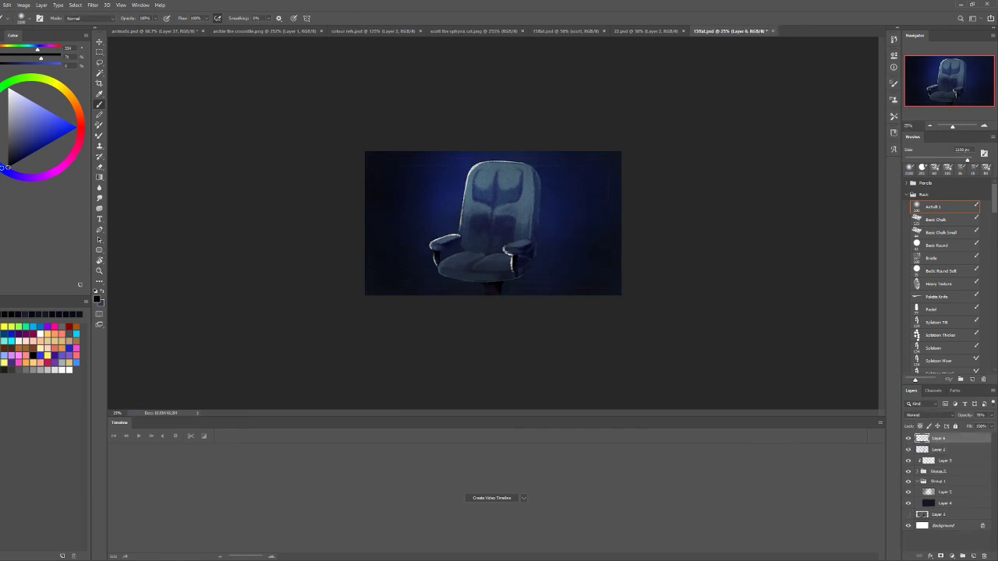
Delete Layer 2 from the flat version
{"action": "key", "text": "ctrl+alt+z"}
{"action": "key", "text": "ctrl+alt+z"}
{"action": "key", "text": "ctrl+alt+z"}
{"action": "key", "text": "ctrl+alt+z"}
{"action": "key", "text": "ctrl+alt+z"}
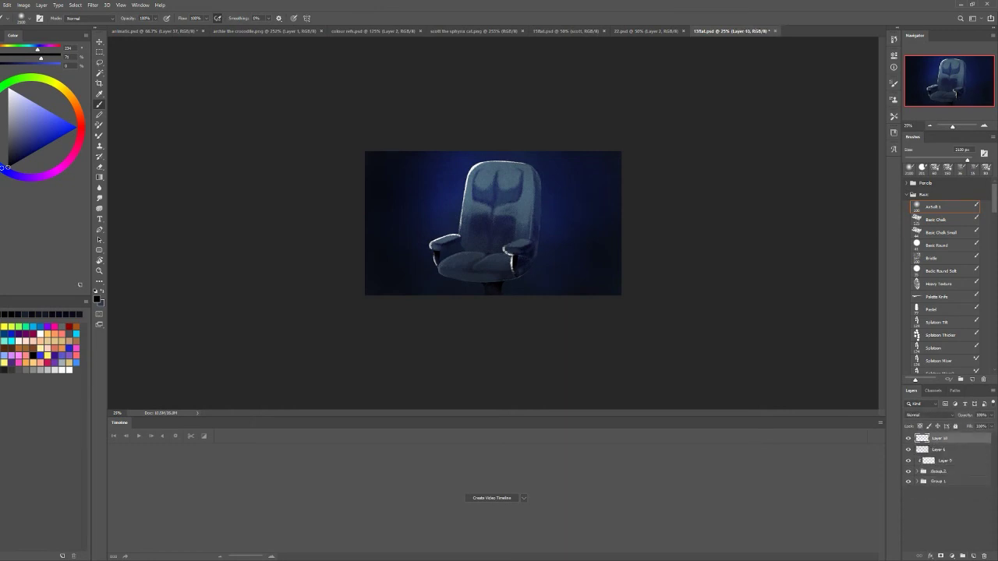
Show the Layer 1 character sketch above the chair at reduced opacity and add a new layer over it for line art
{"action": "key", "text": "ctrl+shift+z"}
{"action": "key", "text": "ctrl+shift+z"}
{"action": "key", "text": "ctrl+shift+z"}
{"action": "key", "text": "ctrl+shift+z"}
{"action": "key", "text": "ctrl+shift+z"}
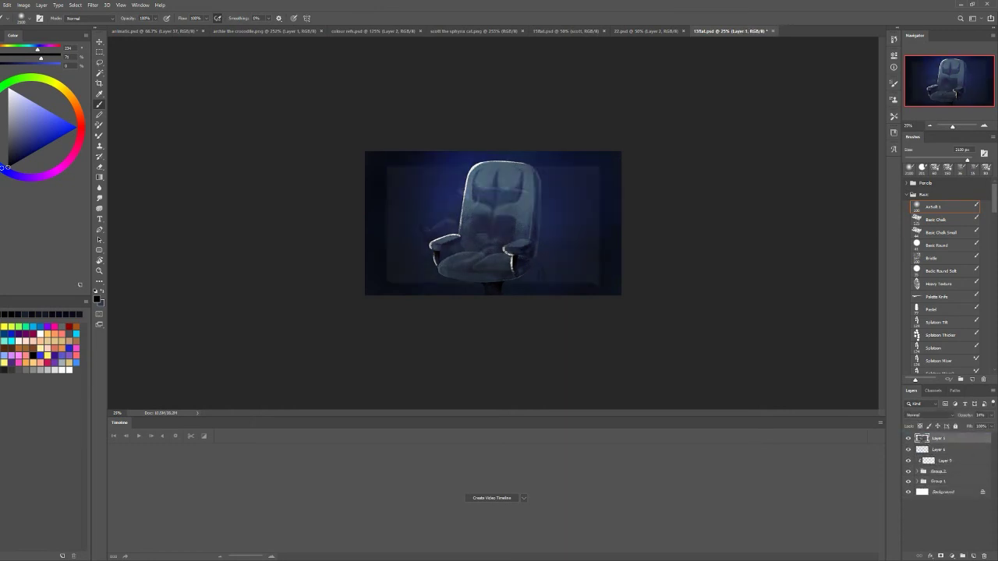
{"action": "key", "text": "ctrl+shift+z"}
{"action": "key", "text": "ctrl+shift+z"}
{"action": "key", "text": "ctrl+shift+z"}
{"action": "key", "text": "ctrl+shift+z"}
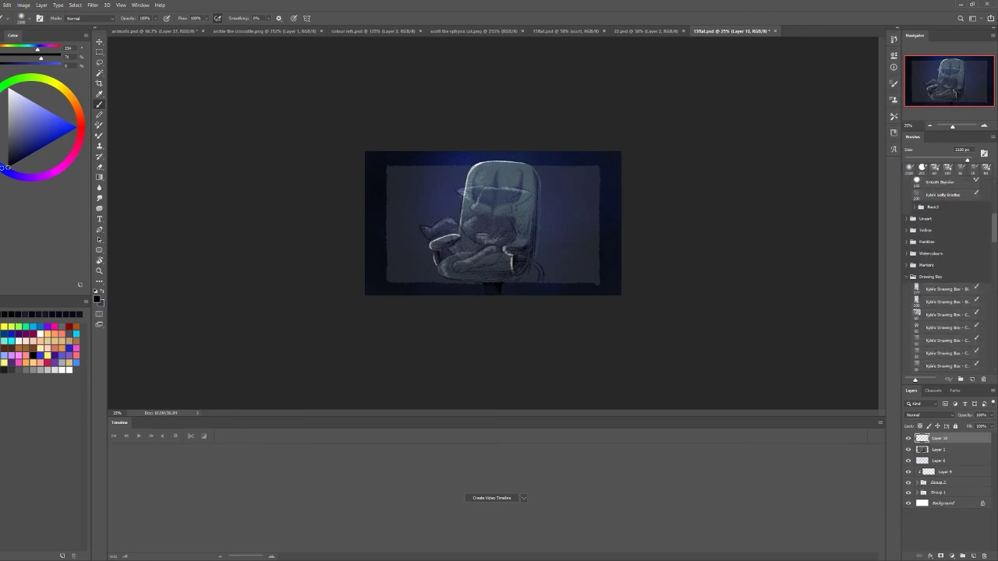
Trace the character's head, muzzle and pointed ears in black over the sketch with a Drawing Box brush
{"action": "key", "text": "ctrl+0"}
{"action": "scroll", "coordinate": [518, 223], "scroll_direction": "up", "scroll_amount": 3}
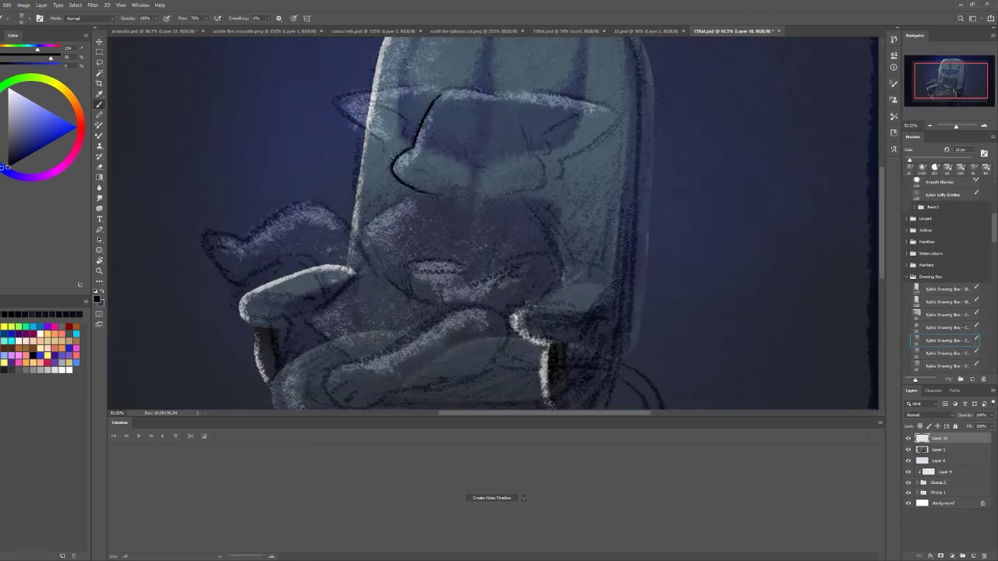
{"action": "key", "text": "ctrl+shift+z"}
{"action": "key", "text": "ctrl+shift+z"}
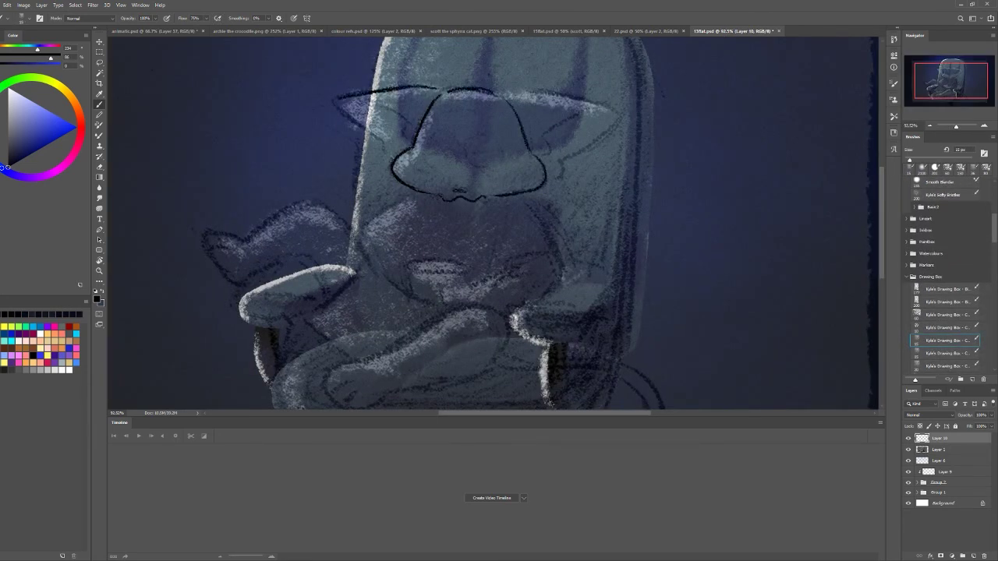
{"action": "key", "text": "ctrl+shift+z"}
{"action": "key", "text": "ctrl+shift+z"}
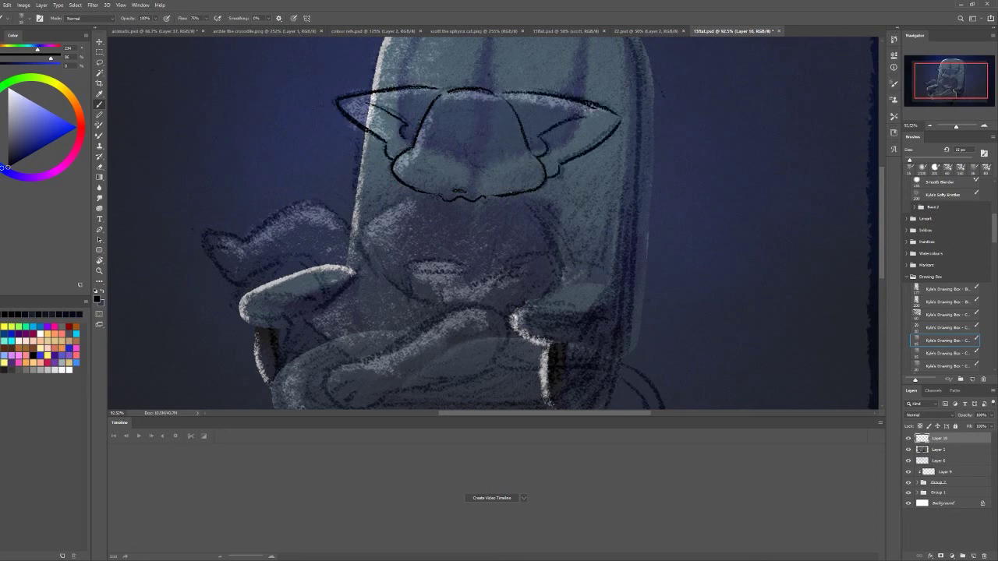
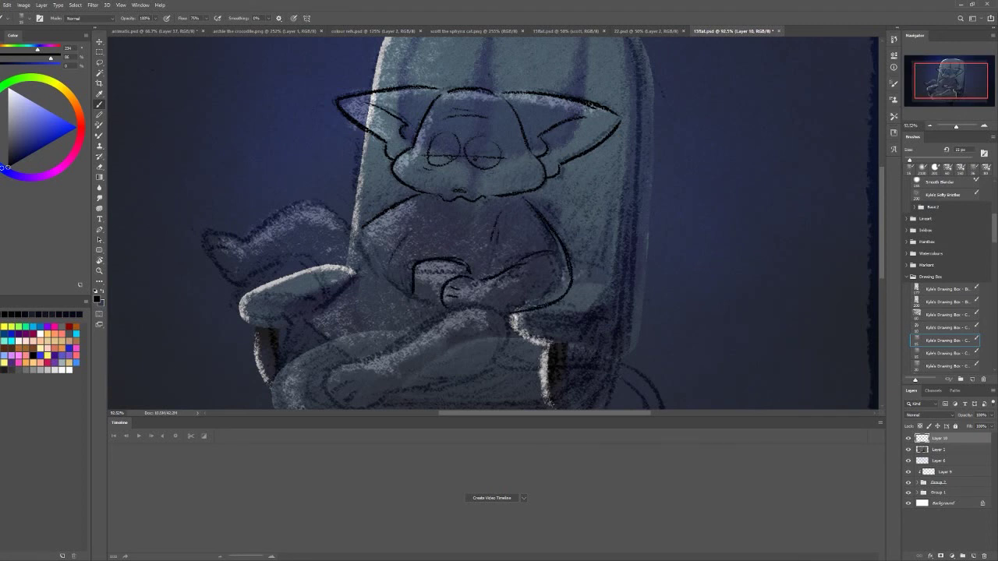
Trace the character's mug, holding hand and crossed front leg with its foot in black over the sketch
{"action": "scroll", "coordinate": [493, 226], "scroll_direction": "down", "scroll_amount": 2}
{"action": "key", "text": "ctrl+shift+z"}
{"action": "key", "text": "ctrl+shift+z"}
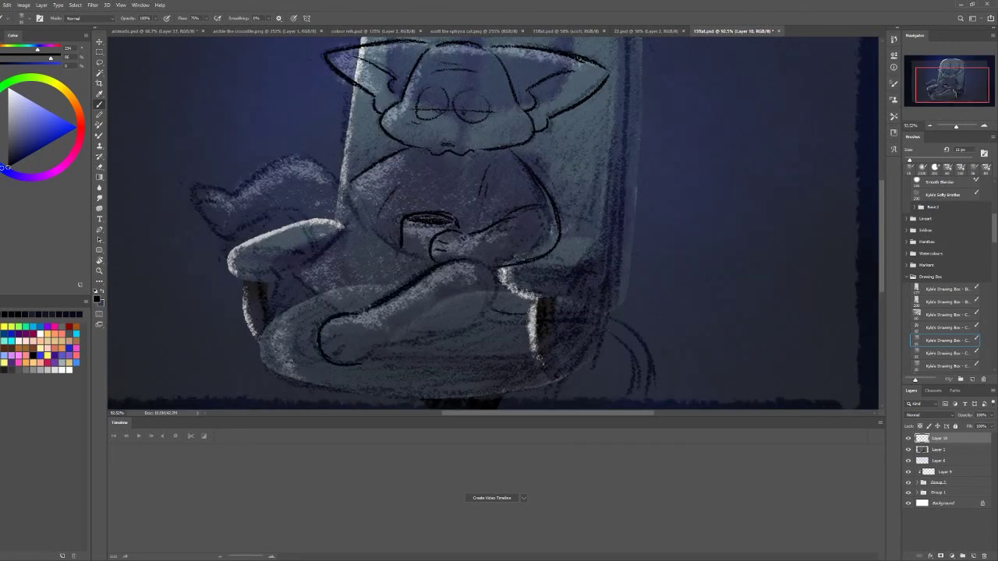
{"action": "key", "text": "ctrl+shift+z"}
{"action": "key", "text": "ctrl+shift+z"}
{"action": "key", "text": "ctrl+shift+z"}
{"action": "key", "text": "ctrl+shift+z"}
{"action": "key", "text": "ctrl+shift+z"}
{"action": "key", "text": "ctrl+shift+z"}
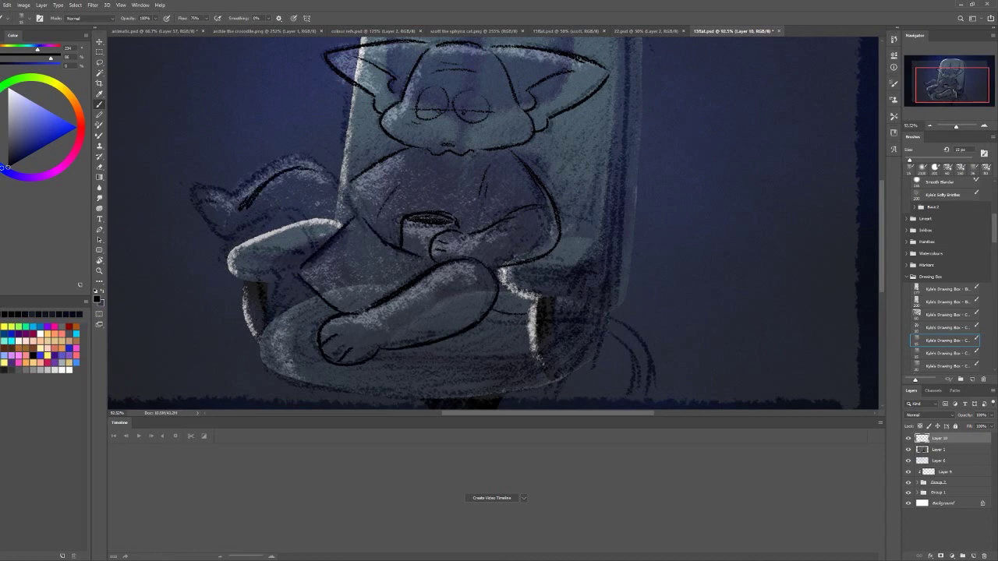
Trace the raised rear leg with its clawed foot and the remaining arm beside the mug in black
{"action": "key", "text": "ctrl+shift+z"}
{"action": "key", "text": "ctrl+shift+z"}
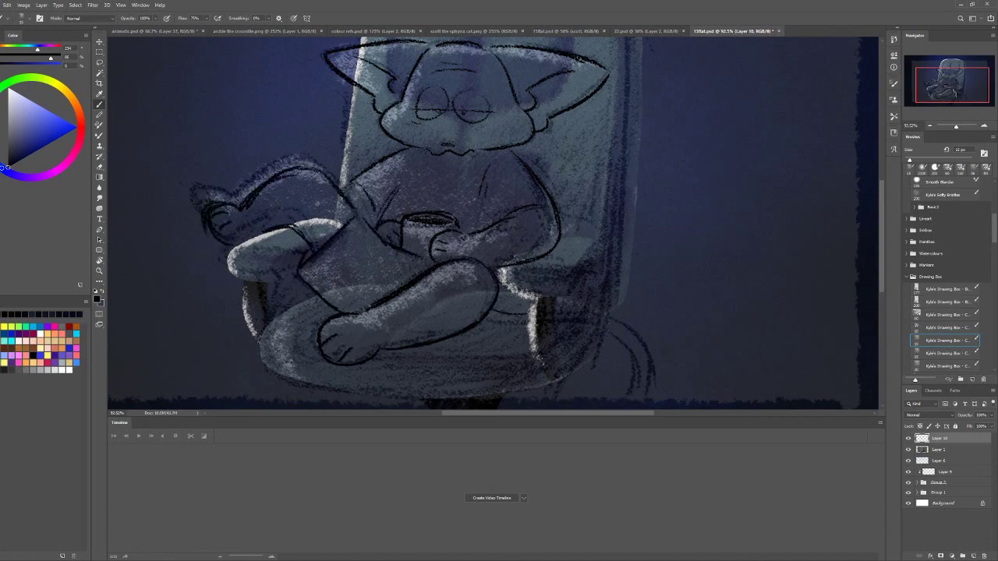
{"action": "key", "text": "ctrl+shift+z"}
{"action": "key", "text": "ctrl+shift+z"}
{"action": "key", "text": "ctrl+shift+z"}
{"action": "scroll", "coordinate": [494, 223], "scroll_direction": "down", "scroll_amount": 2}
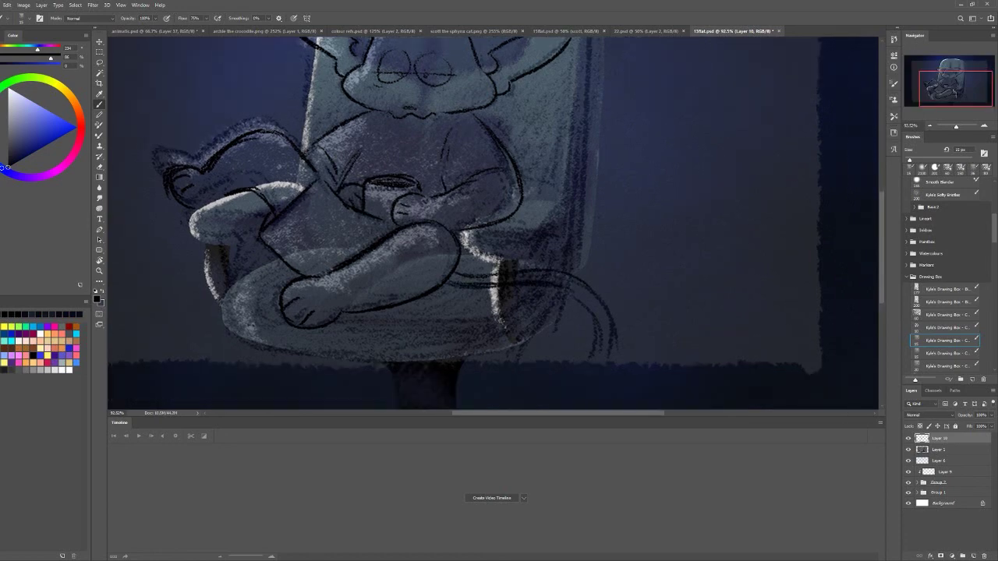
Trace the tail in black from under the armrest, curving down past the chair seat
{"action": "key", "text": "ctrl+shift+z"}
{"action": "key", "text": "ctrl+shift+z"}
{"action": "scroll", "coordinate": [493, 223], "scroll_direction": "down", "scroll_amount": 3}
{"action": "key", "text": "ctrl+shift+z"}
{"action": "key", "text": "ctrl+minus"}
{"action": "key", "text": "ctrl+minus"}
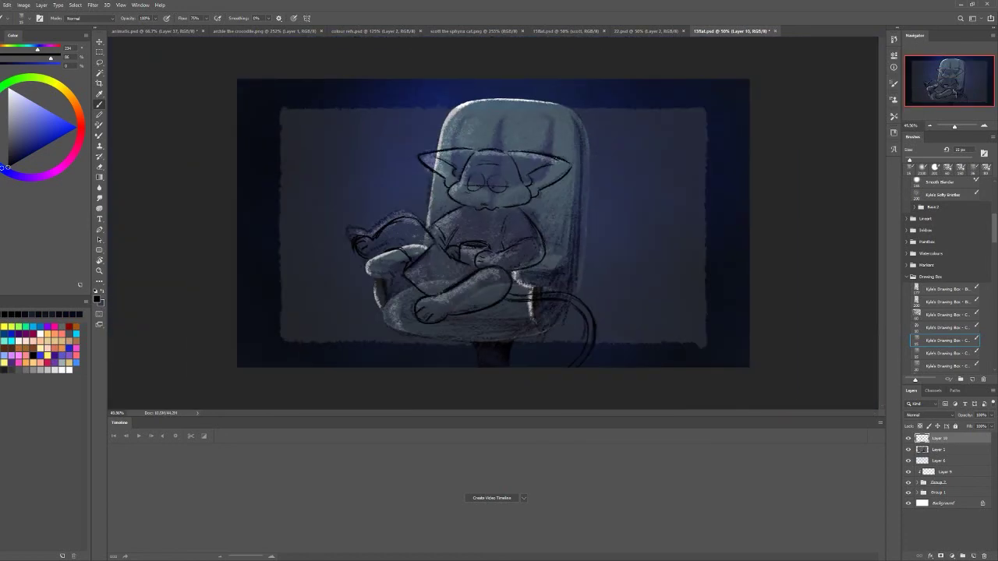
Reduce the line art layer's opacity to 20%, hide the character sketch and add a new layer on top
{"action": "key", "text": "2"}
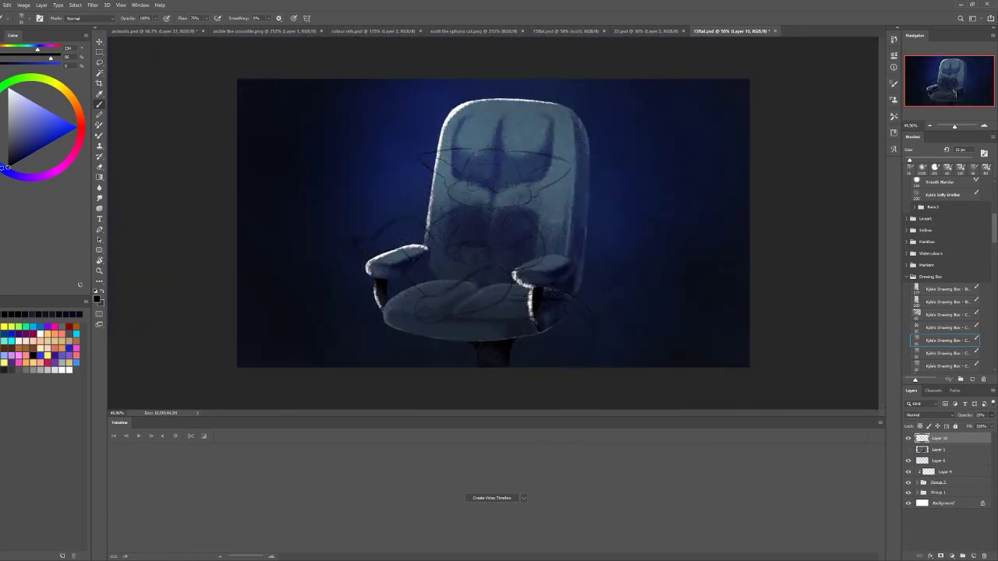
{"action": "key", "text": "ctrl+shift+alt+n"}
Sample the light pink and magenta from the colour palette in the sphynx cat reference image
{"action": "key", "text": "ctrl+shift+Tab"}
{"action": "key", "text": "ctrl+shift+Tab"}
{"action": "key", "text": "ctrl+shift+Tab"}
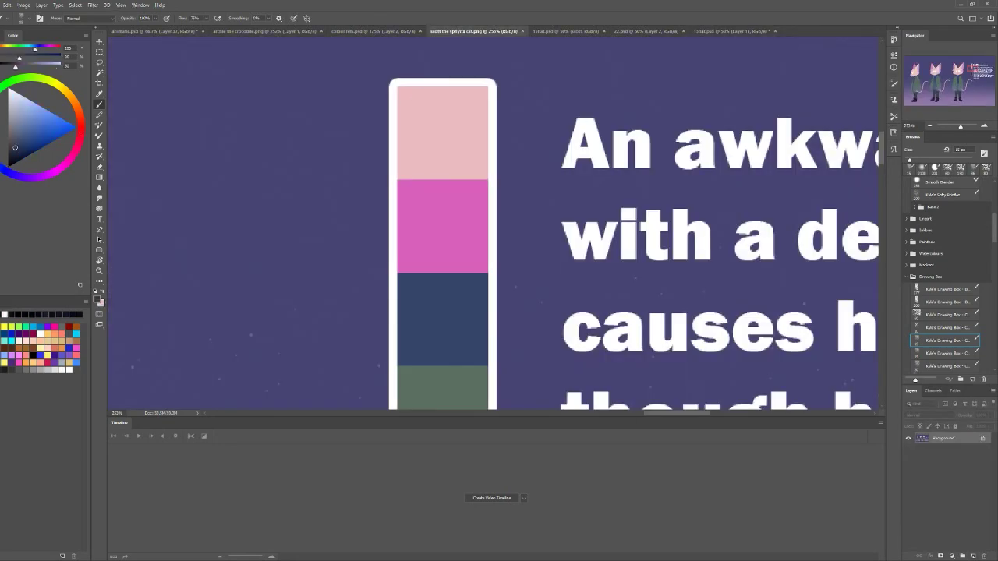
{"action": "key", "text": "ctrl+Tab"}
{"action": "key", "text": "ctrl+Tab"}
{"action": "key", "text": "ctrl+Tab"}
{"action": "scroll", "coordinate": [510, 195], "scroll_direction": "up", "scroll_amount": 5}
{"action": "left_click_drag", "start_coordinate": [281, 183], "coordinate": [303, 202]}
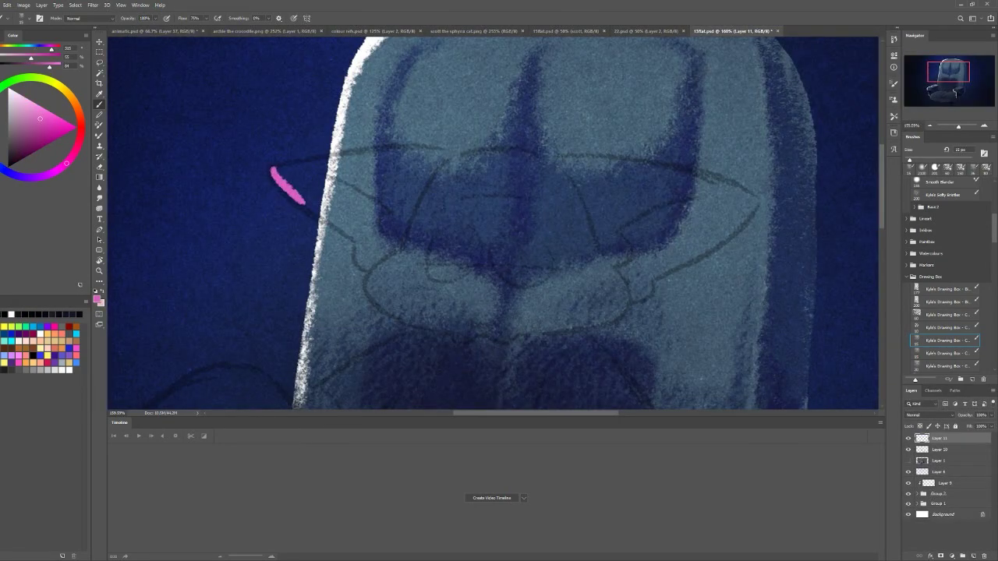
{"action": "left_click_drag", "start_coordinate": [360, 257], "coordinate": [366, 269]}
{"action": "key", "text": "d"}
{"action": "key", "text": "ctrl+z"}
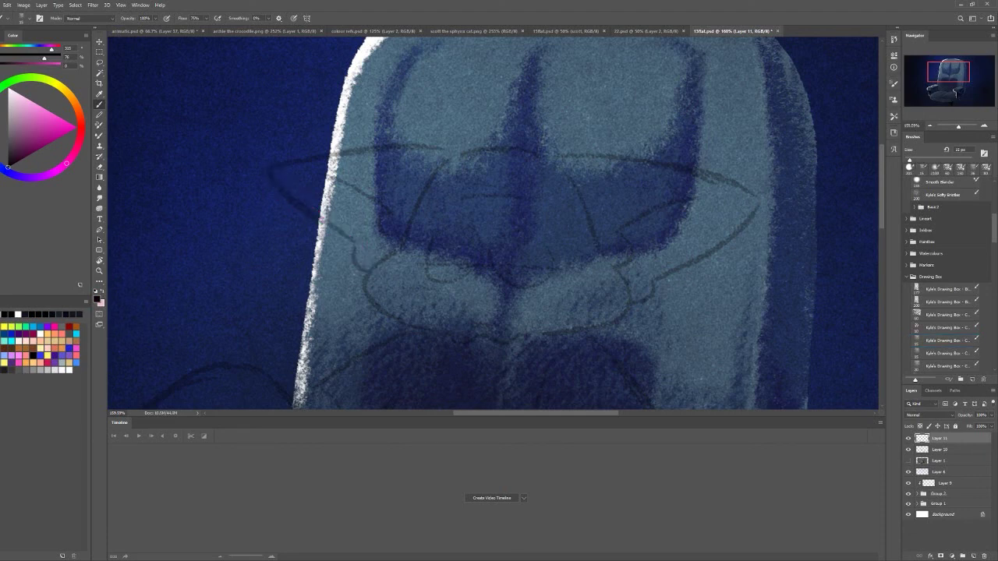
Outline the silhouette of the head and both pointed ears in thick black on the new layer
{"action": "left_click_drag", "start_coordinate": [270, 168], "coordinate": [323, 222]}
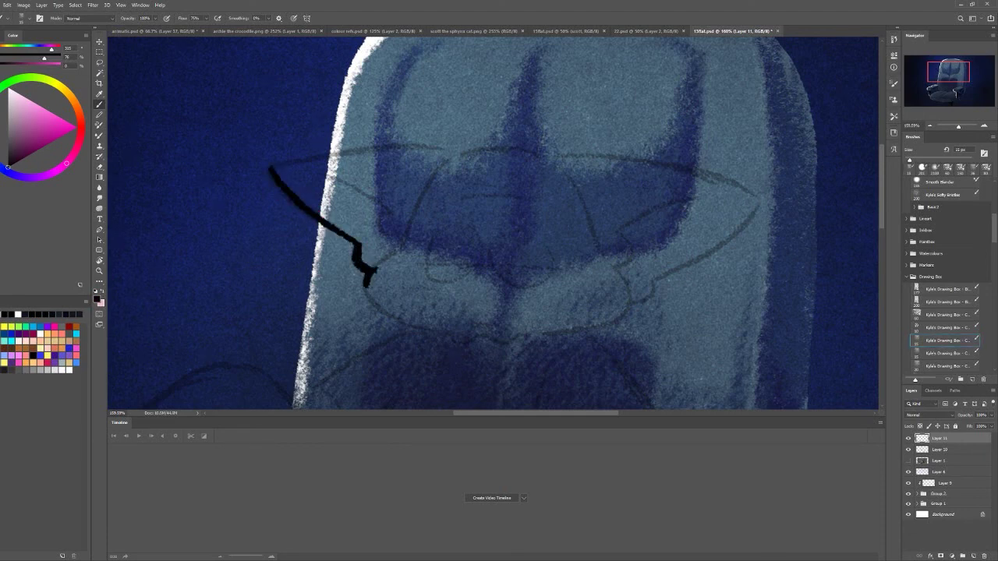
{"action": "mouse_move", "coordinate": [272, 167]}
{"action": "left_mouse_down"}
{"action": "mouse_move", "coordinate": [432, 146]}
{"action": "mouse_move", "coordinate": [668, 167]}
{"action": "mouse_move", "coordinate": [767, 199]}
{"action": "mouse_move", "coordinate": [691, 266]}
{"action": "mouse_move", "coordinate": [648, 285]}
{"action": "mouse_move", "coordinate": [644, 302]}
{"action": "mouse_move", "coordinate": [539, 337]}
{"action": "left_mouse_up"}
{"action": "scroll", "coordinate": [538, 337], "scroll_direction": "down", "scroll_amount": 3}
{"action": "scroll", "coordinate": [538, 337], "scroll_direction": "down", "scroll_amount": 2}
Outline both sides of the torso in thick black, from beneath the head to the armrests
{"action": "mouse_move", "coordinate": [417, 180]}
{"action": "left_mouse_down"}
{"action": "mouse_move", "coordinate": [363, 208]}
{"action": "mouse_move", "coordinate": [291, 270]}
{"action": "left_mouse_up"}
{"action": "mouse_move", "coordinate": [576, 173]}
{"action": "left_mouse_down"}
{"action": "mouse_move", "coordinate": [632, 235]}
{"action": "mouse_move", "coordinate": [674, 327]}
{"action": "left_mouse_up"}
{"action": "scroll", "coordinate": [674, 328], "scroll_direction": "down", "scroll_amount": 3}
{"action": "mouse_move", "coordinate": [672, 236]}
{"action": "left_mouse_down"}
{"action": "mouse_move", "coordinate": [647, 276]}
{"action": "mouse_move", "coordinate": [545, 299]}
{"action": "left_mouse_up"}
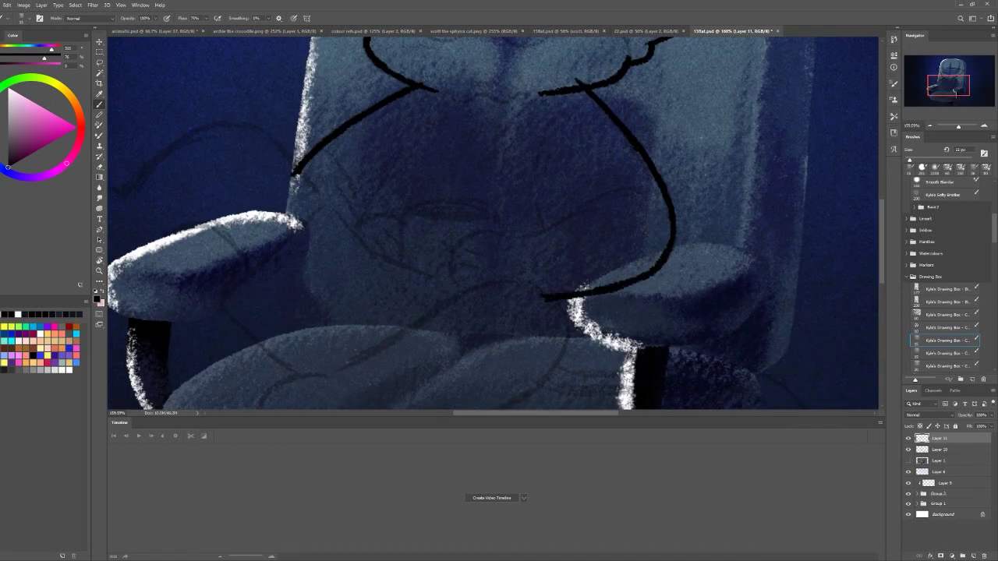
Outline the raised rear leg and foot resting over the armrest, plus the hip edge, in black
{"action": "mouse_move", "coordinate": [204, 225]}
{"action": "left_mouse_down"}
{"action": "mouse_move", "coordinate": [249, 280]}
{"action": "mouse_move", "coordinate": [281, 362]}
{"action": "mouse_move", "coordinate": [315, 380]}
{"action": "left_mouse_up"}
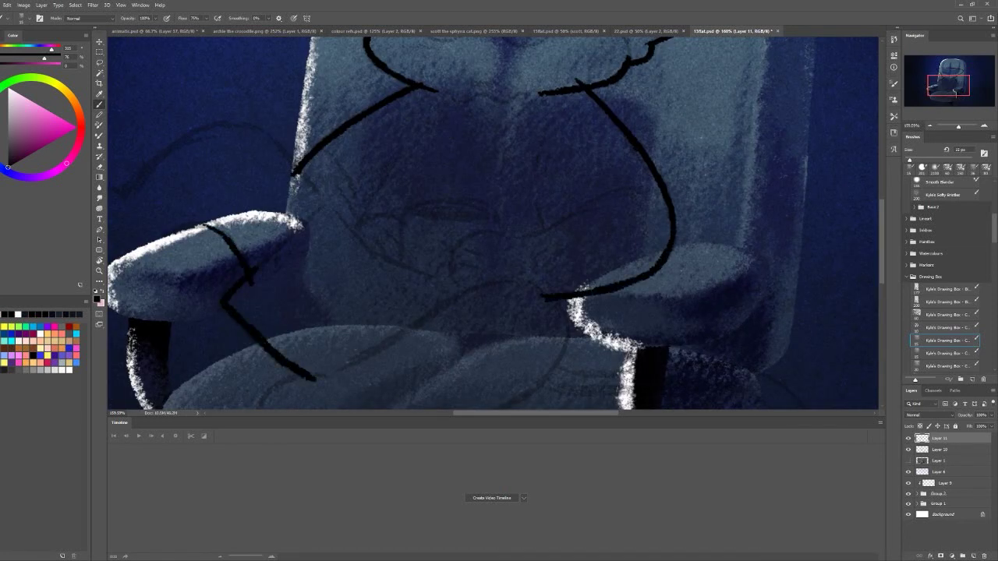
{"action": "scroll", "coordinate": [316, 381], "scroll_direction": "left", "scroll_amount": 3}
{"action": "left_click_drag", "start_coordinate": [300, 231], "coordinate": [337, 224]}
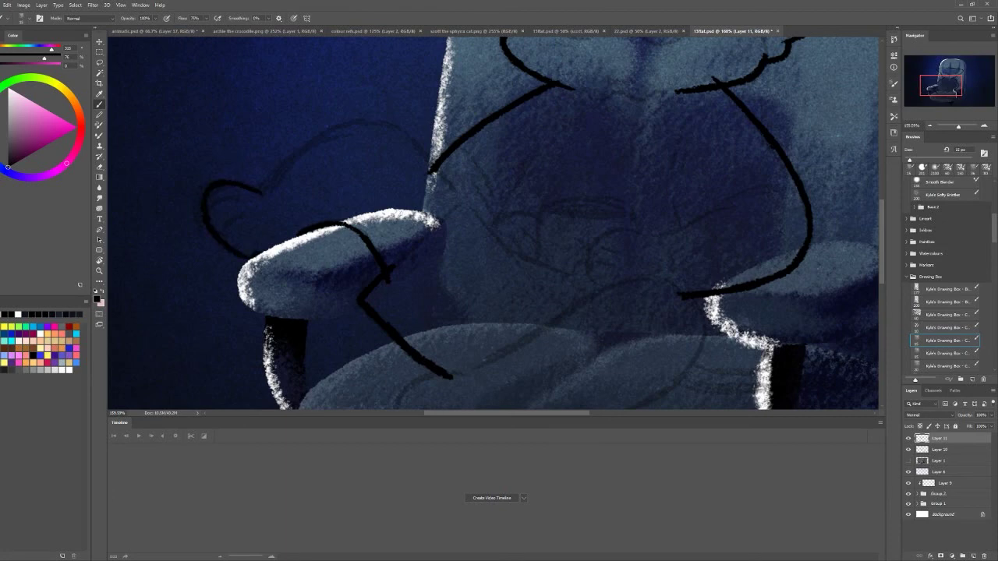
{"action": "left_click_drag", "start_coordinate": [301, 157], "coordinate": [359, 124]}
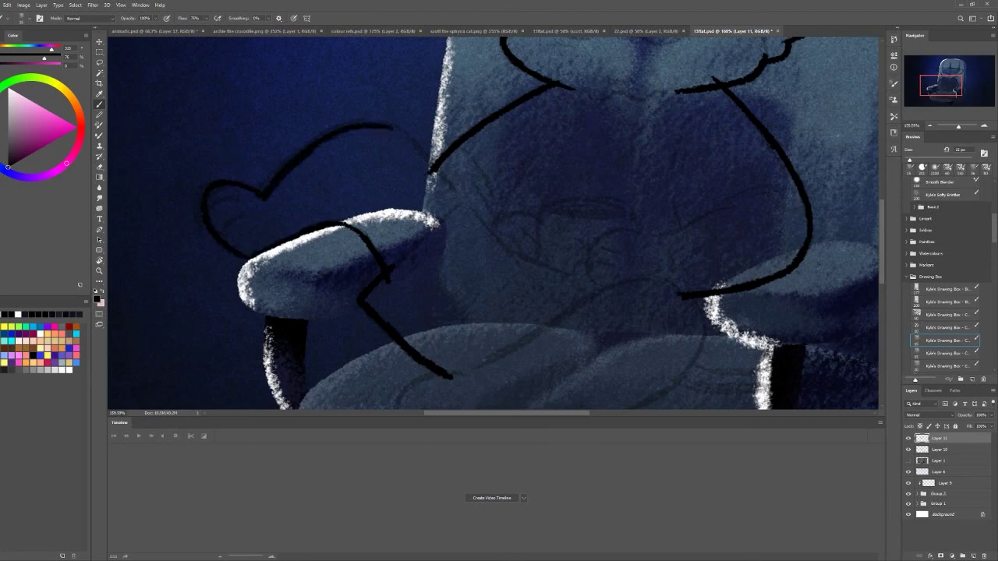
Outline the crossed front leg and foot on the seat, closing the shape at the torso
{"action": "scroll", "coordinate": [495, 226], "scroll_direction": "down", "scroll_amount": 5}
{"action": "scroll", "coordinate": [495, 226], "scroll_direction": "right", "scroll_amount": 4}
{"action": "mouse_move", "coordinate": [264, 182]}
{"action": "left_mouse_down"}
{"action": "mouse_move", "coordinate": [217, 189]}
{"action": "mouse_move", "coordinate": [204, 248]}
{"action": "left_mouse_up"}
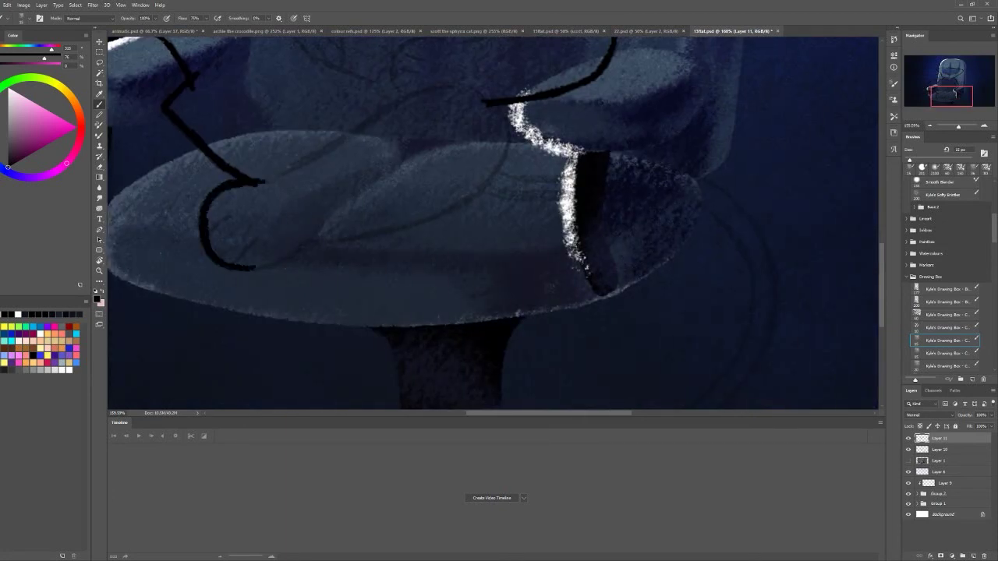
{"action": "mouse_move", "coordinate": [256, 267]}
{"action": "left_mouse_down"}
{"action": "mouse_move", "coordinate": [305, 241]}
{"action": "mouse_move", "coordinate": [485, 187]}
{"action": "left_mouse_up"}
{"action": "scroll", "coordinate": [485, 187], "scroll_direction": "up", "scroll_amount": 3}
{"action": "scroll", "coordinate": [485, 187], "scroll_direction": "right", "scroll_amount": 2}
{"action": "left_click_drag", "start_coordinate": [425, 194], "coordinate": [448, 222]}
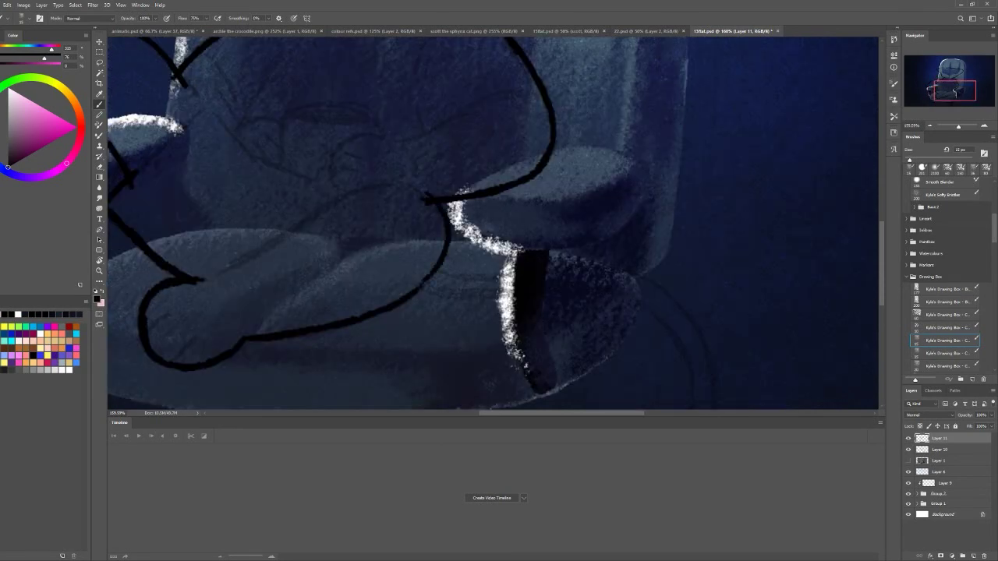
Rename the silhouette layer scott1 and add a layer named scott2 just above Group 1
{"action": "key", "text": "ctrl+0"}
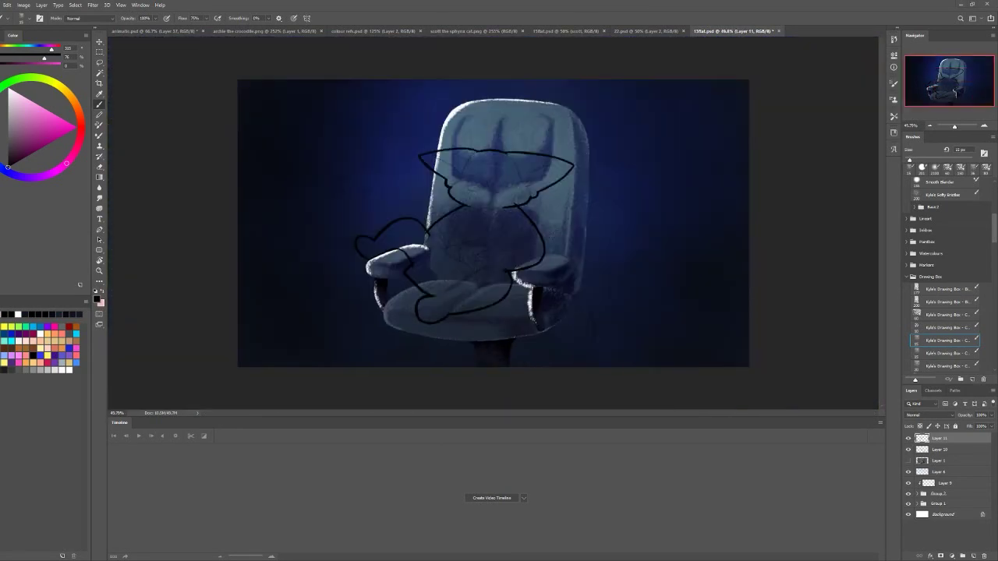
{"action": "scroll", "coordinate": [594, 347], "scroll_direction": "up", "scroll_amount": 3}
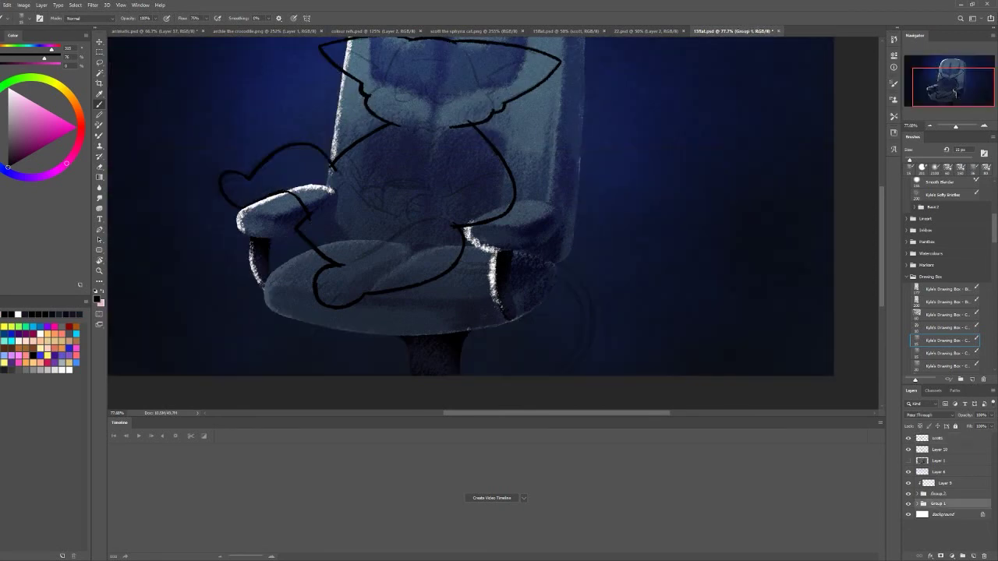
{"action": "key", "text": "alt+bracketleft"}
{"action": "left_click_drag", "start_coordinate": [940, 455], "coordinate": [940, 454]}
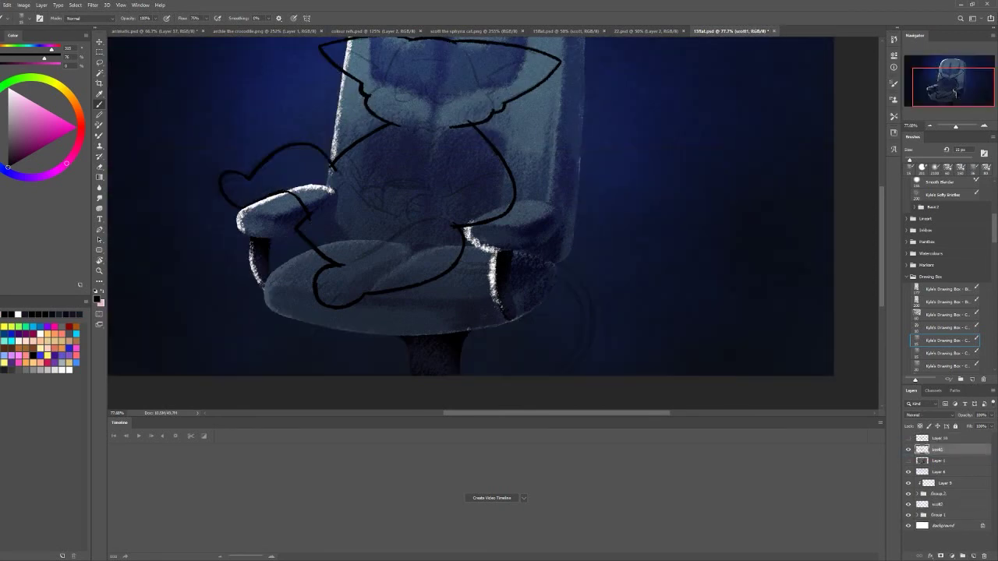
Move scott1 down the layer stack to directly above Layer 9 and select scott2
{"action": "key", "text": "ctrl+bracketleft"}
{"action": "key", "text": "ctrl+bracketleft"}
{"action": "key", "text": "alt+bracketleft"}
{"action": "key", "text": "alt+bracketleft"}
{"action": "key", "text": "alt+bracketleft"}
{"action": "scroll", "coordinate": [726, 367], "scroll_direction": "up", "scroll_amount": 3}
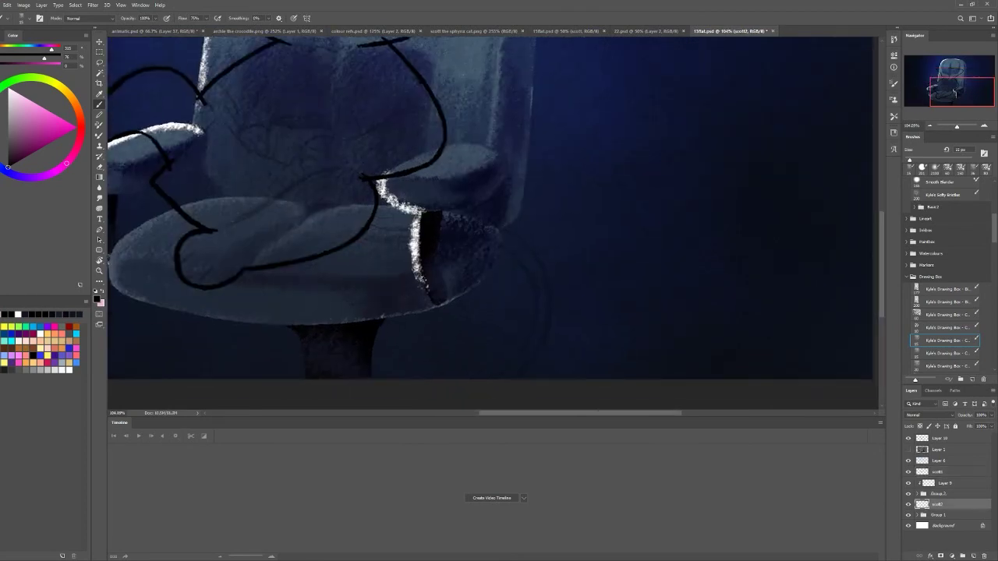
Move scott2 into the chair group, between Layer 7 and the chair bottom layer
{"action": "key", "text": "ctrl+bracketright"}
{"action": "key", "text": "ctrl+bracketright"}
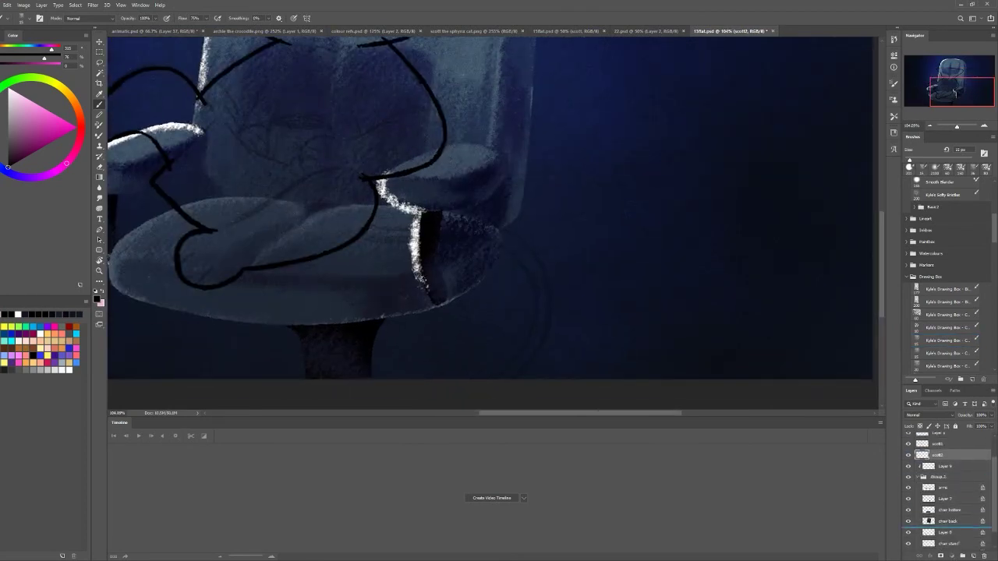
{"action": "key", "text": "ctrl+bracketleft"}
{"action": "key", "text": "ctrl+bracketleft"}
{"action": "key", "text": "ctrl+bracketleft"}
{"action": "key", "text": "ctrl+bracketleft"}
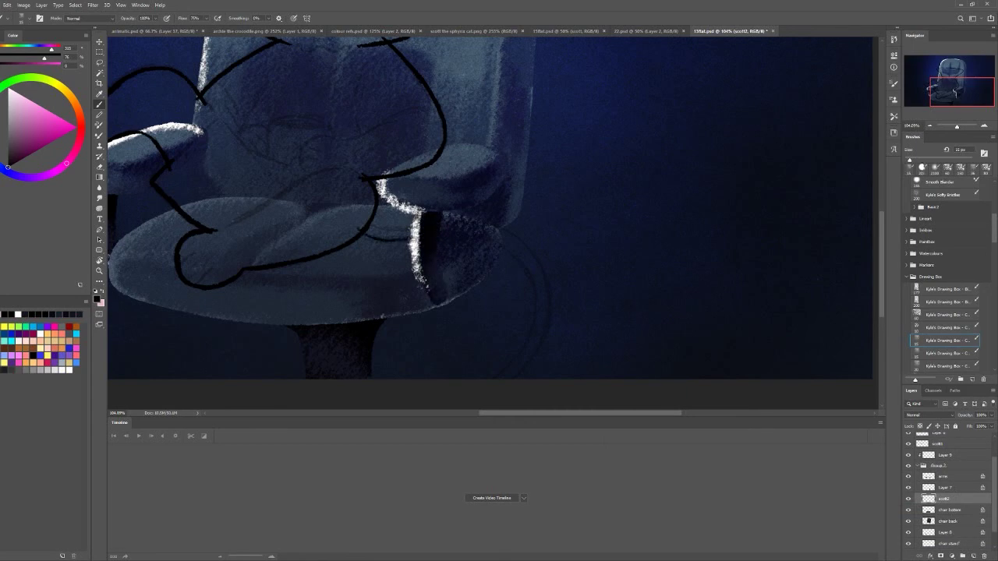
Outline the curling tail on scott2, then fill the tail and the body patch behind the armrest solid black
{"action": "scroll", "coordinate": [561, 309], "scroll_direction": "up", "scroll_amount": 2}
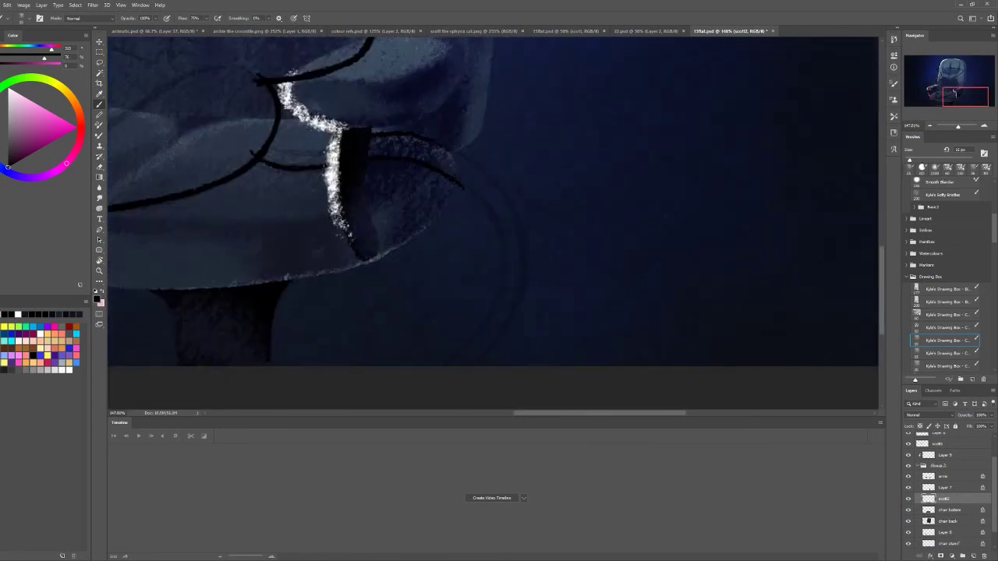
{"action": "mouse_move", "coordinate": [465, 187]}
{"action": "left_mouse_down"}
{"action": "mouse_move", "coordinate": [490, 181]}
{"action": "mouse_move", "coordinate": [525, 251]}
{"action": "mouse_move", "coordinate": [501, 252]}
{"action": "mouse_move", "coordinate": [499, 298]}
{"action": "left_mouse_up"}
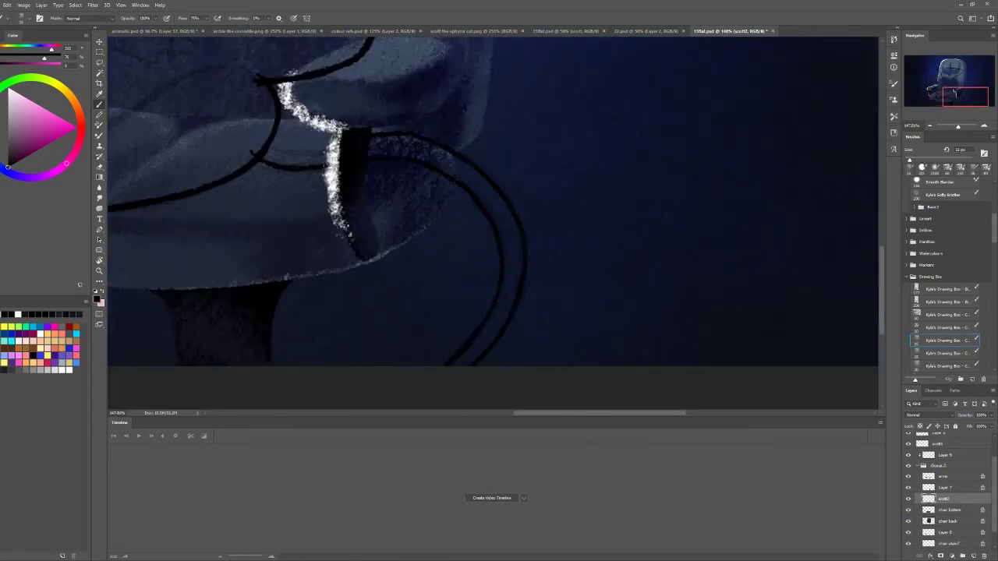
{"action": "mouse_move", "coordinate": [465, 361]}
{"action": "left_mouse_down"}
{"action": "mouse_move", "coordinate": [499, 310]}
{"action": "mouse_move", "coordinate": [517, 220]}
{"action": "left_mouse_up"}
{"action": "left_click_drag", "start_coordinate": [511, 273], "coordinate": [500, 209]}
{"action": "scroll", "coordinate": [291, 109], "scroll_direction": "up", "scroll_amount": 1}
{"action": "mouse_move", "coordinate": [273, 97]}
{"action": "left_mouse_down"}
{"action": "mouse_move", "coordinate": [281, 175]}
{"action": "mouse_move", "coordinate": [249, 207]}
{"action": "mouse_move", "coordinate": [347, 167]}
{"action": "mouse_move", "coordinate": [475, 199]}
{"action": "mouse_move", "coordinate": [560, 271]}
{"action": "left_mouse_up"}
{"action": "scroll", "coordinate": [541, 195], "scroll_direction": "down", "scroll_amount": 2}
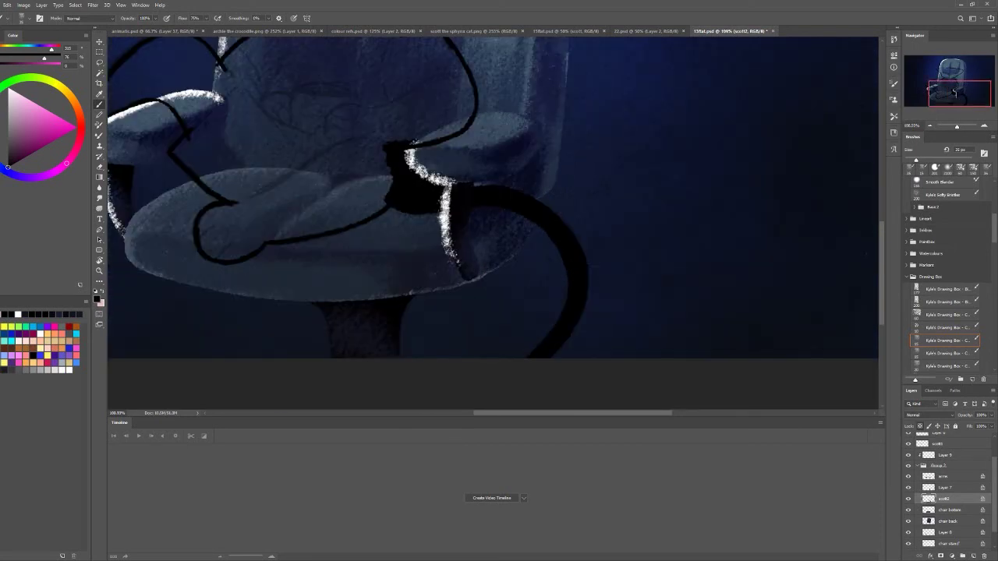
Recolour the tail light pink and the body patch with the grey-green of the character's outfit in the colour reference file
{"action": "left_click", "coordinate": [20, 101]}
{"action": "mouse_move", "coordinate": [386, 199]}
{"action": "left_mouse_down"}
{"action": "mouse_move", "coordinate": [449, 197]}
{"action": "mouse_move", "coordinate": [554, 222]}
{"action": "mouse_move", "coordinate": [577, 243]}
{"action": "mouse_move", "coordinate": [581, 273]}
{"action": "mouse_move", "coordinate": [546, 357]}
{"action": "left_mouse_up"}
{"action": "left_click", "coordinate": [374, 31]}
{"action": "scroll", "coordinate": [491, 218], "scroll_direction": "down", "scroll_amount": 5}
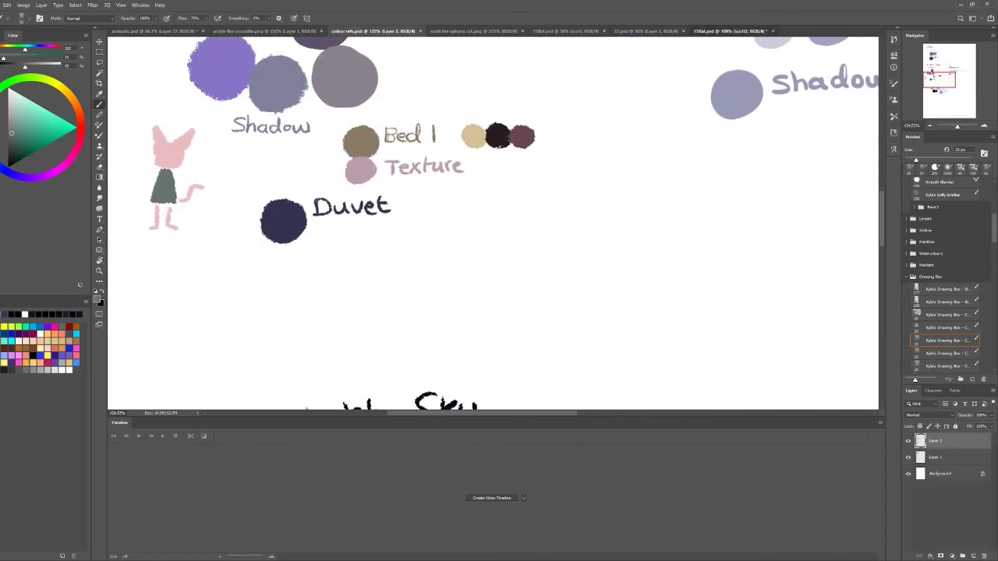
{"action": "left_click", "coordinate": [730, 30]}
{"action": "left_click_drag", "start_coordinate": [410, 191], "coordinate": [401, 156]}
{"action": "left_click_drag", "start_coordinate": [440, 188], "coordinate": [394, 183]}
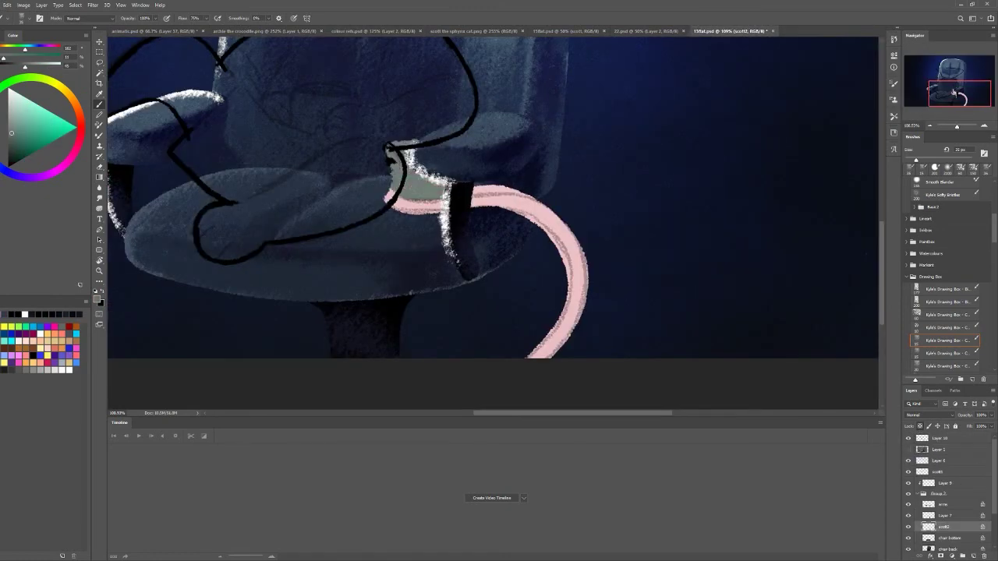
Fill the crossed front leg and foot with solid black on the scott1 layer
{"action": "left_click", "coordinate": [943, 471]}
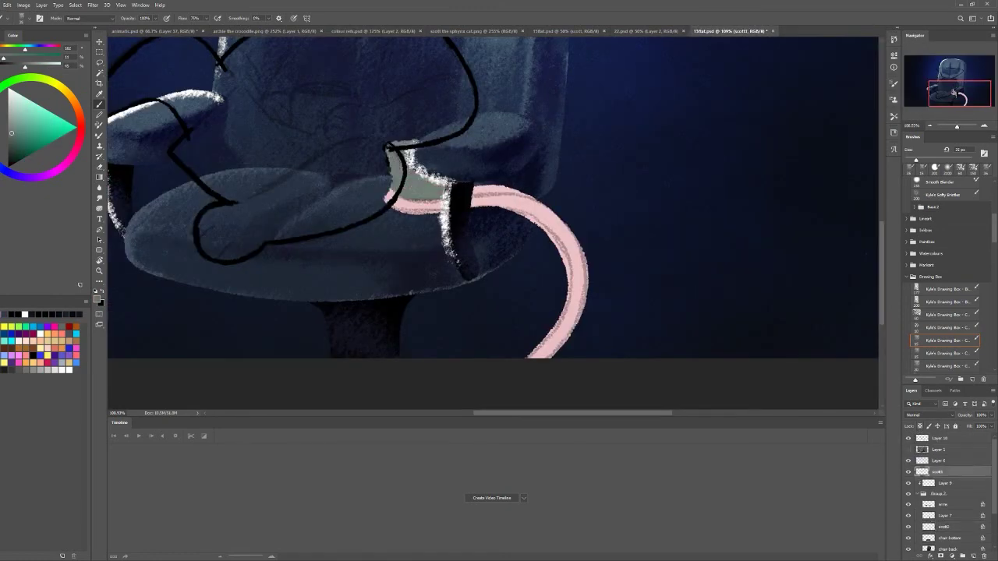
{"action": "left_click", "coordinate": [207, 209], "text": "alt"}
{"action": "mouse_move", "coordinate": [219, 214]}
{"action": "left_mouse_down"}
{"action": "mouse_move", "coordinate": [208, 234]}
{"action": "mouse_move", "coordinate": [265, 281]}
{"action": "mouse_move", "coordinate": [319, 234]}
{"action": "mouse_move", "coordinate": [417, 109]}
{"action": "mouse_move", "coordinate": [425, 234]}
{"action": "mouse_move", "coordinate": [573, 176]}
{"action": "mouse_move", "coordinate": [428, 203]}
{"action": "mouse_move", "coordinate": [436, 105]}
{"action": "left_mouse_up"}
{"action": "scroll", "coordinate": [203, 222], "scroll_direction": "up", "scroll_amount": 3}
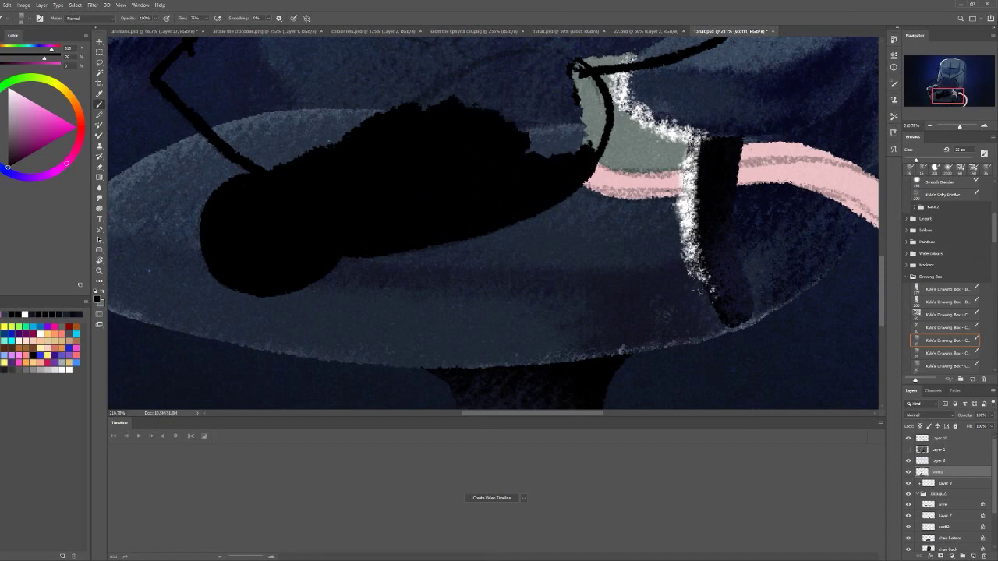
Fill the raised rear leg and the adjoining shoulder area with solid black
{"action": "scroll", "coordinate": [496, 226], "scroll_direction": "up", "scroll_amount": 2}
{"action": "scroll", "coordinate": [496, 227], "scroll_direction": "down", "scroll_amount": 2}
{"action": "mouse_move", "coordinate": [304, 249]}
{"action": "left_mouse_down"}
{"action": "mouse_move", "coordinate": [351, 226]}
{"action": "mouse_move", "coordinate": [375, 156]}
{"action": "mouse_move", "coordinate": [445, 125]}
{"action": "left_mouse_up"}
{"action": "mouse_move", "coordinate": [437, 202]}
{"action": "left_mouse_down"}
{"action": "mouse_move", "coordinate": [421, 234]}
{"action": "mouse_move", "coordinate": [460, 289]}
{"action": "mouse_move", "coordinate": [530, 180]}
{"action": "mouse_move", "coordinate": [546, 227]}
{"action": "mouse_move", "coordinate": [390, 367]}
{"action": "left_mouse_up"}
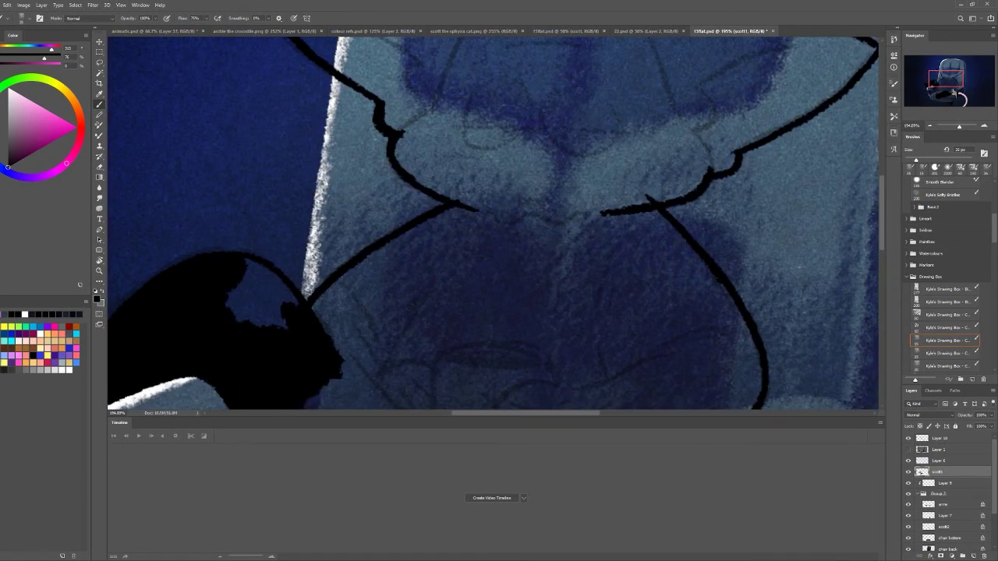
{"action": "mouse_move", "coordinate": [234, 312]}
{"action": "left_mouse_down"}
{"action": "mouse_move", "coordinate": [312, 335]}
{"action": "mouse_move", "coordinate": [479, 205]}
{"action": "mouse_move", "coordinate": [343, 327]}
{"action": "mouse_move", "coordinate": [437, 281]}
{"action": "left_mouse_up"}
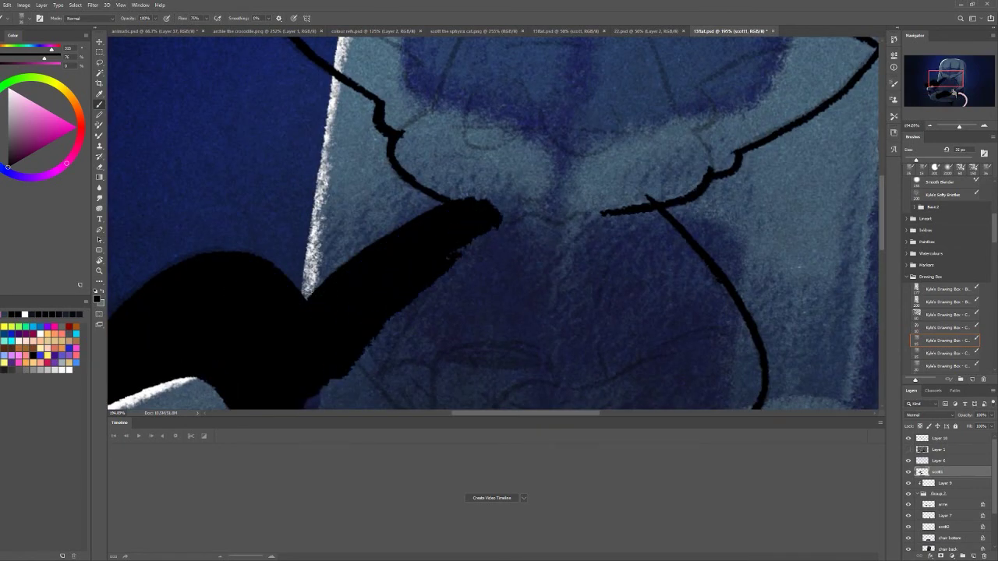
Fill the lap and the adjoining lower torso with solid black on the scott1 layer
{"action": "left_click_drag", "start_coordinate": [499, 312], "coordinate": [503, 86]}
{"action": "mouse_move", "coordinate": [181, 224]}
{"action": "left_mouse_down"}
{"action": "mouse_move", "coordinate": [211, 273]}
{"action": "mouse_move", "coordinate": [293, 329]}
{"action": "left_mouse_up"}
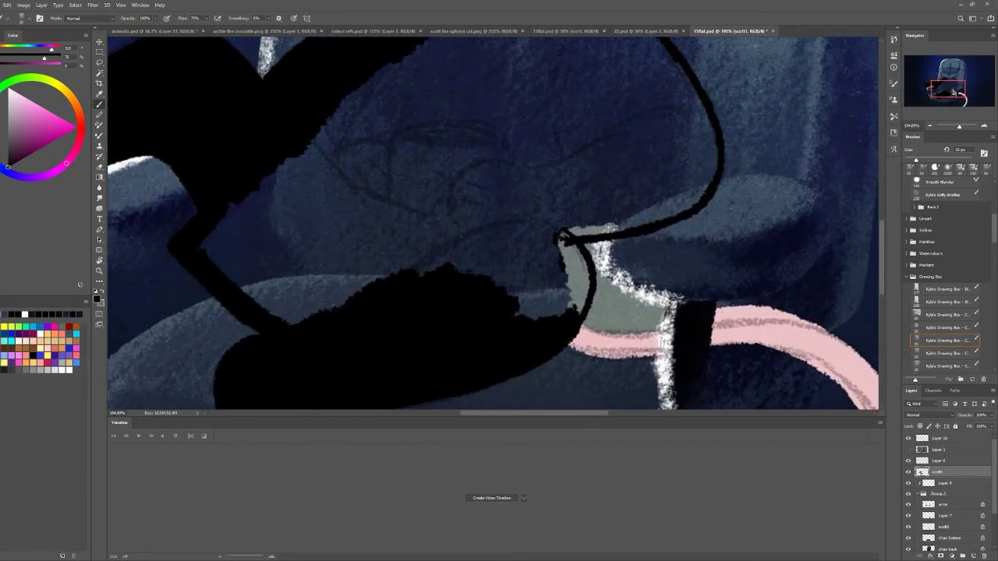
{"action": "mouse_move", "coordinate": [218, 187]}
{"action": "left_mouse_down"}
{"action": "mouse_move", "coordinate": [308, 312]}
{"action": "mouse_move", "coordinate": [289, 316]}
{"action": "mouse_move", "coordinate": [312, 180]}
{"action": "mouse_move", "coordinate": [468, 194]}
{"action": "left_mouse_up"}
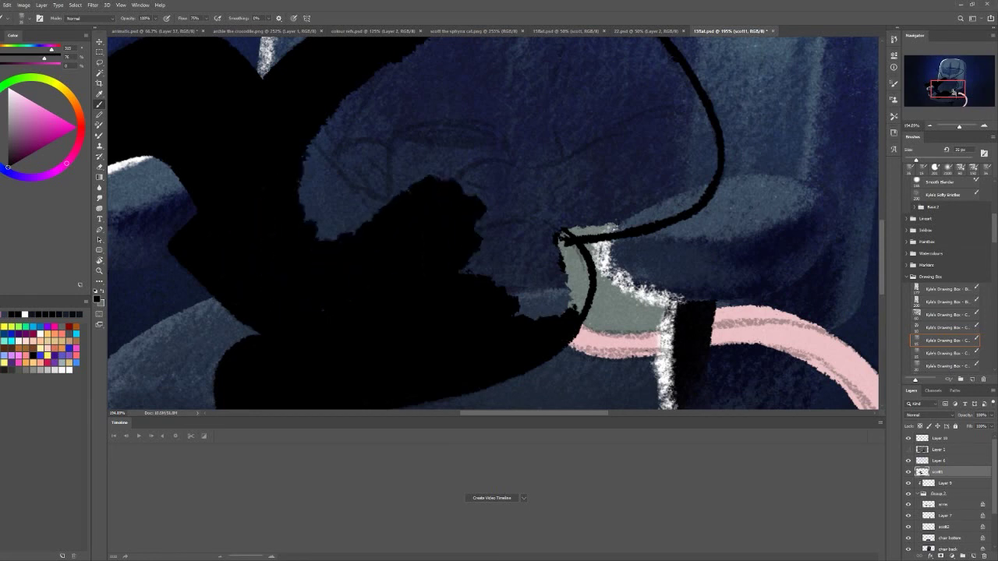
{"action": "mouse_move", "coordinate": [421, 226]}
{"action": "left_mouse_down"}
{"action": "mouse_move", "coordinate": [351, 63]}
{"action": "mouse_move", "coordinate": [507, 273]}
{"action": "mouse_move", "coordinate": [257, 296]}
{"action": "left_mouse_up"}
{"action": "left_click_drag", "start_coordinate": [289, 203], "coordinate": [281, 343]}
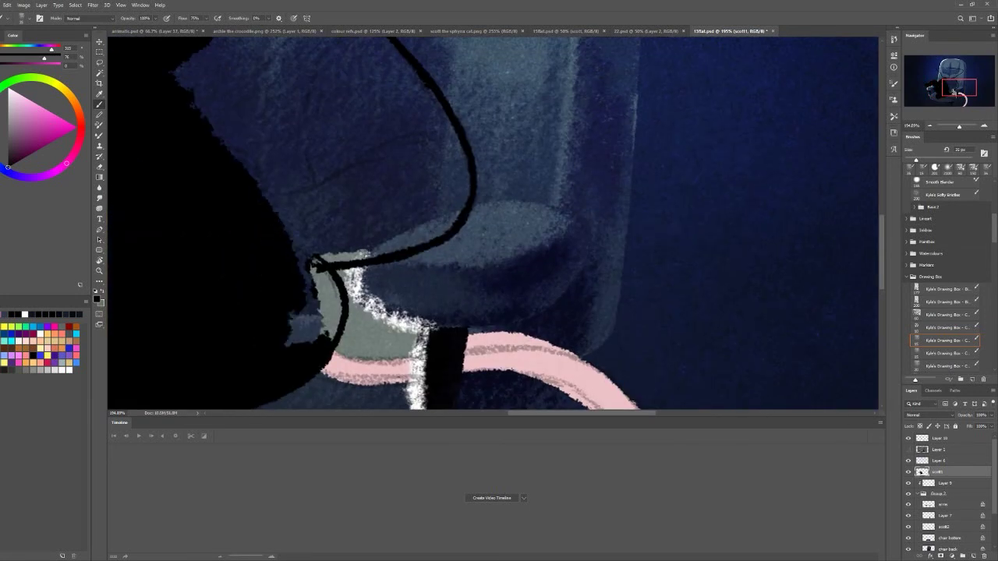
{"action": "mouse_move", "coordinate": [312, 257]}
{"action": "left_mouse_down"}
{"action": "mouse_move", "coordinate": [332, 312]}
{"action": "mouse_move", "coordinate": [296, 343]}
{"action": "left_mouse_up"}
Fill most of the head and the ear on the raised-leg side with solid black
{"action": "mouse_move", "coordinate": [467, 117]}
{"action": "left_mouse_down"}
{"action": "mouse_move", "coordinate": [483, 218]}
{"action": "mouse_move", "coordinate": [545, 390]}
{"action": "left_mouse_up"}
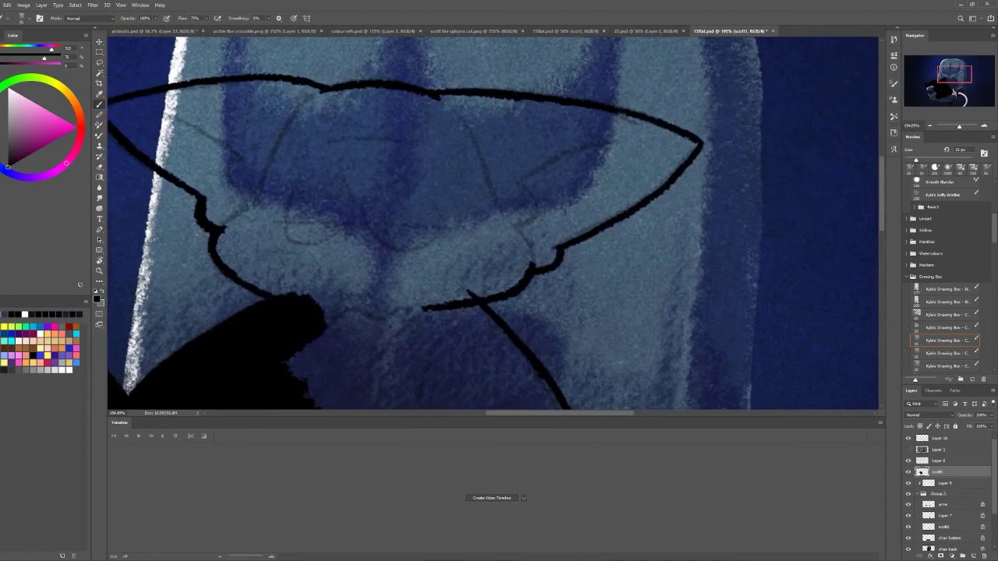
{"action": "mouse_move", "coordinate": [226, 195]}
{"action": "left_mouse_down"}
{"action": "mouse_move", "coordinate": [249, 250]}
{"action": "mouse_move", "coordinate": [308, 290]}
{"action": "mouse_move", "coordinate": [320, 265]}
{"action": "mouse_move", "coordinate": [246, 187]}
{"action": "mouse_move", "coordinate": [333, 164]}
{"action": "mouse_move", "coordinate": [327, 132]}
{"action": "left_mouse_up"}
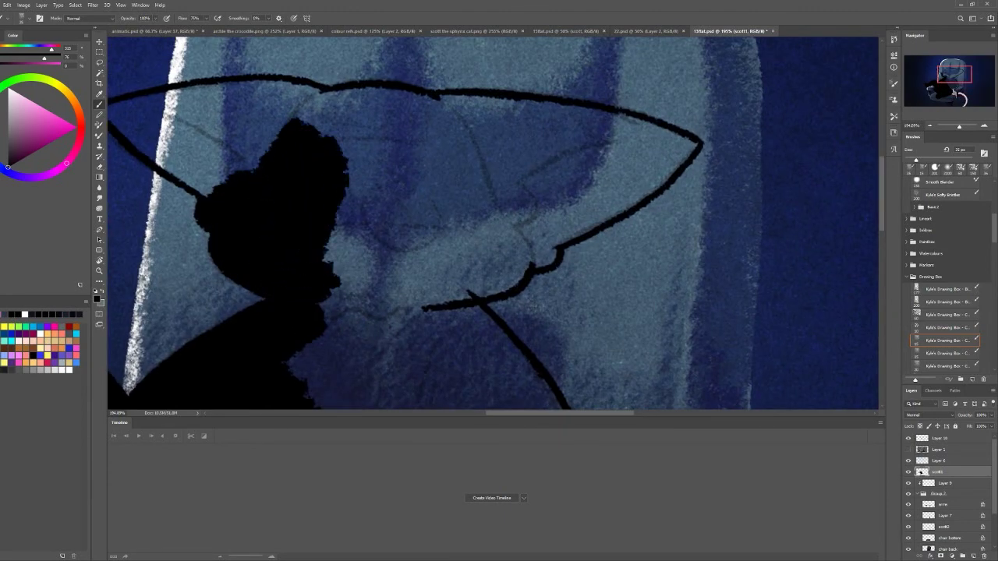
{"action": "mouse_move", "coordinate": [374, 344]}
{"action": "left_mouse_down"}
{"action": "mouse_move", "coordinate": [351, 101]}
{"action": "mouse_move", "coordinate": [428, 97]}
{"action": "mouse_move", "coordinate": [328, 156]}
{"action": "mouse_move", "coordinate": [468, 117]}
{"action": "left_mouse_up"}
{"action": "mouse_move", "coordinate": [156, 152]}
{"action": "left_mouse_down"}
{"action": "mouse_move", "coordinate": [207, 178]}
{"action": "mouse_move", "coordinate": [265, 136]}
{"action": "mouse_move", "coordinate": [195, 94]}
{"action": "mouse_move", "coordinate": [312, 90]}
{"action": "mouse_move", "coordinate": [272, 205]}
{"action": "left_mouse_up"}
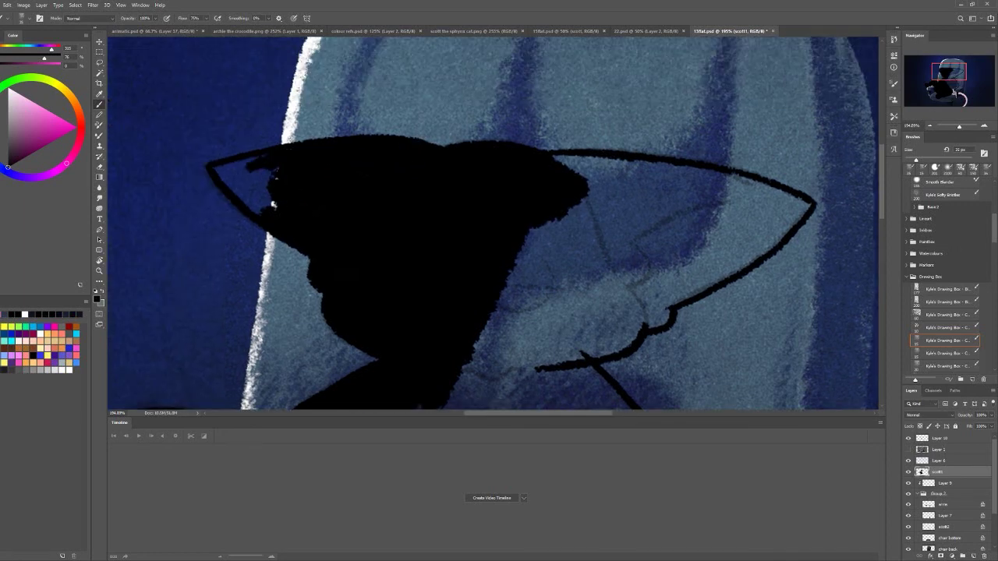
{"action": "left_click_drag", "start_coordinate": [218, 164], "coordinate": [273, 207]}
Fill the remaining torso and arm area on the tail side with solid black and save the file
{"action": "mouse_move", "coordinate": [437, 366]}
{"action": "left_mouse_down"}
{"action": "mouse_move", "coordinate": [258, 63]}
{"action": "mouse_move", "coordinate": [281, 265]}
{"action": "left_mouse_up"}
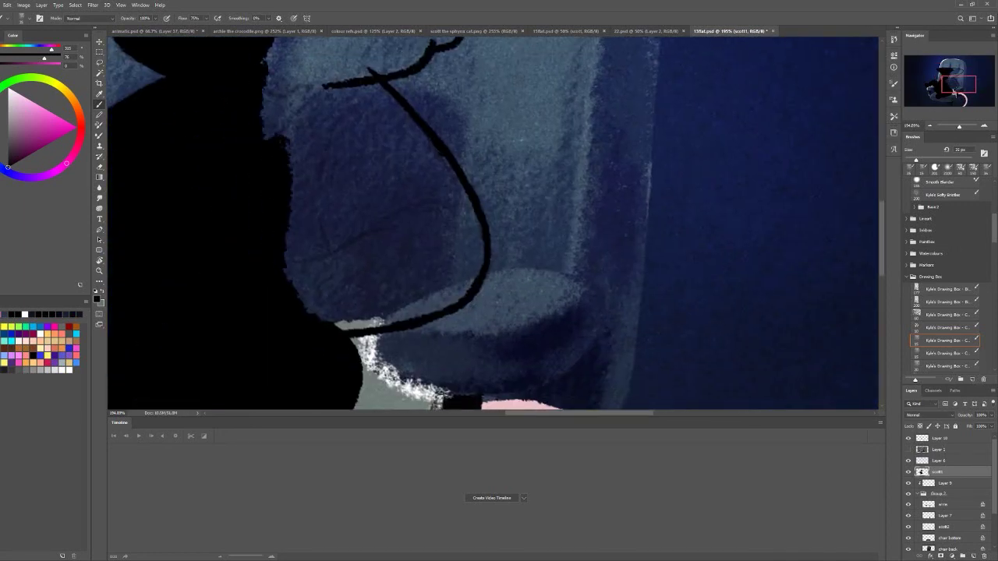
{"action": "left_click_drag", "start_coordinate": [269, 53], "coordinate": [288, 147]}
{"action": "key", "text": "ctrl+s"}
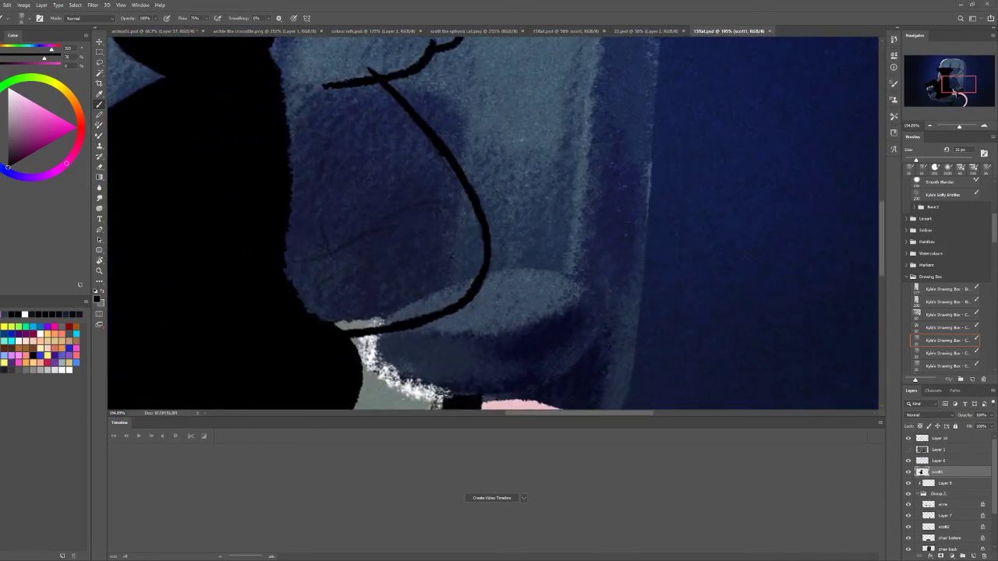
{"action": "left_click_drag", "start_coordinate": [367, 167], "coordinate": [290, 269]}
{"action": "mouse_move", "coordinate": [343, 183]}
{"action": "left_mouse_down"}
{"action": "mouse_move", "coordinate": [289, 58]}
{"action": "mouse_move", "coordinate": [390, 160]}
{"action": "left_mouse_up"}
{"action": "mouse_move", "coordinate": [369, 70]}
{"action": "left_mouse_down"}
{"action": "mouse_move", "coordinate": [445, 176]}
{"action": "mouse_move", "coordinate": [375, 226]}
{"action": "mouse_move", "coordinate": [312, 308]}
{"action": "mouse_move", "coordinate": [472, 234]}
{"action": "mouse_move", "coordinate": [414, 304]}
{"action": "mouse_move", "coordinate": [339, 327]}
{"action": "mouse_move", "coordinate": [429, 284]}
{"action": "left_mouse_up"}
{"action": "left_click_drag", "start_coordinate": [467, 195], "coordinate": [546, 328]}
Fill the ear on the tail side with solid black to complete the silhouette, and save the file
{"action": "mouse_move", "coordinate": [425, 199]}
{"action": "left_mouse_down"}
{"action": "mouse_move", "coordinate": [562, 117]}
{"action": "mouse_move", "coordinate": [468, 269]}
{"action": "mouse_move", "coordinate": [585, 176]}
{"action": "mouse_move", "coordinate": [503, 261]}
{"action": "left_mouse_up"}
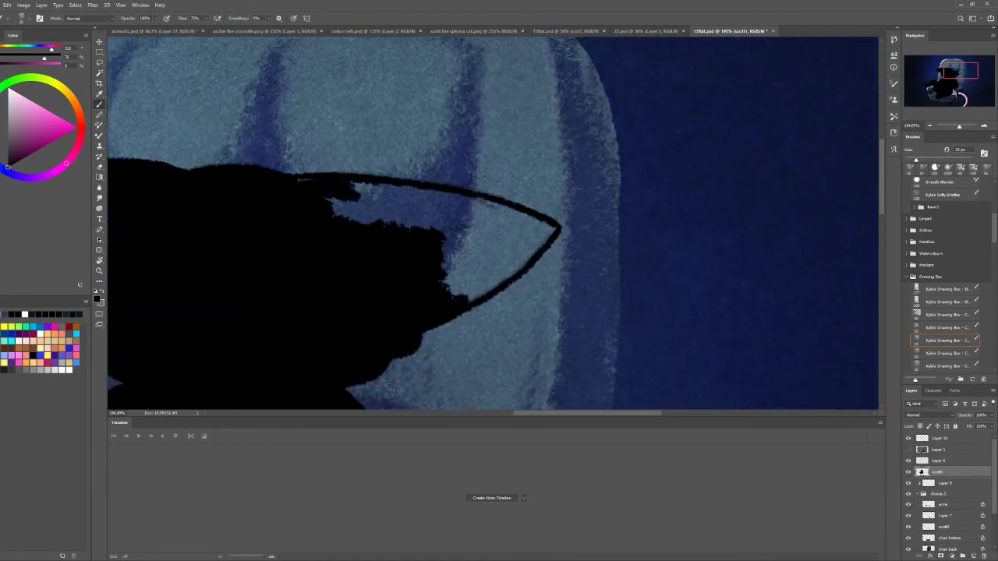
{"action": "mouse_move", "coordinate": [351, 192]}
{"action": "left_mouse_down"}
{"action": "mouse_move", "coordinate": [511, 238]}
{"action": "mouse_move", "coordinate": [468, 293]}
{"action": "left_mouse_up"}
{"action": "mouse_move", "coordinate": [503, 254]}
{"action": "left_mouse_down"}
{"action": "mouse_move", "coordinate": [549, 226]}
{"action": "mouse_move", "coordinate": [475, 296]}
{"action": "left_mouse_up"}
{"action": "key", "text": "ctrl+0"}
{"action": "key", "text": "ctrl+s"}
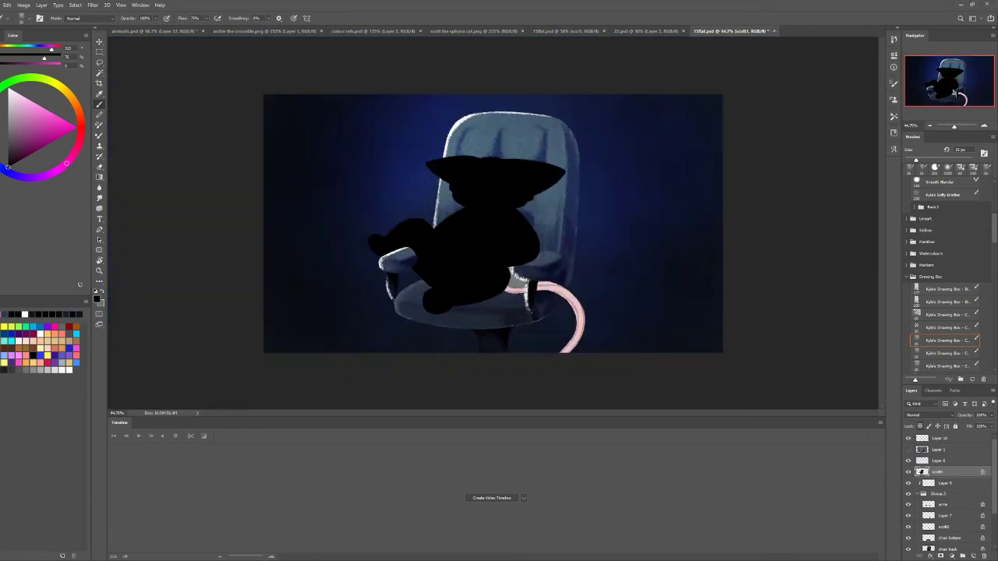
Recolour the black silhouette on scott1 with the tail's light pink and hide Layer 6
{"action": "left_click", "coordinate": [573, 320], "text": "alt"}
{"action": "mouse_move", "coordinate": [546, 175]}
{"action": "left_mouse_down"}
{"action": "mouse_move", "coordinate": [492, 187]}
{"action": "mouse_move", "coordinate": [476, 250]}
{"action": "mouse_move", "coordinate": [480, 289]}
{"action": "mouse_move", "coordinate": [406, 234]}
{"action": "mouse_move", "coordinate": [425, 273]}
{"action": "left_mouse_up"}
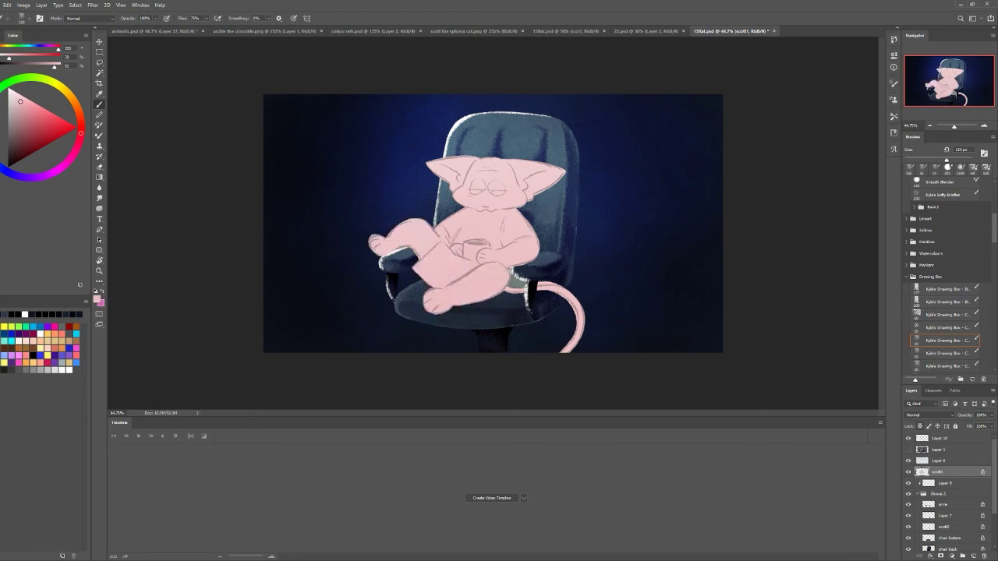
{"action": "key", "text": "alt+bracketright"}
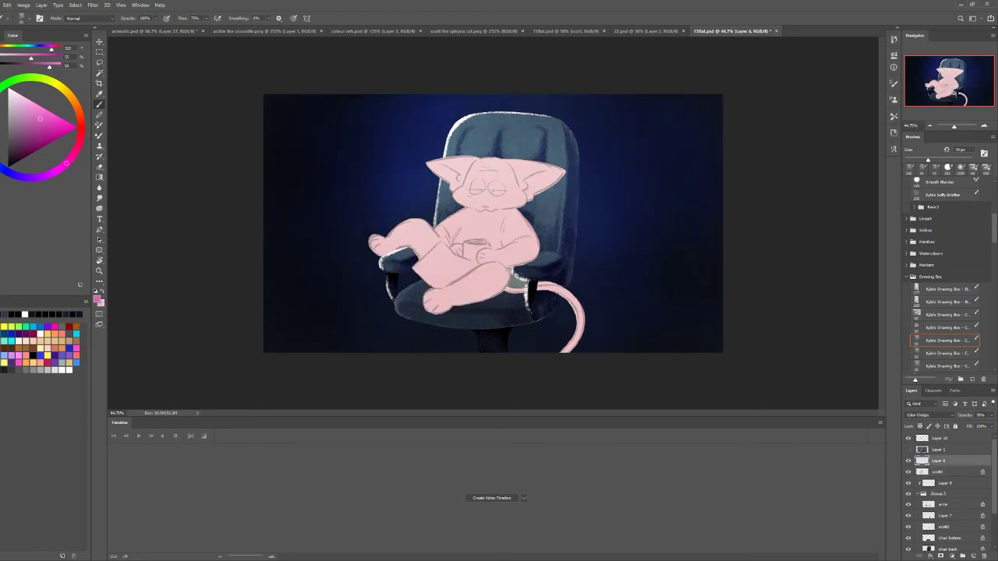
{"action": "key", "text": "alt+bracketright"}
{"action": "key", "text": "alt+bracketleft"}
{"action": "key", "text": "alt+bracketleft"}
Paint the inner ear on the raised-leg side magenta, trim its edges with skin pink, and start the other inner ear
{"action": "scroll", "coordinate": [483, 172], "scroll_direction": "up", "scroll_amount": 5}
{"action": "mouse_move", "coordinate": [204, 134]}
{"action": "left_mouse_down"}
{"action": "mouse_move", "coordinate": [318, 166]}
{"action": "mouse_move", "coordinate": [312, 195]}
{"action": "mouse_move", "coordinate": [366, 193]}
{"action": "mouse_move", "coordinate": [336, 210]}
{"action": "mouse_move", "coordinate": [281, 211]}
{"action": "mouse_move", "coordinate": [359, 281]}
{"action": "left_mouse_up"}
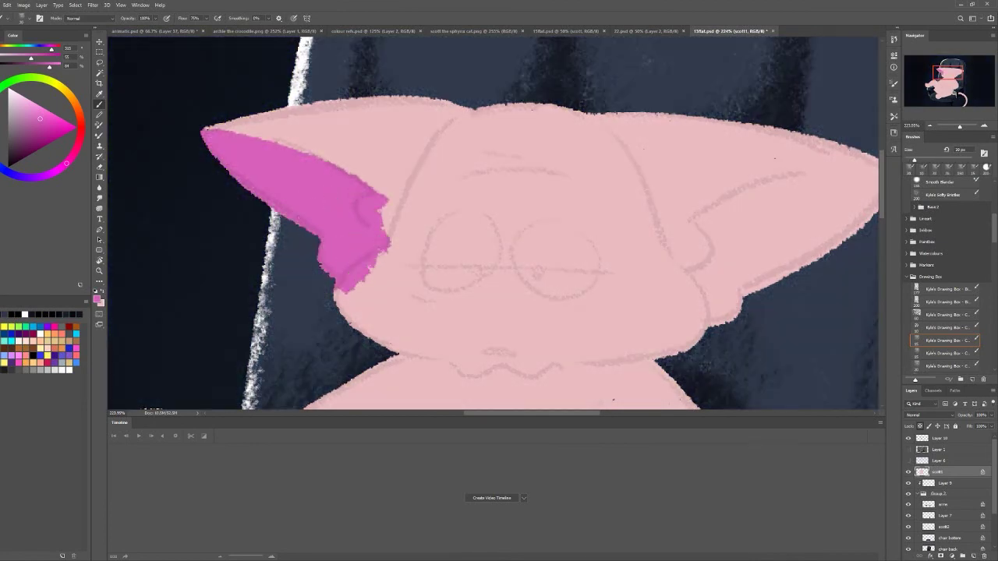
{"action": "mouse_move", "coordinate": [771, 187]}
{"action": "left_mouse_down"}
{"action": "mouse_move", "coordinate": [696, 222]}
{"action": "mouse_move", "coordinate": [718, 304]}
{"action": "left_mouse_up"}
{"action": "left_click", "coordinate": [367, 187], "text": "alt"}
{"action": "left_click_drag", "start_coordinate": [379, 195], "coordinate": [366, 214]}
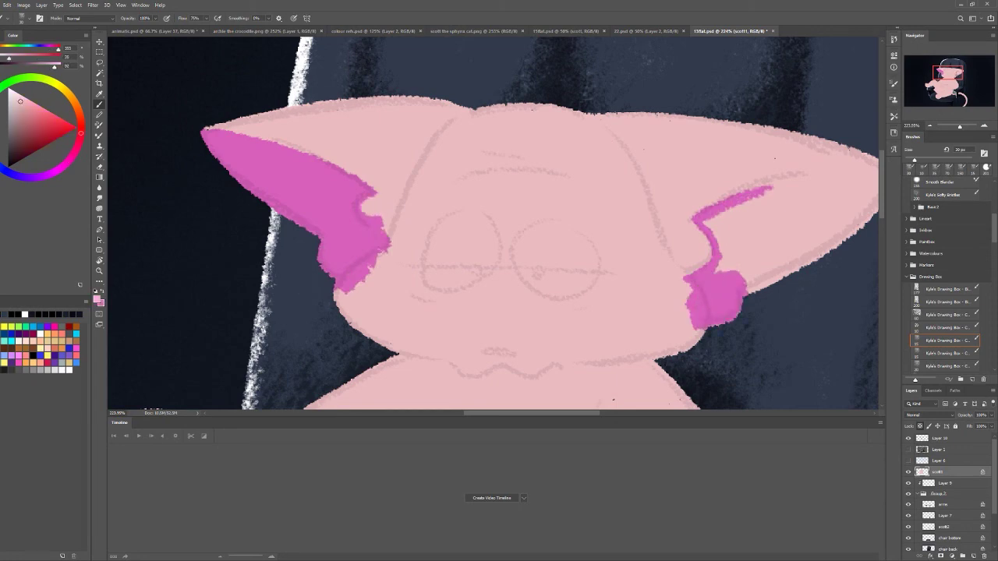
{"action": "left_click_drag", "start_coordinate": [382, 254], "coordinate": [340, 288]}
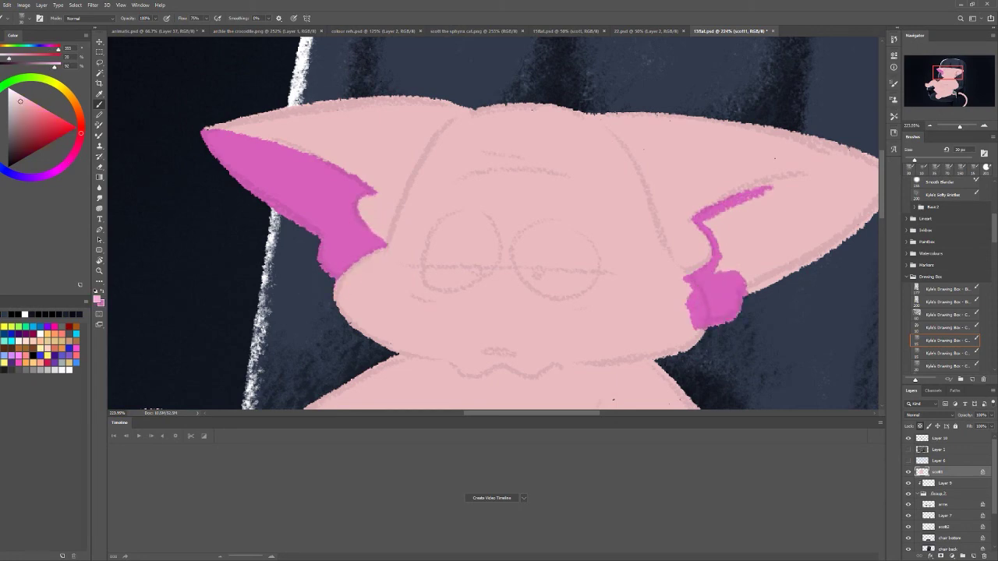
Fill the inside of the tail-side ear with magenta and shape its inner edge with light pink
{"action": "left_click_drag", "start_coordinate": [624, 234], "coordinate": [440, 242]}
{"action": "left_click", "coordinate": [534, 304], "text": "alt"}
{"action": "left_click_drag", "start_coordinate": [538, 204], "coordinate": [700, 179]}
{"action": "left_click_drag", "start_coordinate": [616, 191], "coordinate": [718, 183]}
{"action": "mouse_move", "coordinate": [660, 201]}
{"action": "left_mouse_down"}
{"action": "mouse_move", "coordinate": [522, 240]}
{"action": "mouse_move", "coordinate": [577, 296]}
{"action": "left_mouse_up"}
{"action": "left_click_drag", "start_coordinate": [577, 233], "coordinate": [702, 187]}
{"action": "left_click_drag", "start_coordinate": [601, 249], "coordinate": [655, 238]}
{"action": "left_click", "coordinate": [484, 296], "text": "alt"}
{"action": "left_click_drag", "start_coordinate": [515, 289], "coordinate": [514, 339]}
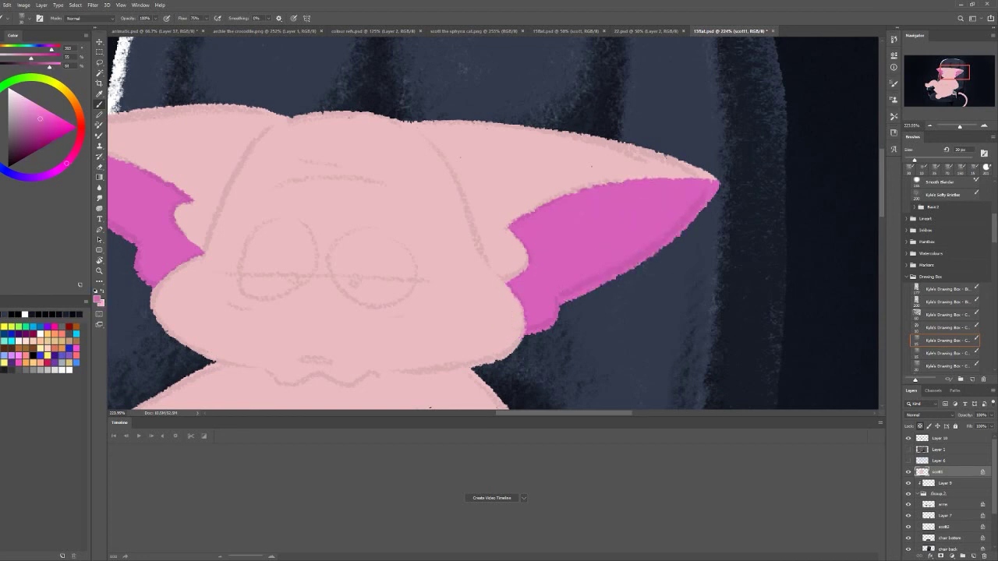
Draw magenta contour lines along both sides of the forehead where the ears meet the head
{"action": "left_click_drag", "start_coordinate": [465, 195], "coordinate": [507, 283]}
{"action": "left_click_drag", "start_coordinate": [231, 179], "coordinate": [204, 254]}
{"action": "scroll", "coordinate": [468, 234], "scroll_direction": "down", "scroll_amount": 3}
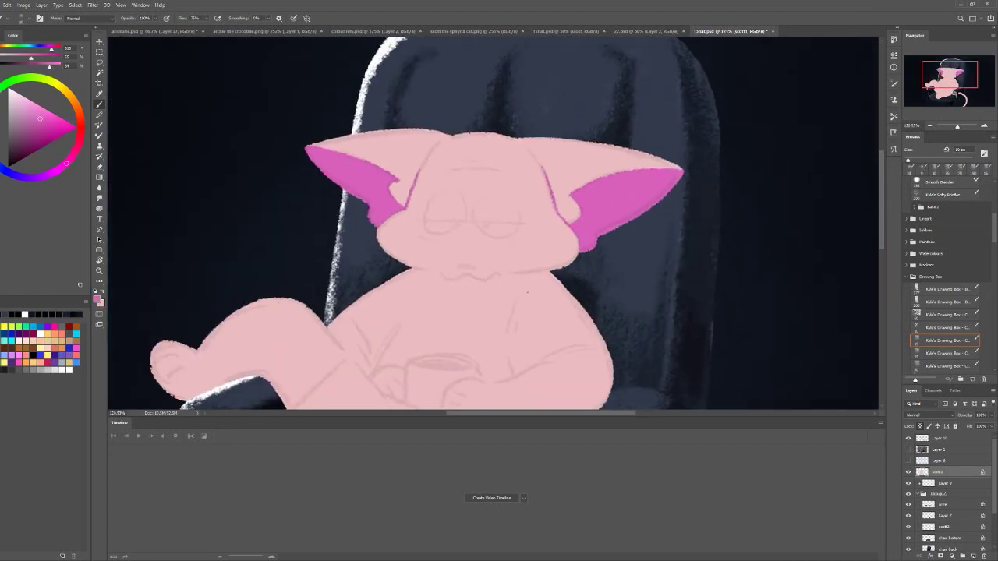
Paint the shirt over the shoulders and torso in the dark grey-green of the patch behind the armrest
{"action": "scroll", "coordinate": [468, 234], "scroll_direction": "up", "scroll_amount": 3}
{"action": "mouse_move", "coordinate": [320, 284]}
{"action": "left_mouse_down"}
{"action": "mouse_move", "coordinate": [390, 261]}
{"action": "mouse_move", "coordinate": [203, 351]}
{"action": "mouse_move", "coordinate": [421, 265]}
{"action": "mouse_move", "coordinate": [562, 257]}
{"action": "mouse_move", "coordinate": [608, 328]}
{"action": "left_mouse_up"}
{"action": "left_click", "coordinate": [436, 312], "text": "alt"}
{"action": "left_click", "coordinate": [351, 277], "text": "alt"}
{"action": "scroll", "coordinate": [491, 226], "scroll_direction": "down", "scroll_amount": 3}
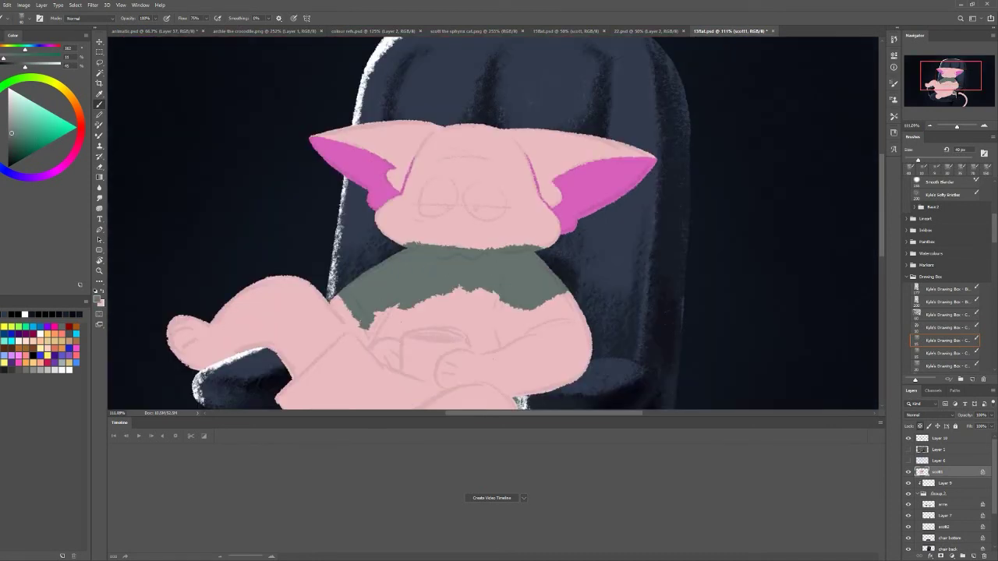
{"action": "mouse_move", "coordinate": [351, 304]}
{"action": "left_mouse_down"}
{"action": "mouse_move", "coordinate": [389, 374]}
{"action": "mouse_move", "coordinate": [483, 296]}
{"action": "left_mouse_up"}
{"action": "left_click_drag", "start_coordinate": [468, 359], "coordinate": [570, 305]}
Pick the pale grey-green from the colour reference file and paint the rectangular shape across the lap with it
{"action": "left_click", "coordinate": [374, 30]}
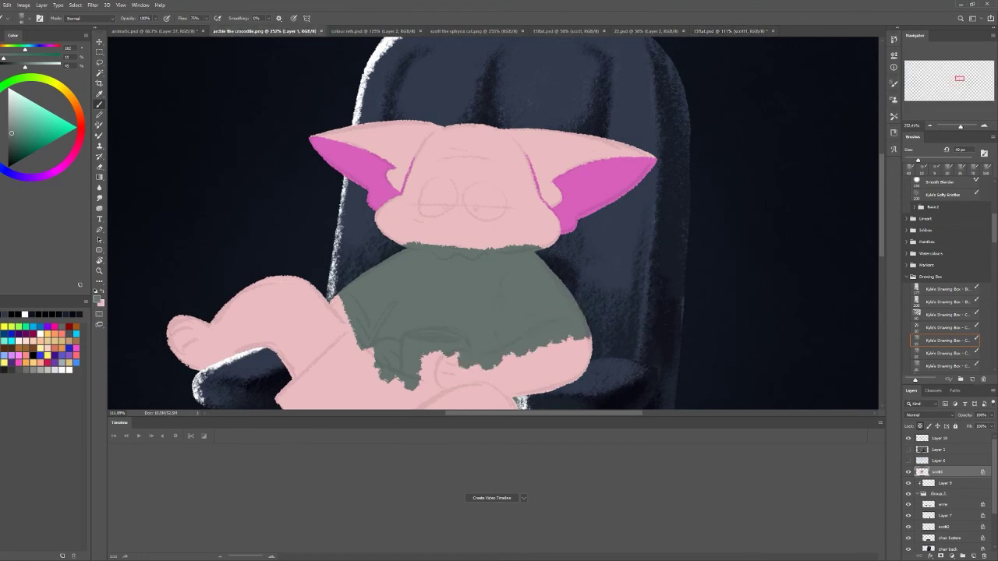
{"action": "left_click", "coordinate": [730, 30]}
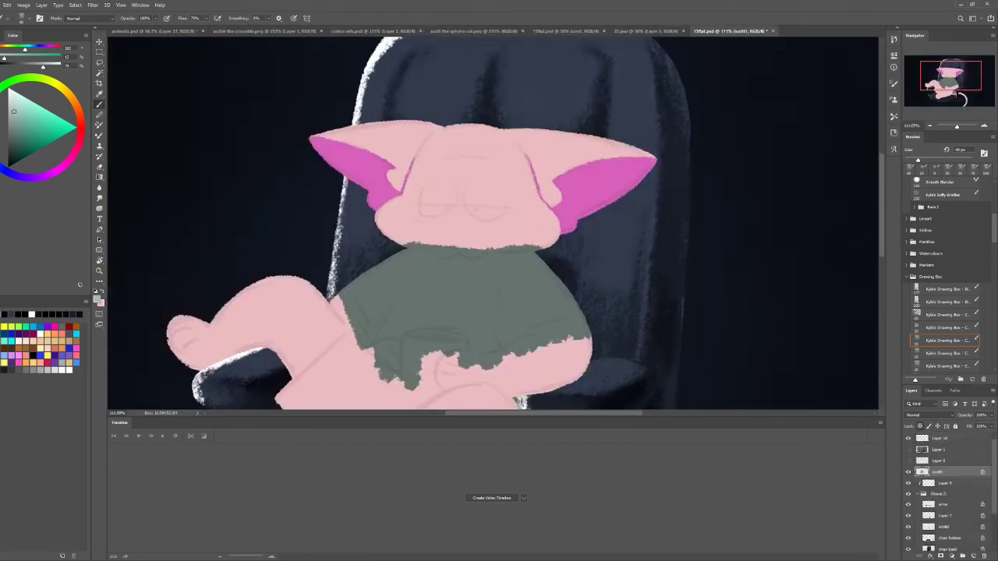
{"action": "scroll", "coordinate": [491, 227], "scroll_direction": "down", "scroll_amount": 2}
{"action": "left_click_drag", "start_coordinate": [383, 193], "coordinate": [324, 242]}
{"action": "mouse_move", "coordinate": [401, 186]}
{"action": "left_mouse_down"}
{"action": "mouse_move", "coordinate": [386, 218]}
{"action": "mouse_move", "coordinate": [344, 258]}
{"action": "mouse_move", "coordinate": [390, 282]}
{"action": "mouse_move", "coordinate": [417, 277]}
{"action": "left_mouse_up"}
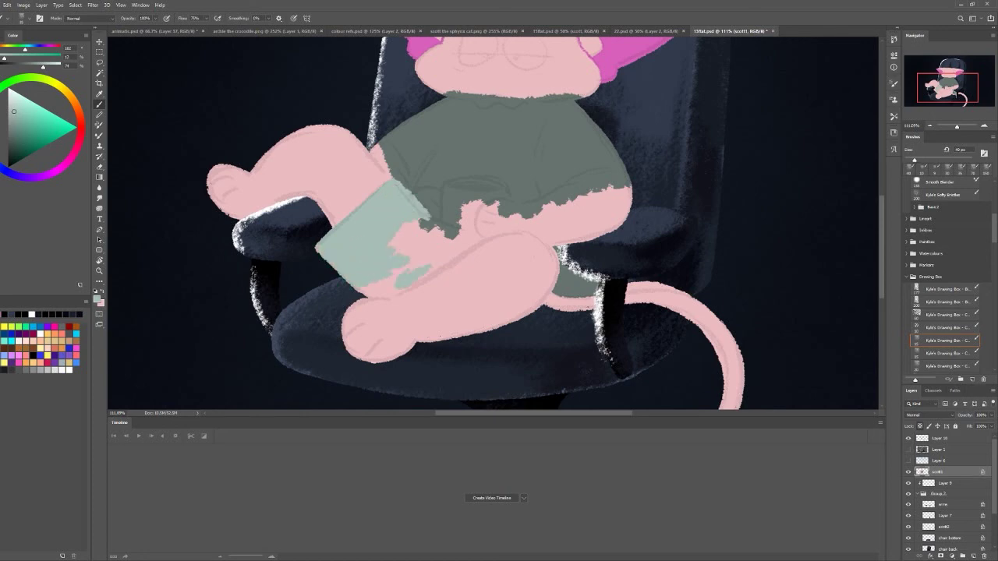
{"action": "mouse_move", "coordinate": [468, 250]}
{"action": "left_mouse_down"}
{"action": "mouse_move", "coordinate": [374, 297]}
{"action": "mouse_move", "coordinate": [483, 226]}
{"action": "mouse_move", "coordinate": [406, 234]}
{"action": "left_mouse_up"}
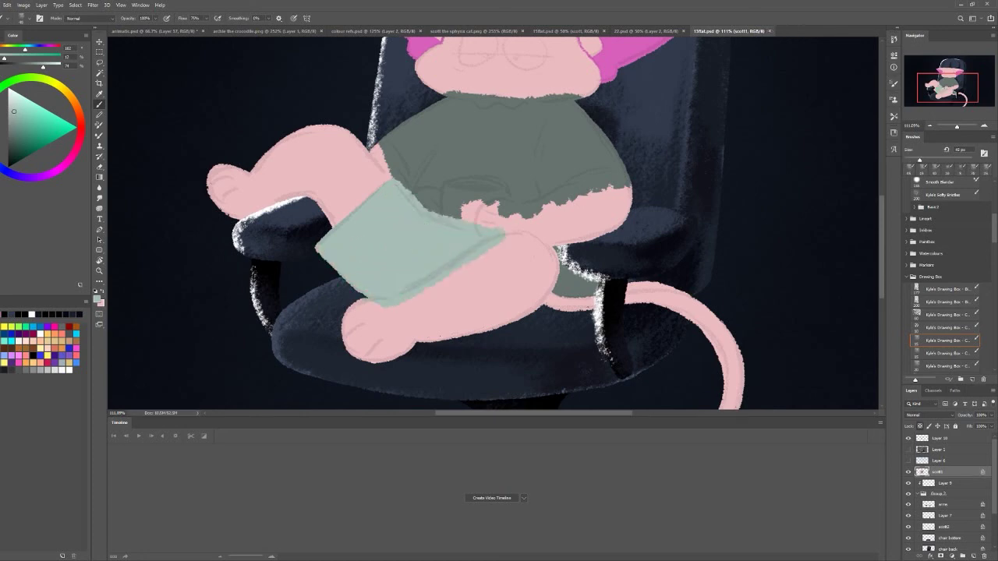
Repaint the arm and hand beside the raised leg light pink and add magenta arm and finger lines
{"action": "scroll", "coordinate": [491, 226], "scroll_direction": "up", "scroll_amount": 2}
{"action": "scroll", "coordinate": [492, 226], "scroll_direction": "up", "scroll_amount": 3}
{"action": "key", "text": "x"}
{"action": "mouse_move", "coordinate": [331, 215]}
{"action": "left_mouse_down"}
{"action": "mouse_move", "coordinate": [369, 255]}
{"action": "mouse_move", "coordinate": [383, 308]}
{"action": "mouse_move", "coordinate": [378, 285]}
{"action": "mouse_move", "coordinate": [384, 301]}
{"action": "mouse_move", "coordinate": [438, 321]}
{"action": "left_mouse_up"}
{"action": "left_click_drag", "start_coordinate": [409, 320], "coordinate": [415, 339]}
Paint the tail-side hand and forearm light pink up to the sleeve edge and add magenta finger lines
{"action": "left_click_drag", "start_coordinate": [507, 308], "coordinate": [562, 337]}
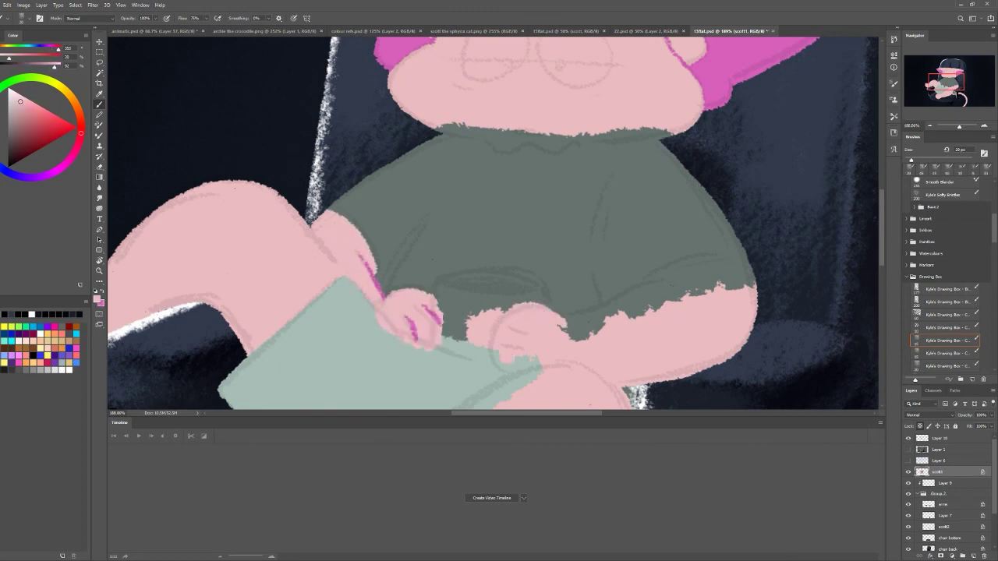
{"action": "left_click_drag", "start_coordinate": [499, 355], "coordinate": [538, 375]}
{"action": "left_click_drag", "start_coordinate": [640, 290], "coordinate": [748, 265]}
{"action": "left_click_drag", "start_coordinate": [631, 314], "coordinate": [753, 282]}
{"action": "mouse_move", "coordinate": [659, 290]}
{"action": "left_mouse_down"}
{"action": "mouse_move", "coordinate": [569, 316]}
{"action": "mouse_move", "coordinate": [562, 337]}
{"action": "left_mouse_up"}
{"action": "left_click_drag", "start_coordinate": [498, 326], "coordinate": [518, 321]}
{"action": "mouse_move", "coordinate": [493, 360]}
{"action": "left_mouse_down"}
{"action": "mouse_move", "coordinate": [526, 354]}
{"action": "mouse_move", "coordinate": [491, 183]}
{"action": "left_mouse_up"}
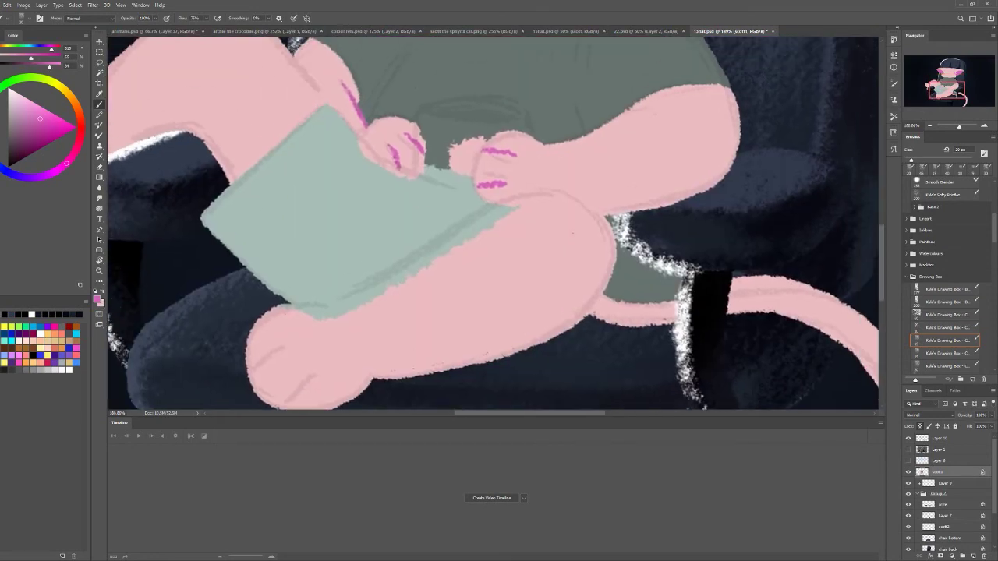
Clean the pale green shape's edges against the hand and front leg, and outline the top of the thigh in magenta
{"action": "left_click", "coordinate": [370, 149], "text": "alt"}
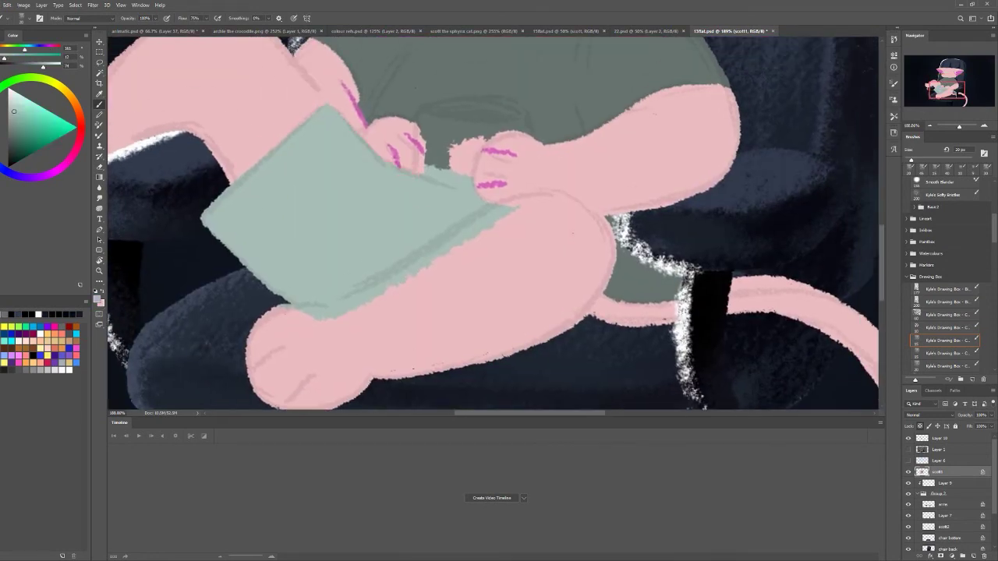
{"action": "left_click", "coordinate": [502, 189], "text": "alt"}
{"action": "mouse_move", "coordinate": [509, 206]}
{"action": "left_mouse_down"}
{"action": "mouse_move", "coordinate": [458, 244]}
{"action": "mouse_move", "coordinate": [399, 275]}
{"action": "left_mouse_up"}
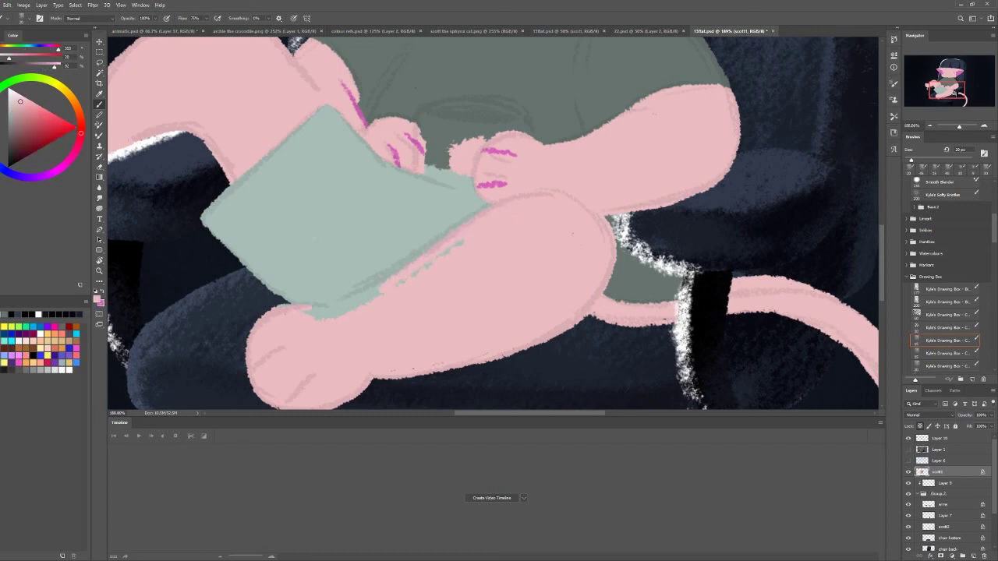
{"action": "mouse_move", "coordinate": [308, 315]}
{"action": "left_mouse_down"}
{"action": "mouse_move", "coordinate": [382, 291]}
{"action": "mouse_move", "coordinate": [463, 241]}
{"action": "left_mouse_up"}
{"action": "left_click", "coordinate": [493, 184], "text": "alt"}
{"action": "left_click_drag", "start_coordinate": [479, 209], "coordinate": [570, 193]}
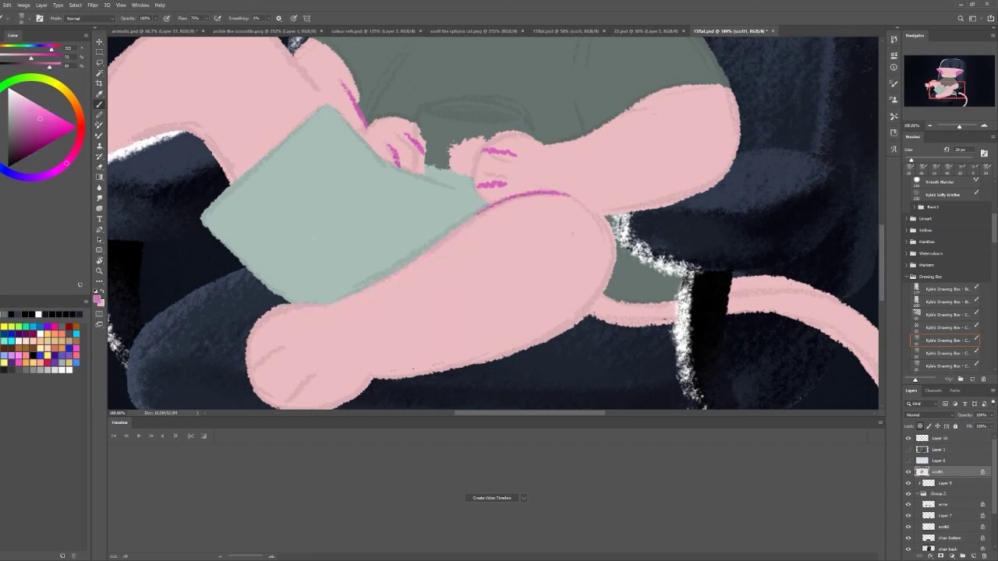
Draw magenta toe lines on both feet
{"action": "left_click_drag", "start_coordinate": [266, 358], "coordinate": [421, 417]}
{"action": "left_click_drag", "start_coordinate": [176, 170], "coordinate": [201, 161]}
{"action": "left_click_drag", "start_coordinate": [189, 201], "coordinate": [215, 182]}
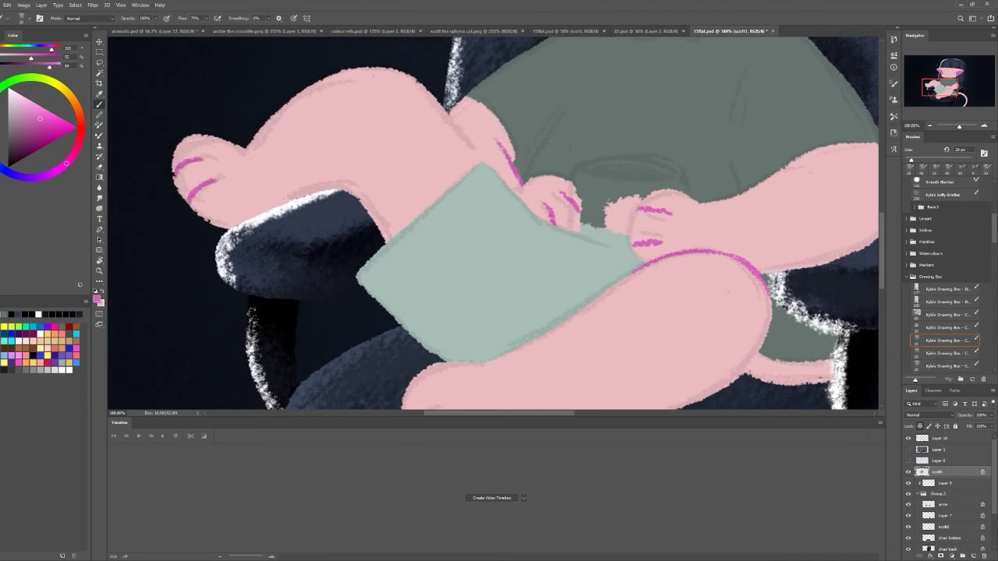
{"action": "scroll", "coordinate": [473, 150], "scroll_direction": "down", "scroll_amount": 5}
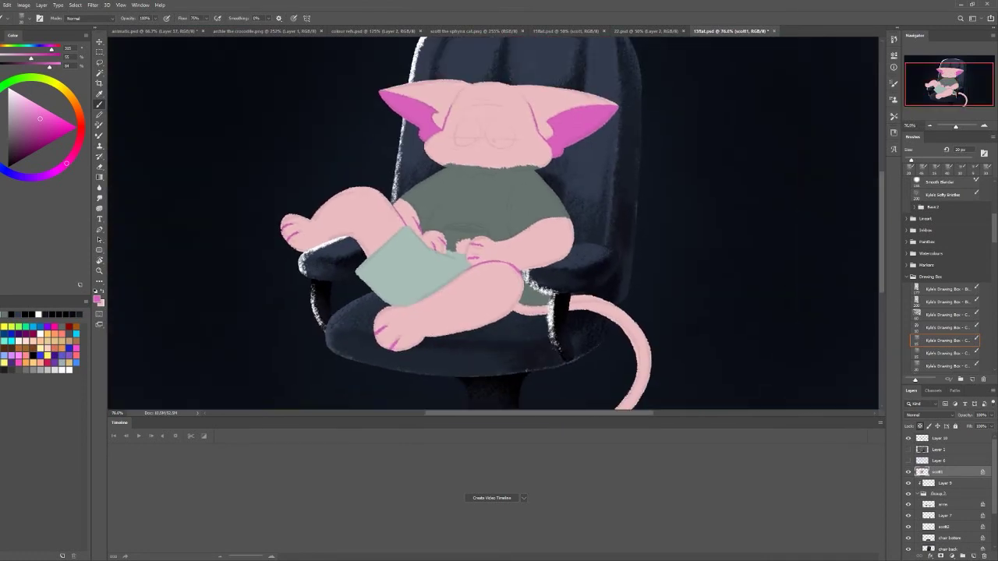
Shape the muzzle and chin edge over the shirt in light pink, paint the nose magenta, and save the file
{"action": "scroll", "coordinate": [481, 156], "scroll_direction": "up", "scroll_amount": 6}
{"action": "mouse_move", "coordinate": [226, 148]}
{"action": "left_mouse_down"}
{"action": "mouse_move", "coordinate": [312, 156]}
{"action": "mouse_move", "coordinate": [355, 188]}
{"action": "mouse_move", "coordinate": [423, 174]}
{"action": "mouse_move", "coordinate": [477, 184]}
{"action": "mouse_move", "coordinate": [536, 155]}
{"action": "mouse_move", "coordinate": [499, 160]}
{"action": "left_mouse_up"}
{"action": "left_click", "coordinate": [499, 161], "text": "alt"}
{"action": "mouse_move", "coordinate": [335, 144]}
{"action": "left_mouse_down"}
{"action": "mouse_move", "coordinate": [413, 171]}
{"action": "mouse_move", "coordinate": [491, 168]}
{"action": "left_mouse_up"}
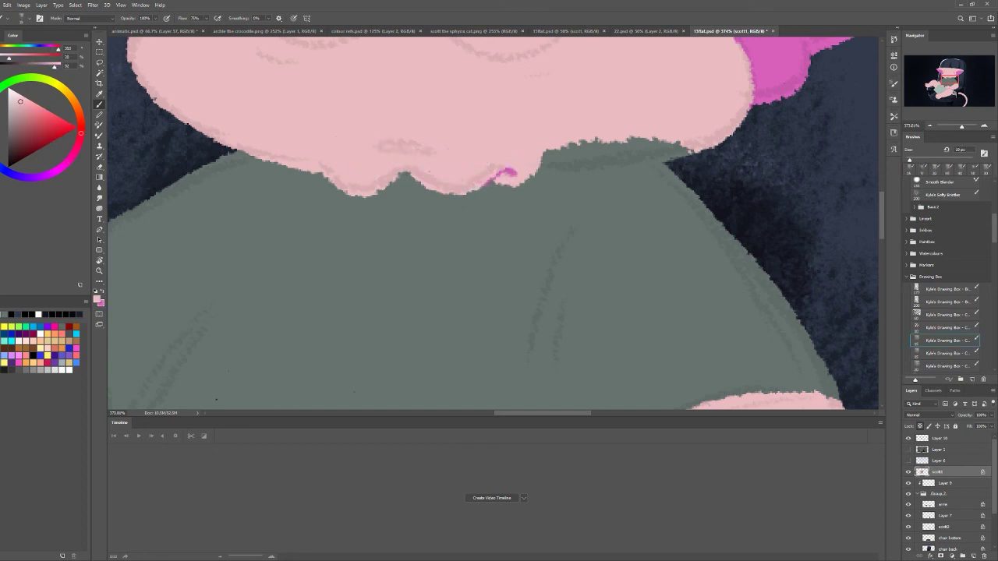
{"action": "key", "text": "x"}
{"action": "left_click_drag", "start_coordinate": [380, 148], "coordinate": [433, 149]}
{"action": "key", "text": "x"}
{"action": "mouse_move", "coordinate": [542, 155]}
{"action": "left_mouse_down"}
{"action": "mouse_move", "coordinate": [600, 160]}
{"action": "mouse_move", "coordinate": [546, 165]}
{"action": "mouse_move", "coordinate": [663, 159]}
{"action": "mouse_move", "coordinate": [546, 144]}
{"action": "mouse_move", "coordinate": [629, 150]}
{"action": "left_mouse_up"}
{"action": "key", "text": "ctrl+0"}
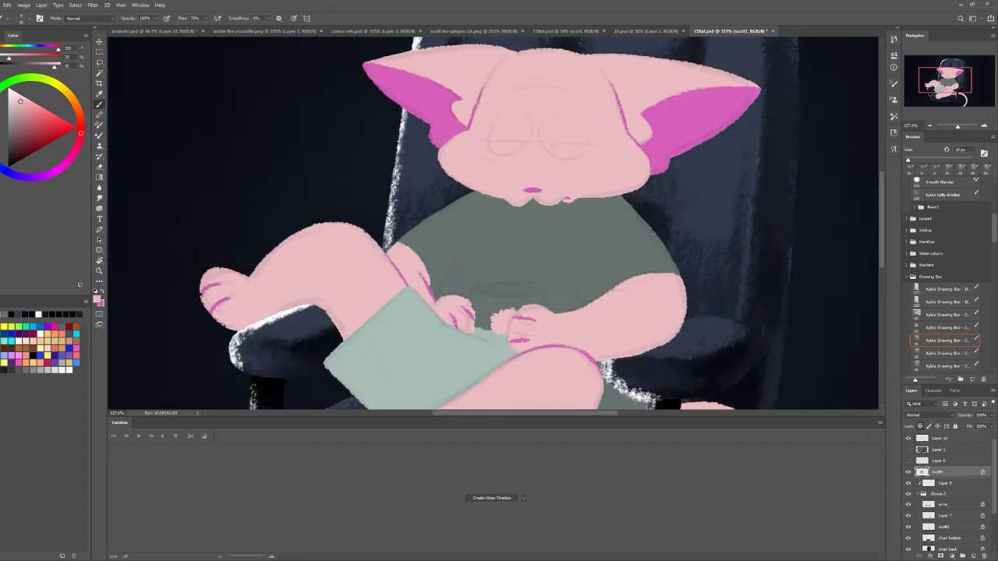
{"action": "key", "text": "ctrl+s"}
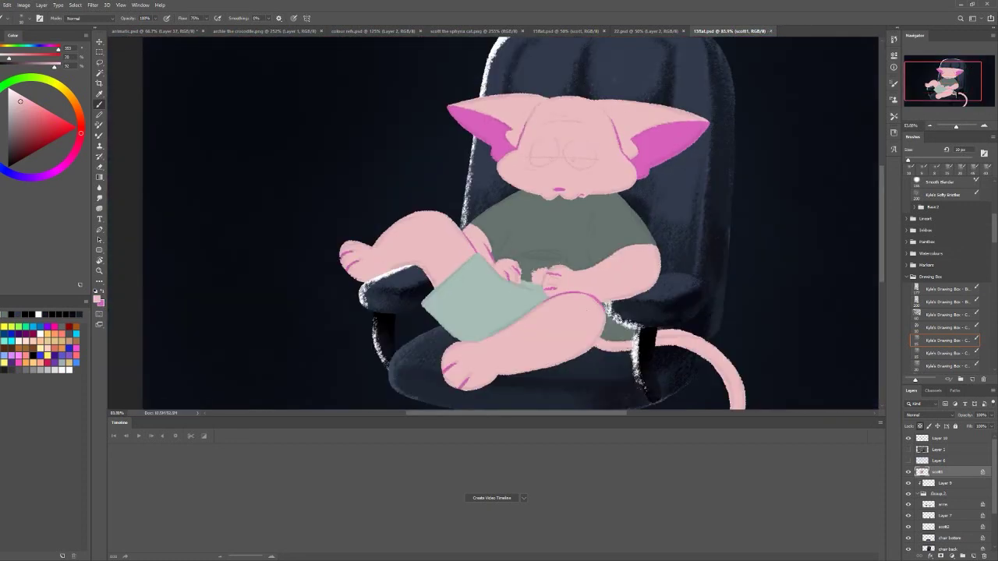
Duplicate the armrest layer and erase one armrest from each version so the two armrests sit on separate layers
{"action": "key", "text": "ctrl+j"}
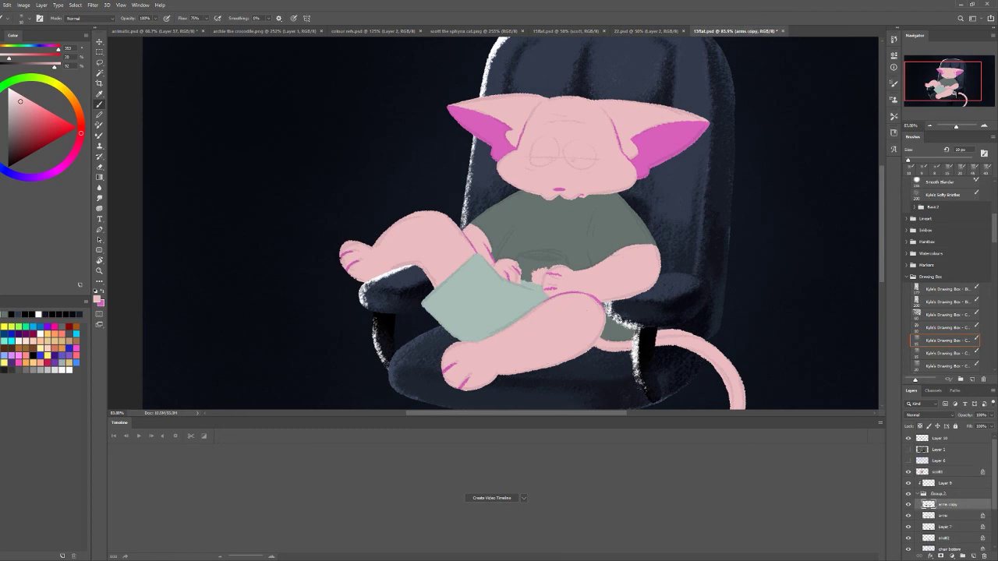
{"action": "key", "text": "e"}
{"action": "left_click_drag", "start_coordinate": [409, 289], "coordinate": [367, 290]}
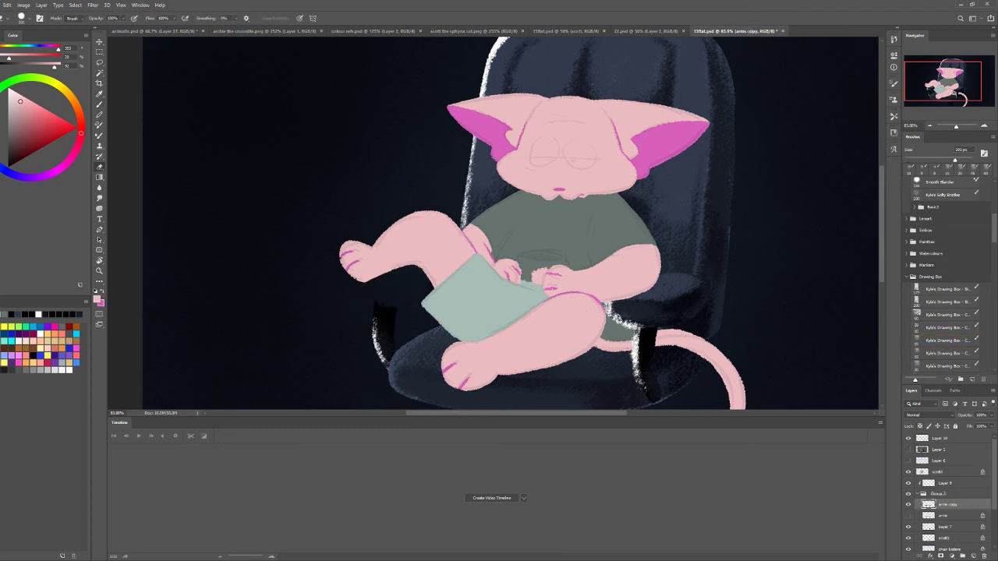
{"action": "key", "text": "ctrl+comma"}
{"action": "key", "text": "alt+bracketleft"}
{"action": "key", "text": "ctrl+comma"}
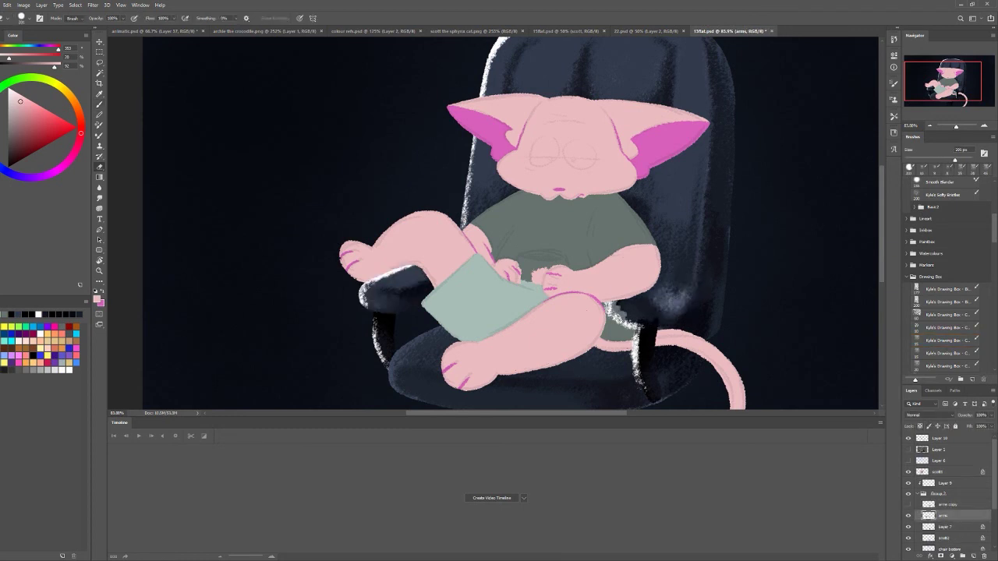
Name the separated armrest layers arm1 and arm2
{"action": "key", "text": "alt+bracketright"}
{"action": "key", "text": "ctrl+comma"}
{"action": "type", "text": "arms2"}
{"action": "key", "text": "Return"}
{"action": "key", "text": "ctrl+bracketleft"}
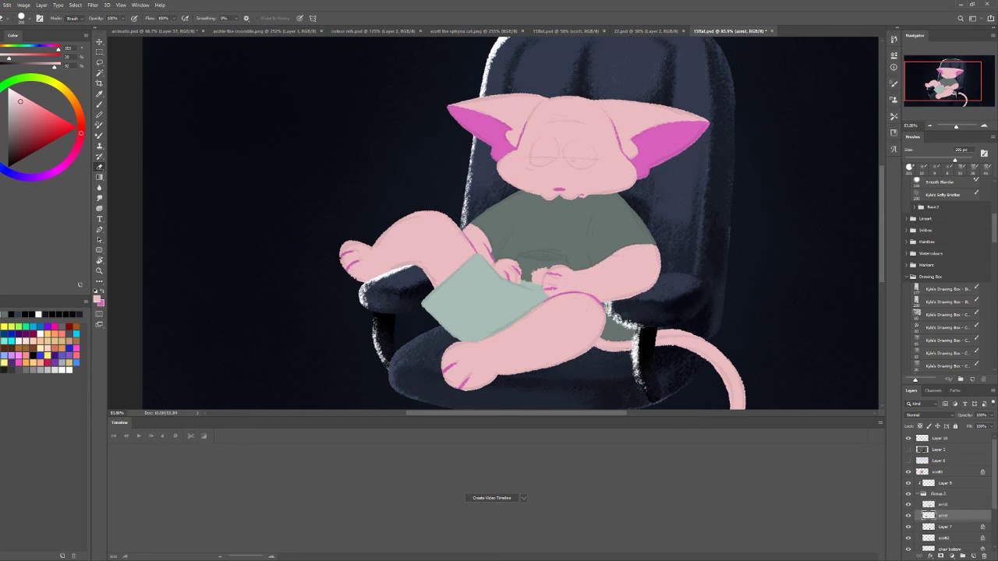
Place the scott1 layer inside Group 2 between the two armrest layers and hide the rim-light Layer 9
{"action": "key", "text": "alt+bracketright"}
{"action": "key", "text": "alt+bracketright"}
{"action": "key", "text": "alt+bracketright"}
{"action": "key", "text": "alt+bracketright"}
{"action": "key", "text": "ctrl+bracketleft"}
{"action": "key", "text": "ctrl+bracketleft"}
{"action": "key", "text": "ctrl+bracketleft"}
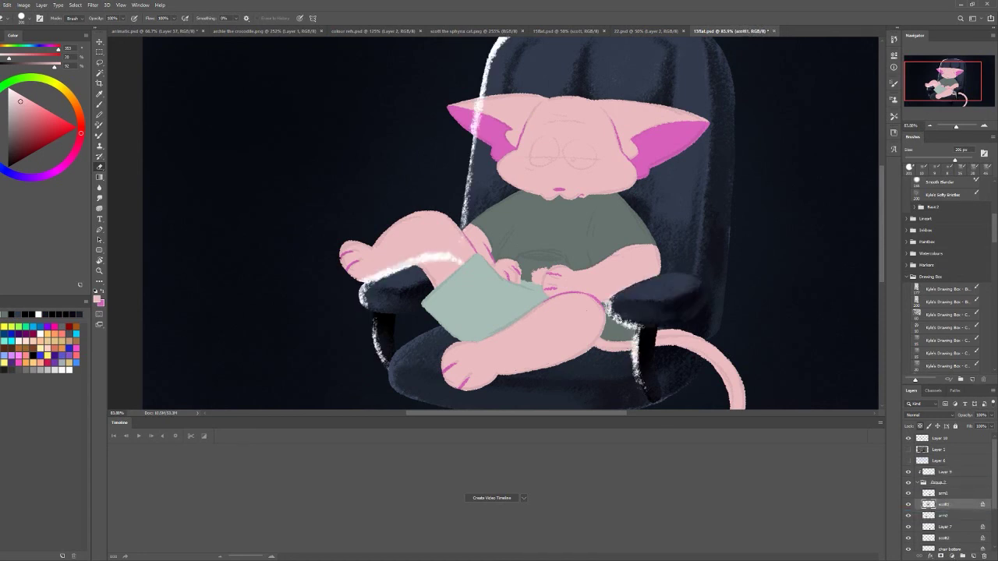
{"action": "left_click", "coordinate": [907, 438]}
{"action": "scroll", "coordinate": [948, 491], "scroll_direction": "down", "scroll_amount": 1}
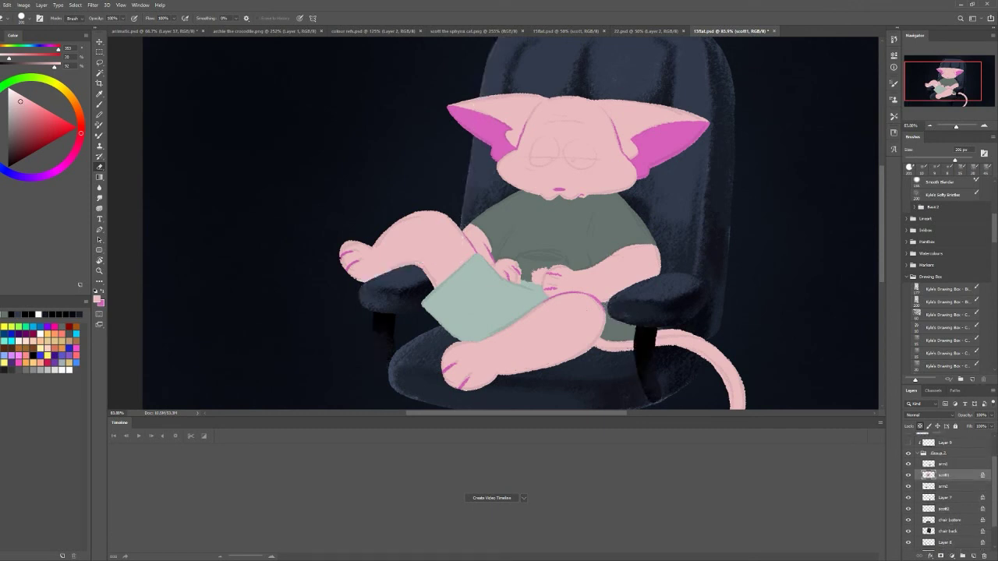
Bring scott2 up next to scott1, merge both character layers and rename the result scott
{"action": "key", "text": "alt+bracketleft"}
{"action": "key", "text": "alt+bracketleft"}
{"action": "key", "text": "ctrl+bracketright"}
{"action": "key", "text": "ctrl+bracketright"}
{"action": "left_click", "coordinate": [945, 509]}
{"action": "left_click", "coordinate": [945, 486], "text": "ctrl"}
{"action": "key", "text": "ctrl+e"}
{"action": "double_click", "coordinate": [943, 486]}
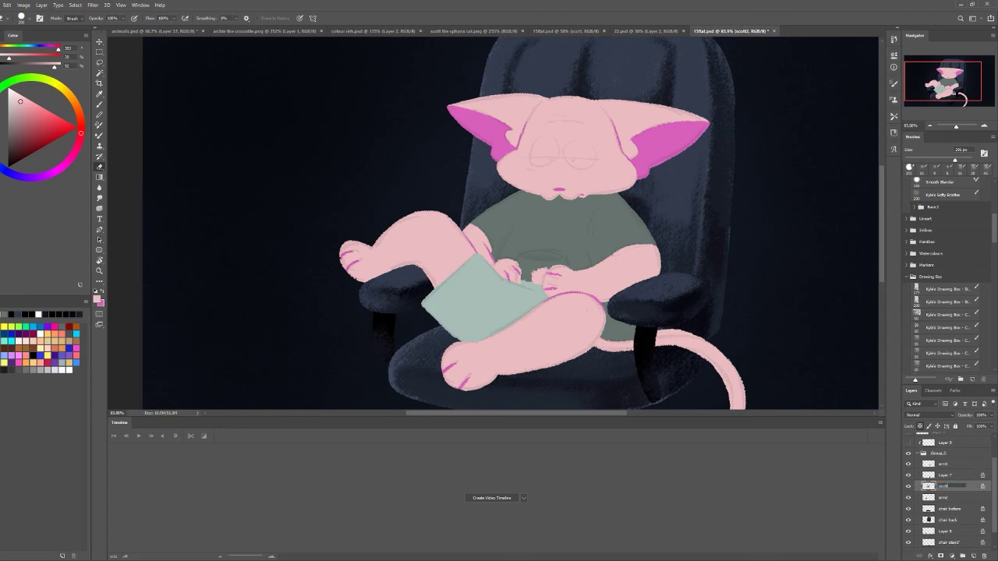
{"action": "type", "text": "scott"}
{"action": "key", "text": "Return"}
Paint a solid white mug between the character's two hands on the scott layer
{"action": "scroll", "coordinate": [593, 292], "scroll_direction": "up", "scroll_amount": 5}
{"action": "key", "text": "x"}
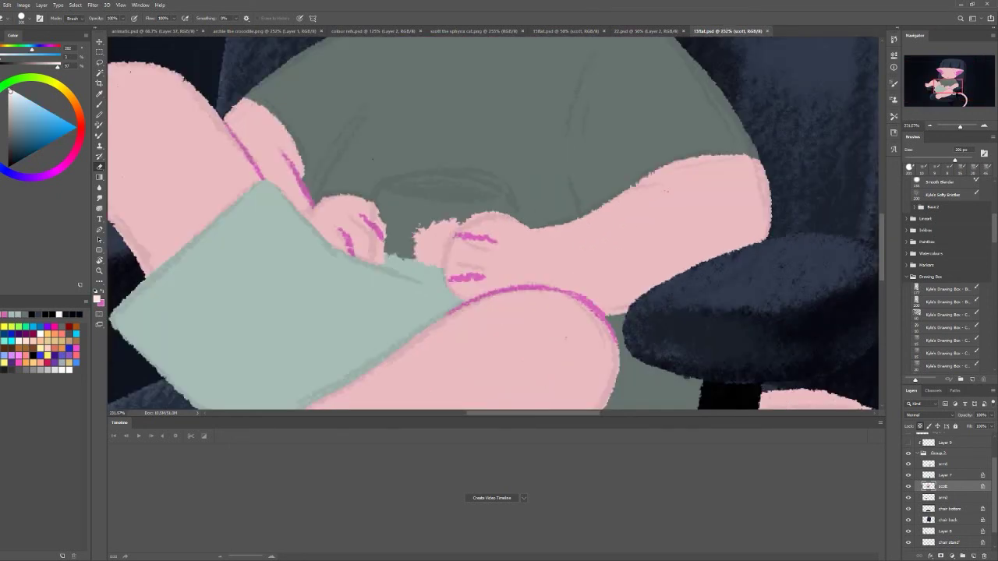
{"action": "key", "text": "b"}
{"action": "mouse_move", "coordinate": [376, 187]}
{"action": "left_mouse_down"}
{"action": "mouse_move", "coordinate": [382, 264]}
{"action": "mouse_move", "coordinate": [456, 178]}
{"action": "mouse_move", "coordinate": [485, 198]}
{"action": "mouse_move", "coordinate": [490, 220]}
{"action": "left_mouse_up"}
{"action": "left_click_drag", "start_coordinate": [379, 264], "coordinate": [436, 280]}
{"action": "mouse_move", "coordinate": [485, 211]}
{"action": "left_mouse_down"}
{"action": "mouse_move", "coordinate": [467, 222]}
{"action": "mouse_move", "coordinate": [441, 279]}
{"action": "left_mouse_up"}
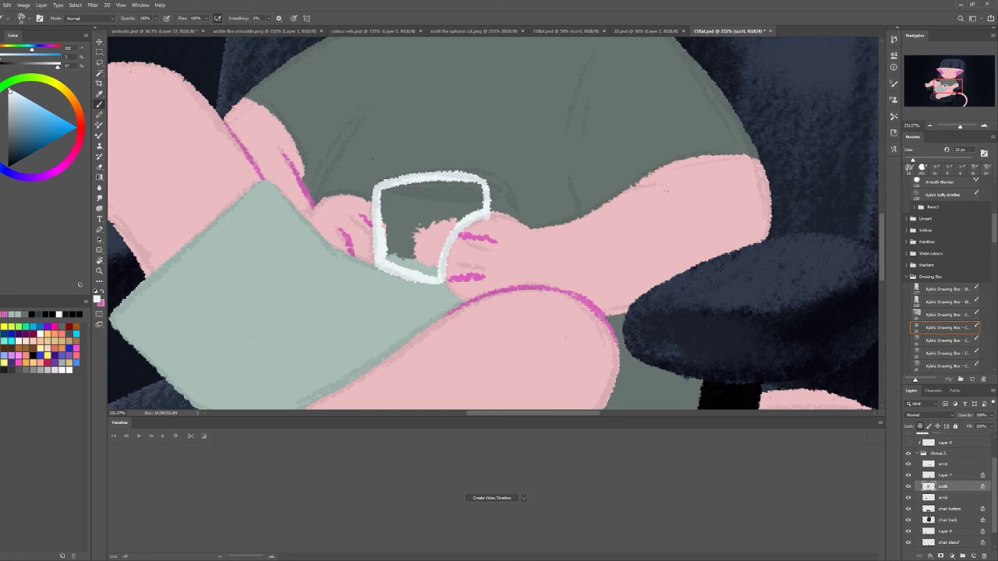
{"action": "mouse_move", "coordinate": [384, 191]}
{"action": "left_mouse_down"}
{"action": "mouse_move", "coordinate": [394, 234]}
{"action": "mouse_move", "coordinate": [426, 199]}
{"action": "mouse_move", "coordinate": [468, 187]}
{"action": "mouse_move", "coordinate": [434, 223]}
{"action": "mouse_move", "coordinate": [421, 265]}
{"action": "left_mouse_up"}
Paint the mug's opening dark grey-blue with a Drawing Box brush, leaving a white rim
{"action": "left_click", "coordinate": [947, 340]}
{"action": "left_click", "coordinate": [15, 124]}
{"action": "left_click_drag", "start_coordinate": [383, 187], "coordinate": [483, 186]}
{"action": "left_click", "coordinate": [15, 139]}
{"action": "key", "text": "ctrl+0"}
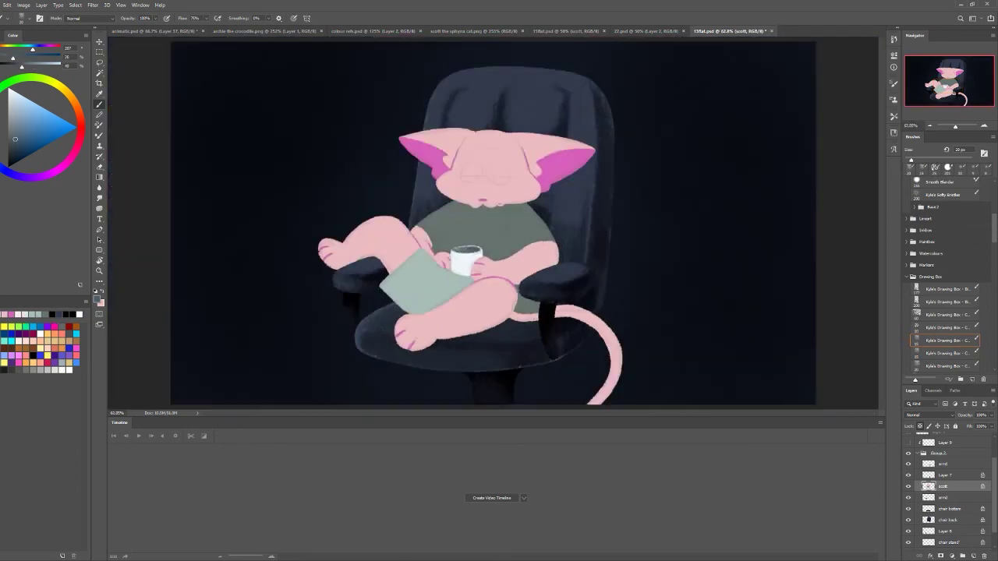
{"action": "scroll", "coordinate": [948, 492], "scroll_direction": "up", "scroll_amount": 2}
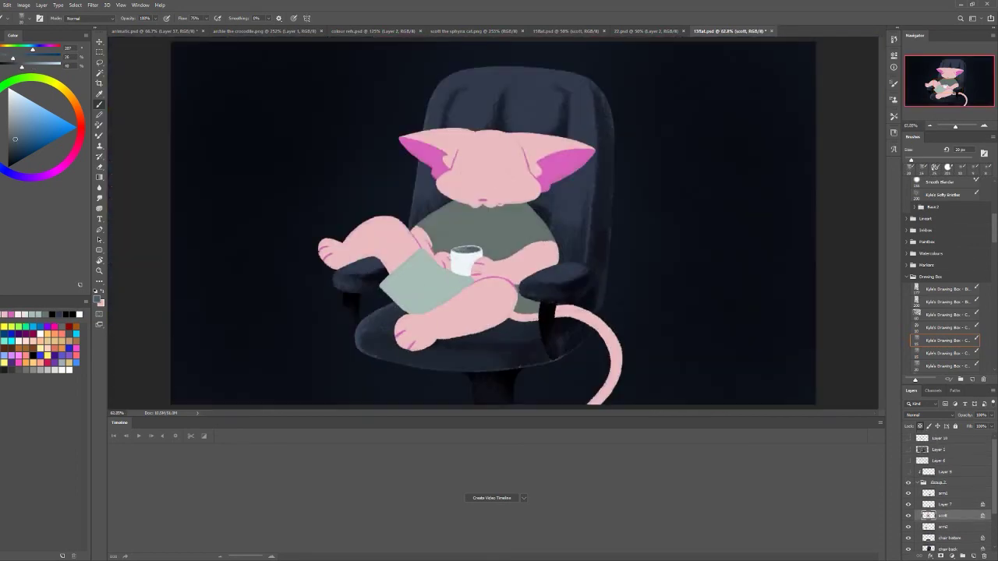
{"action": "scroll", "coordinate": [948, 491], "scroll_direction": "down", "scroll_amount": 2}
Extend the grey-green shirt over the base of the tail and clean the thigh edge beside it in light pink
{"action": "scroll", "coordinate": [565, 312], "scroll_direction": "up", "scroll_amount": 5}
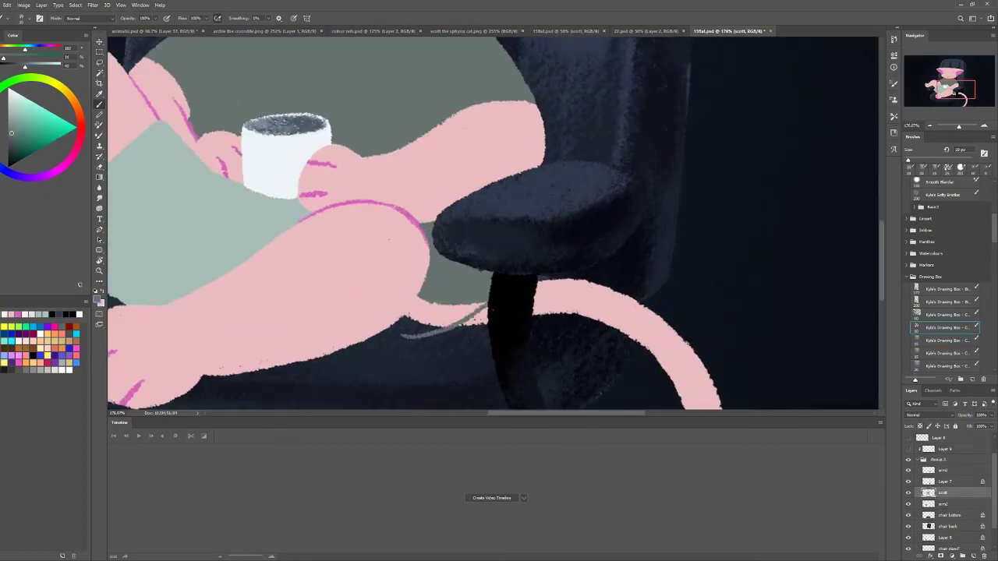
{"action": "mouse_move", "coordinate": [405, 301]}
{"action": "left_mouse_down"}
{"action": "mouse_move", "coordinate": [390, 328]}
{"action": "mouse_move", "coordinate": [405, 334]}
{"action": "mouse_move", "coordinate": [476, 312]}
{"action": "left_mouse_up"}
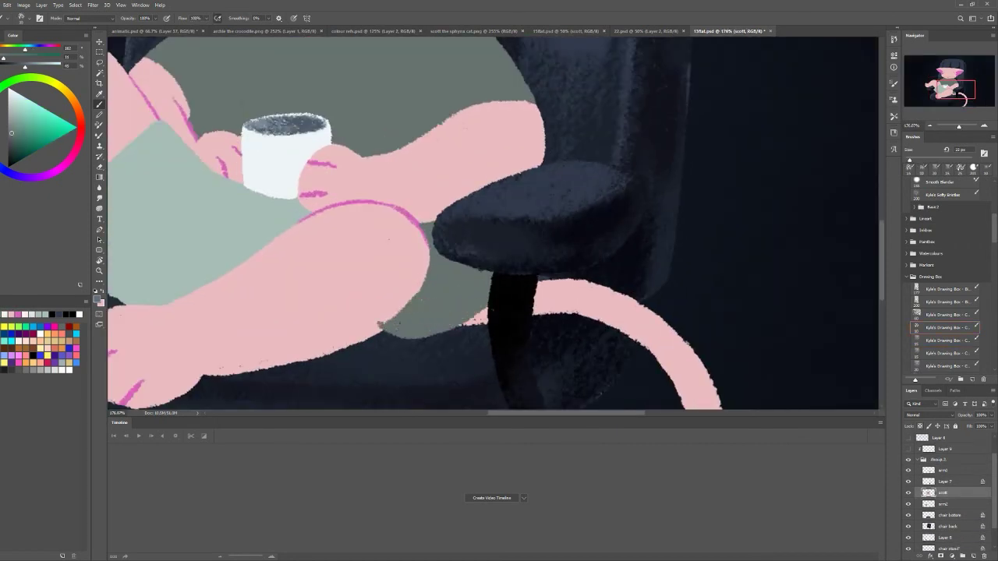
{"action": "key", "text": "x"}
{"action": "left_click_drag", "start_coordinate": [379, 323], "coordinate": [409, 305]}
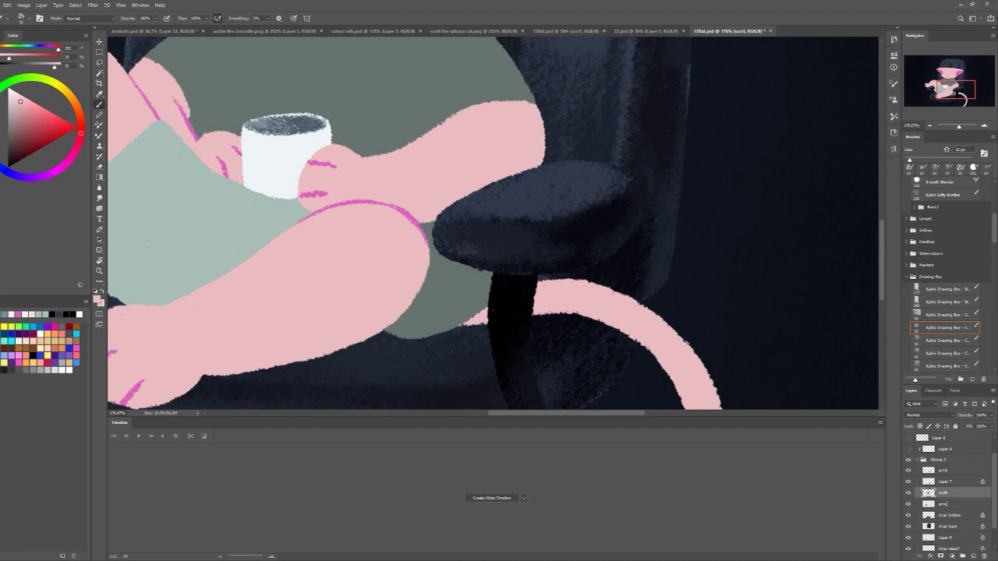
{"action": "key", "text": "ctrl+0"}
{"action": "scroll", "coordinate": [948, 491], "scroll_direction": "up", "scroll_amount": 2}
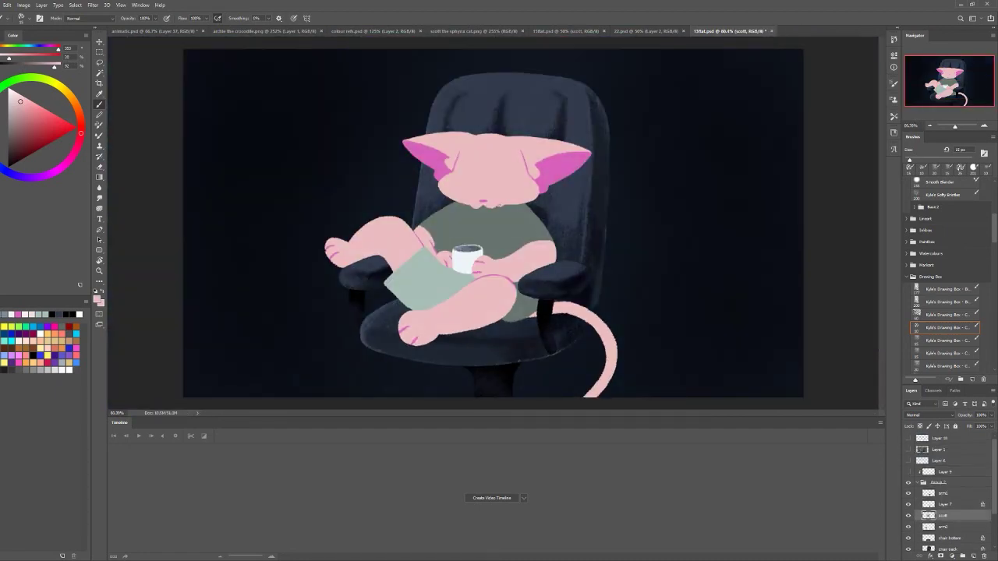
Draw magenta creases under both eyes and wrinkle lines on the forehead, following the sketch
{"action": "scroll", "coordinate": [484, 152], "scroll_direction": "up", "scroll_amount": 5}
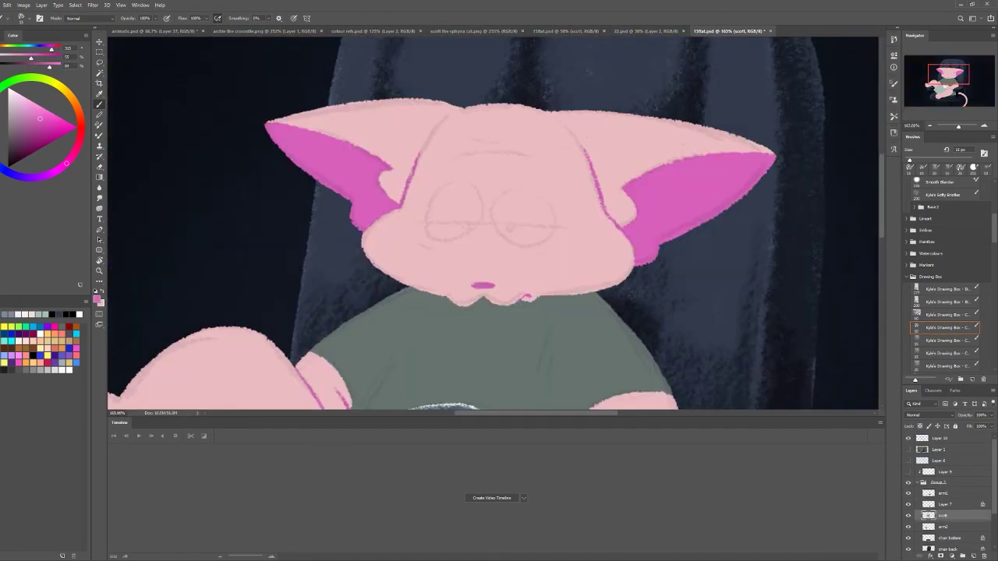
{"action": "left_click_drag", "start_coordinate": [419, 242], "coordinate": [428, 250]}
{"action": "left_click_drag", "start_coordinate": [552, 241], "coordinate": [564, 251]}
{"action": "left_click_drag", "start_coordinate": [454, 154], "coordinate": [503, 150]}
Sample the blue pupil colour from the Scott the sphynx cat reference image and return to the chair illustration
{"action": "key", "text": "ctrl+shift+Tab"}
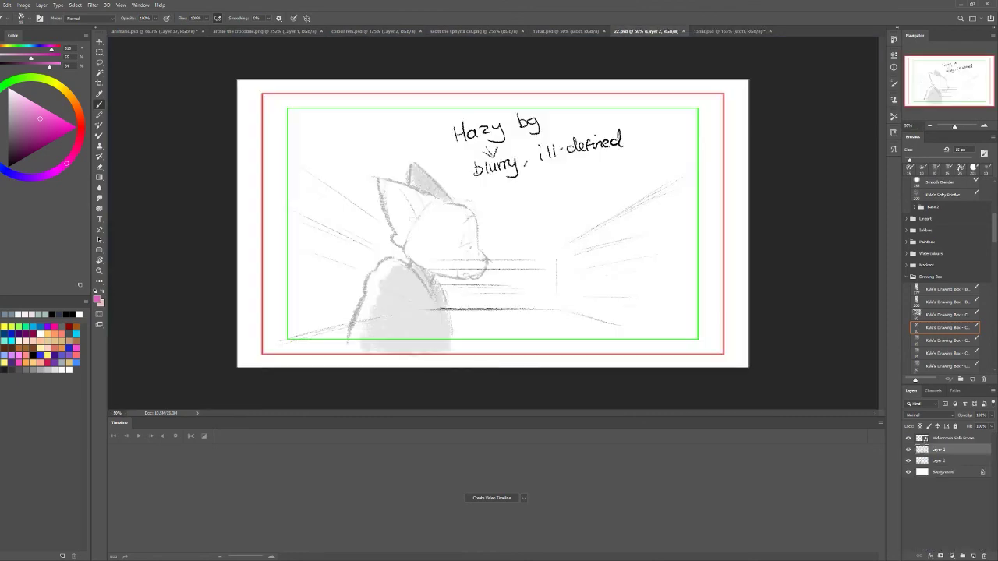
{"action": "key", "text": "ctrl+Tab"}
{"action": "key", "text": "ctrl+Tab"}
{"action": "key", "text": "ctrl+Tab"}
{"action": "key", "text": "ctrl+Tab"}
{"action": "key", "text": "ctrl+Tab"}
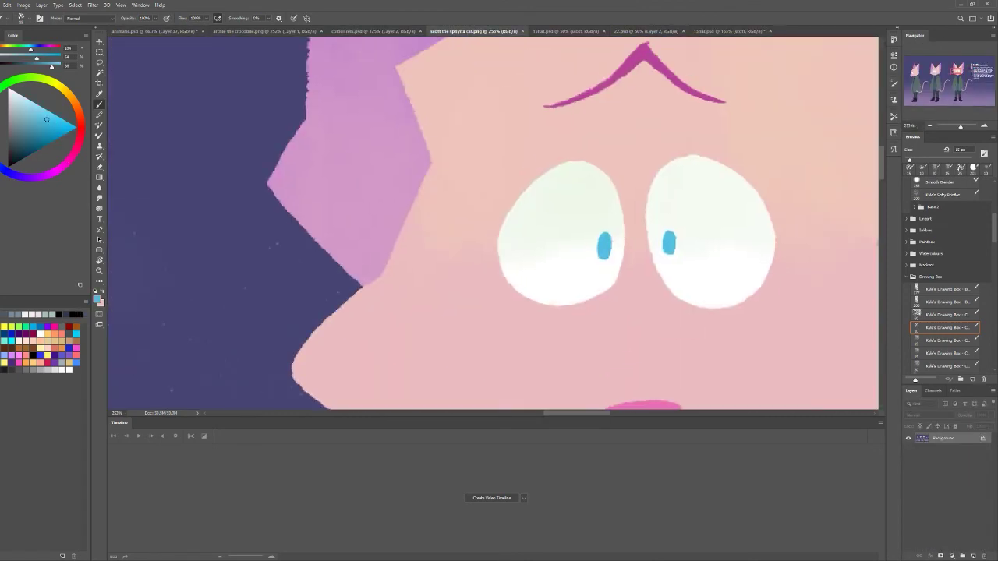
{"action": "key", "text": "ctrl+Tab"}
{"action": "key", "text": "ctrl+Tab"}
{"action": "key", "text": "ctrl+Tab"}
Paint the half-closed eyes white, draw magenta lid lines across them and add blue pupils
{"action": "mouse_move", "coordinate": [344, 209]}
{"action": "left_mouse_down"}
{"action": "mouse_move", "coordinate": [343, 249]}
{"action": "mouse_move", "coordinate": [388, 263]}
{"action": "mouse_move", "coordinate": [447, 226]}
{"action": "mouse_move", "coordinate": [524, 276]}
{"action": "left_mouse_up"}
{"action": "mouse_move", "coordinate": [594, 233]}
{"action": "left_mouse_down"}
{"action": "mouse_move", "coordinate": [514, 274]}
{"action": "mouse_move", "coordinate": [499, 234]}
{"action": "mouse_move", "coordinate": [584, 238]}
{"action": "mouse_move", "coordinate": [499, 230]}
{"action": "left_mouse_up"}
{"action": "mouse_move", "coordinate": [351, 222]}
{"action": "left_mouse_down"}
{"action": "mouse_move", "coordinate": [366, 257]}
{"action": "mouse_move", "coordinate": [429, 230]}
{"action": "mouse_move", "coordinate": [367, 227]}
{"action": "mouse_move", "coordinate": [613, 242]}
{"action": "left_mouse_up"}
{"action": "left_click", "coordinate": [419, 237]}
{"action": "left_click", "coordinate": [505, 238]}
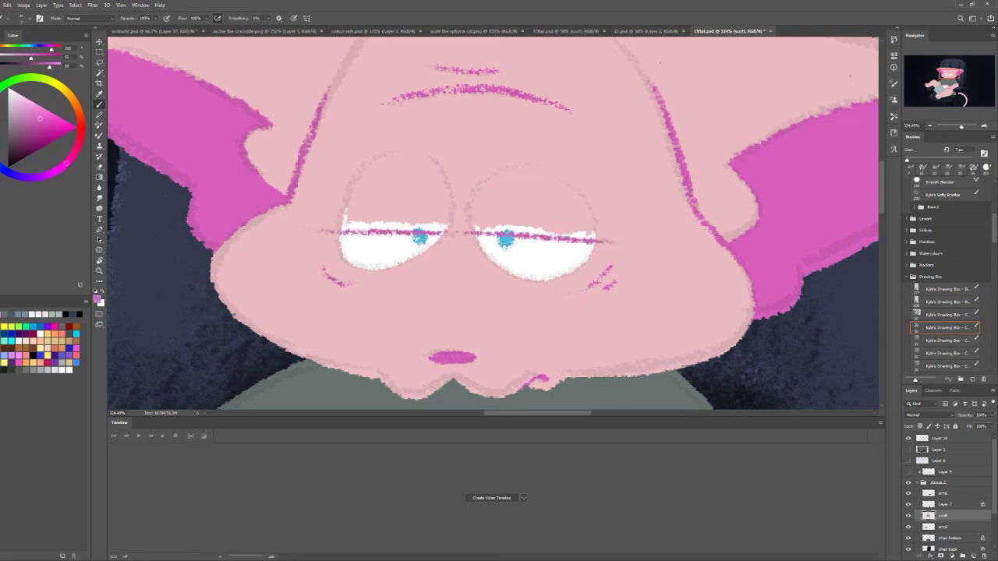
Cover the white above the eyelid lines with light pink and redraw both lid edges in magenta
{"action": "key", "text": "x"}
{"action": "left_click_drag", "start_coordinate": [340, 225], "coordinate": [598, 240]}
{"action": "key", "text": "x"}
{"action": "left_click_drag", "start_coordinate": [474, 232], "coordinate": [597, 241]}
{"action": "left_click_drag", "start_coordinate": [332, 232], "coordinate": [448, 233]}
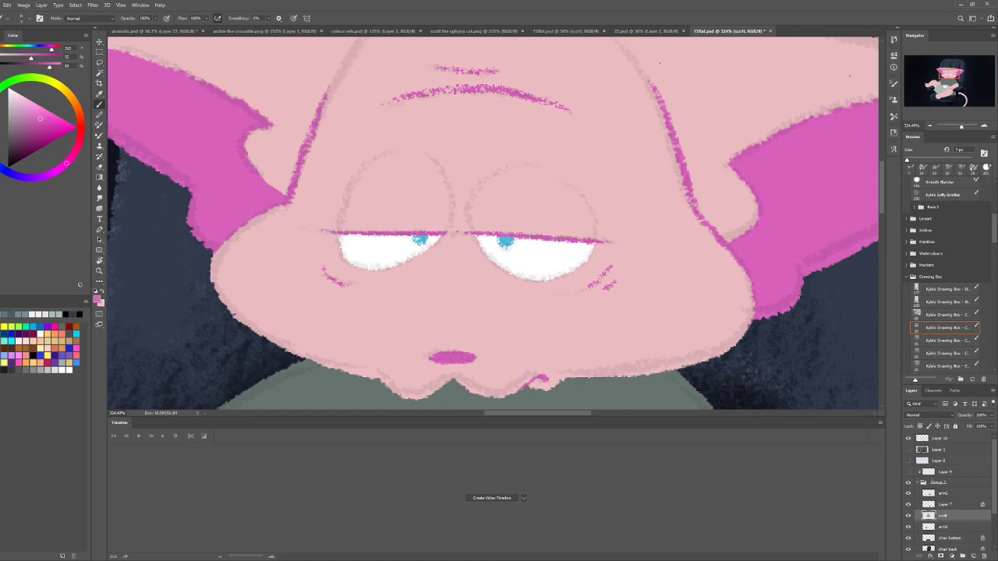
Trace the rounded upper lids above both eyes with a thin line
{"action": "key", "text": "x"}
{"action": "left_click", "coordinate": [347, 187], "text": "alt"}
{"action": "left_click_drag", "start_coordinate": [381, 156], "coordinate": [447, 175]}
{"action": "key", "text": "ctrl+0"}
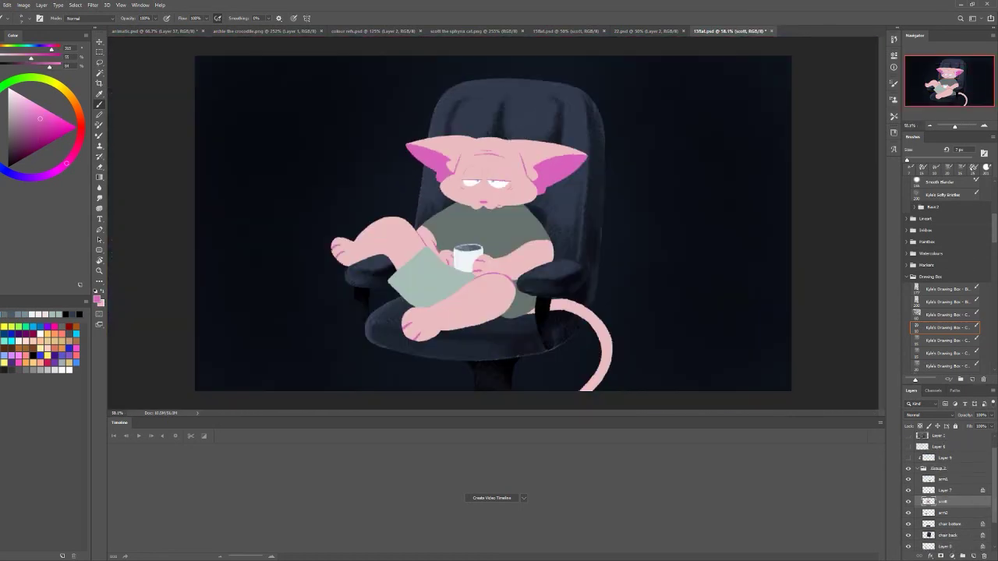
Show the Layer 6 lighting overlay and the rim-light Layer 9, and set Layer 10's opacity to 100%
{"action": "left_click", "coordinate": [908, 460]}
{"action": "left_click", "coordinate": [907, 438]}
{"action": "left_click", "coordinate": [940, 438]}
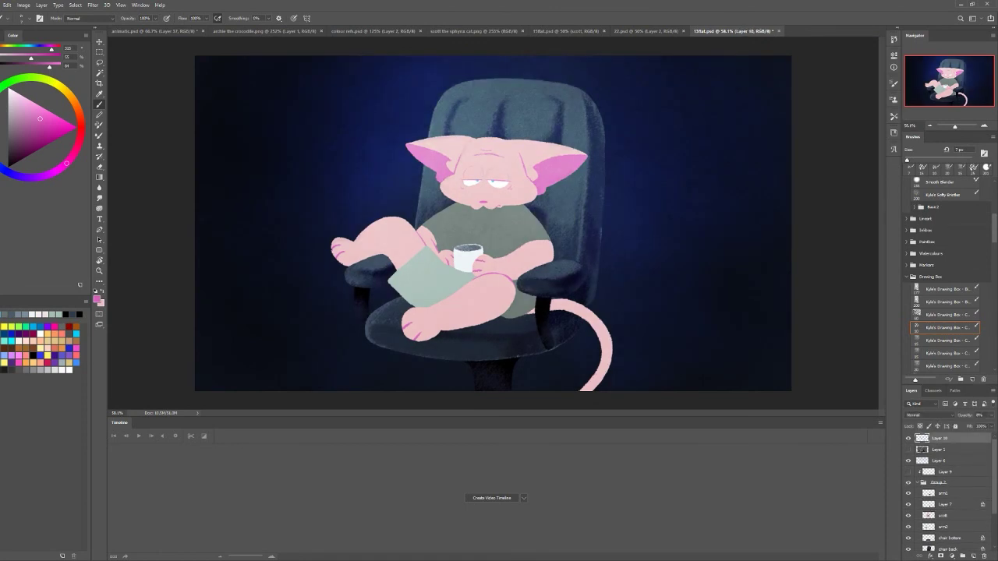
{"action": "type", "text": "100"}
{"action": "key", "text": "Return"}
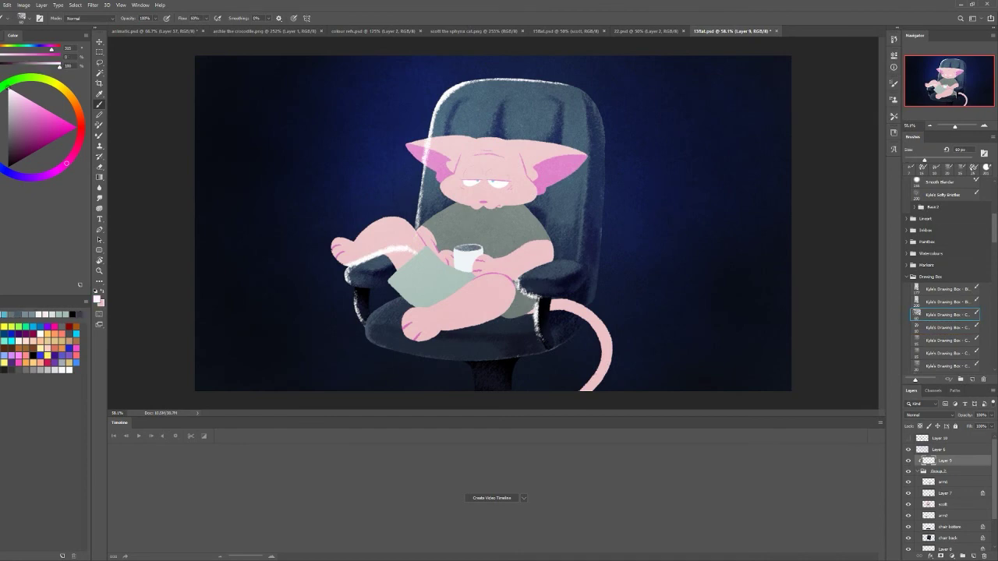
Paint white rim light along the ear, head, raised leg, foot and armrests on Layer 9, clearing it where the leg overlaps the chair
{"action": "scroll", "coordinate": [484, 131], "scroll_direction": "up", "scroll_amount": 3}
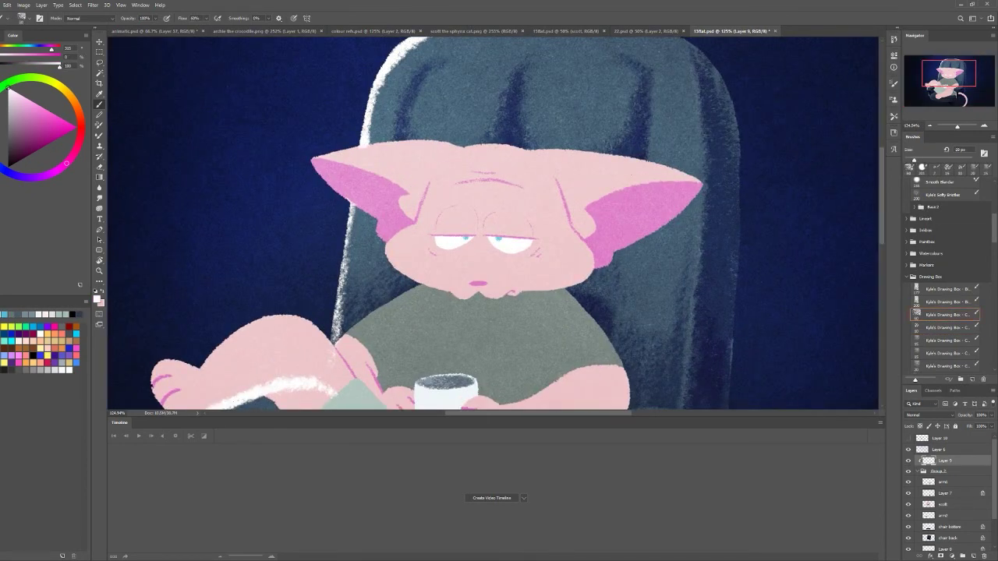
{"action": "left_click_drag", "start_coordinate": [312, 160], "coordinate": [399, 140]}
{"action": "scroll", "coordinate": [493, 227], "scroll_direction": "down", "scroll_amount": 3}
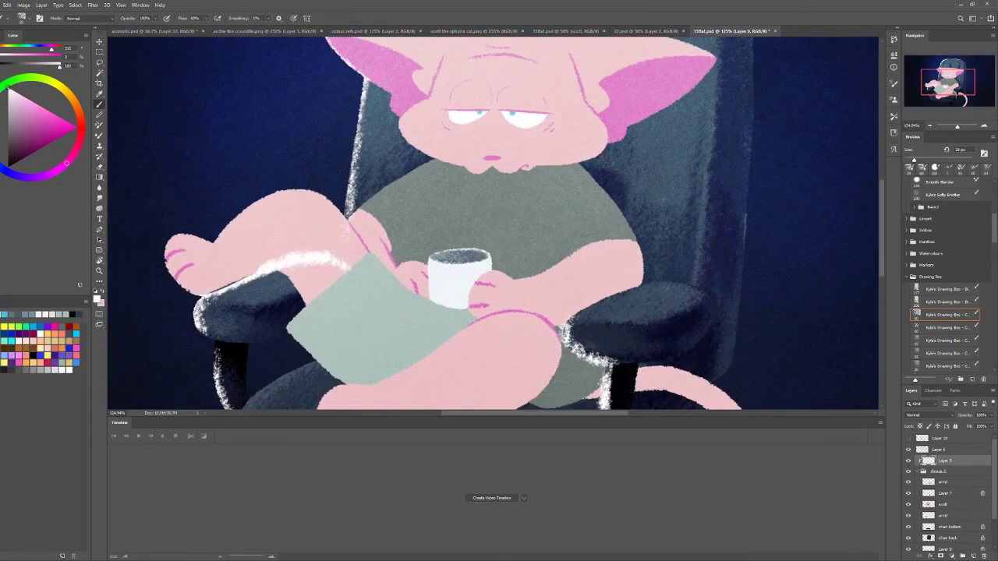
{"action": "left_click_drag", "start_coordinate": [230, 290], "coordinate": [196, 312]}
{"action": "mouse_move", "coordinate": [166, 259]}
{"action": "left_mouse_down"}
{"action": "mouse_move", "coordinate": [191, 234]}
{"action": "mouse_move", "coordinate": [287, 191]}
{"action": "mouse_move", "coordinate": [348, 212]}
{"action": "mouse_move", "coordinate": [361, 241]}
{"action": "left_mouse_up"}
{"action": "mouse_move", "coordinate": [361, 240]}
{"action": "left_mouse_down"}
{"action": "mouse_move", "coordinate": [325, 198]}
{"action": "mouse_move", "coordinate": [247, 150]}
{"action": "left_mouse_up"}
{"action": "left_click_drag", "start_coordinate": [467, 262], "coordinate": [581, 245]}
{"action": "key", "text": "ctrl+0"}
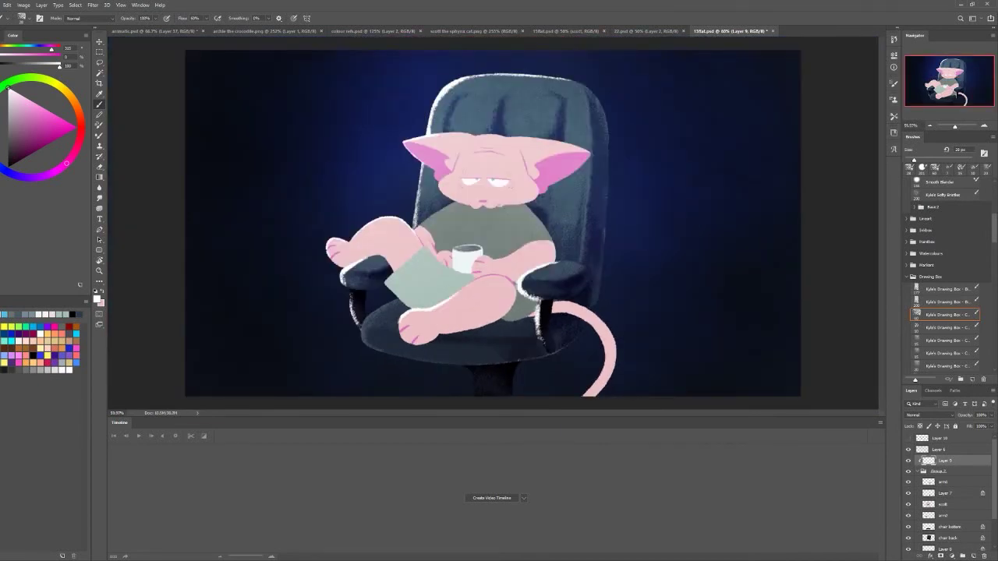
{"action": "scroll", "coordinate": [499, 145], "scroll_direction": "up", "scroll_amount": 5}
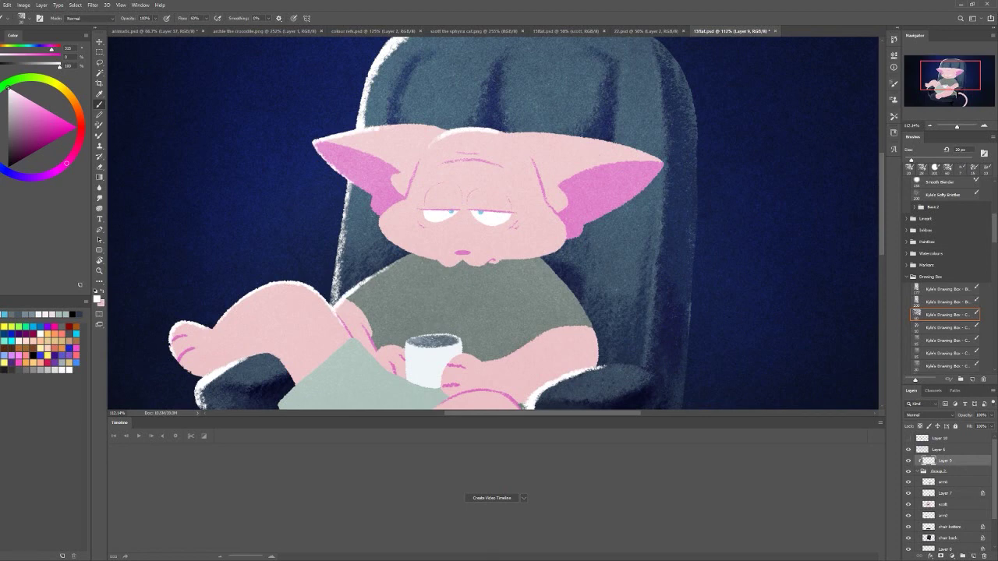
{"action": "key", "text": "ctrl+0"}
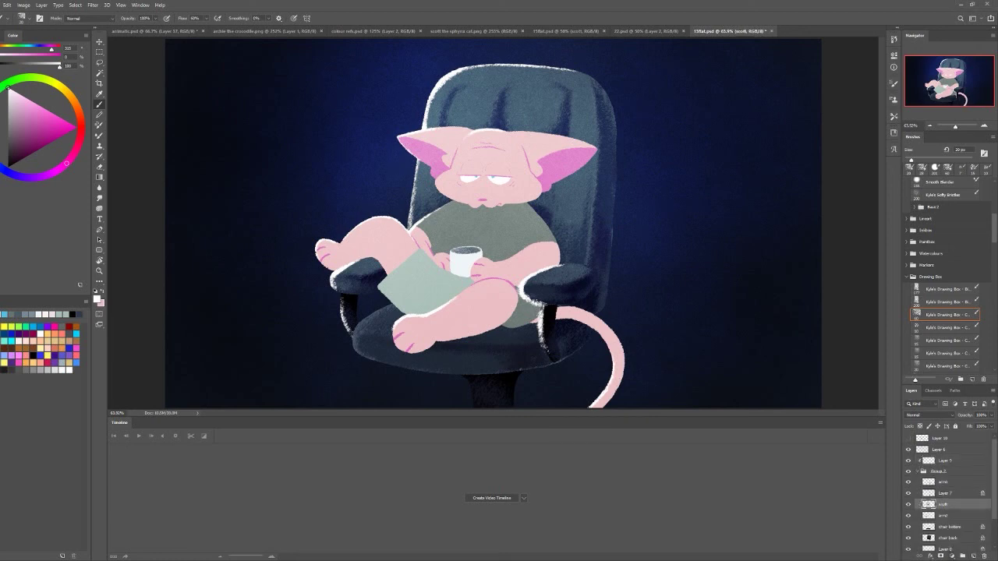
Add a new layer clipped to scott, cover the character in grey-blue with a Basic Round brush and set it to Multiply
{"action": "left_click", "coordinate": [943, 505]}
{"action": "key", "text": "ctrl+shift+alt+n"}
{"action": "key", "text": "ctrl+alt+g"}
{"action": "left_click", "coordinate": [938, 242]}
{"action": "left_click", "coordinate": [17, 134]}
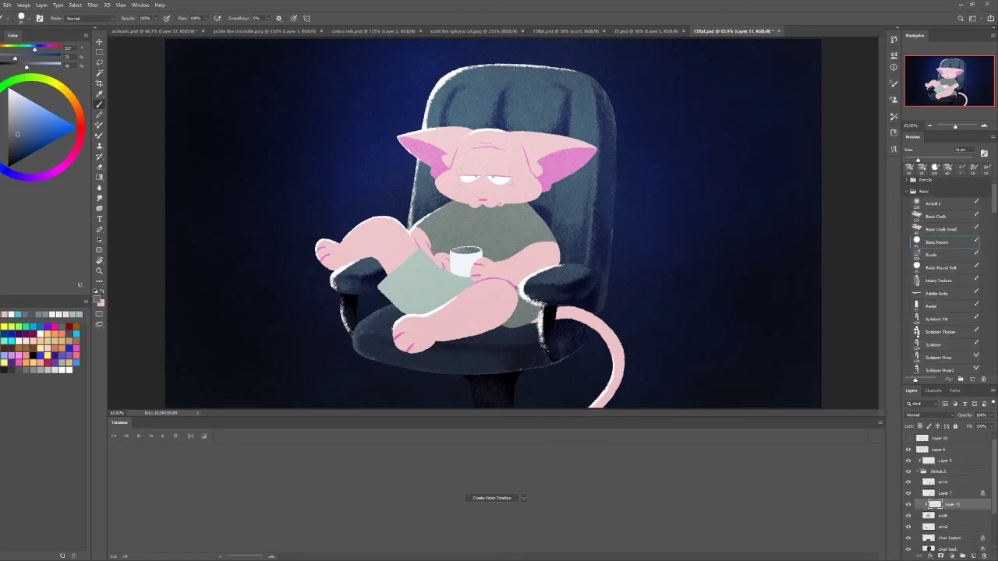
{"action": "mouse_move", "coordinate": [499, 155]}
{"action": "left_mouse_down"}
{"action": "mouse_move", "coordinate": [468, 249]}
{"action": "mouse_move", "coordinate": [601, 366]}
{"action": "left_mouse_up"}
{"action": "key", "text": "shift+alt+m"}
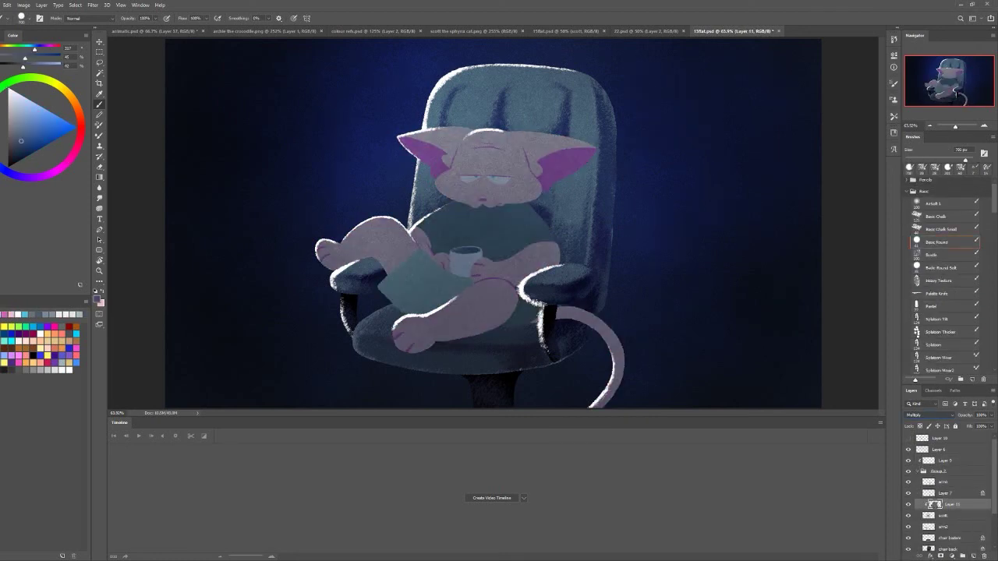
Repaint the character's shadow in a more saturated blue and duplicate the shadow layer
{"action": "left_click", "coordinate": [21, 141]}
{"action": "mouse_move", "coordinate": [367, 258]}
{"action": "left_mouse_down"}
{"action": "mouse_move", "coordinate": [452, 265]}
{"action": "mouse_move", "coordinate": [600, 366]}
{"action": "left_mouse_up"}
{"action": "key", "text": "ctrl+j"}
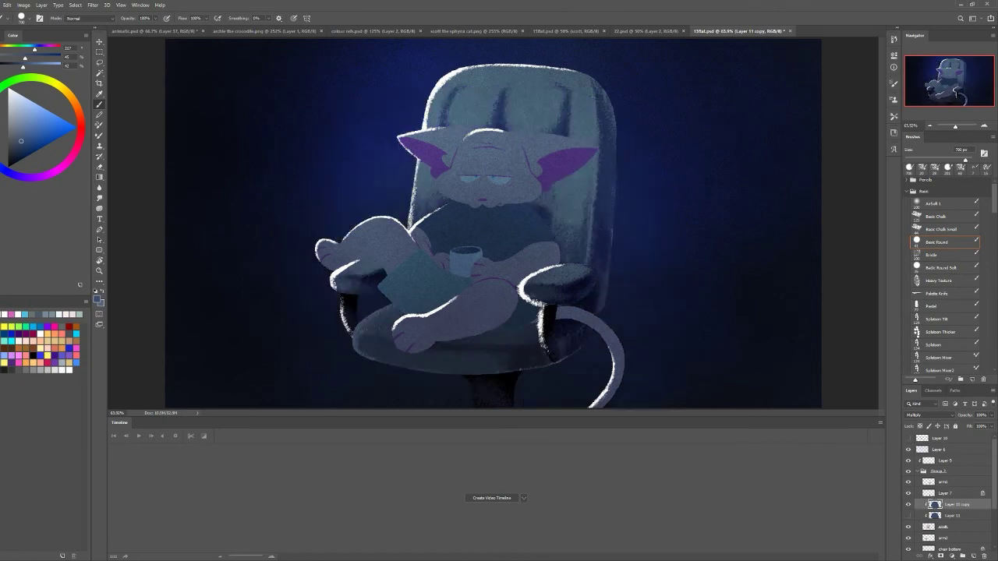
Brush a lighter, textured grey-blue over the head on the duplicated shadow layer, keeping it clipped to the character
{"action": "left_click", "coordinate": [944, 291]}
{"action": "left_click", "coordinate": [19, 137]}
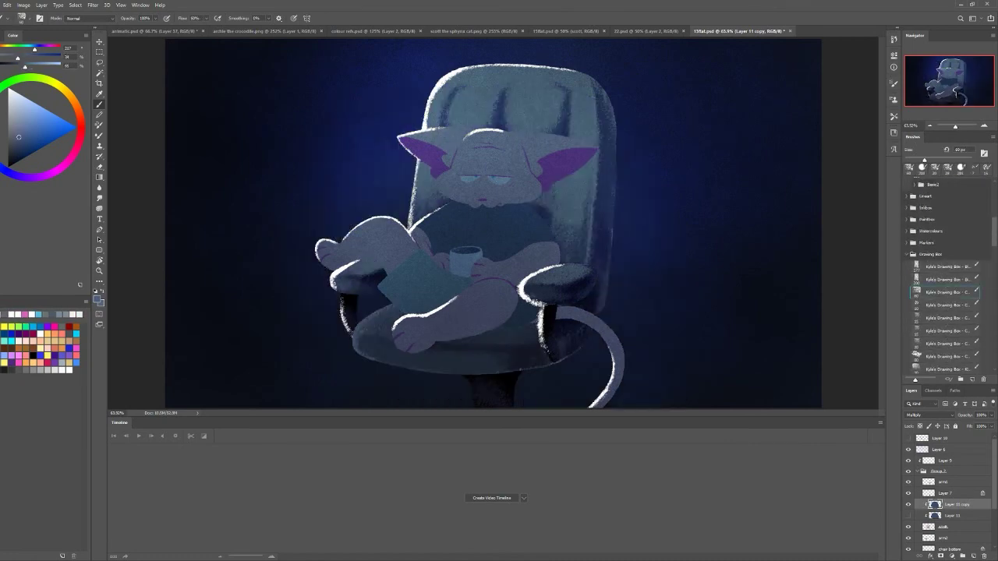
{"action": "mouse_move", "coordinate": [440, 132]}
{"action": "left_mouse_down"}
{"action": "mouse_move", "coordinate": [476, 165]}
{"action": "mouse_move", "coordinate": [468, 185]}
{"action": "left_mouse_up"}
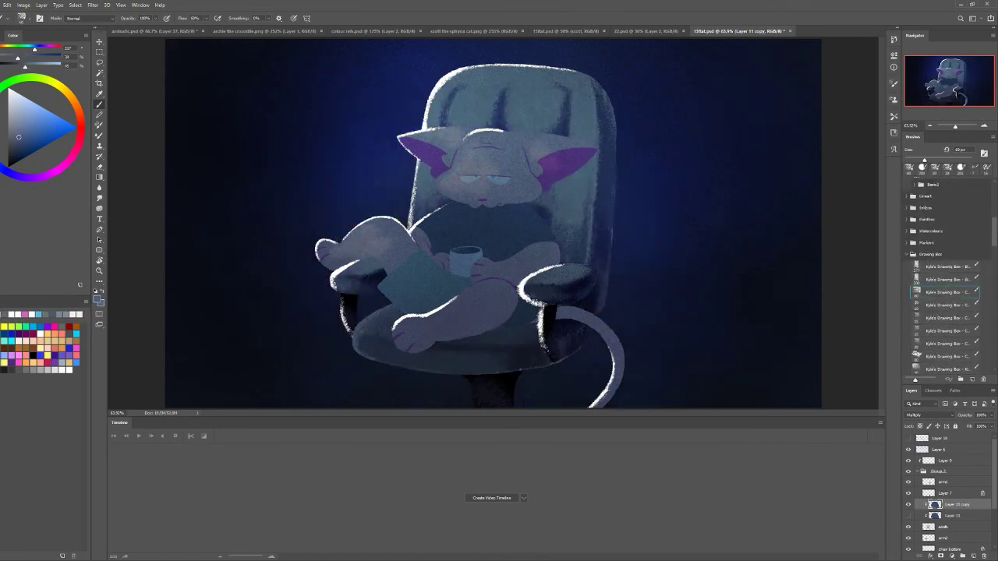
{"action": "key", "text": "Delete"}
{"action": "key", "text": "ctrl+z"}
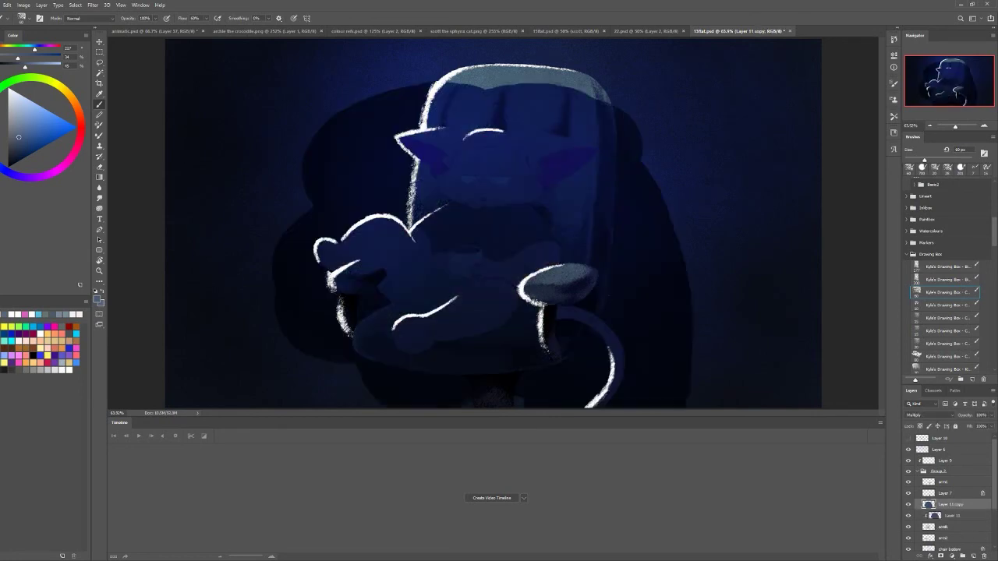
{"action": "key", "text": "ctrl+minus"}
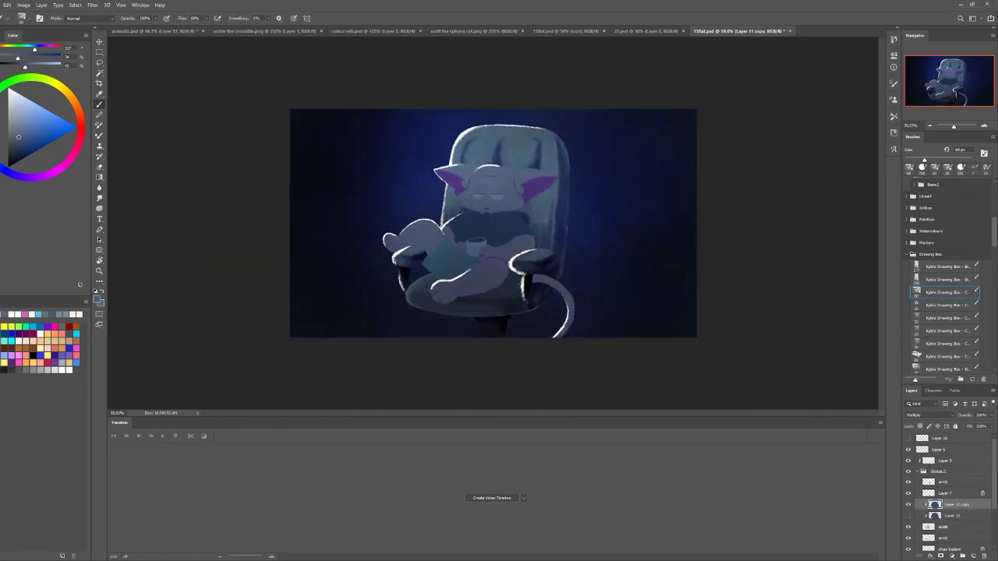
Compare the character with and without Layer 11 copy, add a Brightness/Contrast adjustment clipped to Group 2, and reduce the shadow copy's opacity
{"action": "left_click", "coordinate": [908, 505]}
{"action": "left_click", "coordinate": [908, 505]}
{"action": "left_click", "coordinate": [938, 471]}
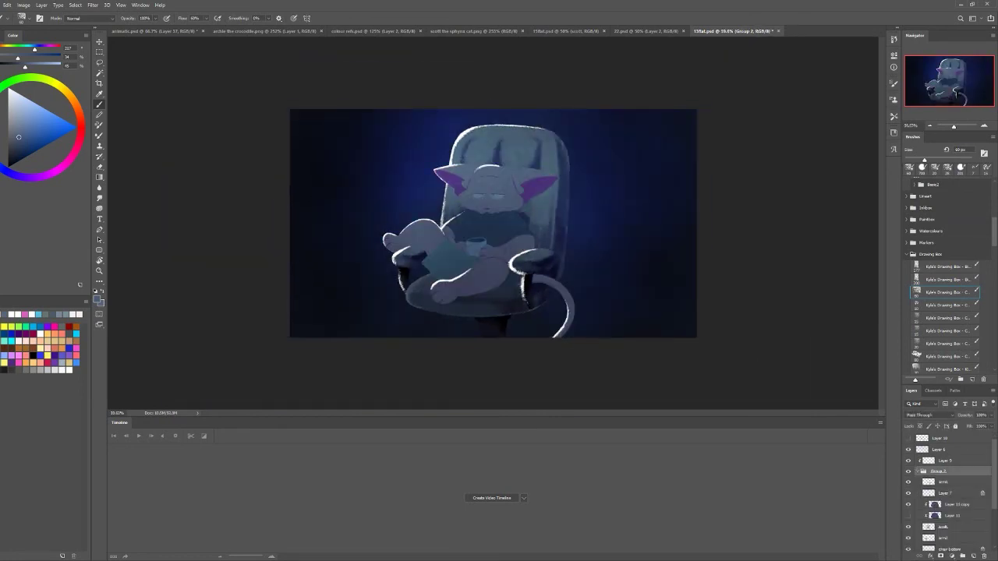
{"action": "left_click", "coordinate": [908, 505]}
{"action": "left_click", "coordinate": [908, 505]}
{"action": "key", "text": "d"}
{"action": "key", "text": "ctrl+shift+z"}
{"action": "key", "text": "ctrl+alt+z"}
{"action": "key", "text": "ctrl+alt+z"}
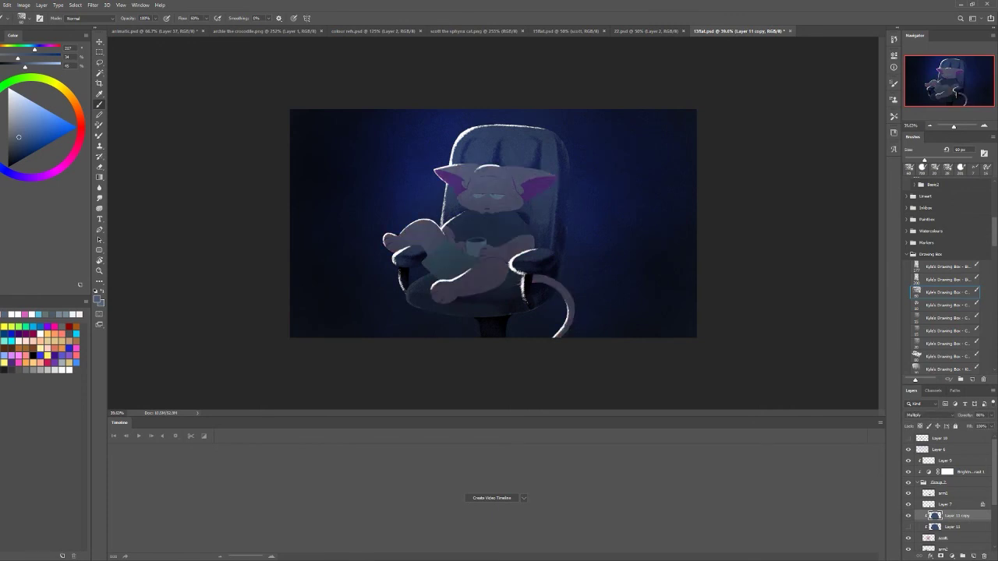
Paint thin white rim light on Layer 9 along the head, cheeks, lower ear edge and eyes with a Kyle's Drawing Box brush
{"action": "scroll", "coordinate": [499, 273], "scroll_direction": "up", "scroll_amount": 5}
{"action": "left_click", "coordinate": [946, 461]}
{"action": "left_click", "coordinate": [947, 318]}
{"action": "key", "text": "x"}
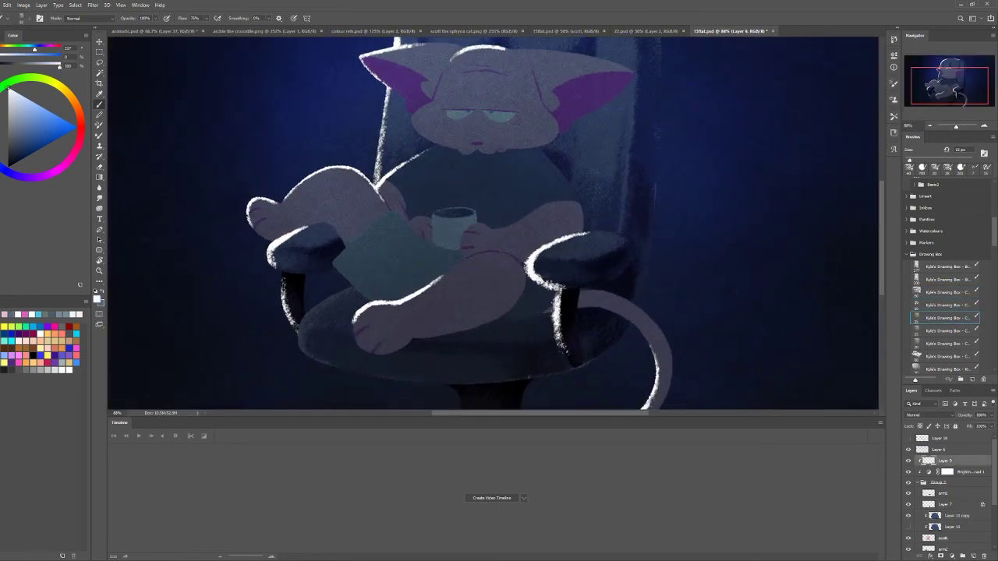
{"action": "scroll", "coordinate": [499, 226], "scroll_direction": "up", "scroll_amount": 3}
{"action": "left_click_drag", "start_coordinate": [314, 170], "coordinate": [262, 260]}
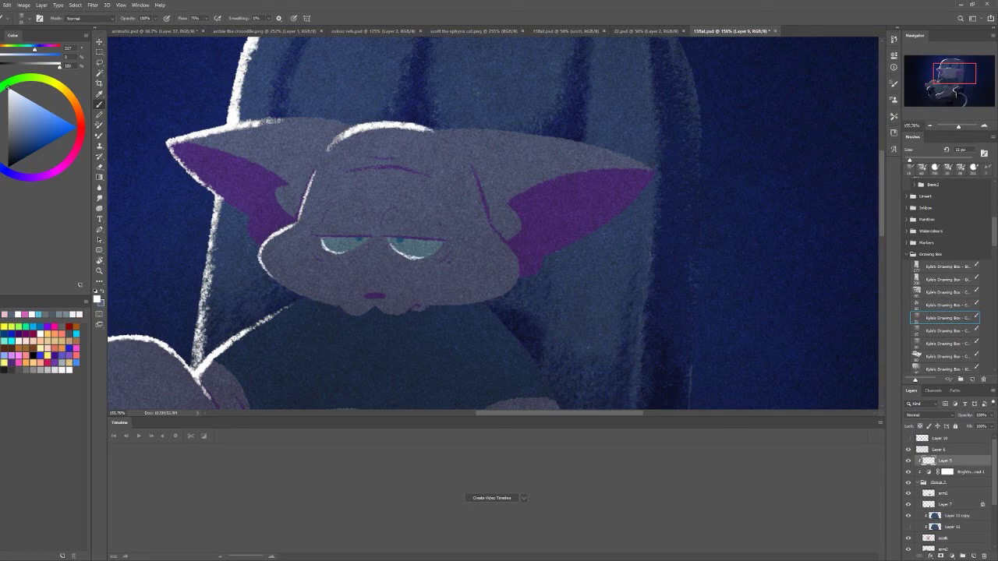
{"action": "left_click_drag", "start_coordinate": [206, 187], "coordinate": [251, 216]}
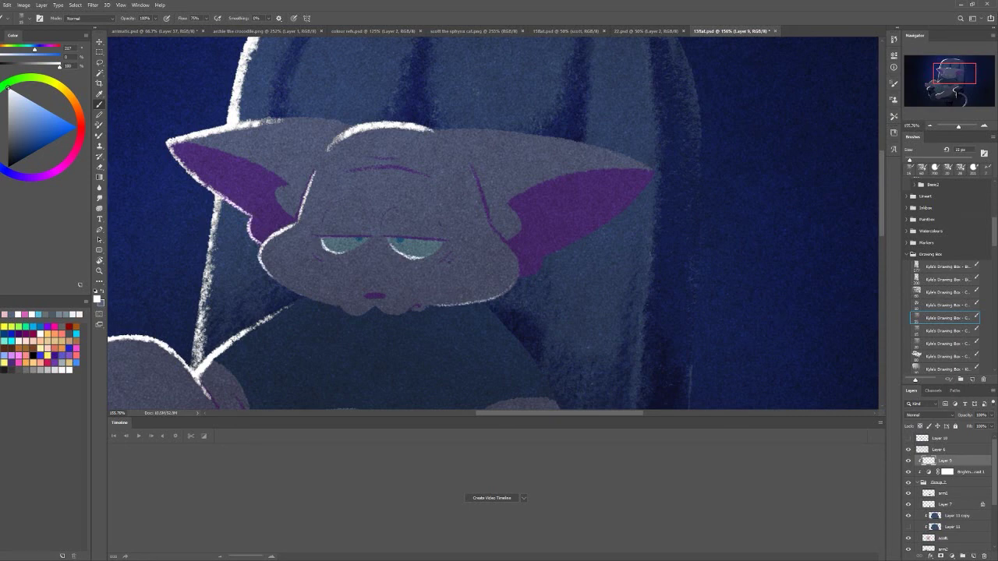
{"action": "left_click_drag", "start_coordinate": [457, 200], "coordinate": [478, 256]}
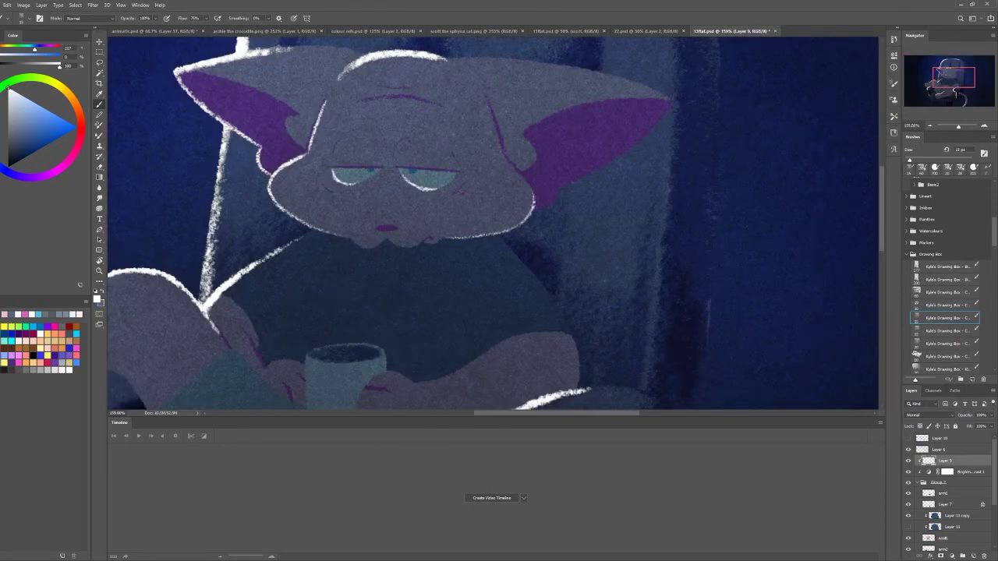
Paint white rim light along the torso's side, the mug, the arms and hands, and the paper's upper edges
{"action": "scroll", "coordinate": [500, 227], "scroll_direction": "down", "scroll_amount": 2}
{"action": "scroll", "coordinate": [461, 234], "scroll_direction": "down", "scroll_amount": 1}
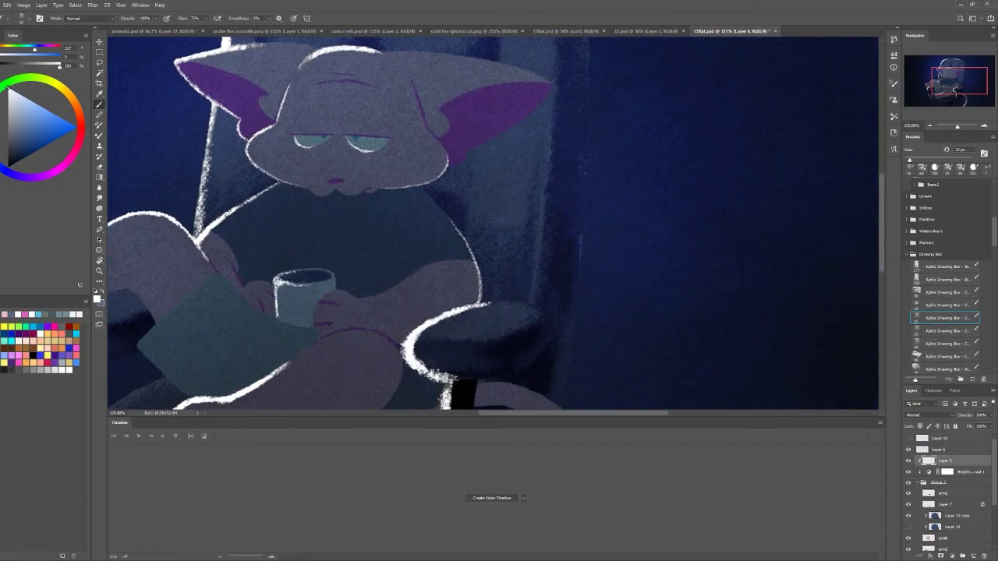
{"action": "left_click_drag", "start_coordinate": [461, 234], "coordinate": [586, 168]}
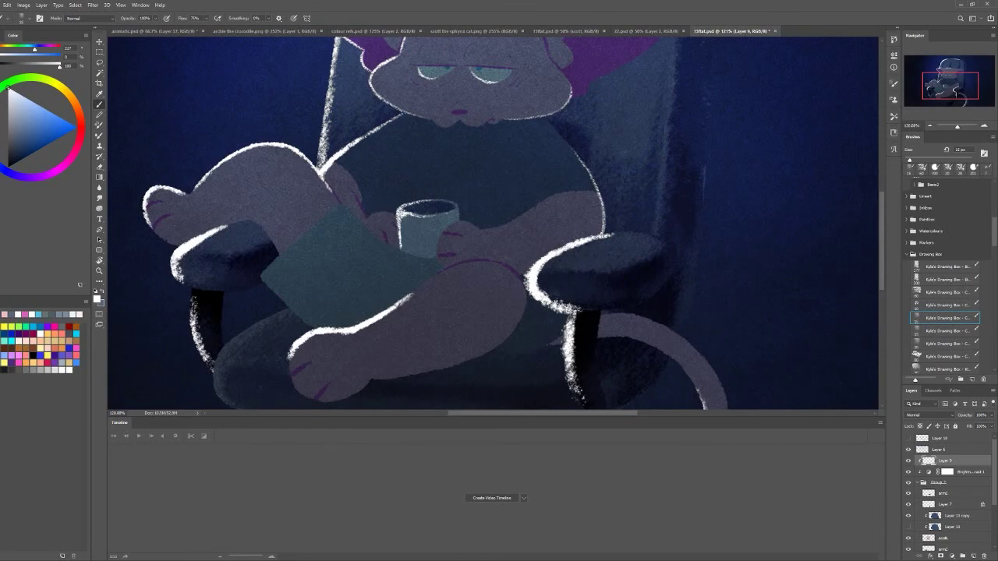
{"action": "left_click_drag", "start_coordinate": [340, 206], "coordinate": [278, 258]}
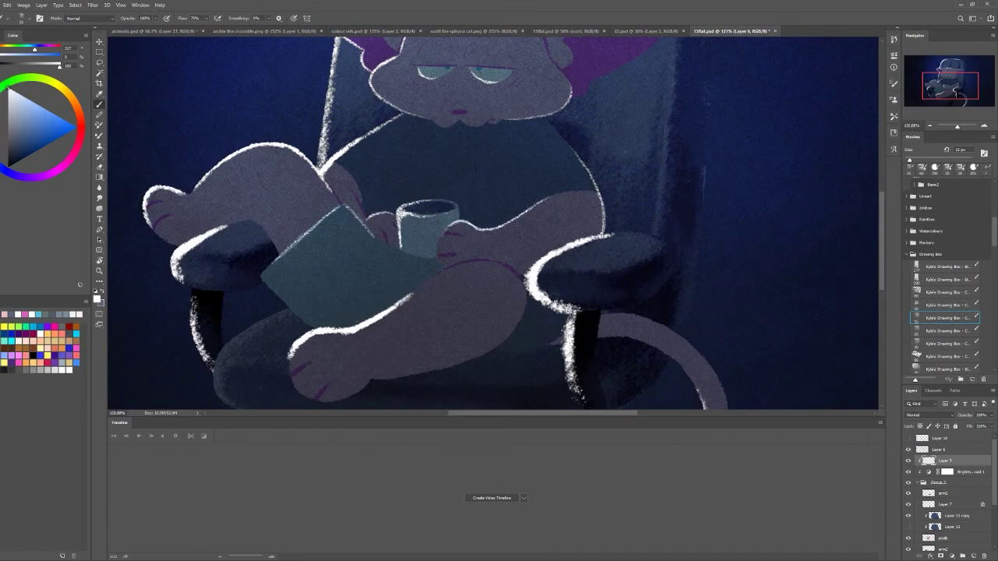
{"action": "scroll", "coordinate": [496, 226], "scroll_direction": "down", "scroll_amount": 3}
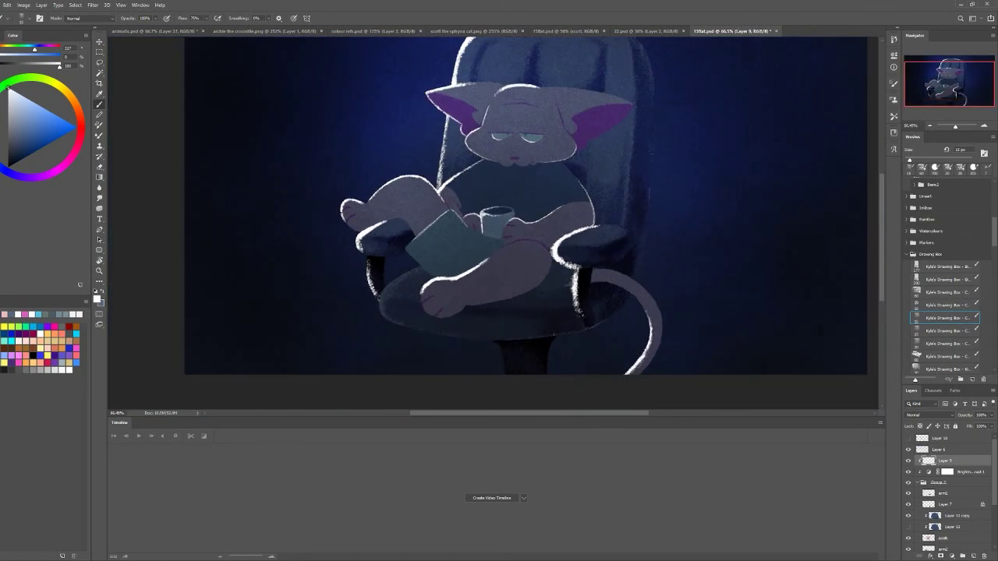
Add thin white rim light under the raised leg and along the foot and underside of the lower leg
{"action": "scroll", "coordinate": [410, 229], "scroll_direction": "up", "scroll_amount": 3}
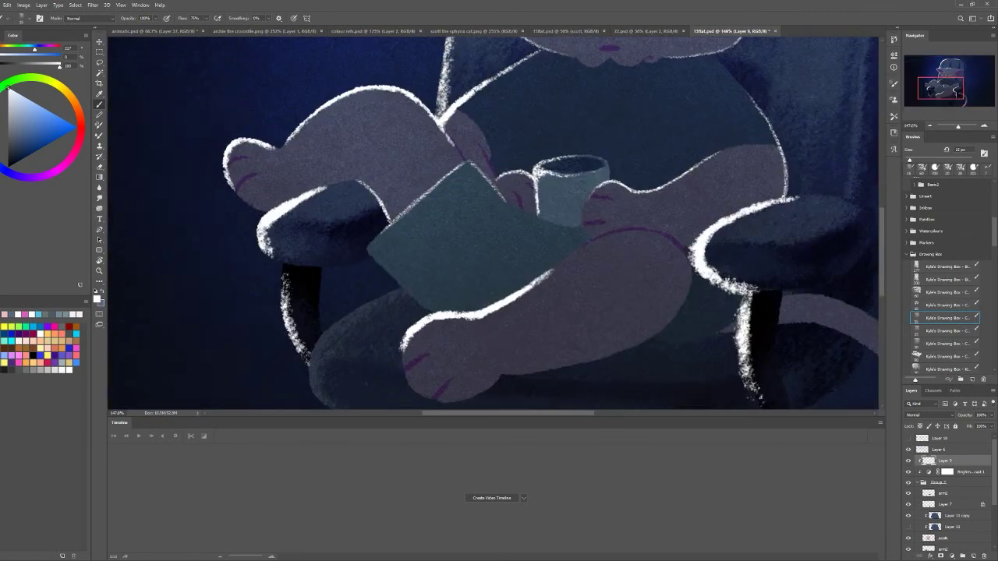
{"action": "scroll", "coordinate": [546, 289], "scroll_direction": "down", "scroll_amount": 2}
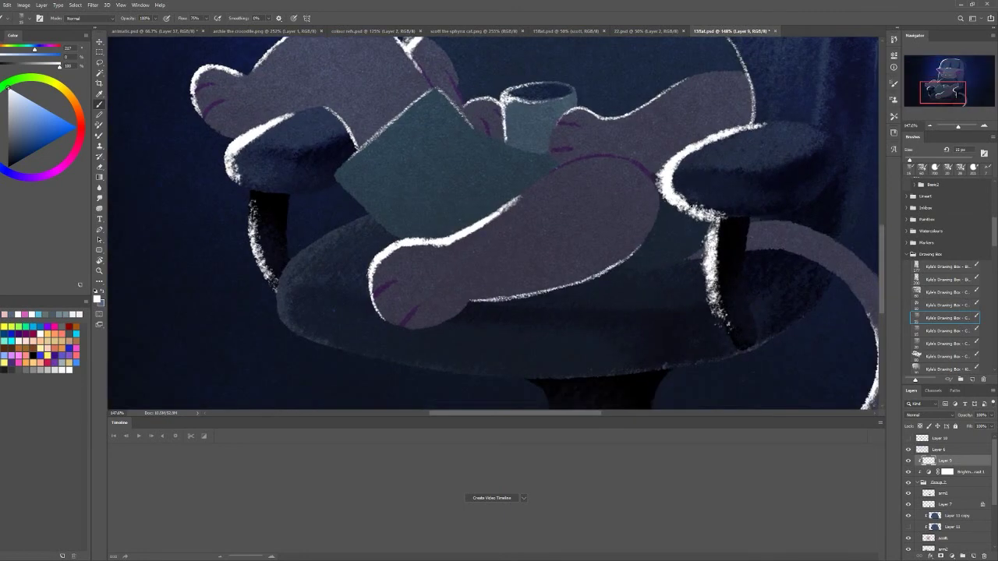
{"action": "scroll", "coordinate": [645, 234], "scroll_direction": "down", "scroll_amount": 3}
{"action": "scroll", "coordinate": [496, 196], "scroll_direction": "up", "scroll_amount": 2}
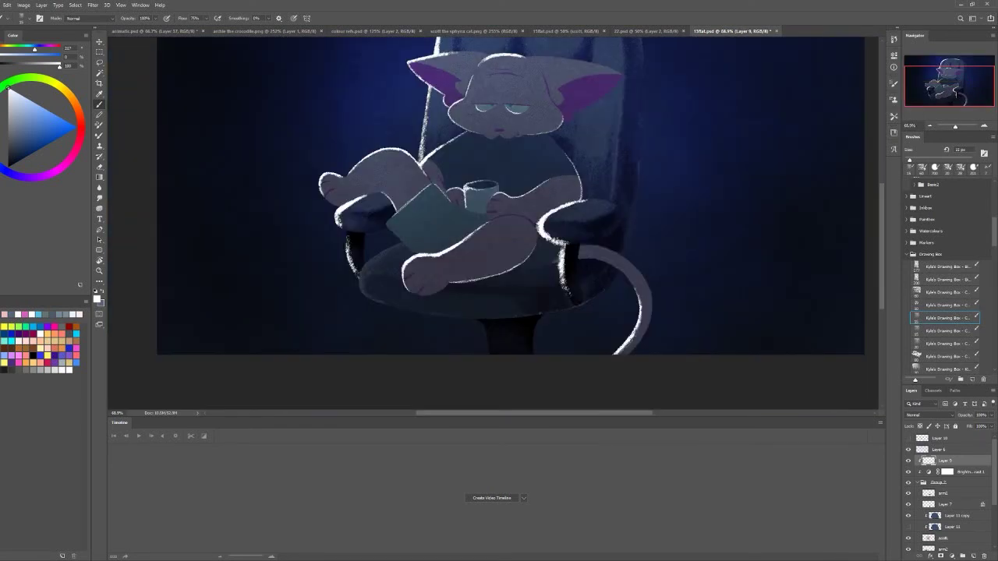
{"action": "scroll", "coordinate": [528, 230], "scroll_direction": "up", "scroll_amount": 2}
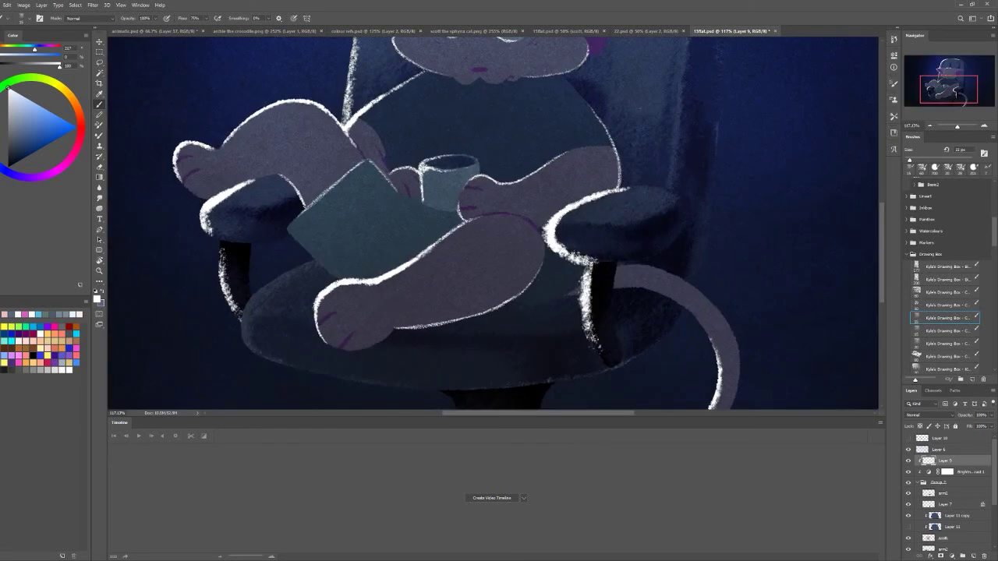
Paint white rim light along the paper's lower edge and the seat's outer and bottom edge, and save the file
{"action": "left_click_drag", "start_coordinate": [300, 243], "coordinate": [331, 273]}
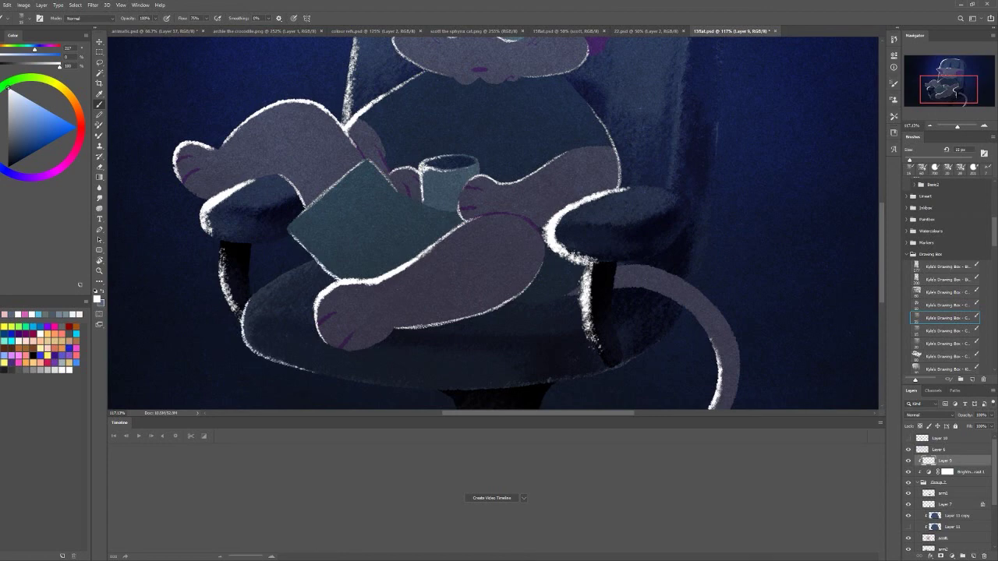
{"action": "left_click_drag", "start_coordinate": [549, 382], "coordinate": [499, 384]}
{"action": "scroll", "coordinate": [493, 223], "scroll_direction": "down", "scroll_amount": 5}
{"action": "key", "text": "ctrl+s"}
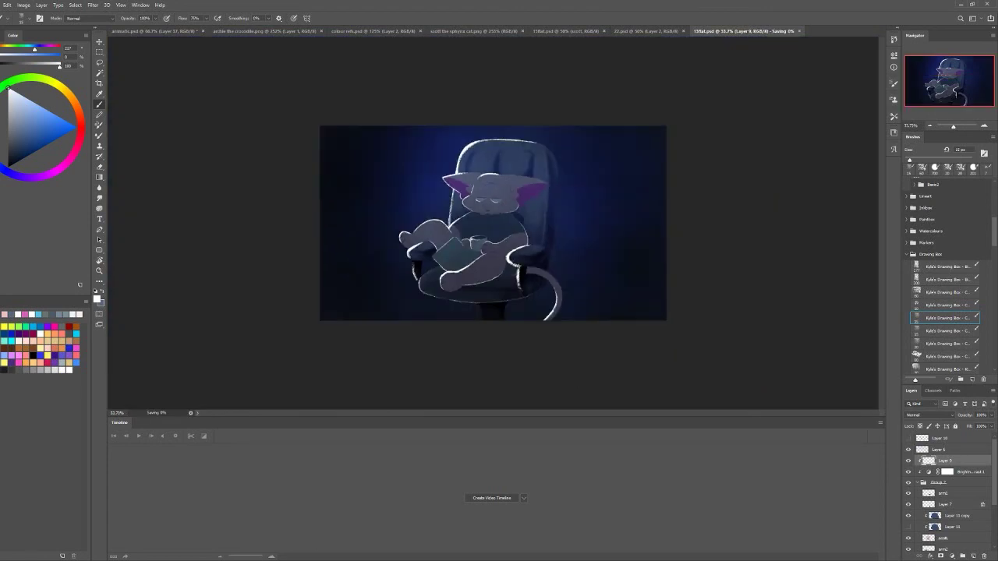